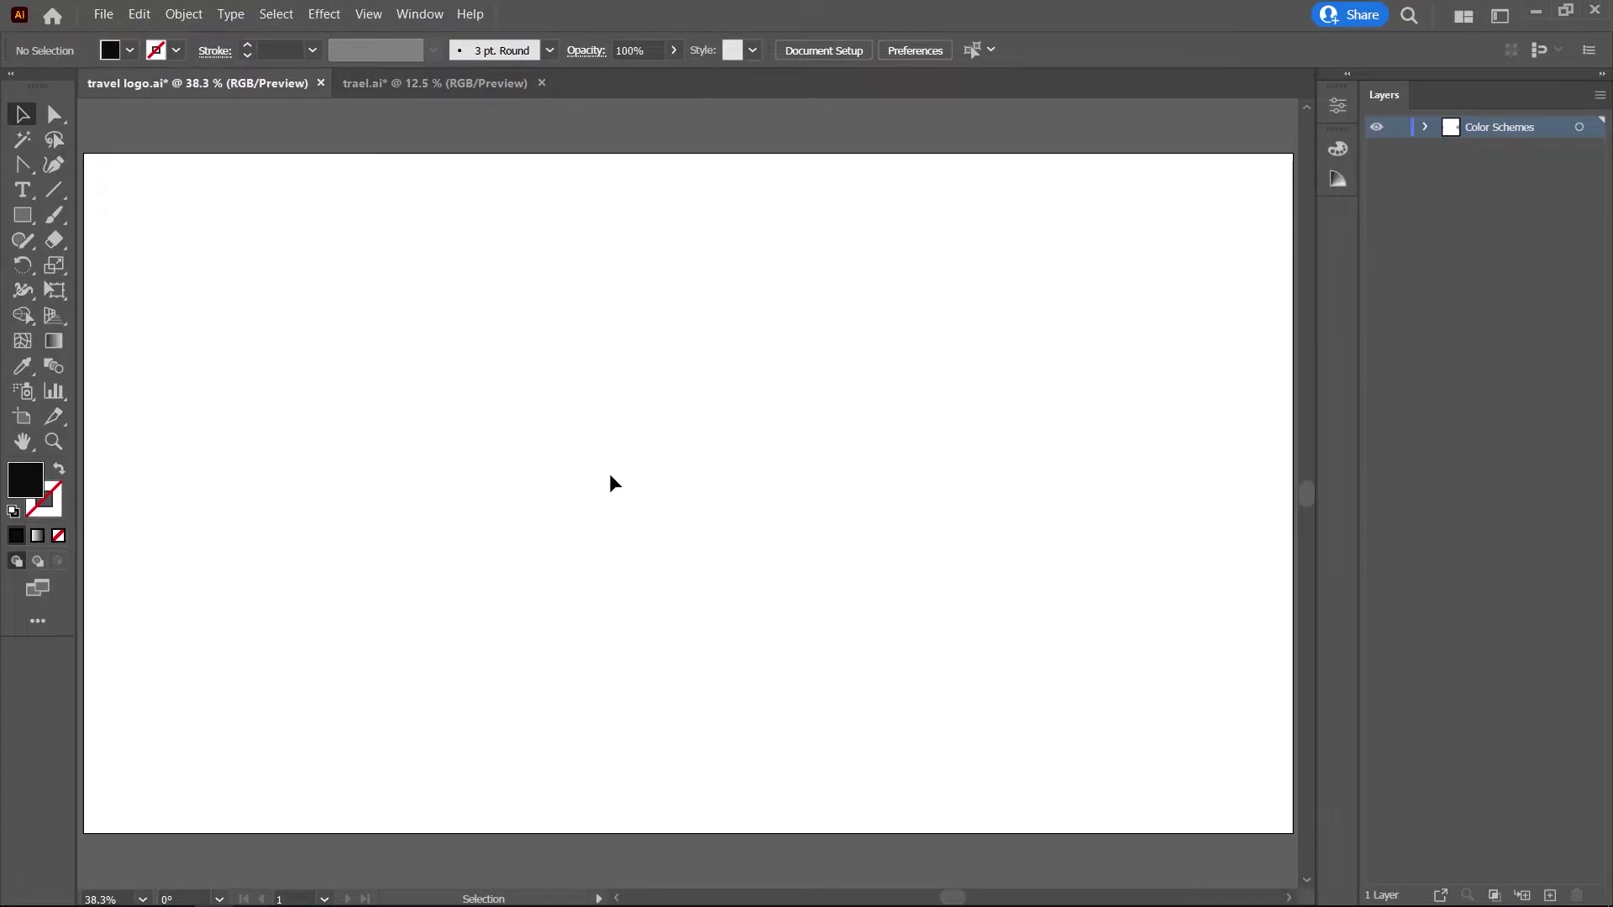
Draw a wide black rectangle and pull its bottom-left corner inward to slant the side.
key("m")
left_click_drag(433, 355, 1011, 492)
left_click(54, 114)
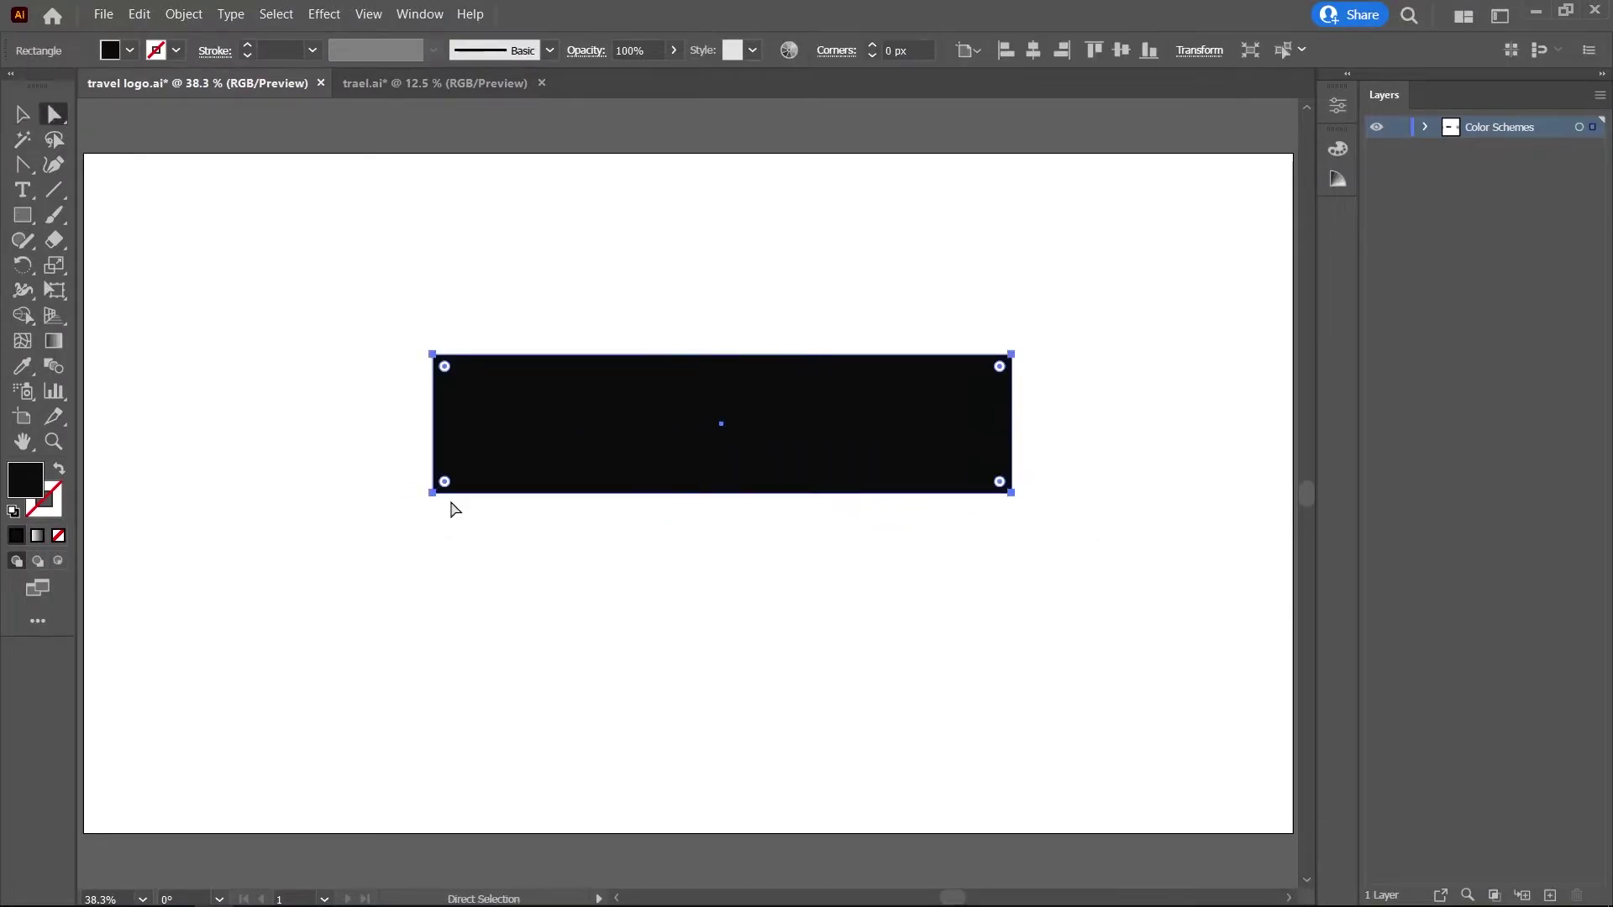
left_click_drag(433, 492, 444, 492)
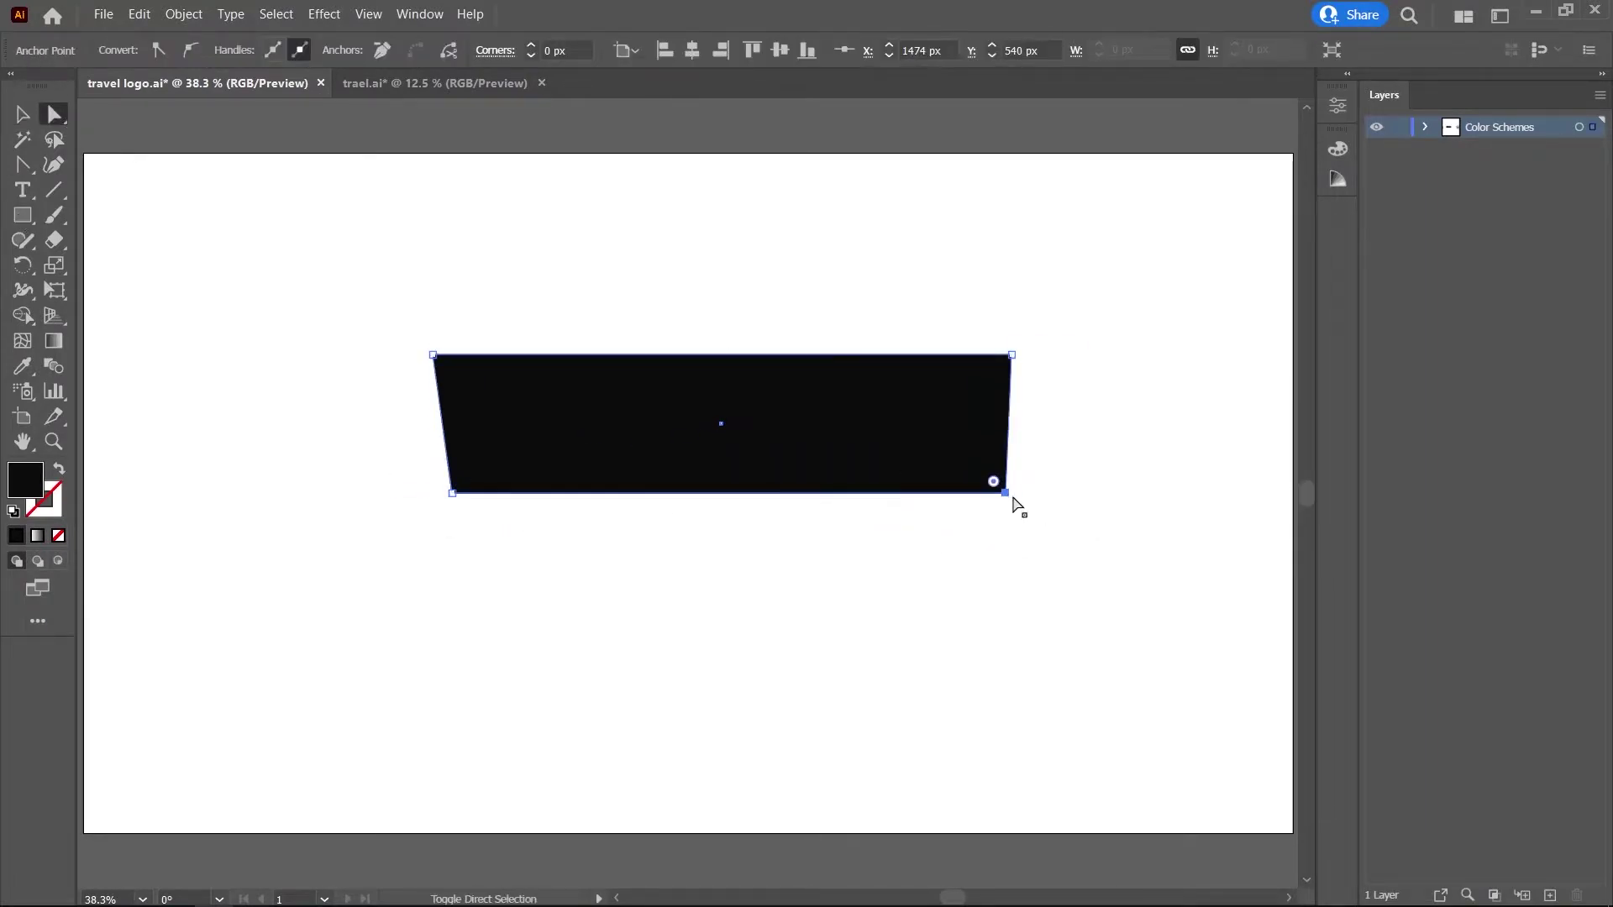
Add an anchor at the bottom-middle and pull it up to curve the bottom edge.
right_click(23, 164)
left_click(113, 188)
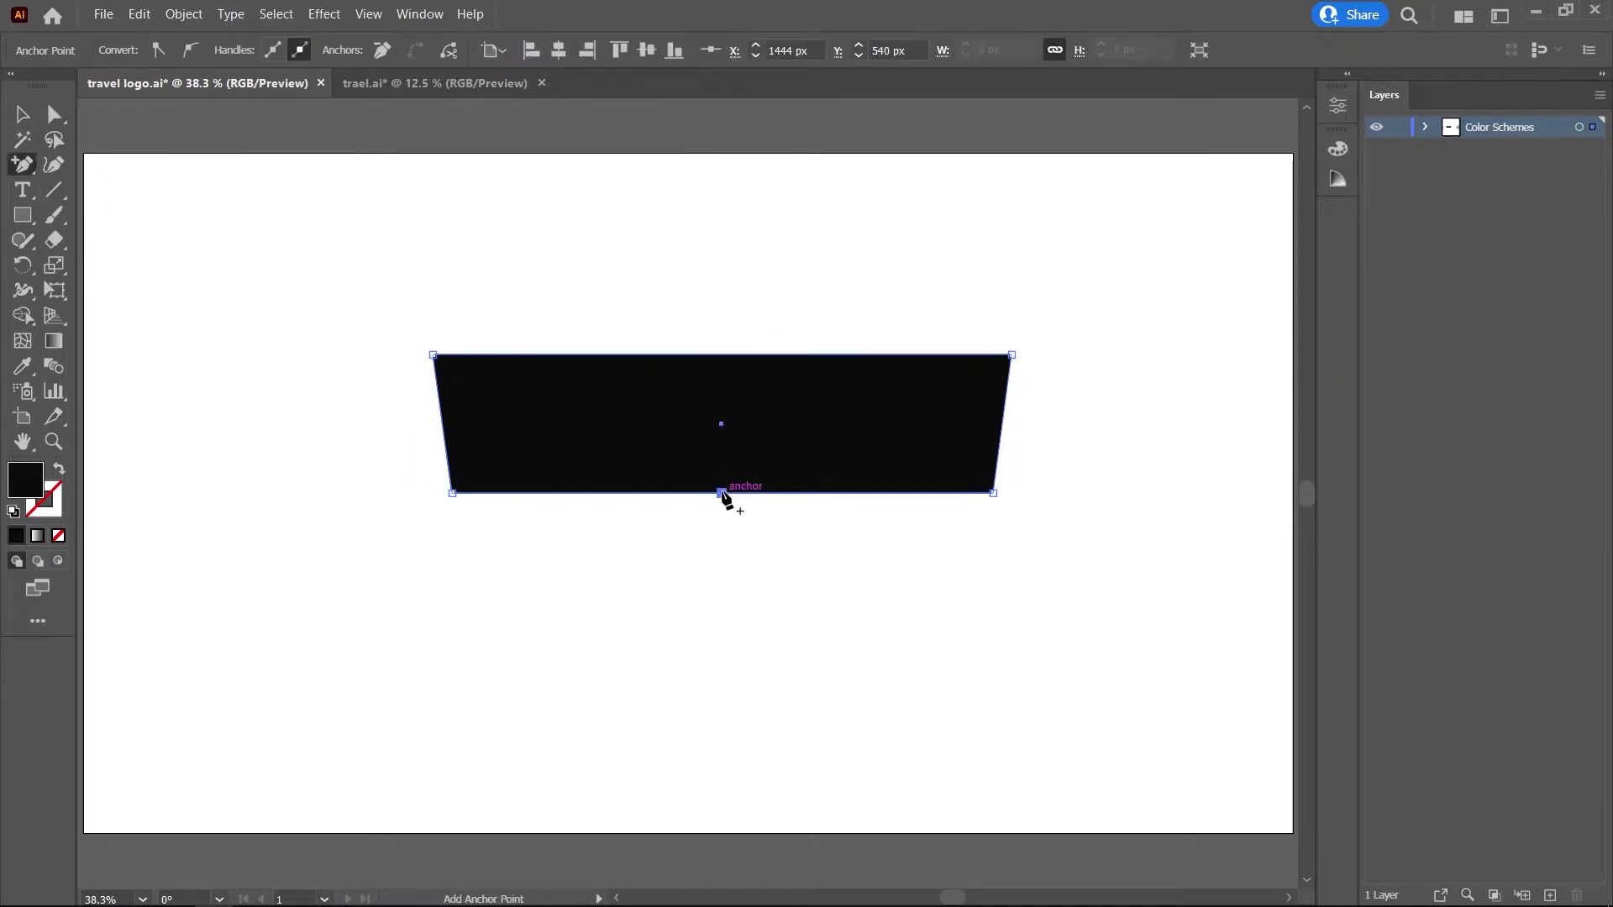
right_click(23, 165)
left_click(92, 241)
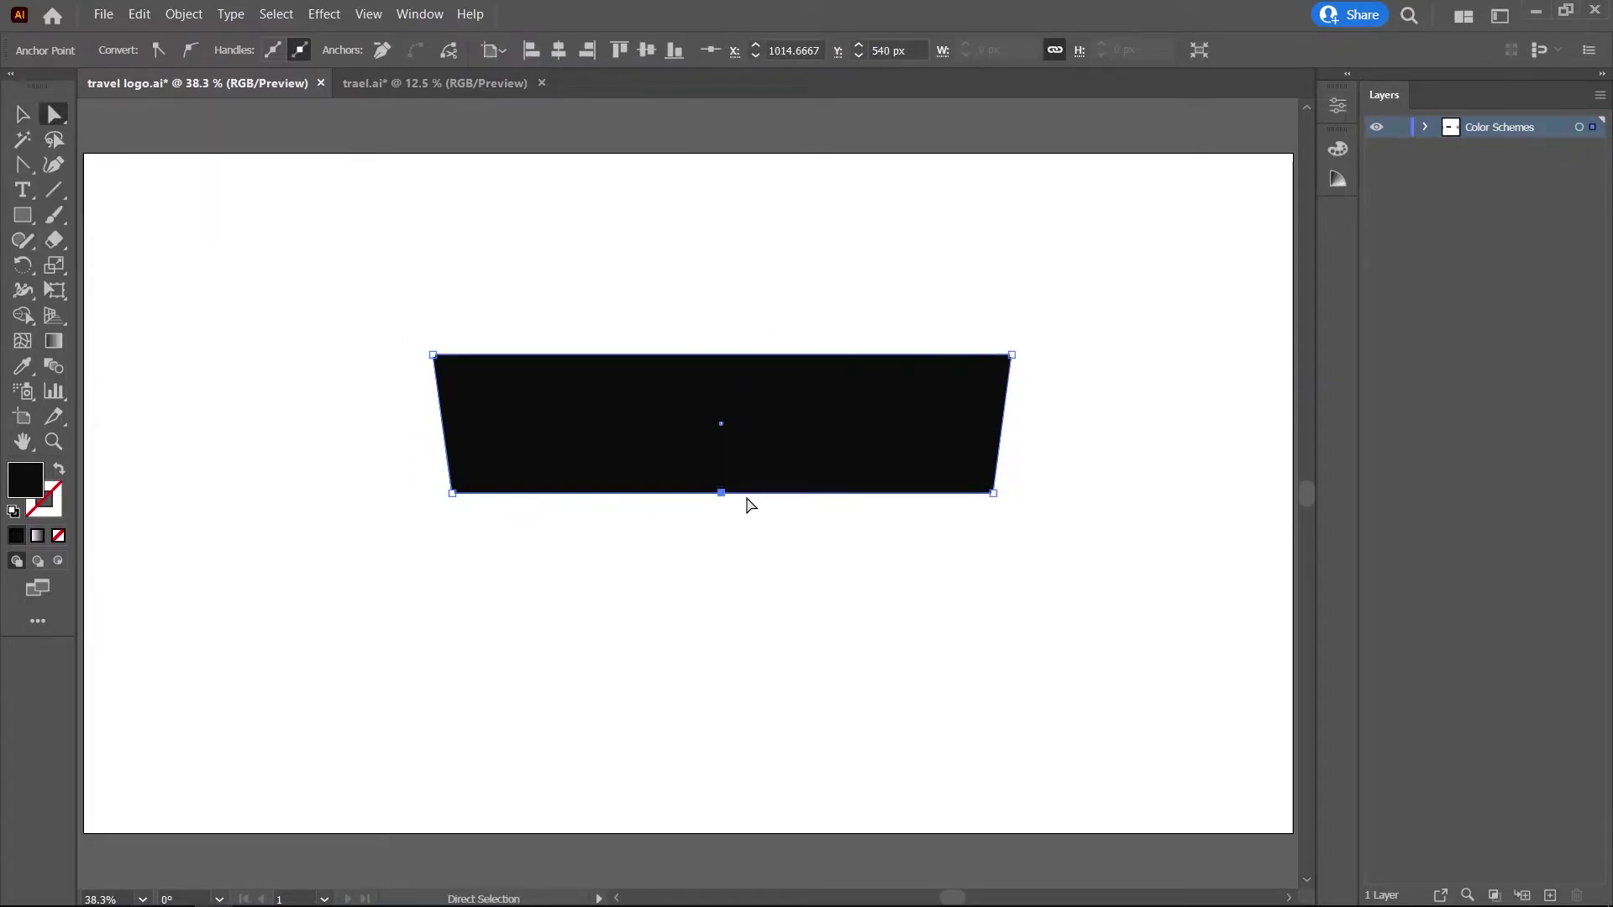
left_click_drag(720, 492, 719, 466)
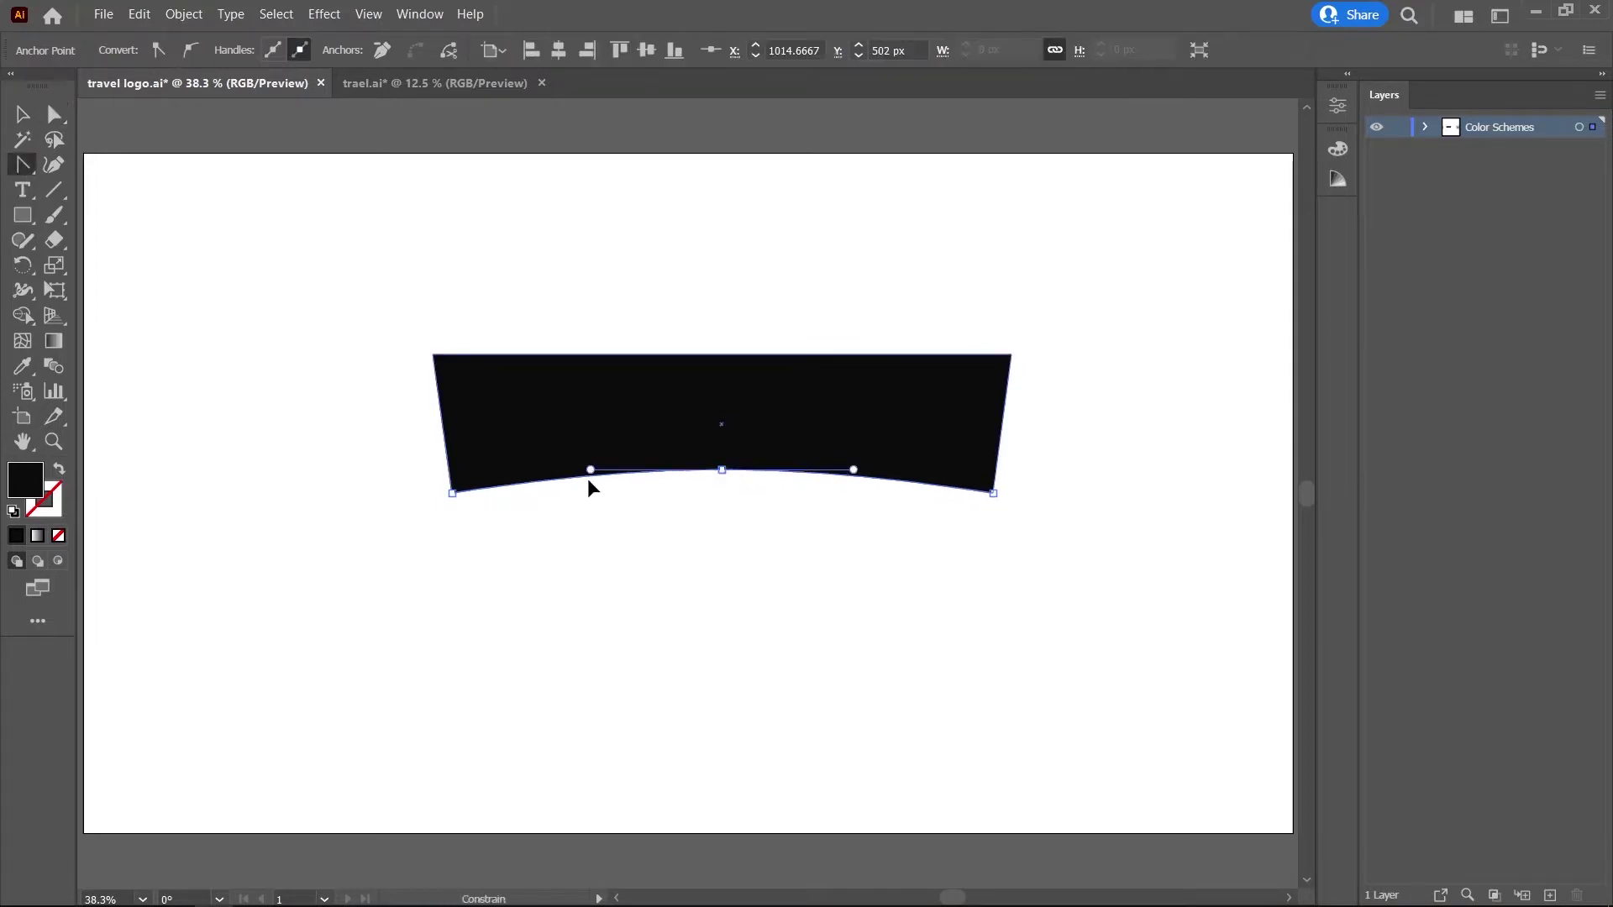
Round the banner's corners and narrow it slightly horizontally.
left_click_drag(344, 286, 1024, 506)
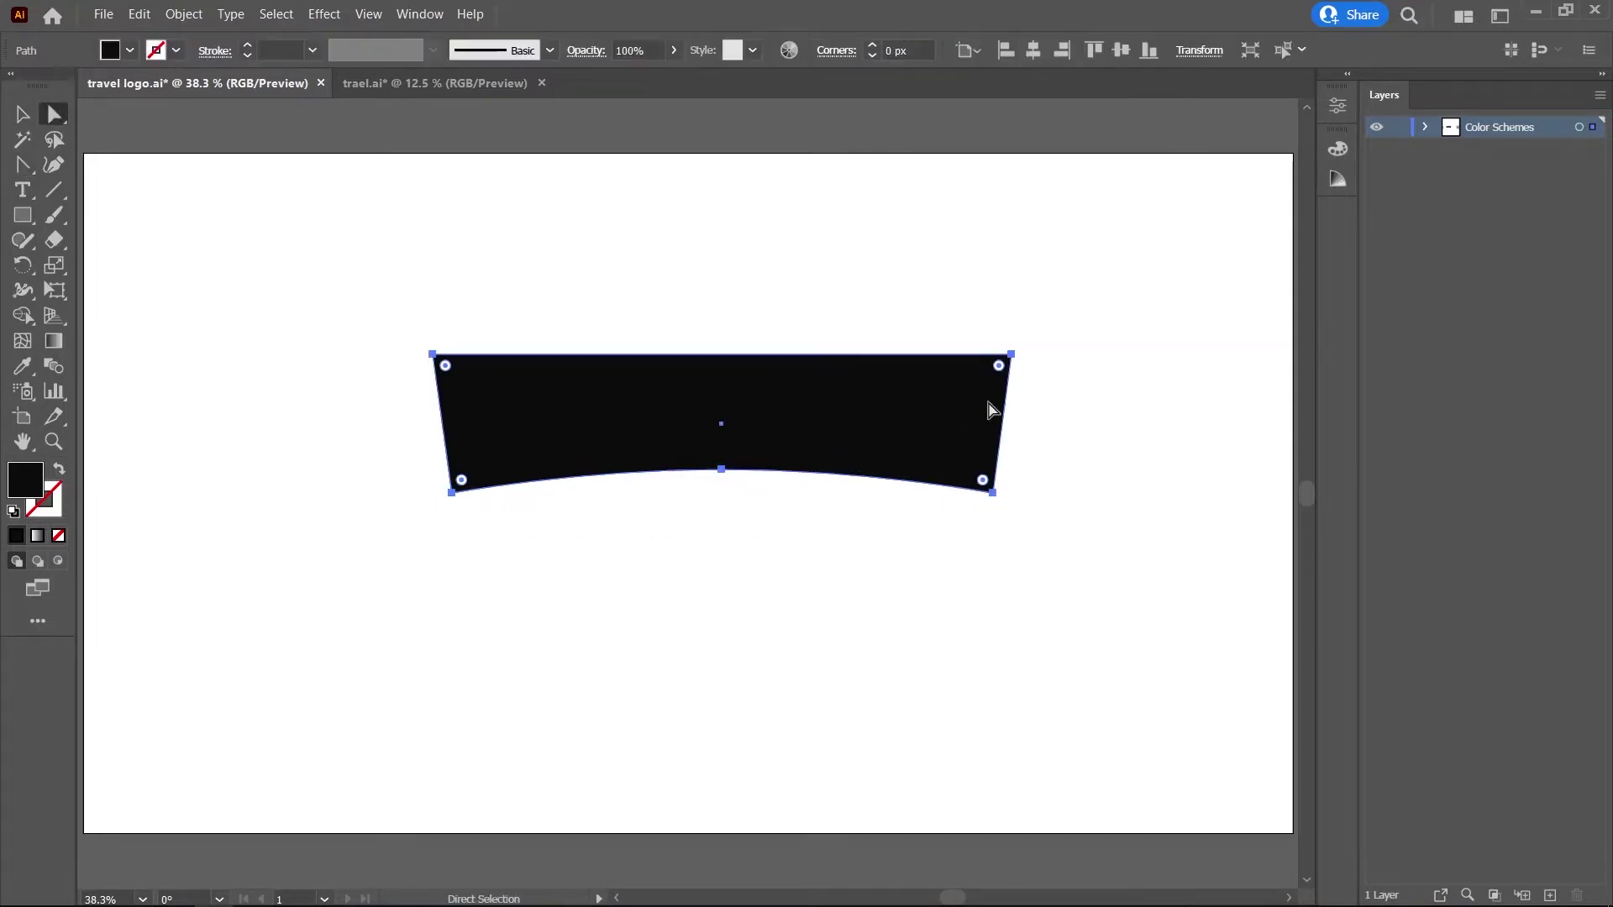
left_click_drag(995, 372, 990, 382)
left_click(23, 114)
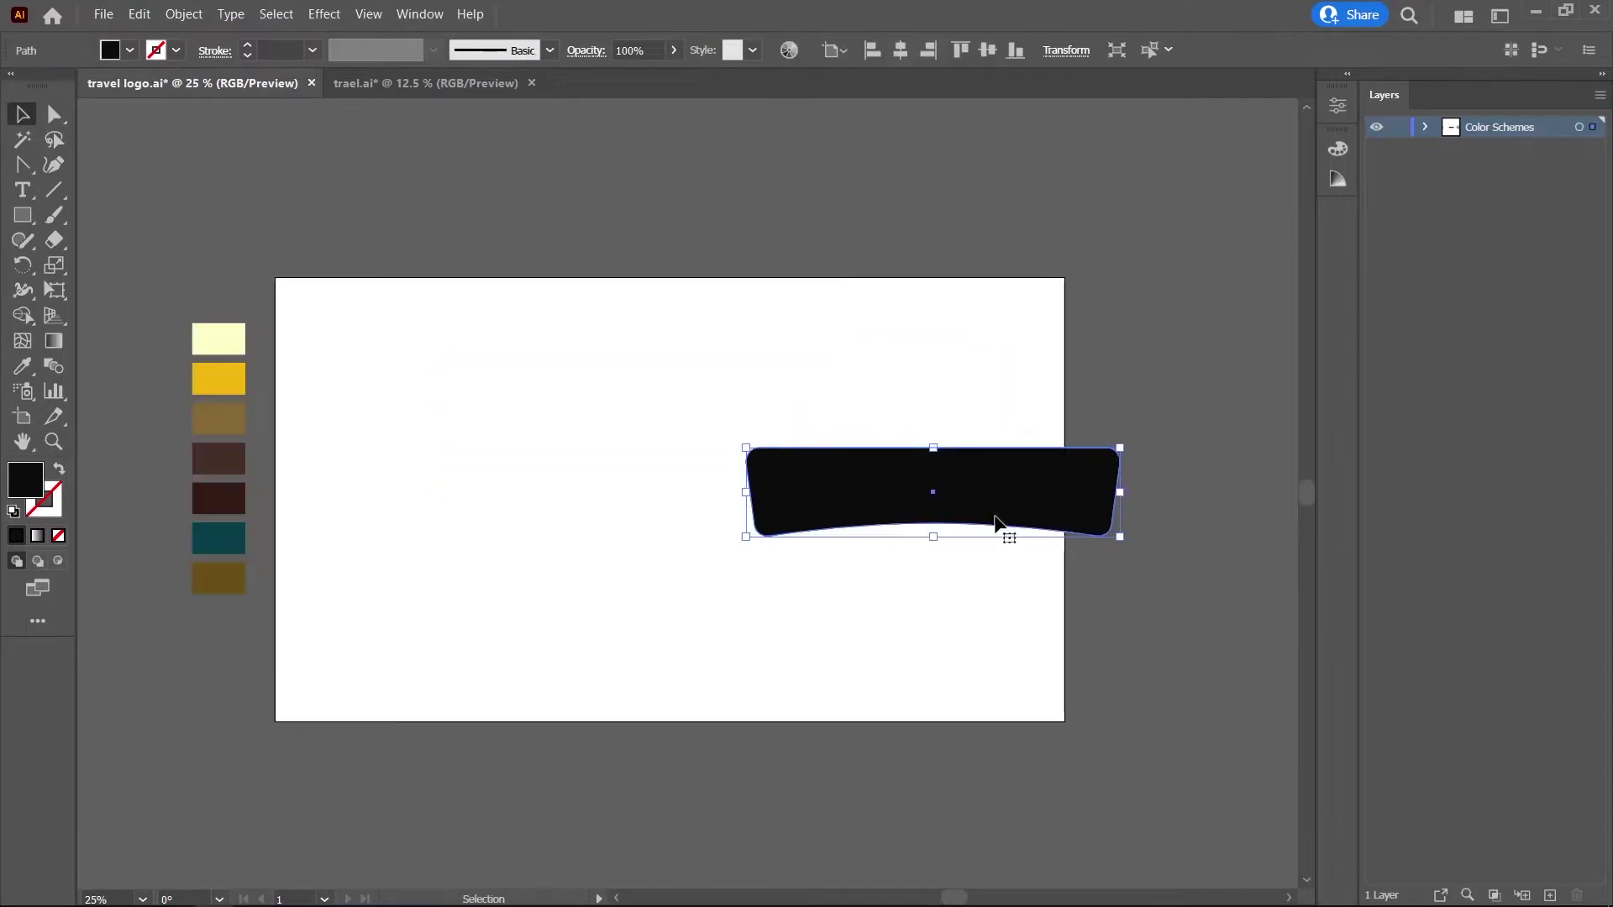
left_click_drag(1116, 496, 1079, 500)
Move the banner onto a new Logo layer and drag in freepik-02.png from the file browser.
key("ctrl+x")
left_click(1550, 896)
key("ctrl+v")
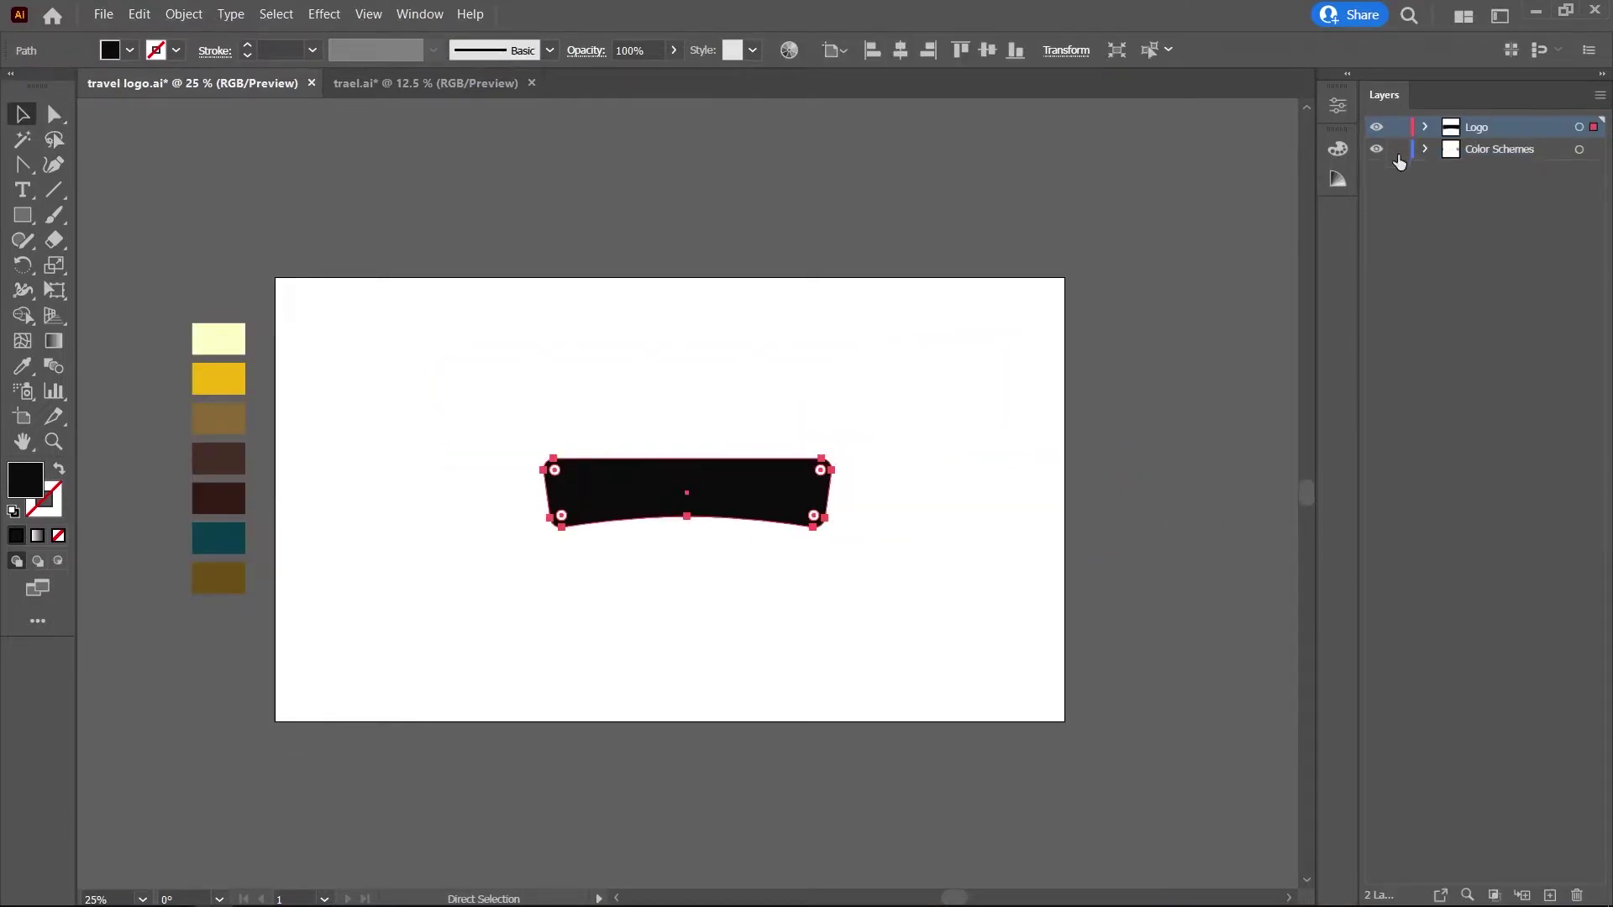
key("alt+Tab")
mouse_move(349, 216)
left_mouse_down()
mouse_move(718, 461)
mouse_move(692, 561)
left_mouse_up()
Place the hiker image and trace it with the 6 Colors preset.
key("ctrl+minus")
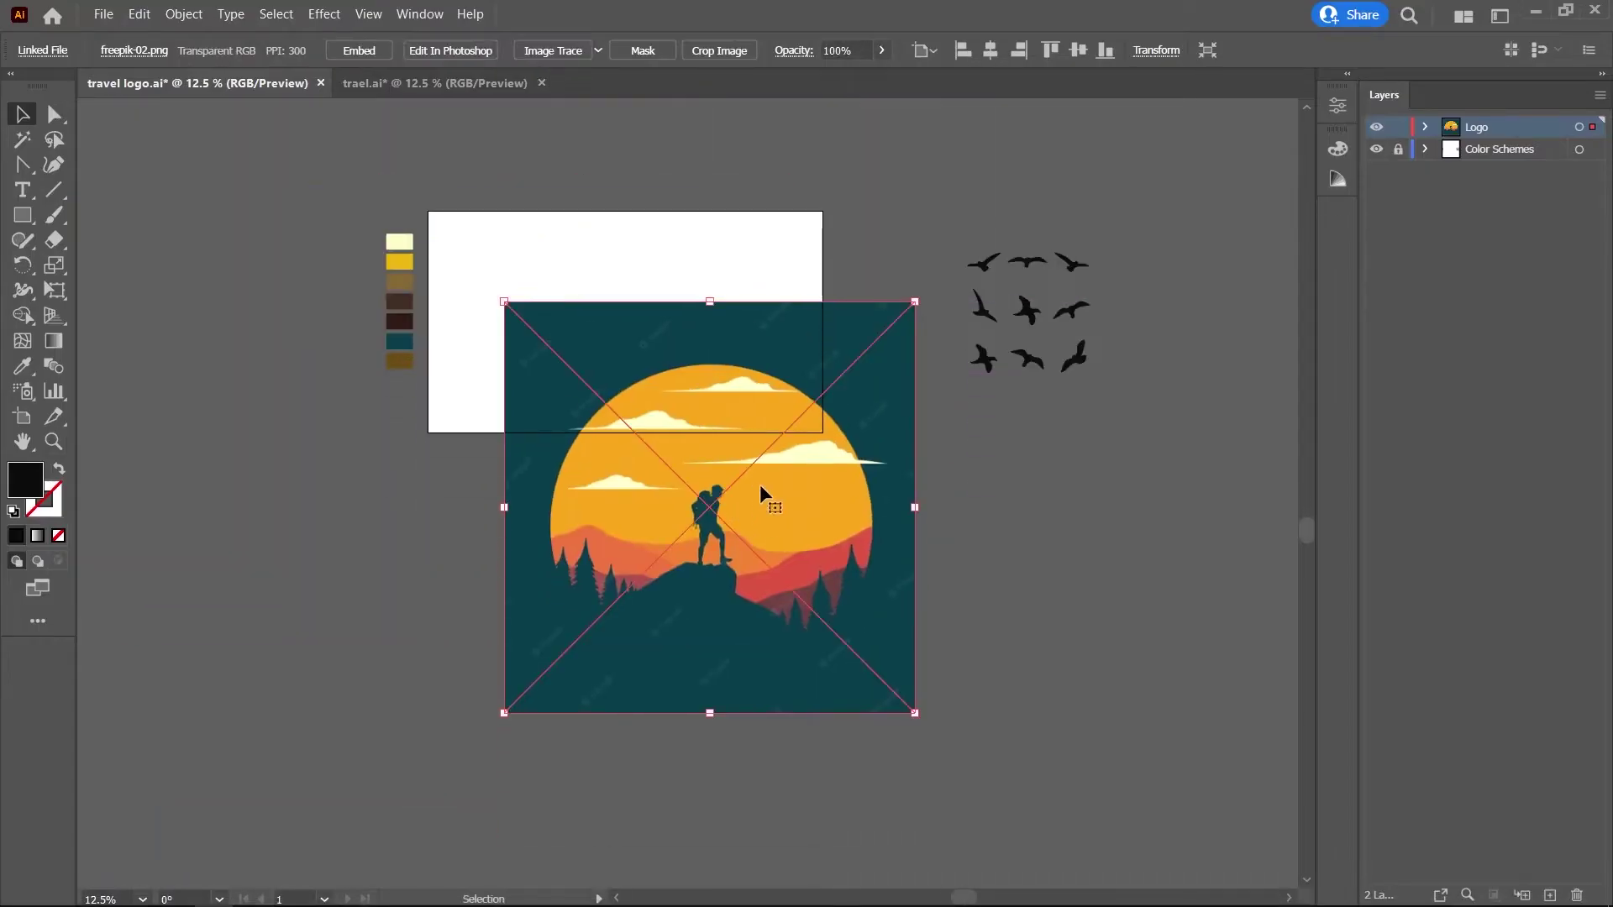
scroll(692, 561, "down", 2)
left_click(598, 50)
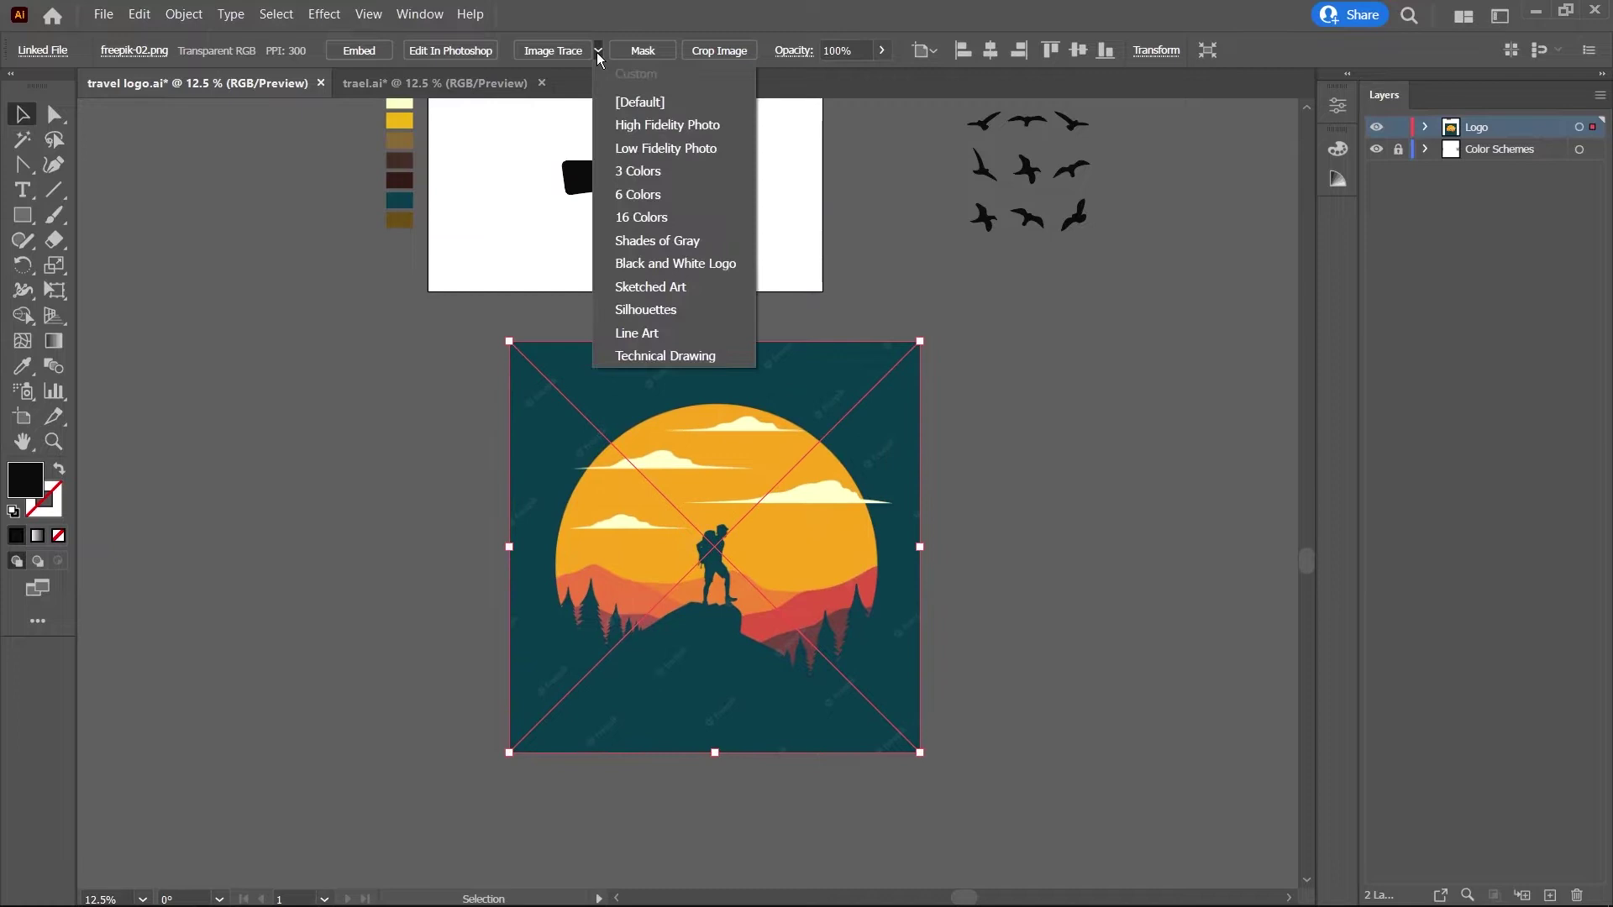
left_click(666, 193)
left_click(937, 476)
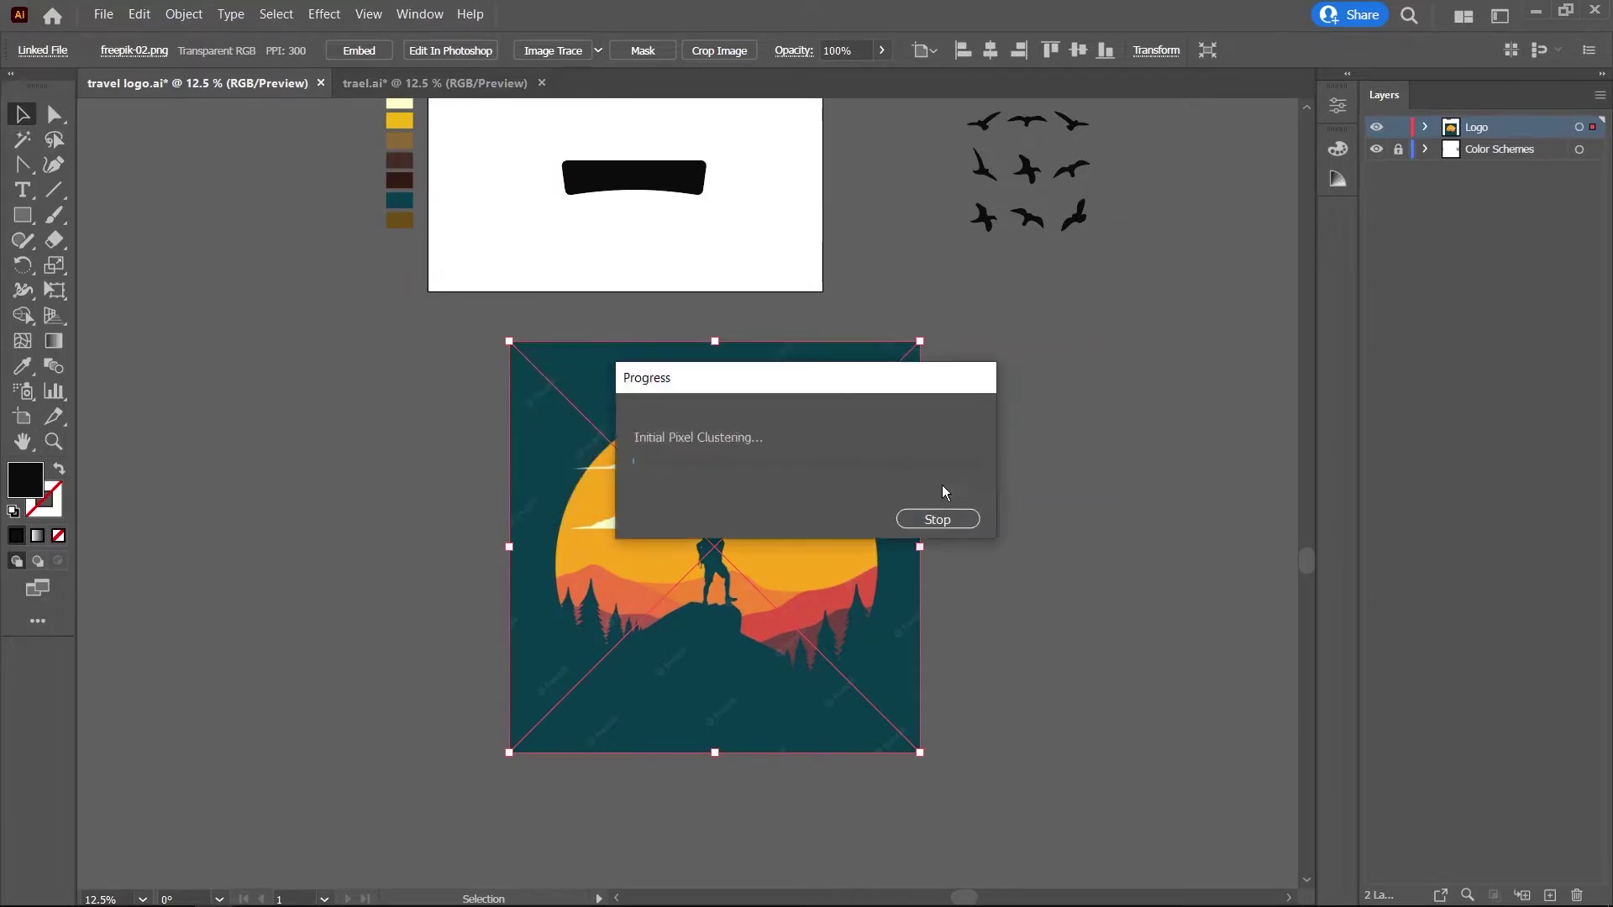
Deselect the traced artwork and move the black banner to the artboard's right edge.
scroll(701, 387, "down", 2)
right_click(700, 387)
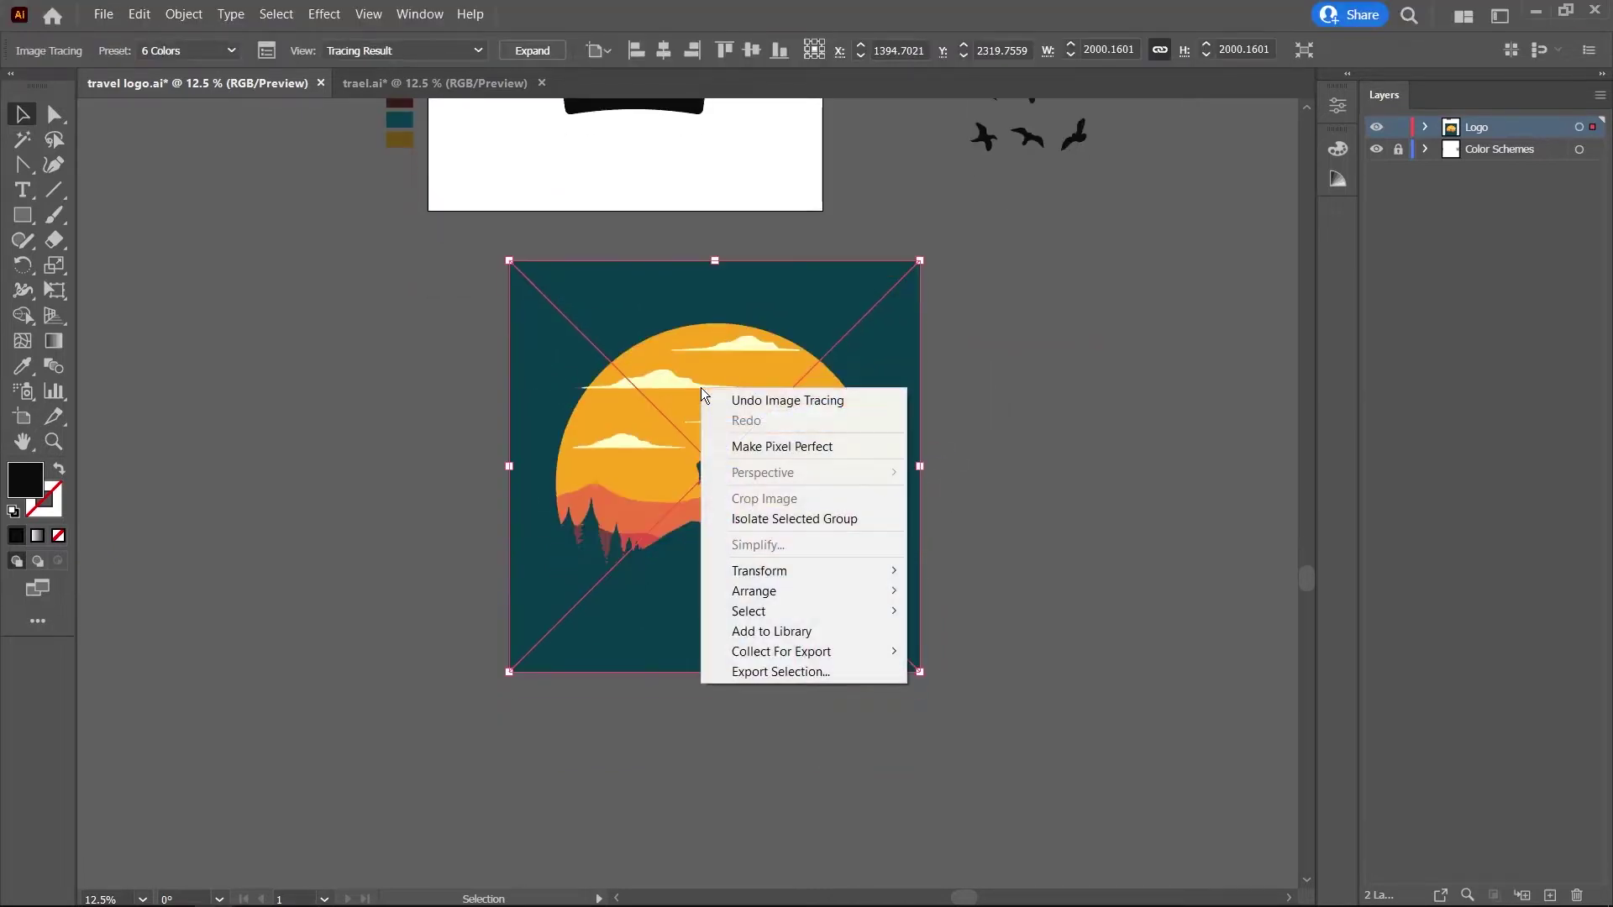
key("Escape")
left_click(1005, 544)
scroll(1006, 544, "up", 2)
scroll(777, 657, "up", 3)
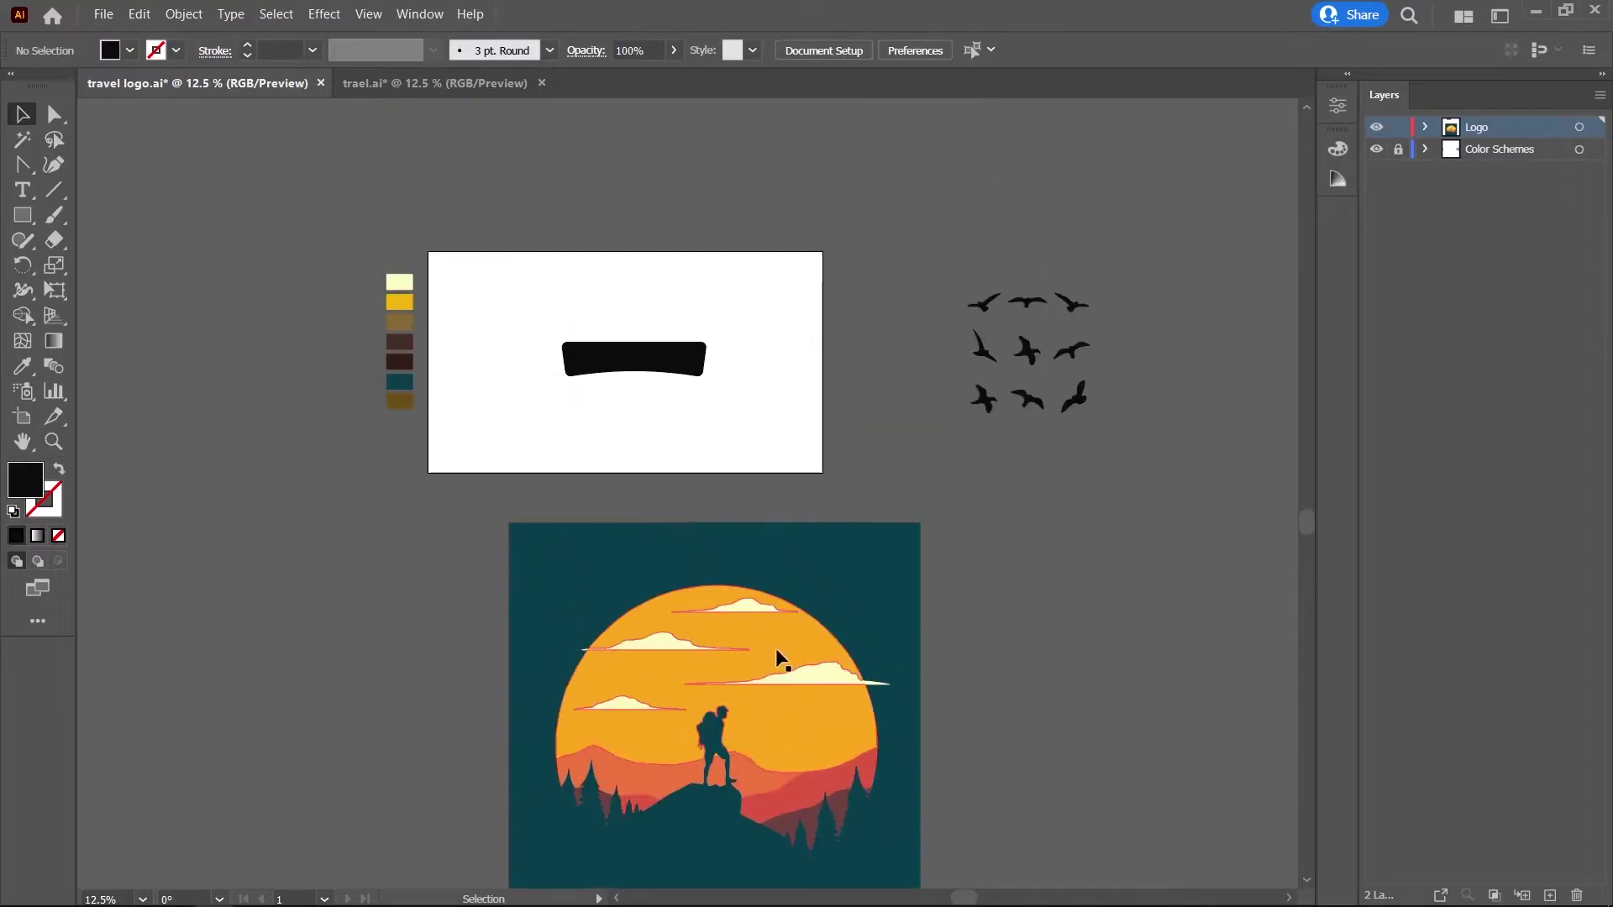
left_click_drag(659, 359, 915, 427)
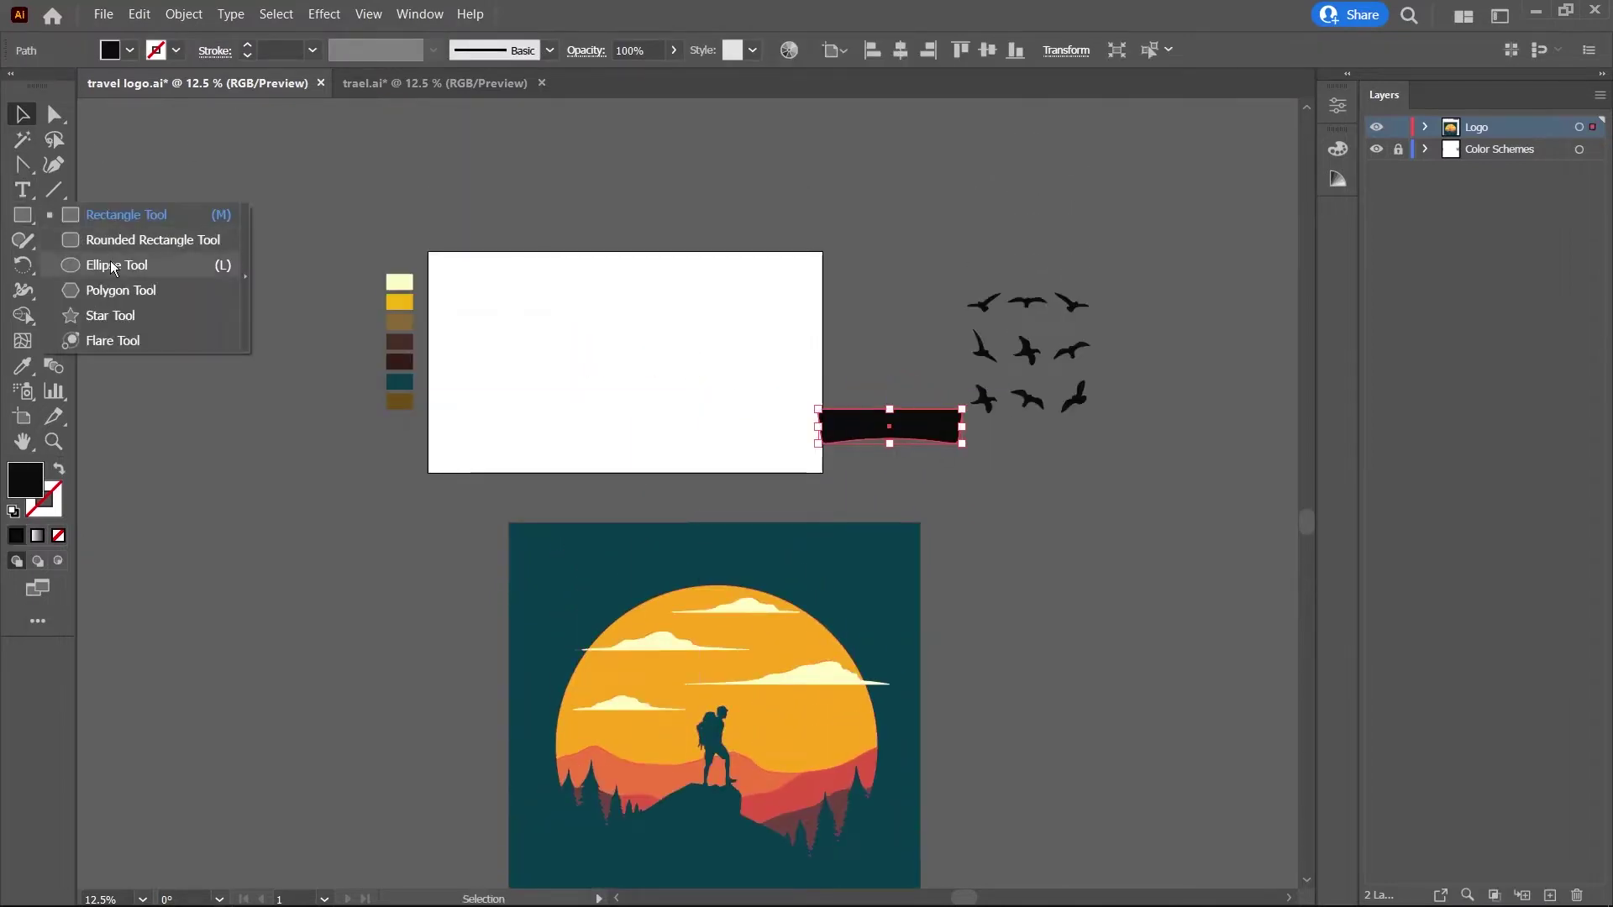
Draw a black circle on the artboard with the Ellipse Tool.
left_click_drag(22, 215, 126, 249)
scroll(406, 310, "up", 1)
mouse_move(568, 262)
left_mouse_down()
mouse_move(792, 467)
mouse_move(797, 491)
left_mouse_up()
key("v")
left_click(919, 432)
Move the banner under the circle and widen it.
scroll(918, 432, "down", 1)
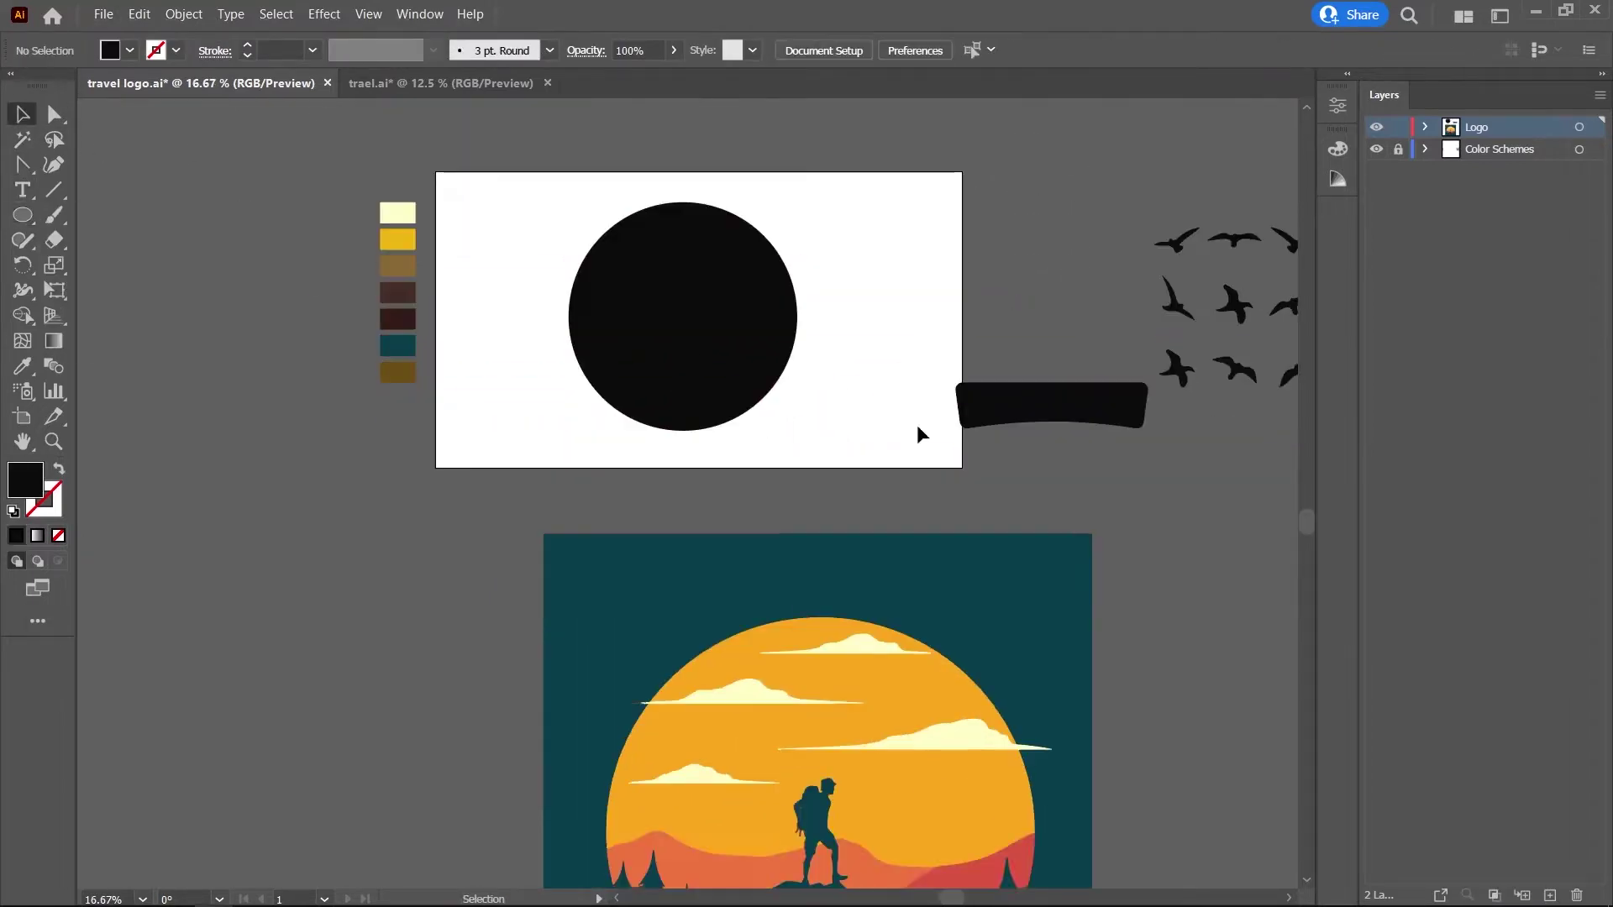
left_click_drag(966, 411, 551, 456)
left_click_drag(739, 461, 796, 471)
left_click_drag(642, 435, 682, 430)
scroll(929, 375, "down", 1)
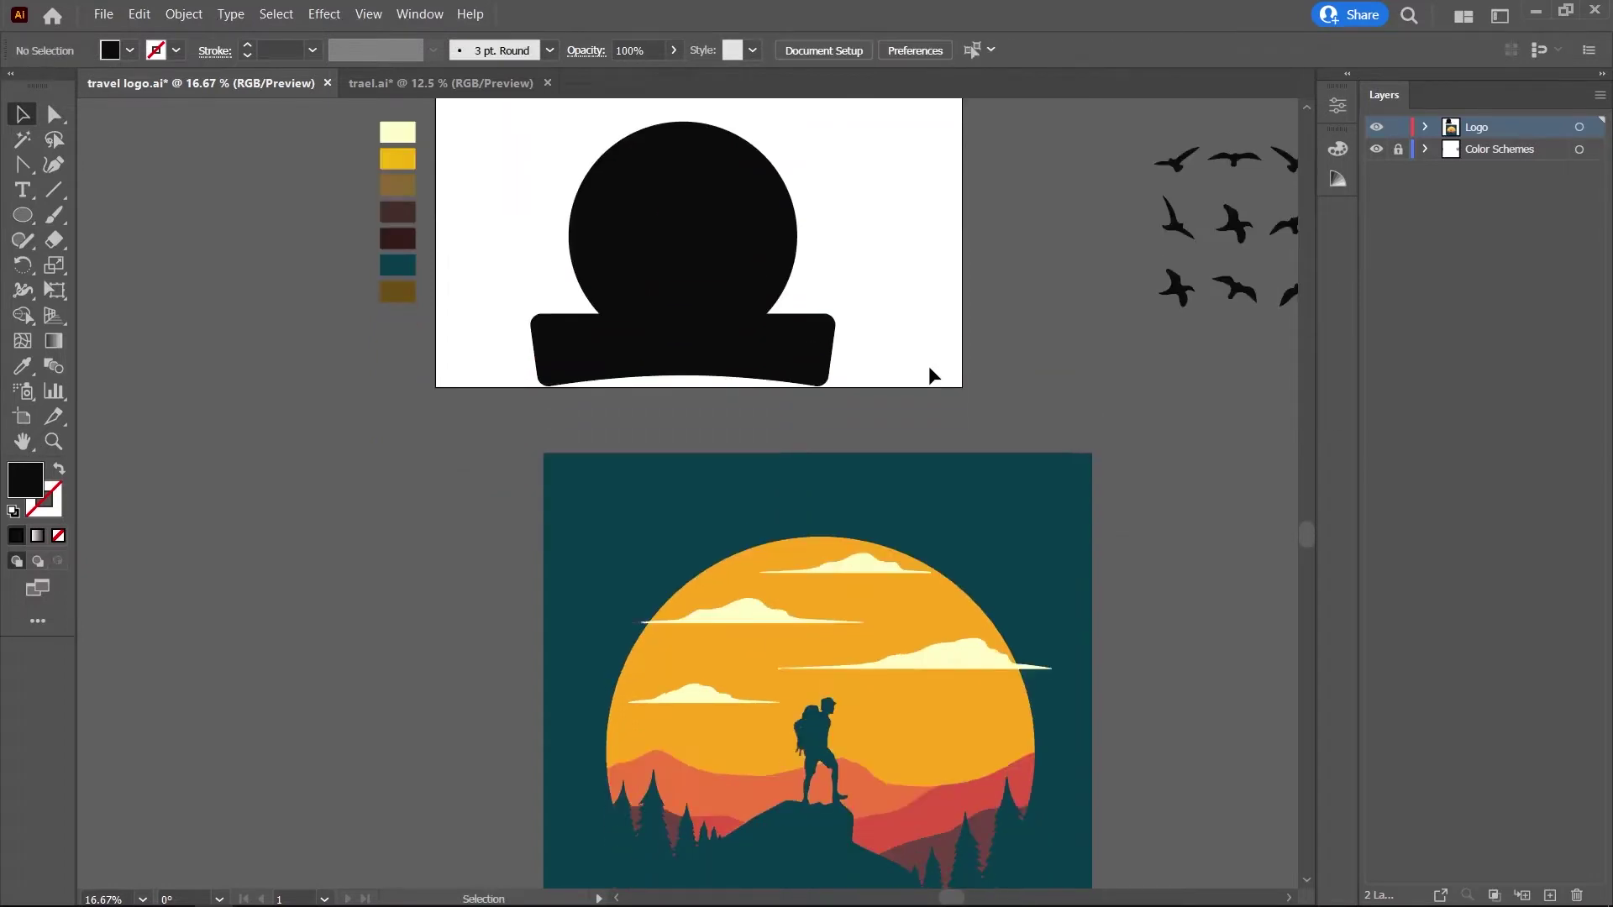
left_click_drag(768, 357, 773, 317)
Horizontally centre the circle and banner together, then select the traced landscape.
left_click(661, 310)
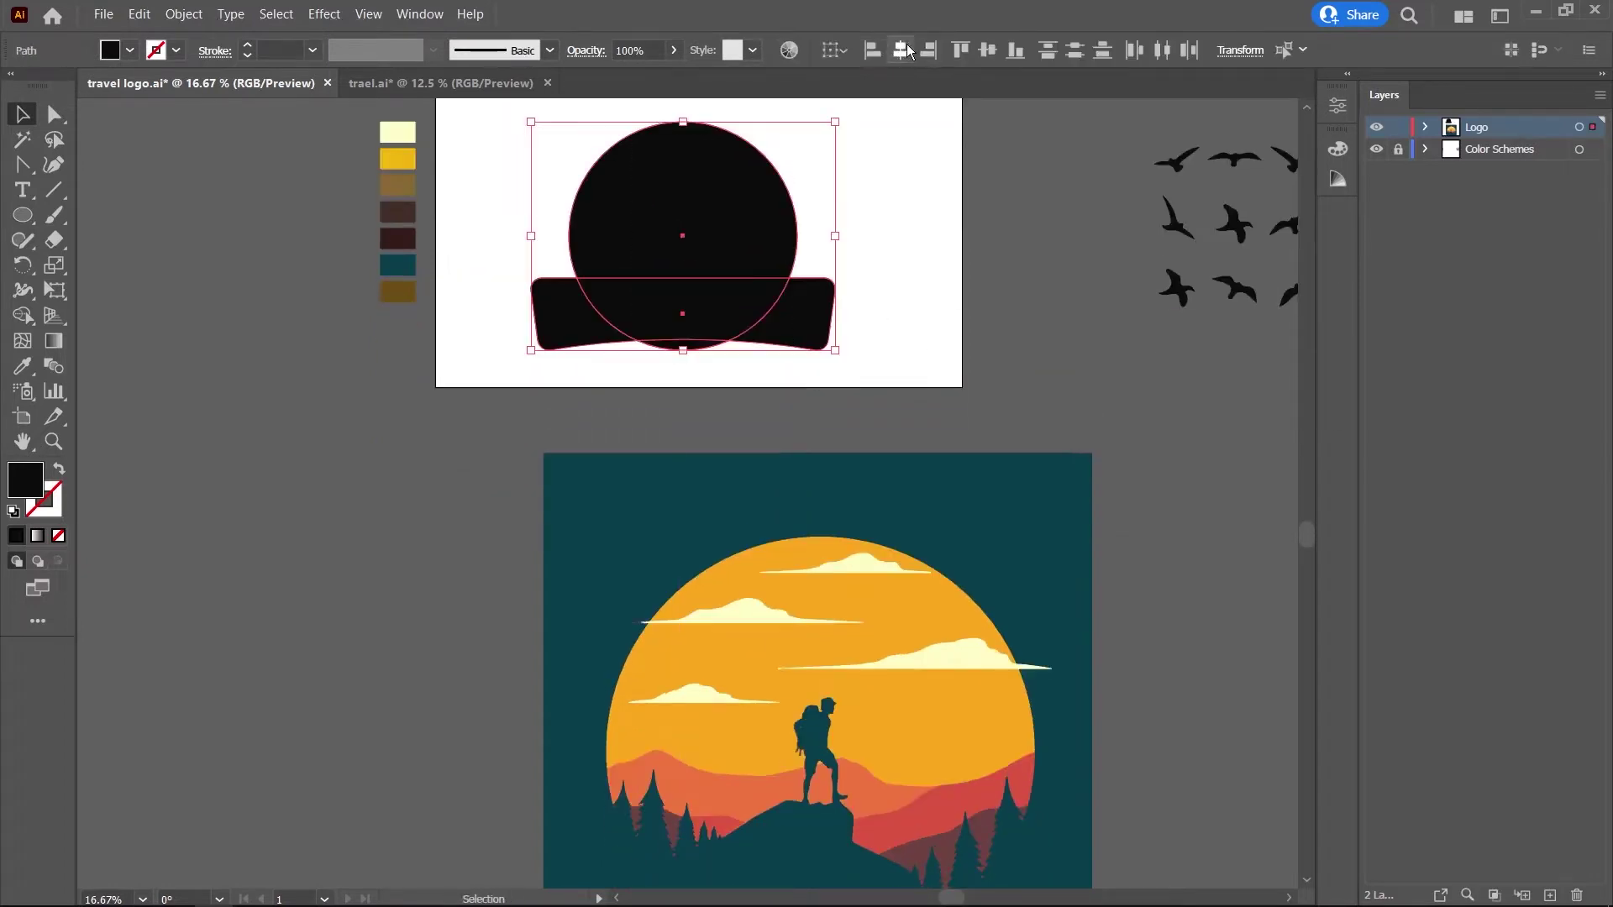
left_click(897, 290)
scroll(884, 351, "down", 1)
left_click(811, 697)
scroll(811, 697, "down", 1)
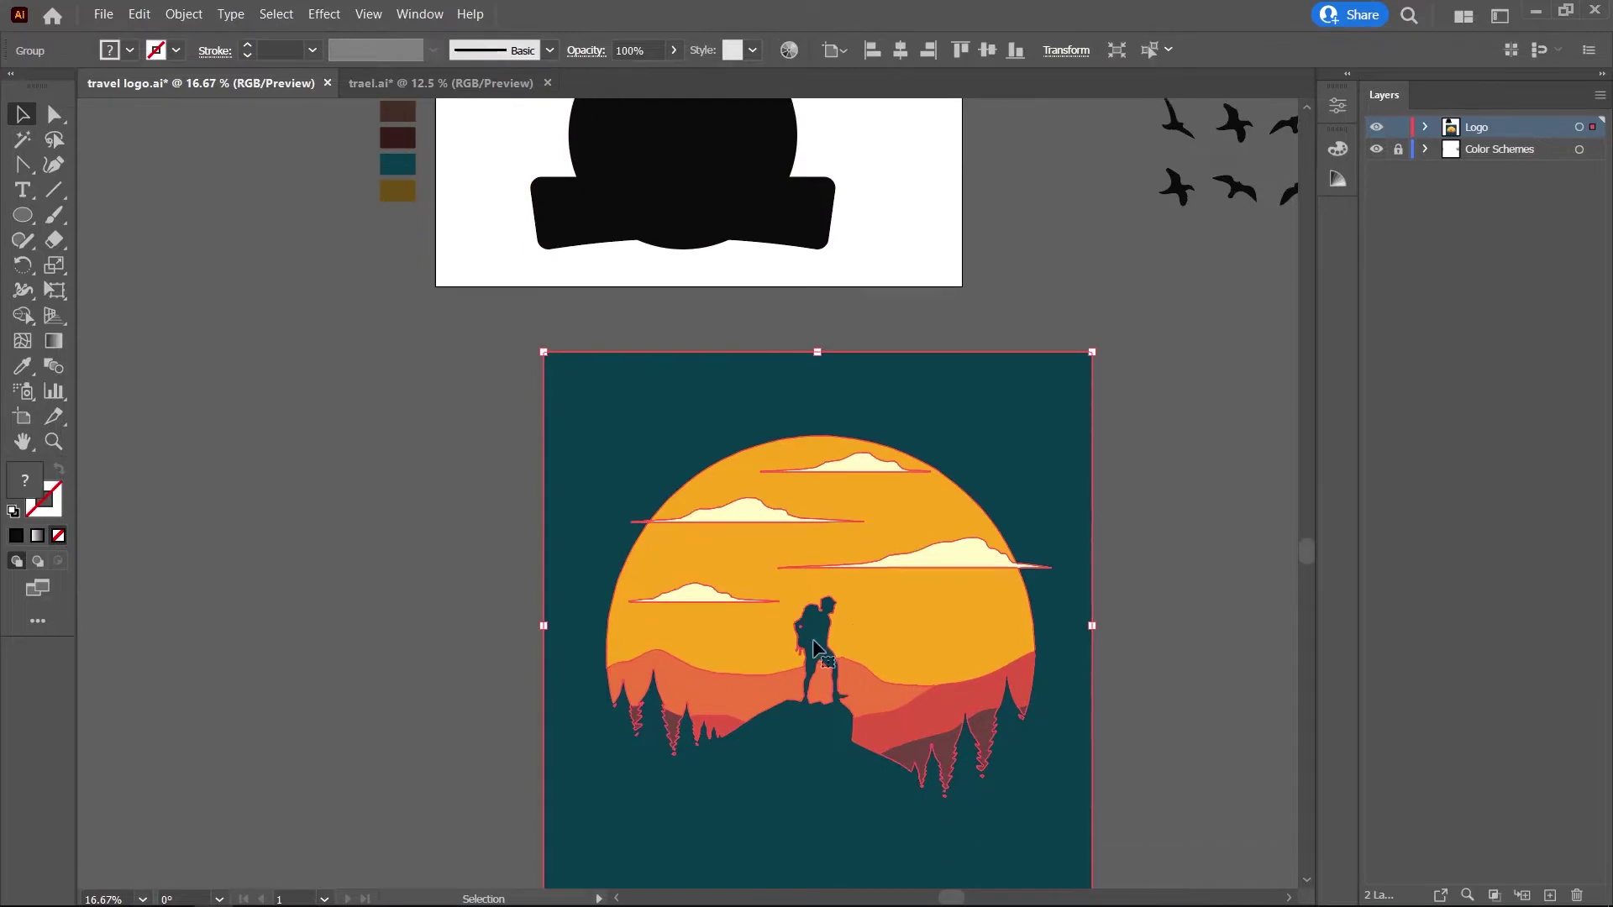
scroll(870, 417, "up", 1)
Place a copy of the traced landscape off to the left.
scroll(885, 477, "down", 1)
left_click_drag(834, 475, 348, 462)
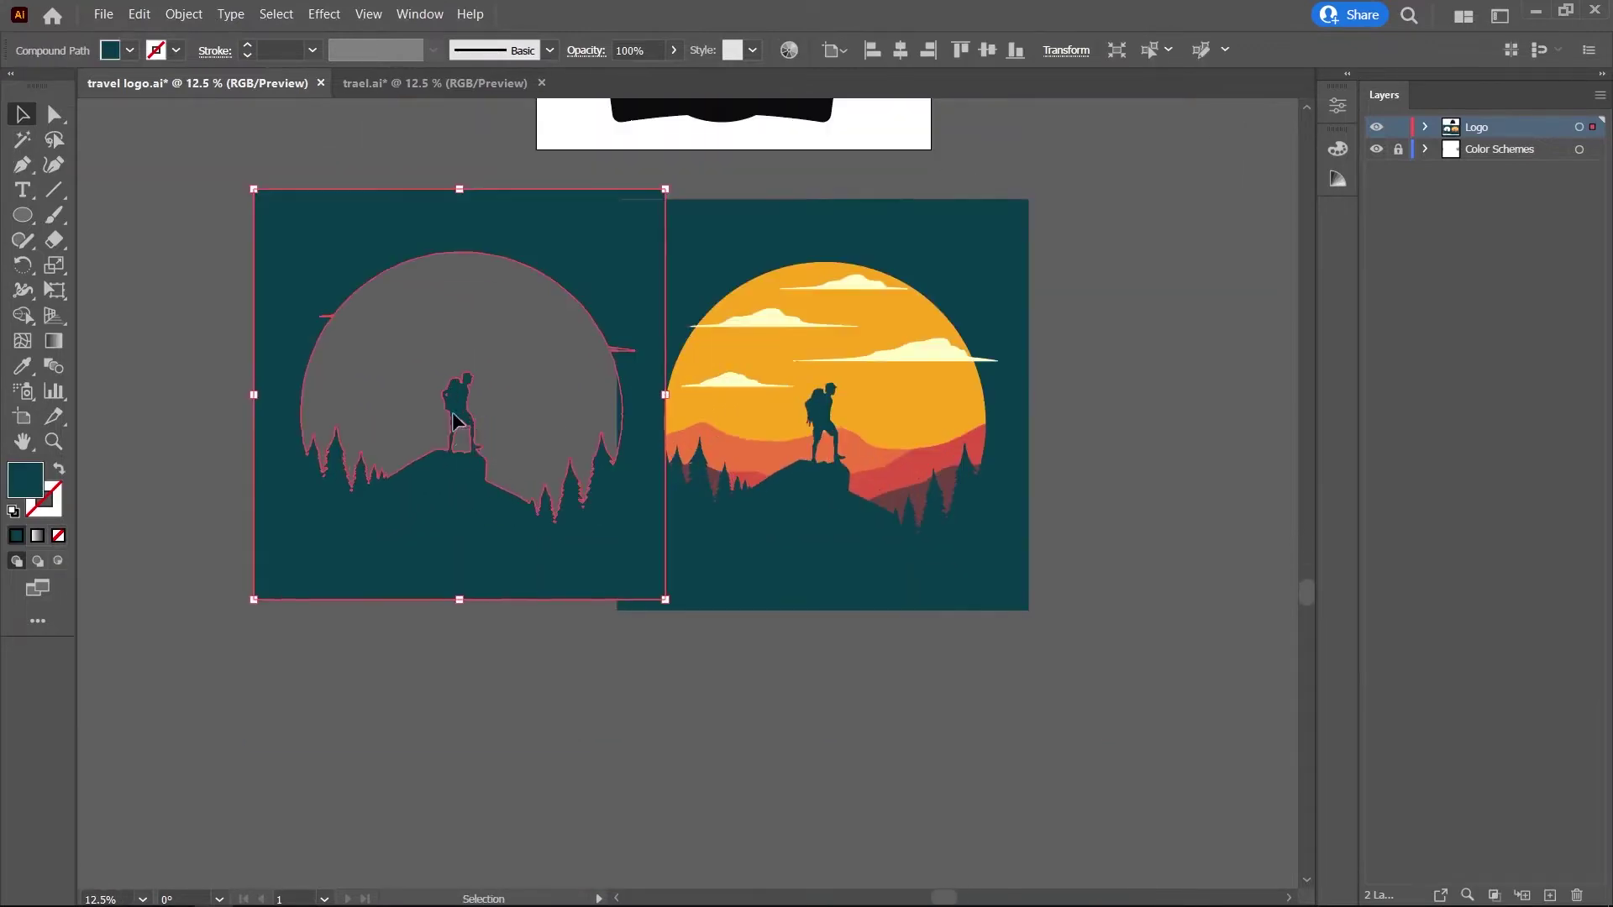
scroll(314, 420, "up", 1)
scroll(314, 420, "up", 1)
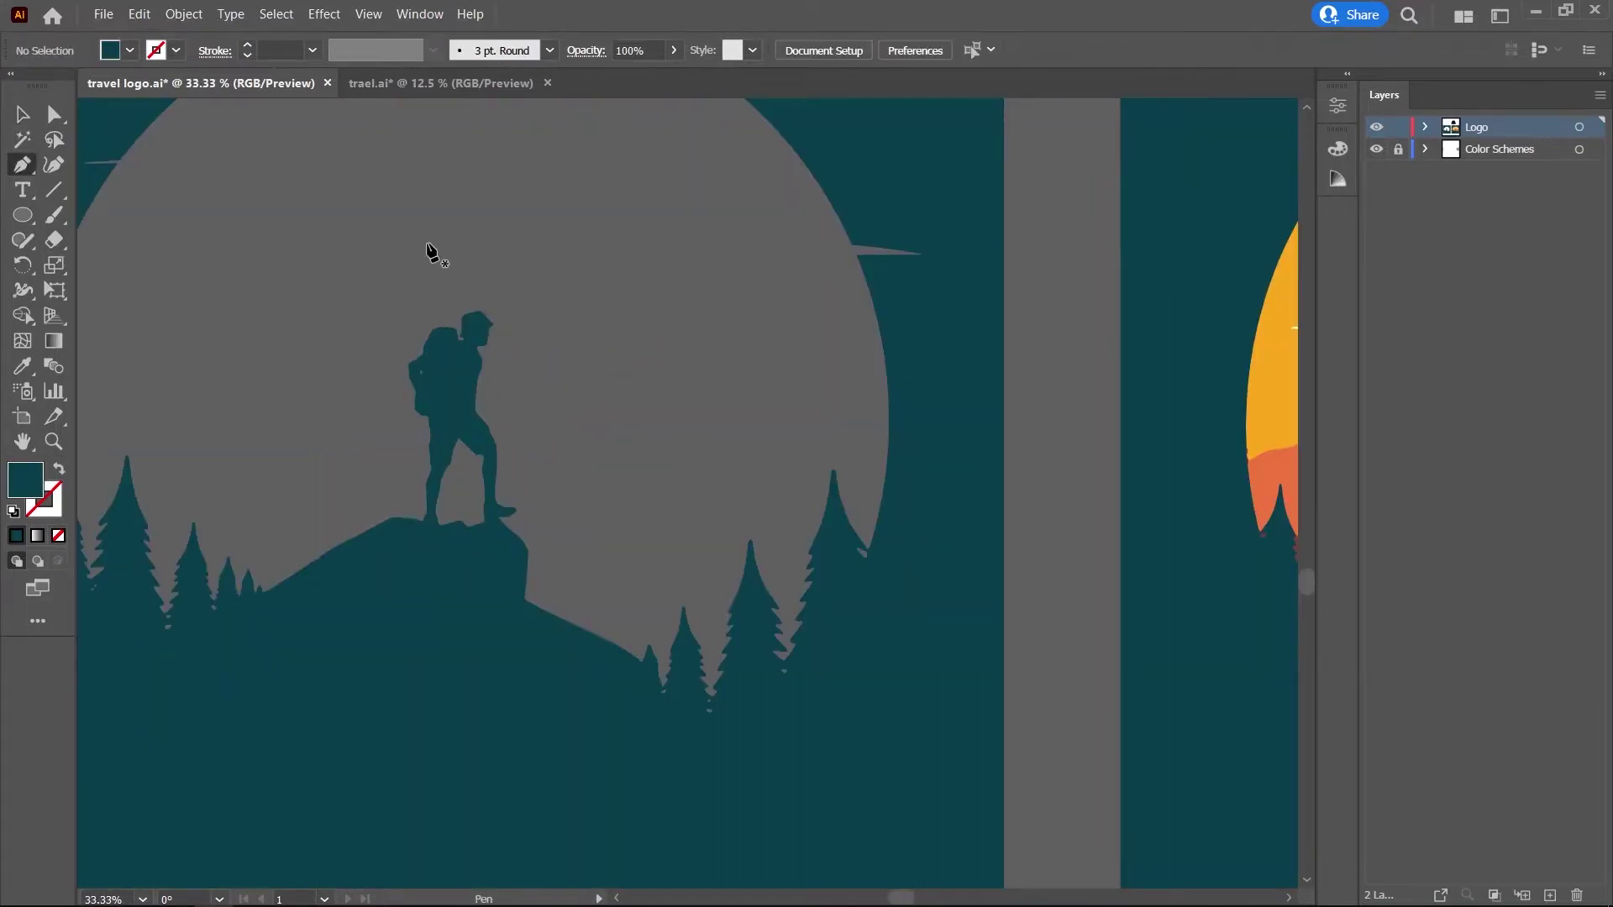
scroll(430, 252, "down", 1)
Outline the hiker and rock with a closed Pen Tool polygon.
left_click(356, 390)
left_click(357, 628)
left_click(307, 791)
left_click(661, 739)
left_click(640, 489)
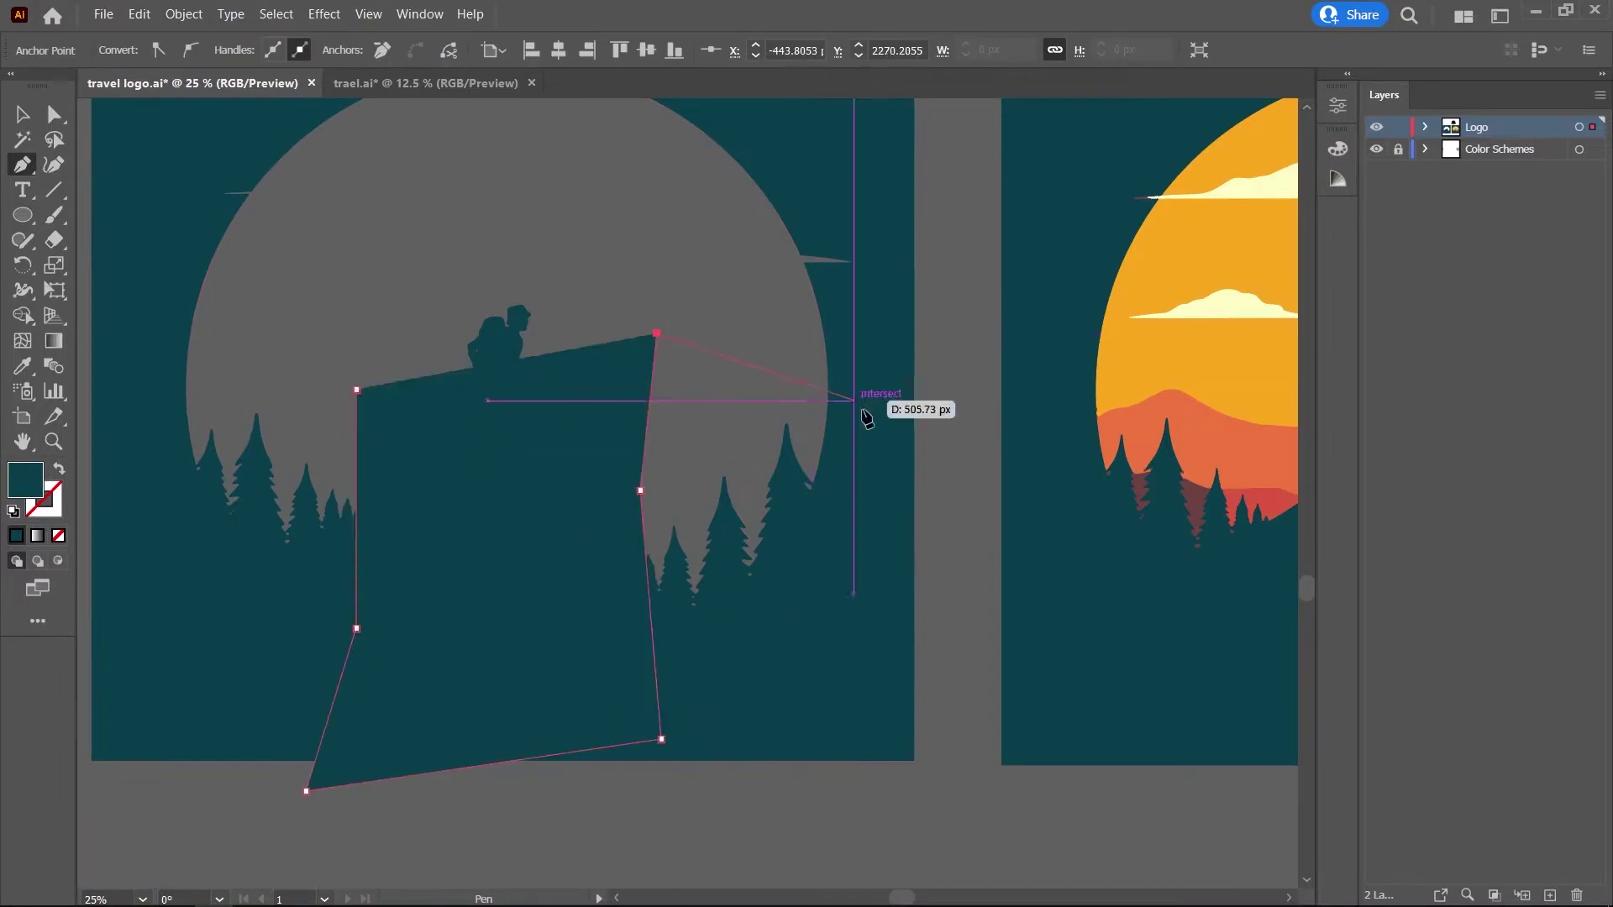
scroll(965, 493, "down", 1)
left_click(944, 454)
left_click(944, 722)
left_click(424, 758)
left_click(263, 659)
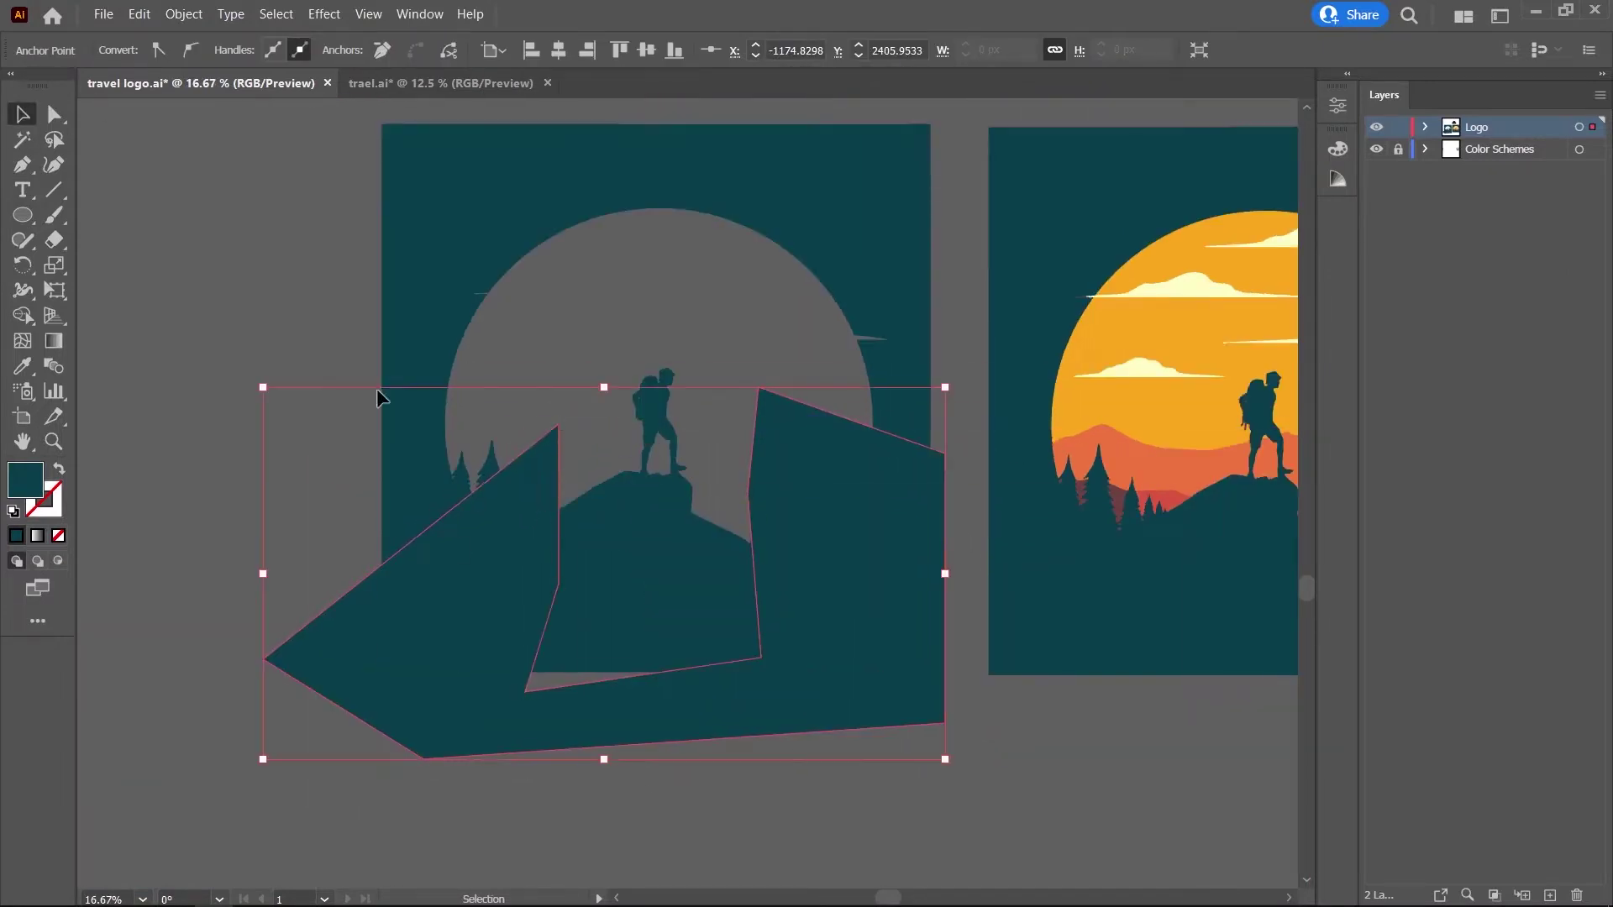
left_click(294, 376)
Delete the background regions and stray fragments around the hiker with Shape Builder.
key("ctrl+a")
key("shift+m")
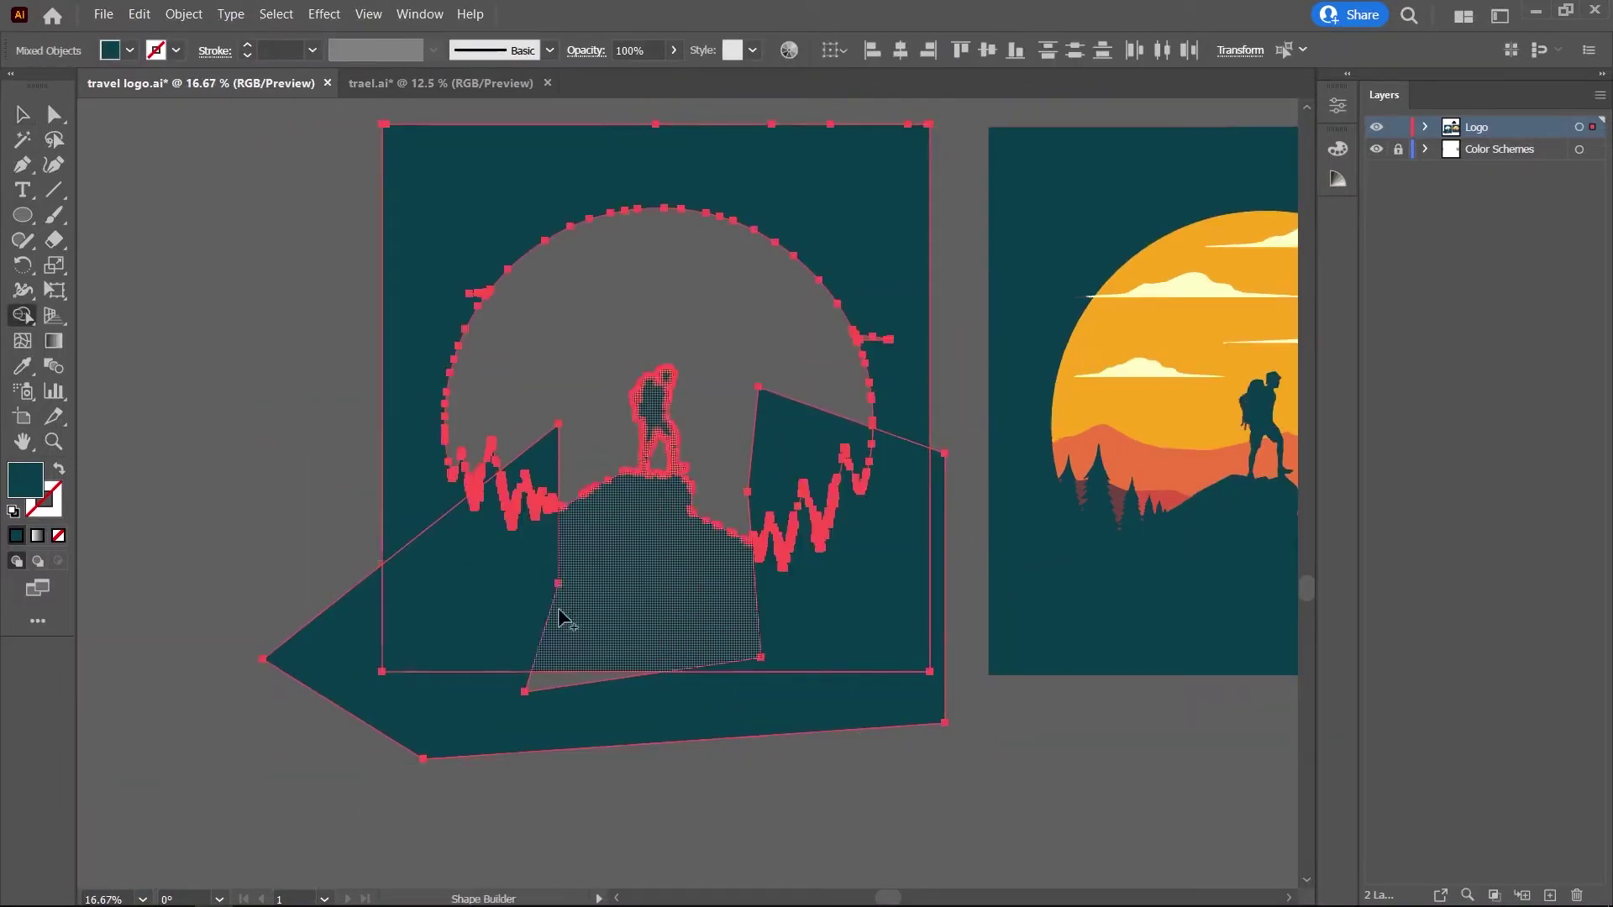
left_click(588, 714, "alt")
left_click(806, 639, "alt")
left_click(907, 394, "alt")
scroll(592, 580, "up", 1)
left_click(470, 412, "alt")
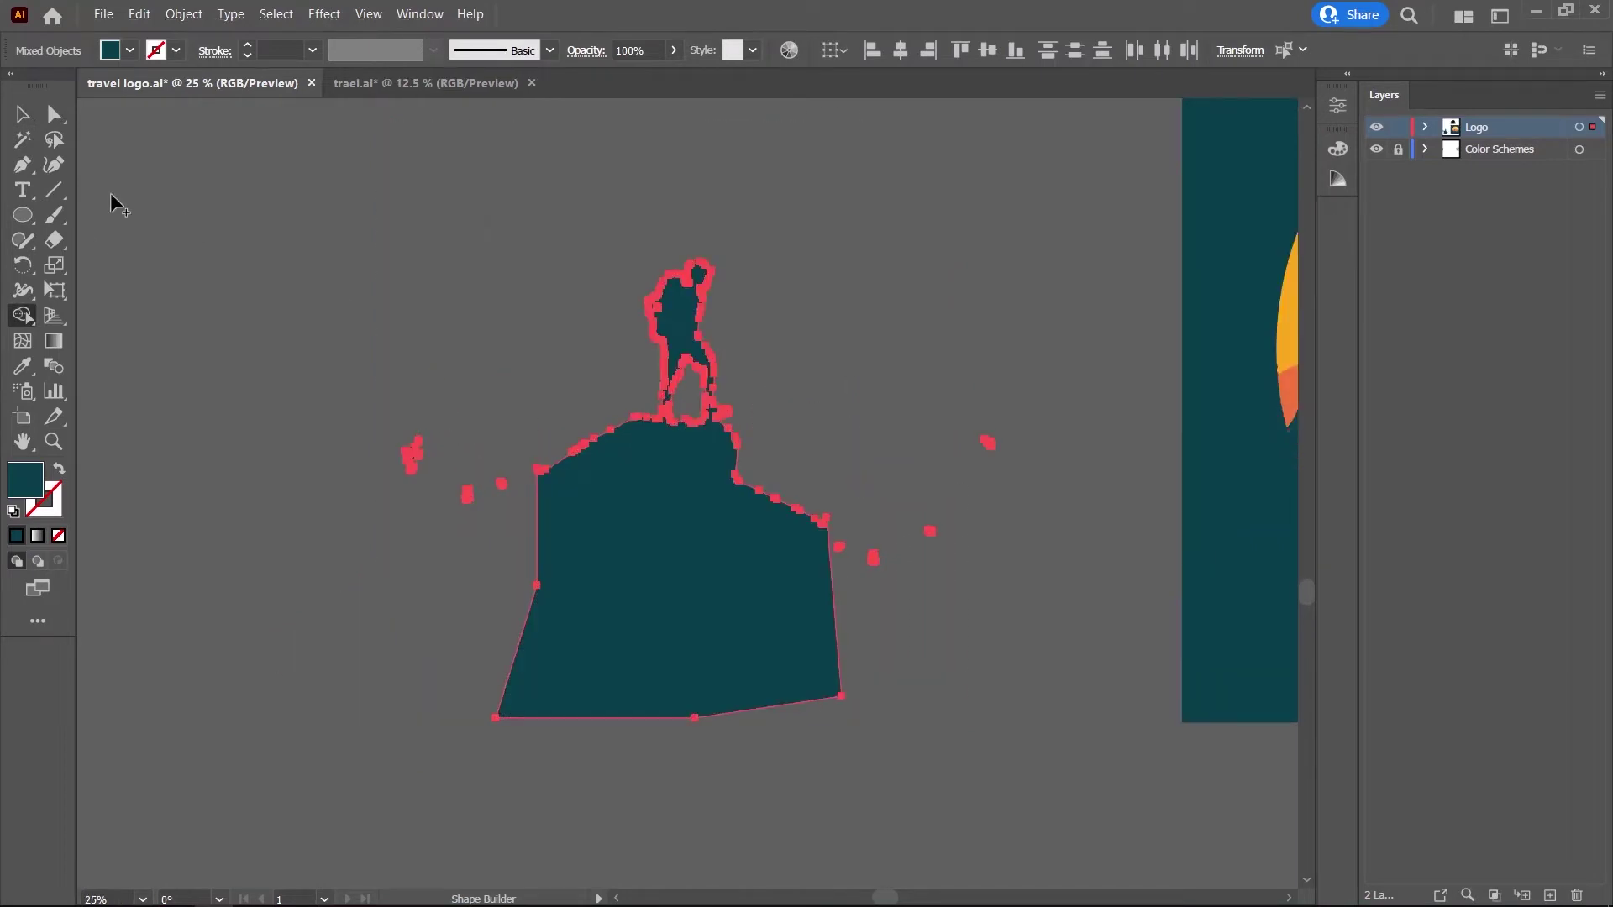
key("v")
Move the hiker-on-rock silhouette onto the logo badge.
left_click_drag(677, 472, 231, 318)
scroll(479, 537, "down", 3)
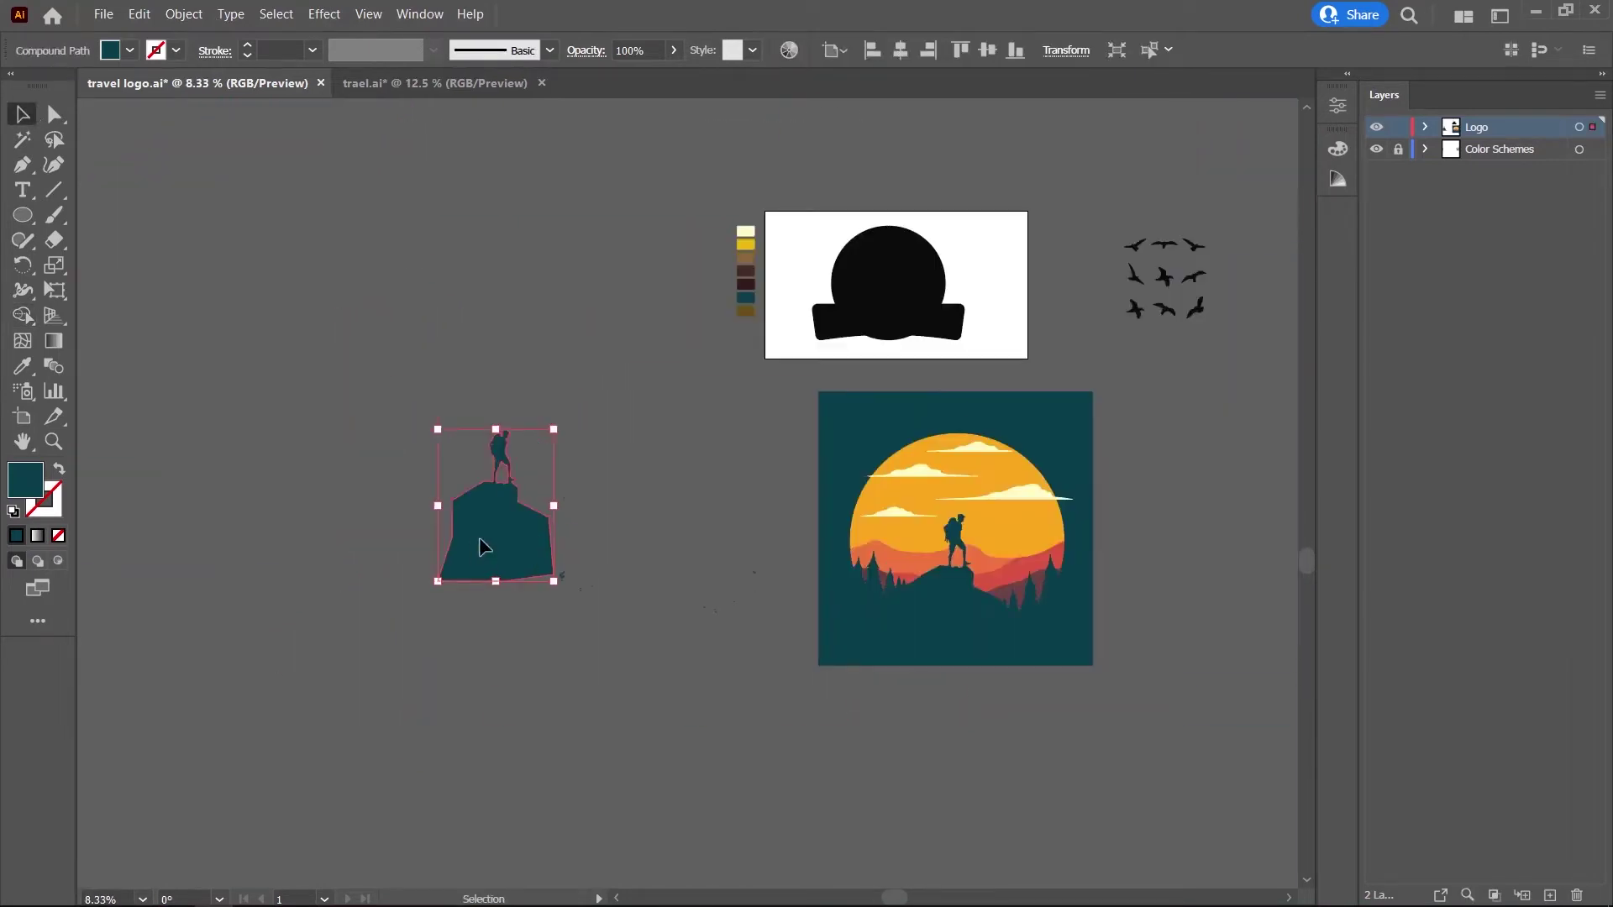
left_click(778, 759)
scroll(706, 351, "down", 1)
scroll(813, 547, "up", 2)
mouse_move(353, 403)
left_mouse_down()
mouse_move(813, 547)
mouse_move(756, 527)
left_mouse_up()
scroll(756, 527, "up", 3)
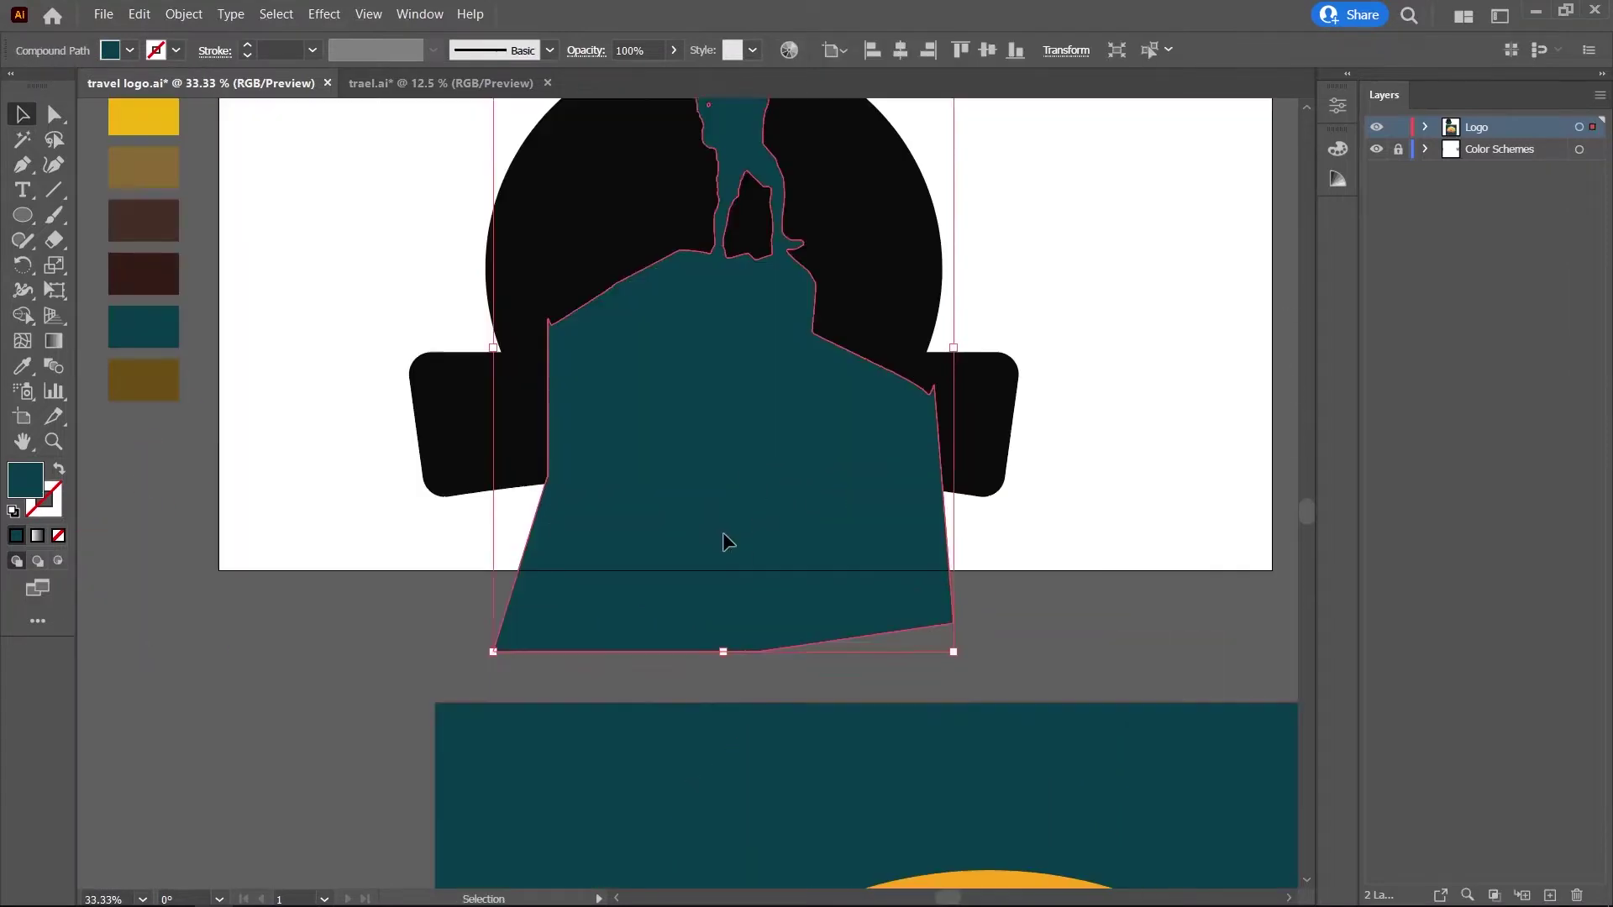
Bring the black banner to the front and settle the hiker inside the circle.
left_click(1010, 432)
key("ctrl+shift+bracketright")
key("ctrl+shift+a")
left_click_drag(747, 239, 742, 228)
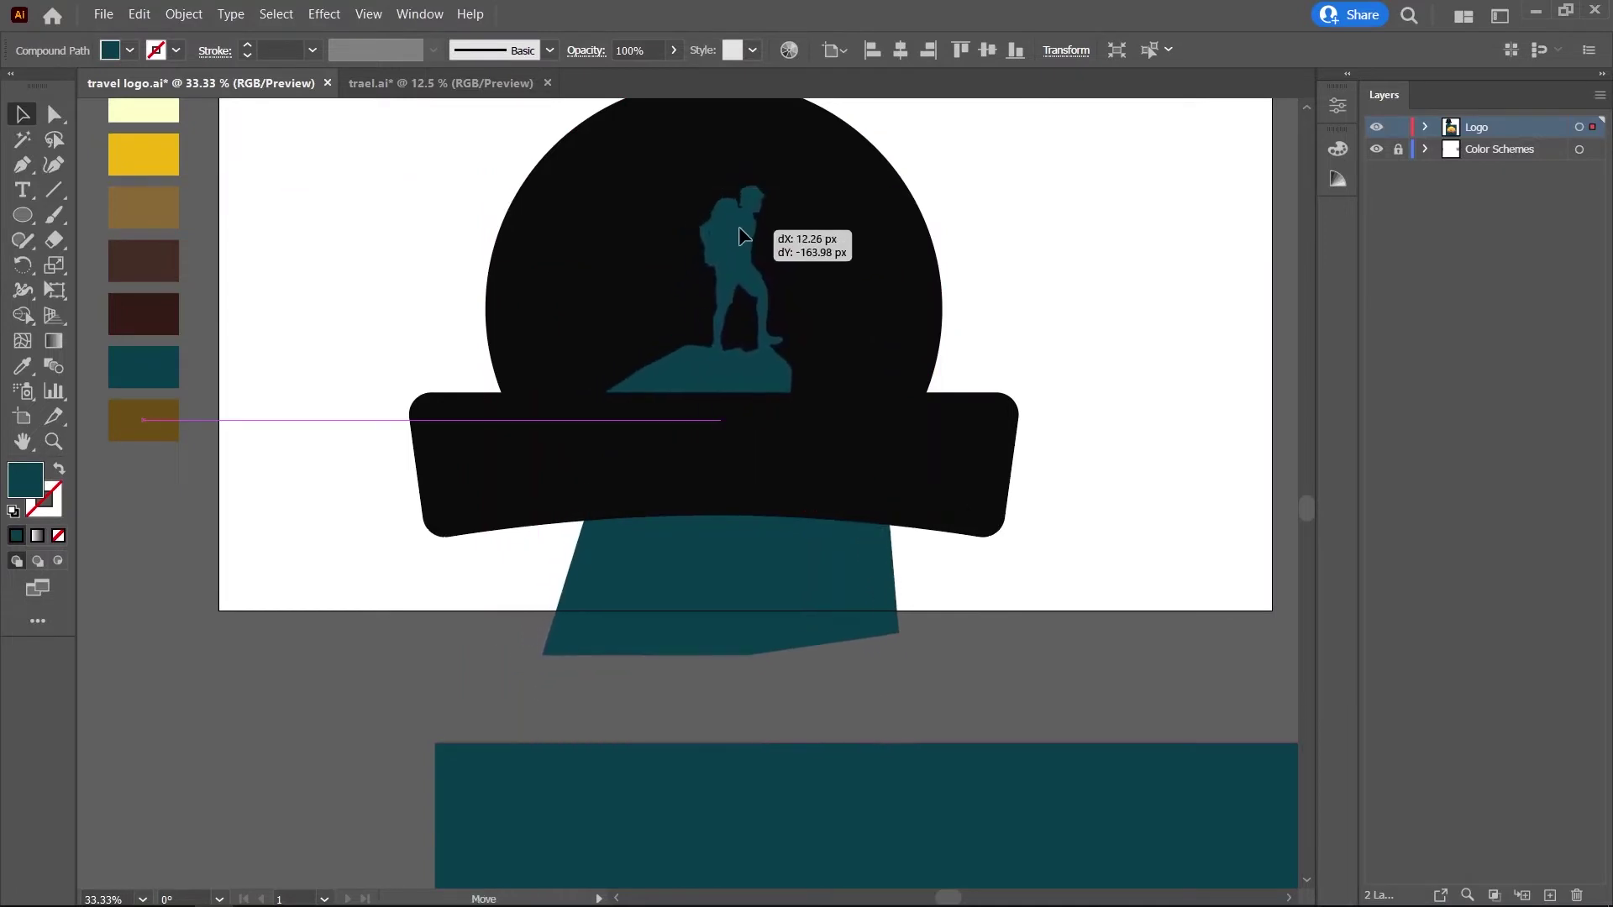
left_click_drag(739, 225, 726, 228)
scroll(726, 228, "down", 2)
key("ctrl+shift+a")
Drag the salmon mountain shape left and join the right orange piece to it.
scroll(904, 532, "down", 2)
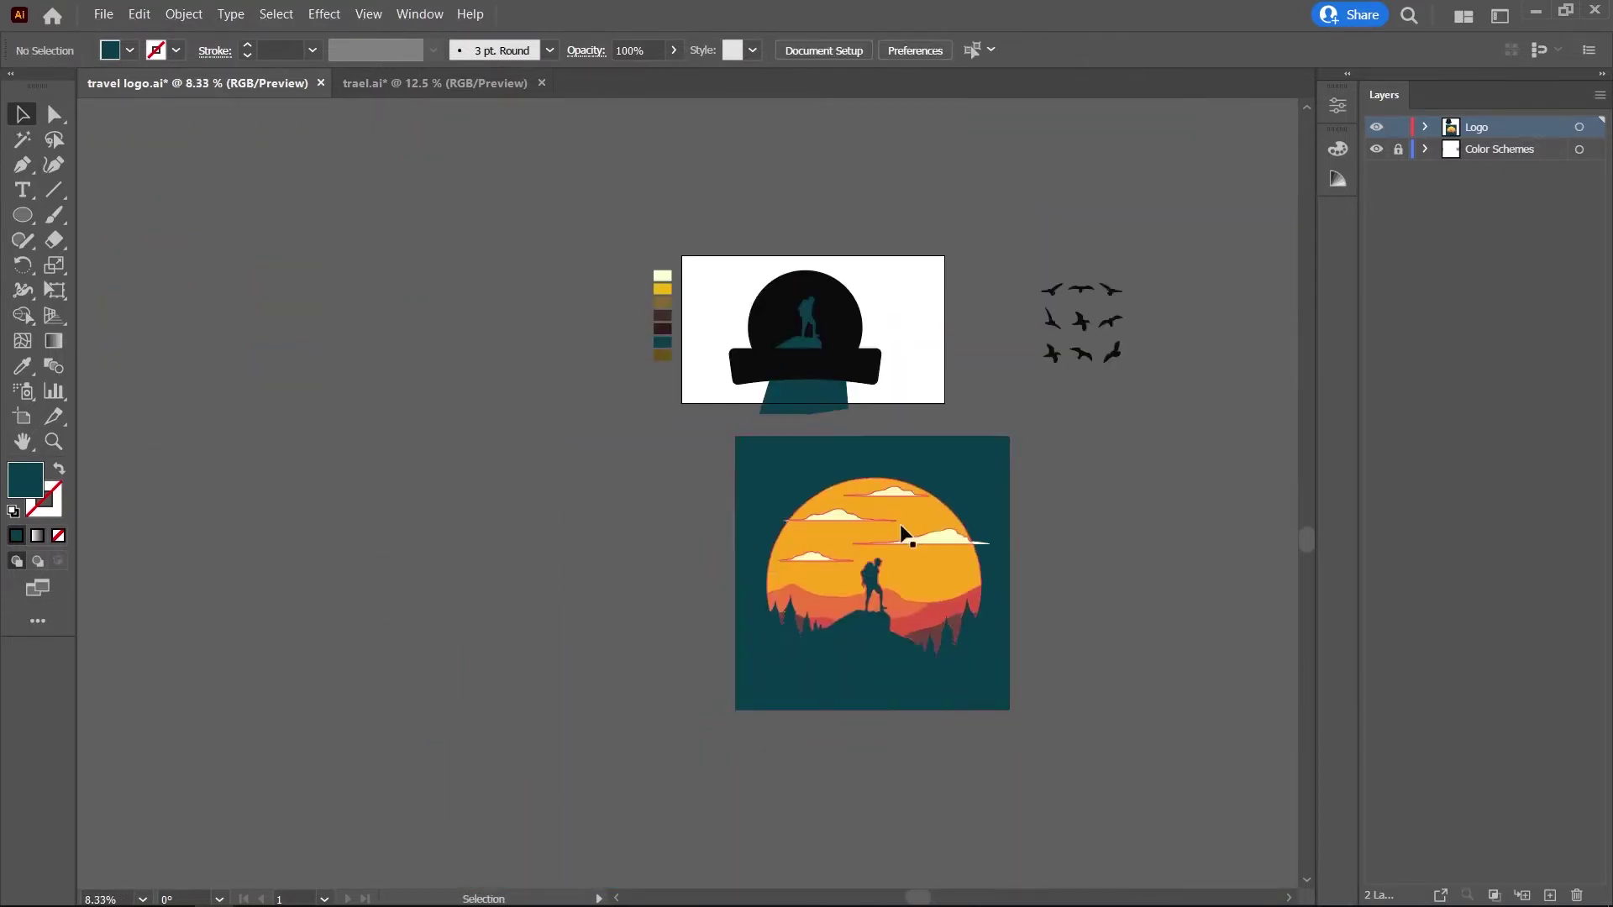
left_click(897, 603)
scroll(897, 603, "up", 5)
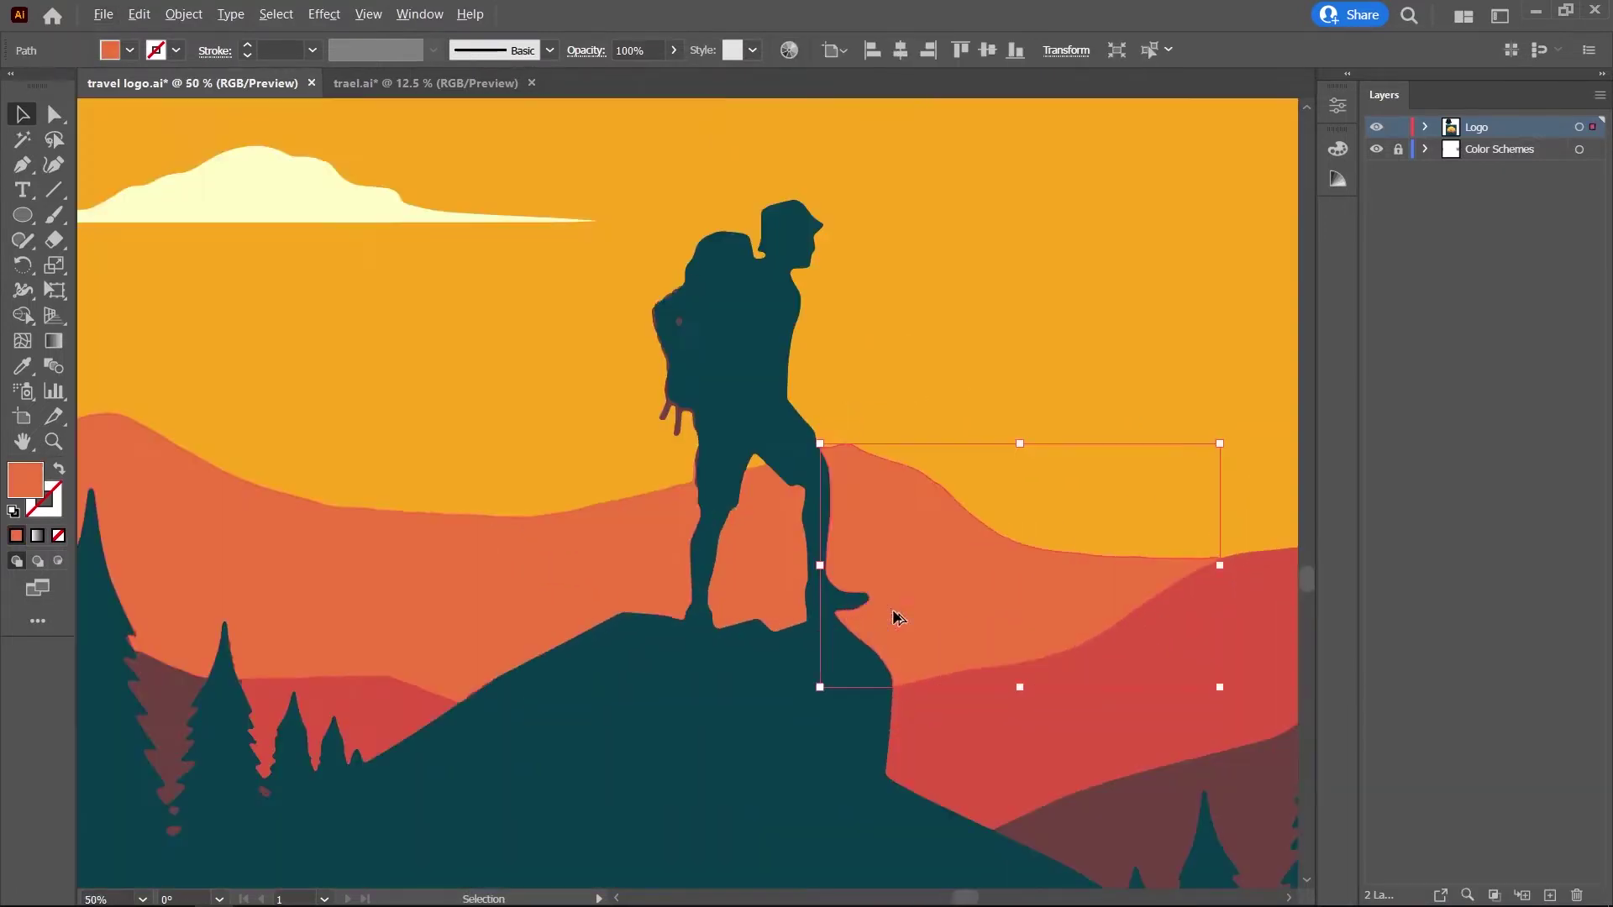
scroll(897, 603, "down", 5)
left_click_drag(991, 546, 601, 349)
scroll(706, 454, "up", 4)
scroll(705, 456, "down", 2)
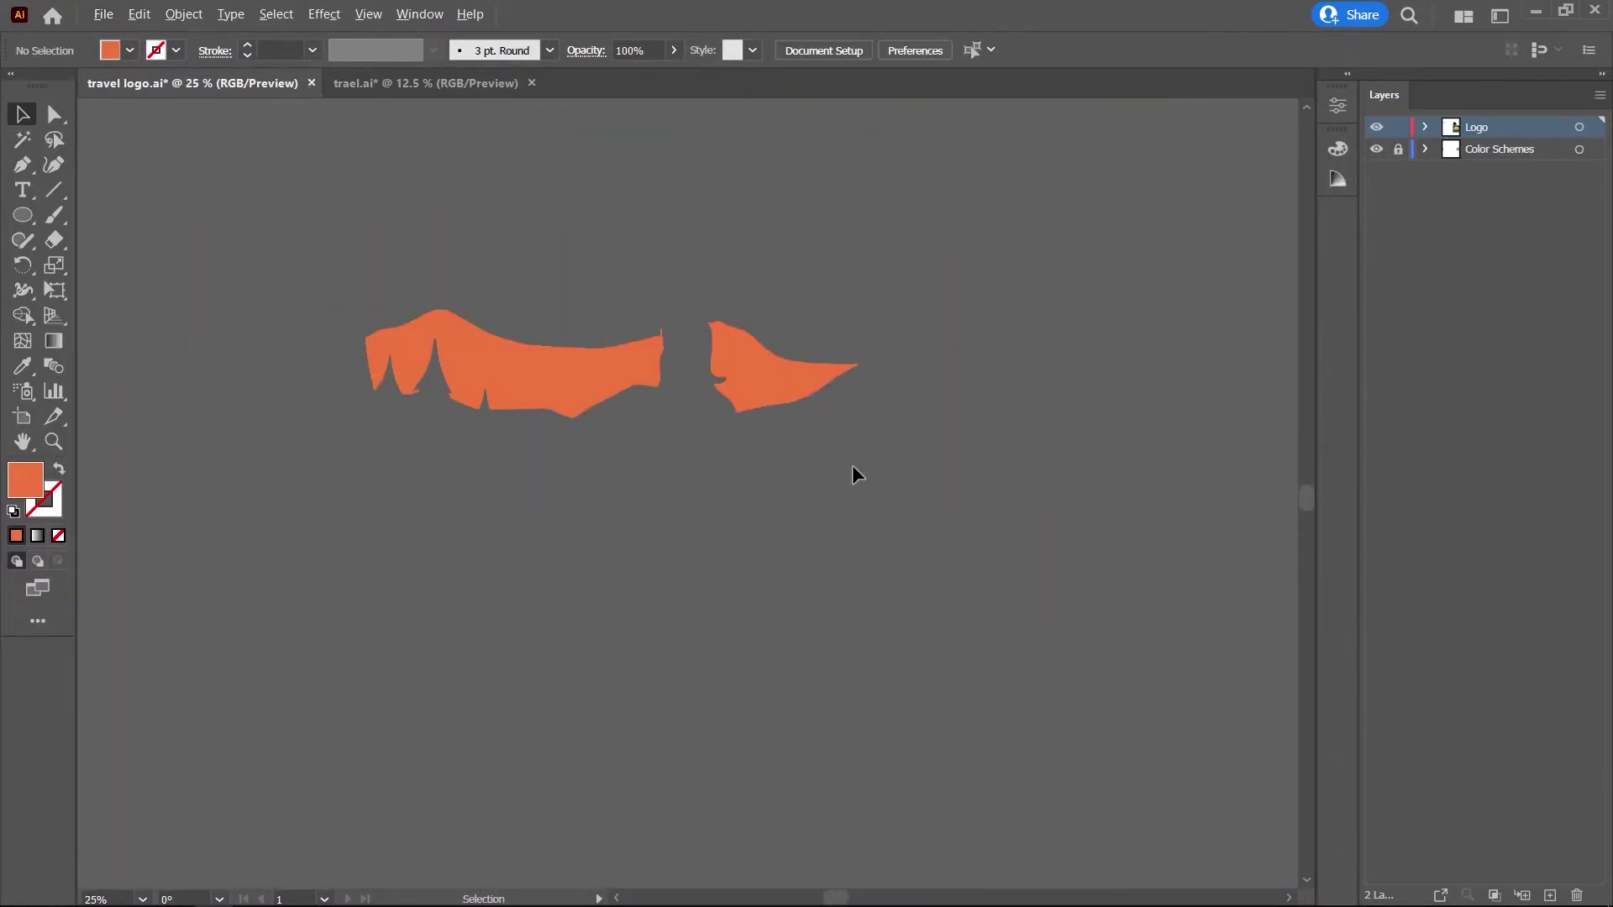
scroll(853, 471, "up", 3)
left_click_drag(739, 361, 638, 396)
scroll(639, 395, "up", 4)
scroll(529, 443, "down", 3)
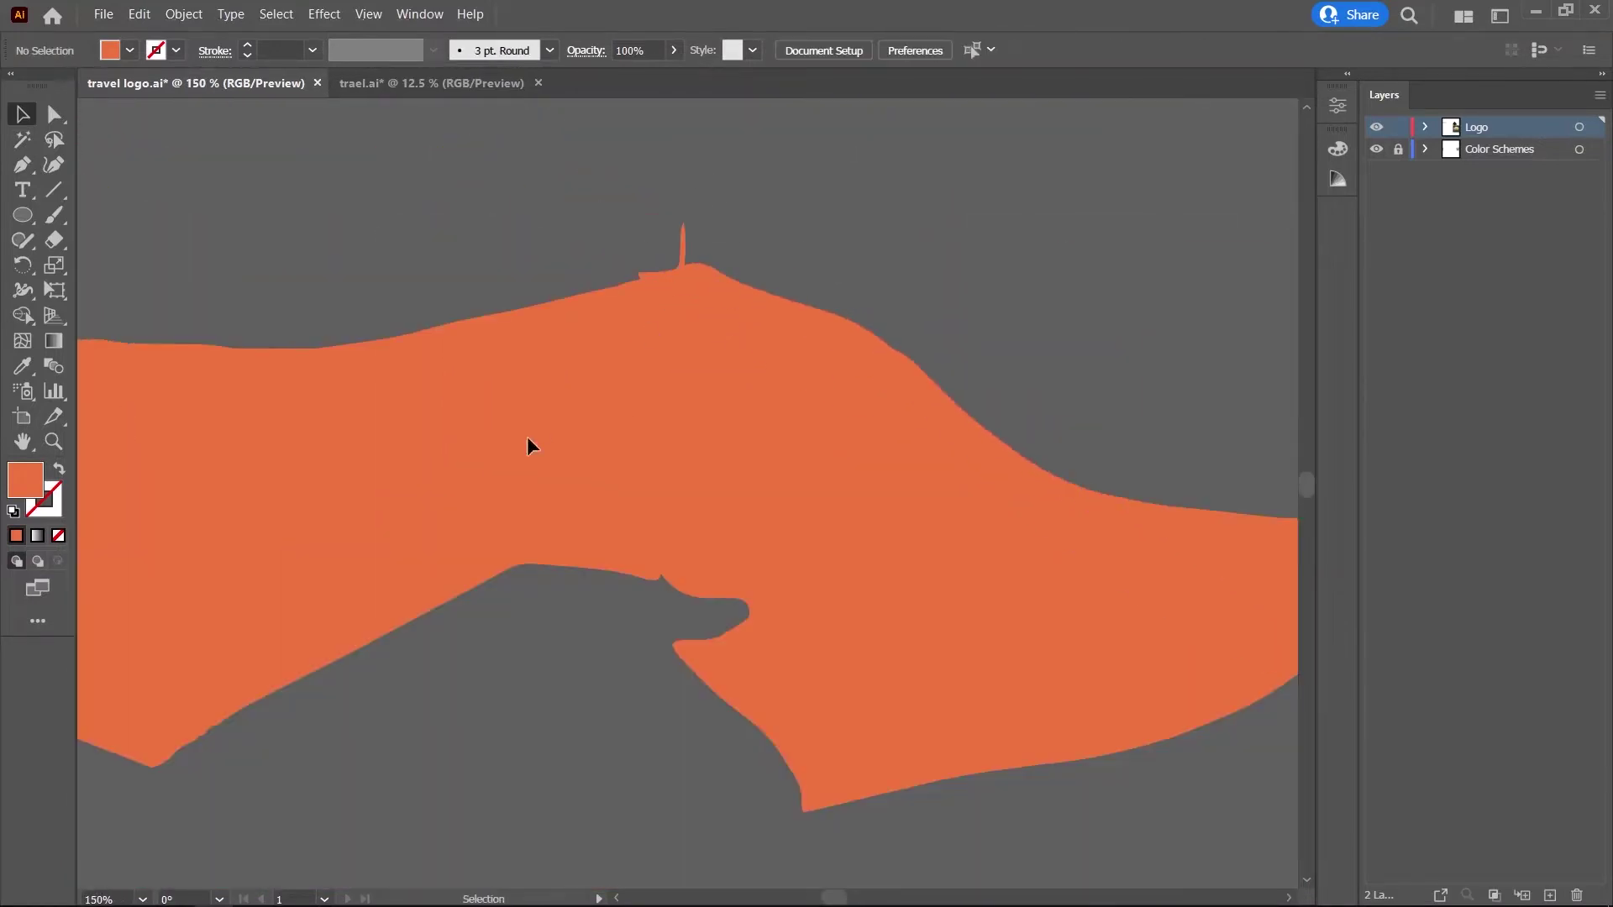
scroll(529, 443, "down", 2)
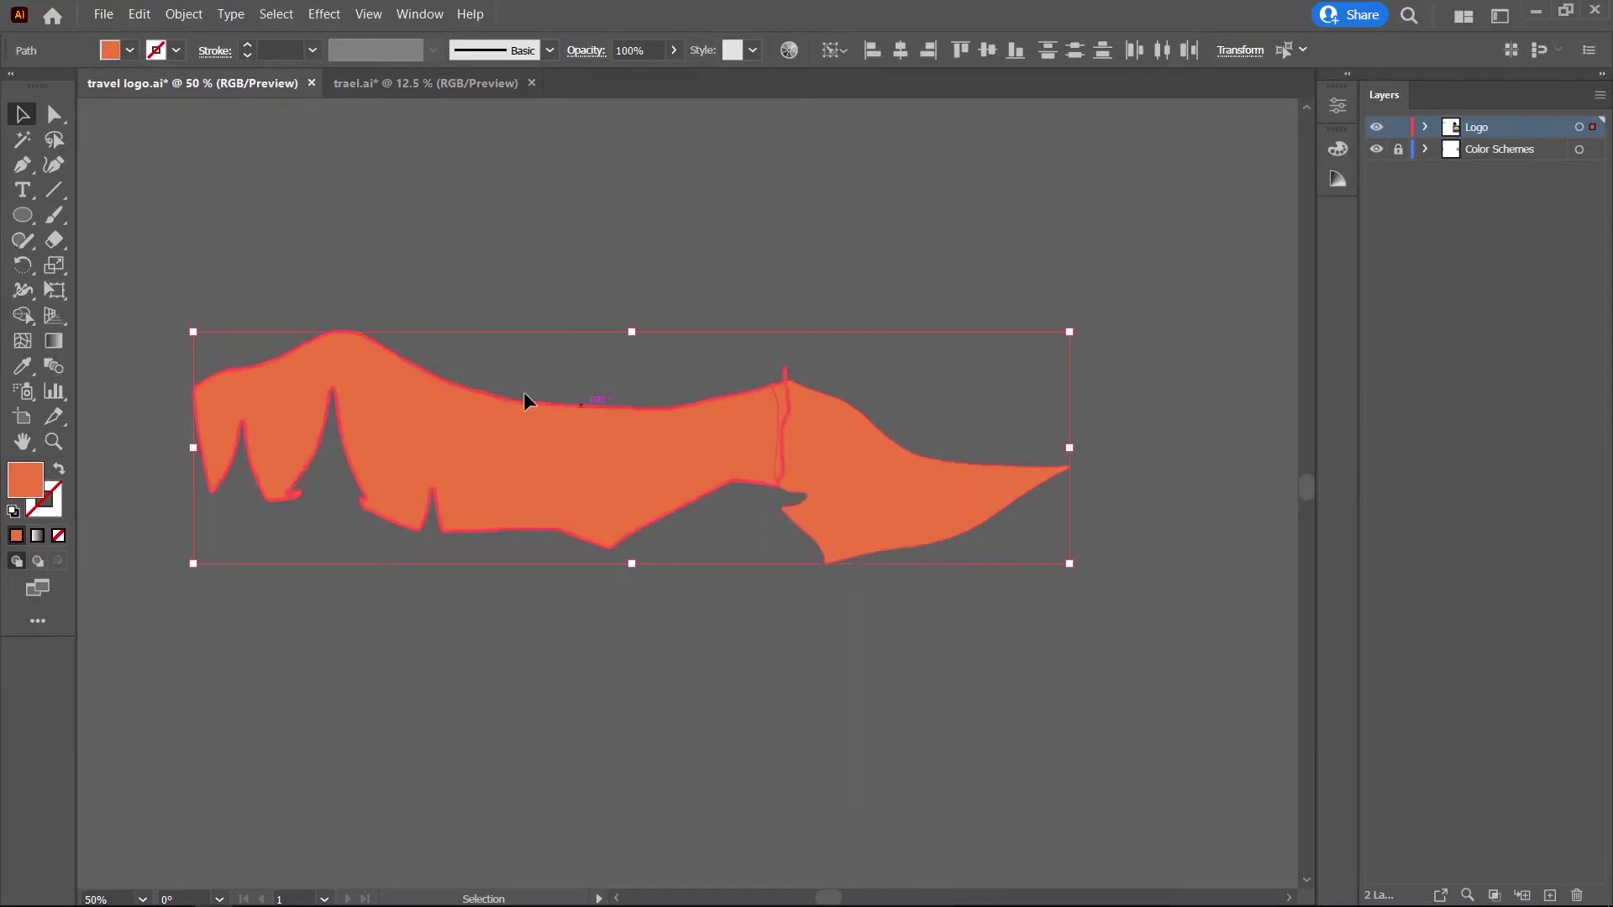
Merge the leftover edge slivers into the mountain with Shape Builder.
key("shift+m")
scroll(756, 420, "up", 3)
scroll(781, 378, "up", 3)
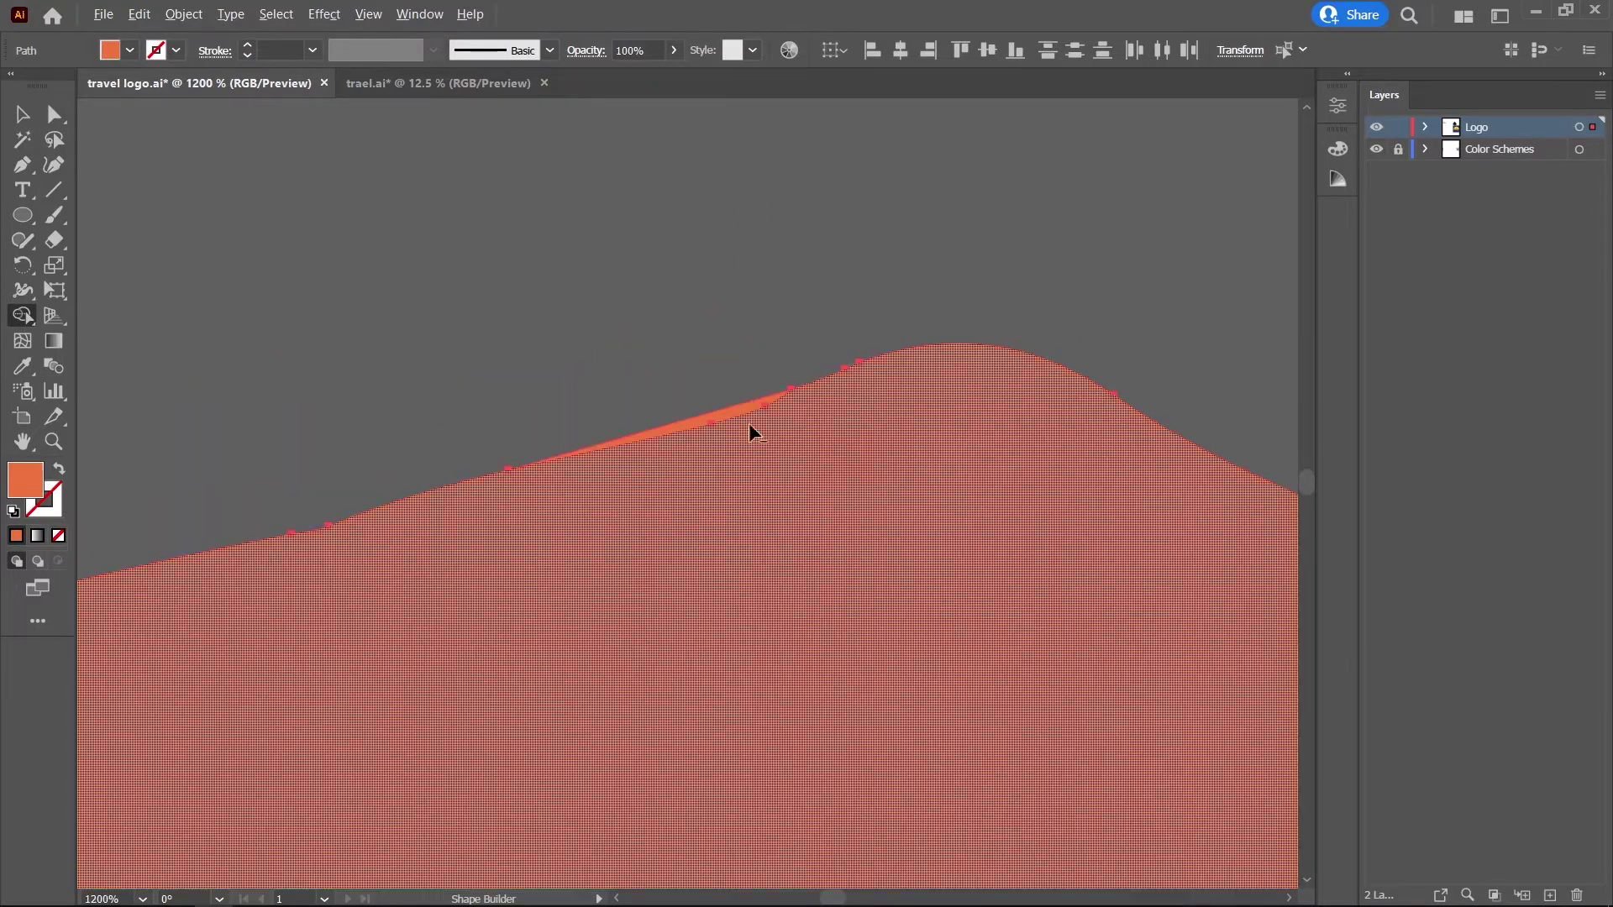
left_click_drag(569, 375, 749, 431)
key("v")
left_click(461, 303)
scroll(606, 256, "down", 3)
scroll(397, 434, "down", 3)
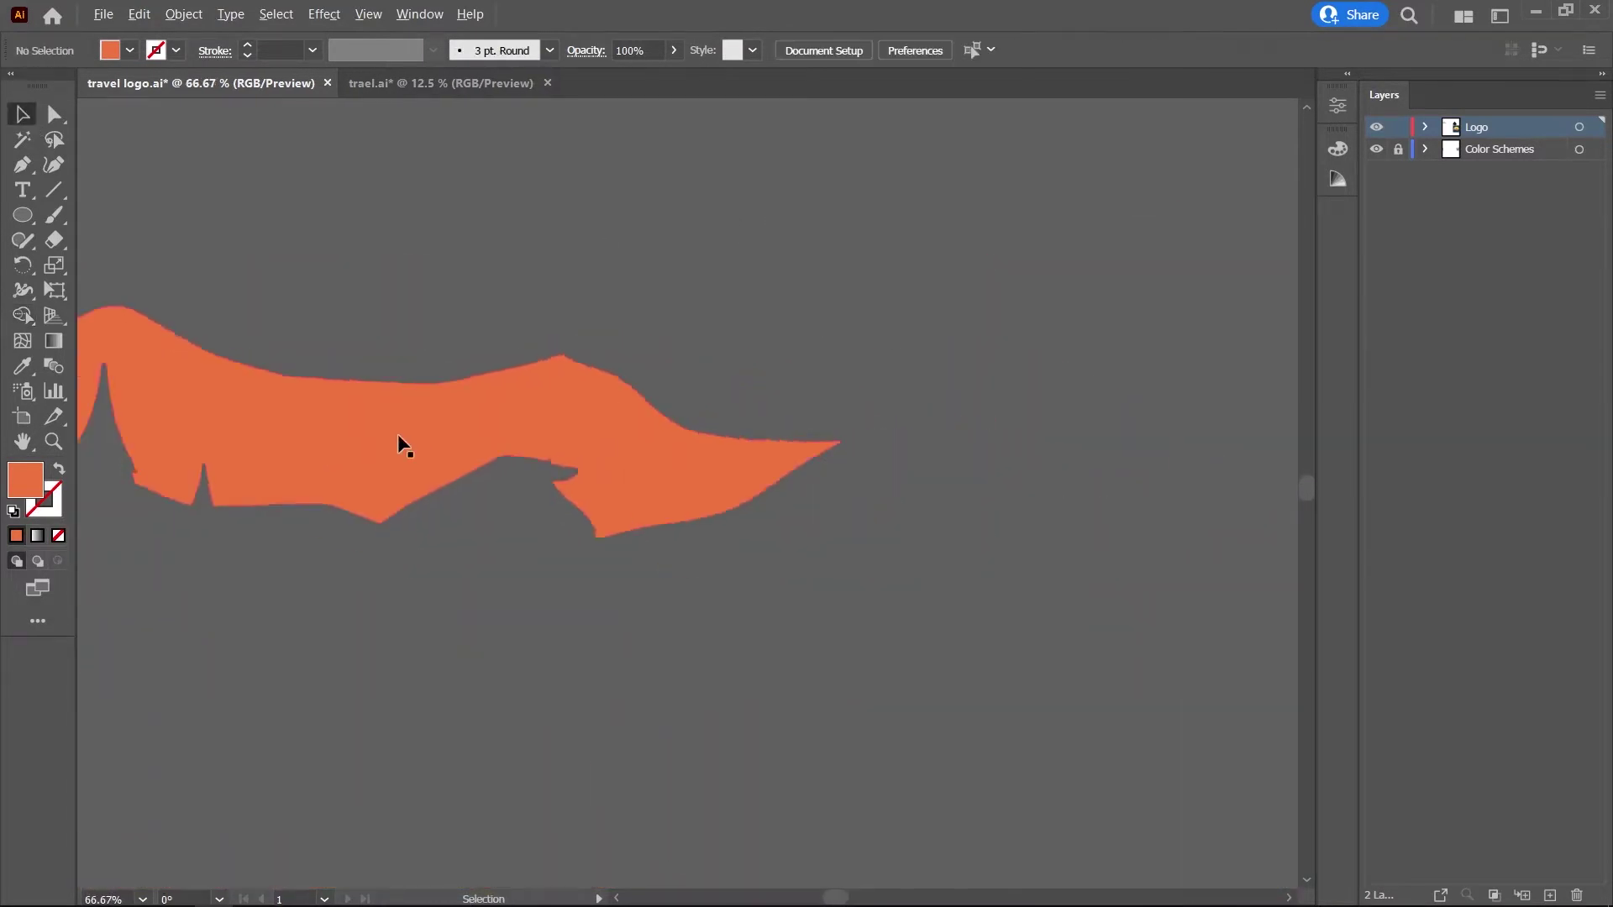
scroll(397, 434, "down", 4)
Move the orange mountain onto the logo and raise it slightly.
left_click_drag(150, 397, 1040, 486)
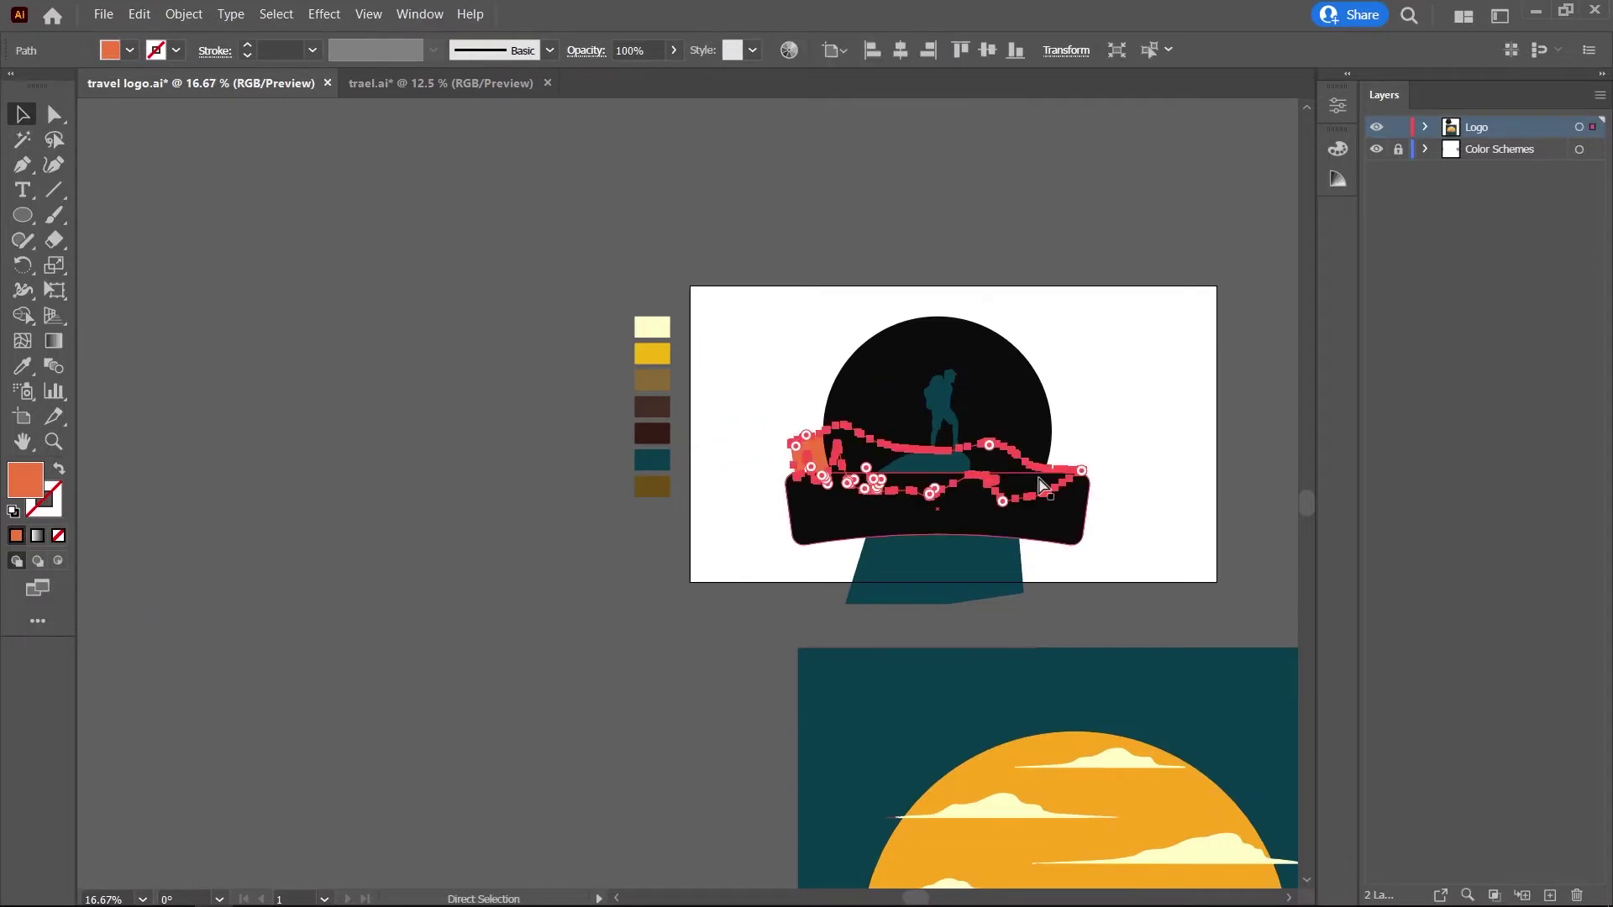
scroll(999, 462, "up", 3)
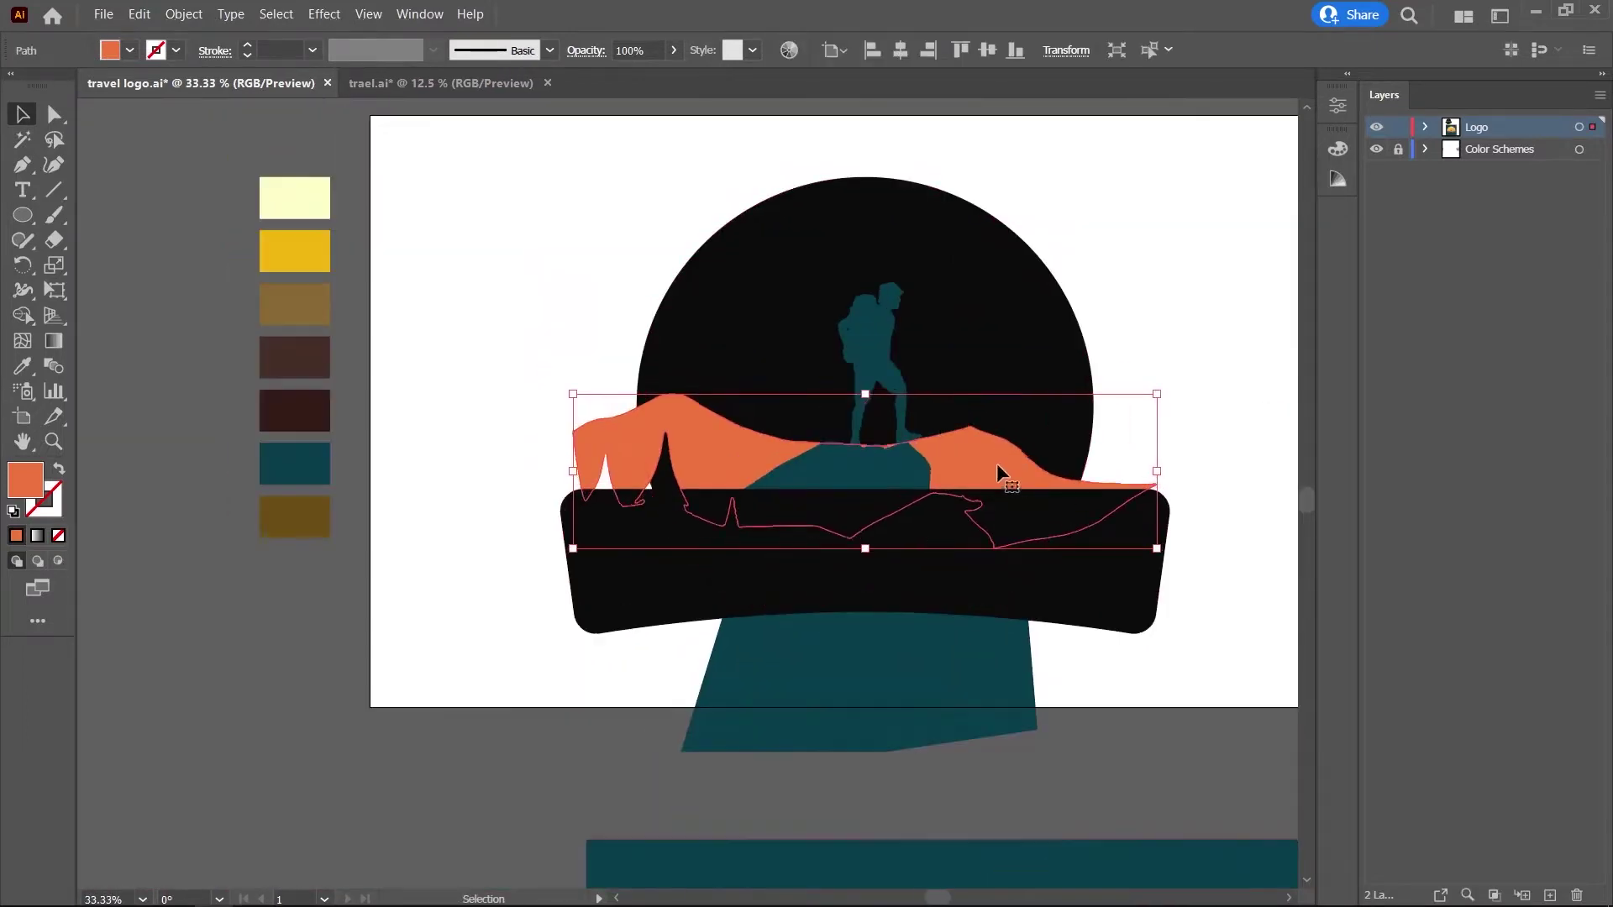
left_click_drag(998, 470, 1020, 424)
left_click(1162, 273)
scroll(618, 375, "up", 2)
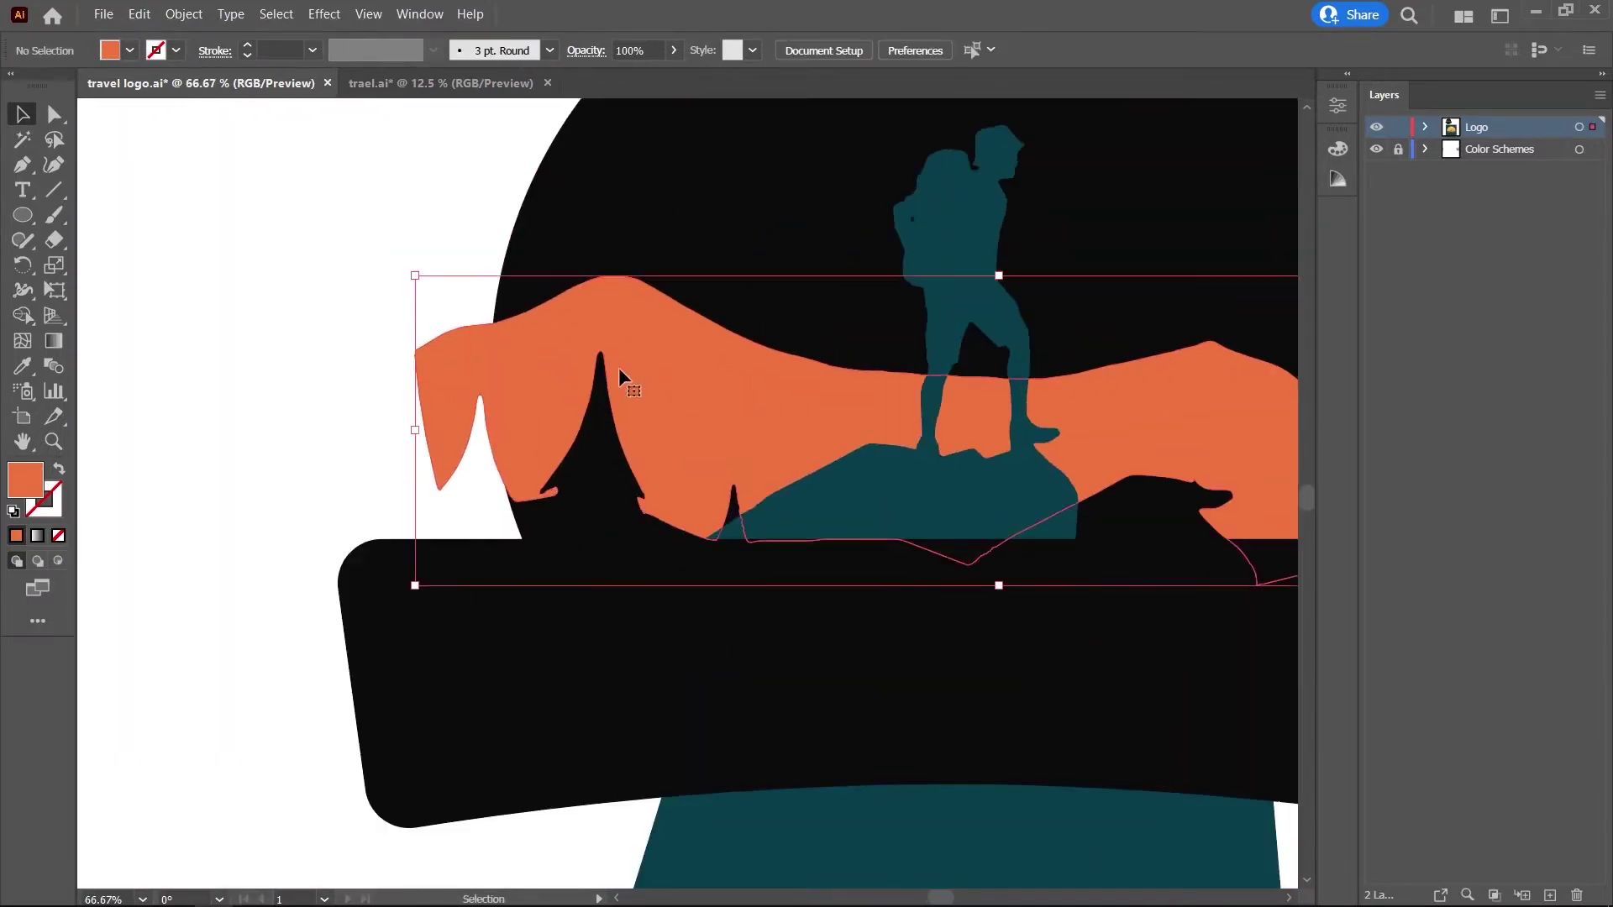
Fine-tune the mountain behind the hiker and above the banner, undoing an accidental rotation.
left_click_drag(618, 366, 458, 420)
scroll(457, 420, "down", 2)
left_click_drag(727, 423, 741, 440)
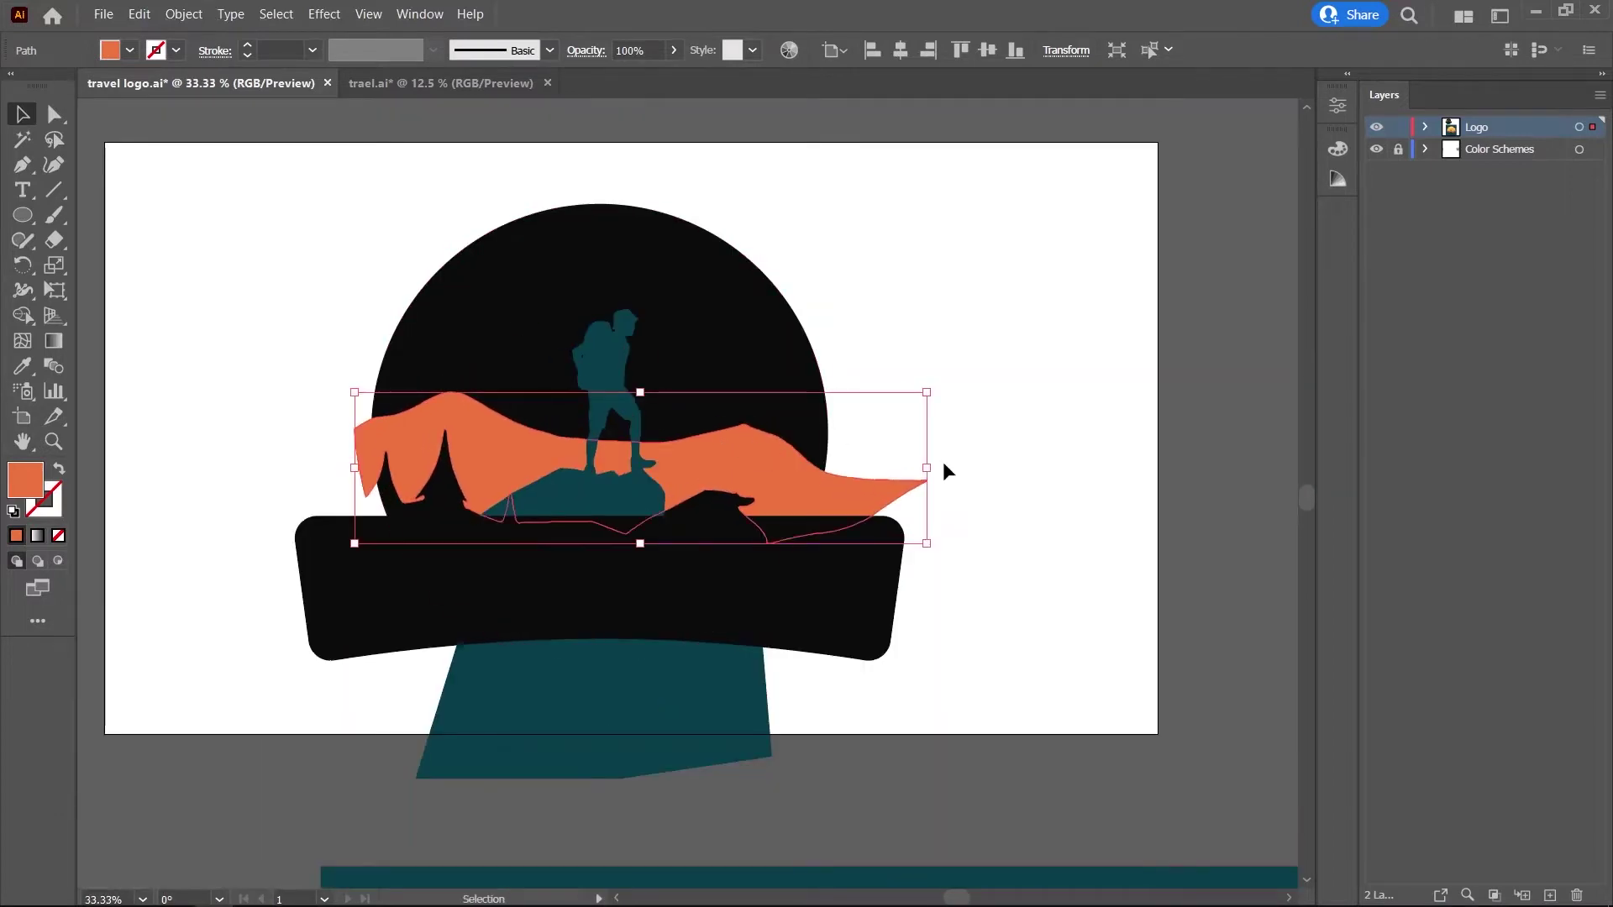
left_click_drag(945, 470, 974, 443)
key("ctrl+z")
left_click_drag(770, 476, 759, 479)
key("ctrl+shift+a")
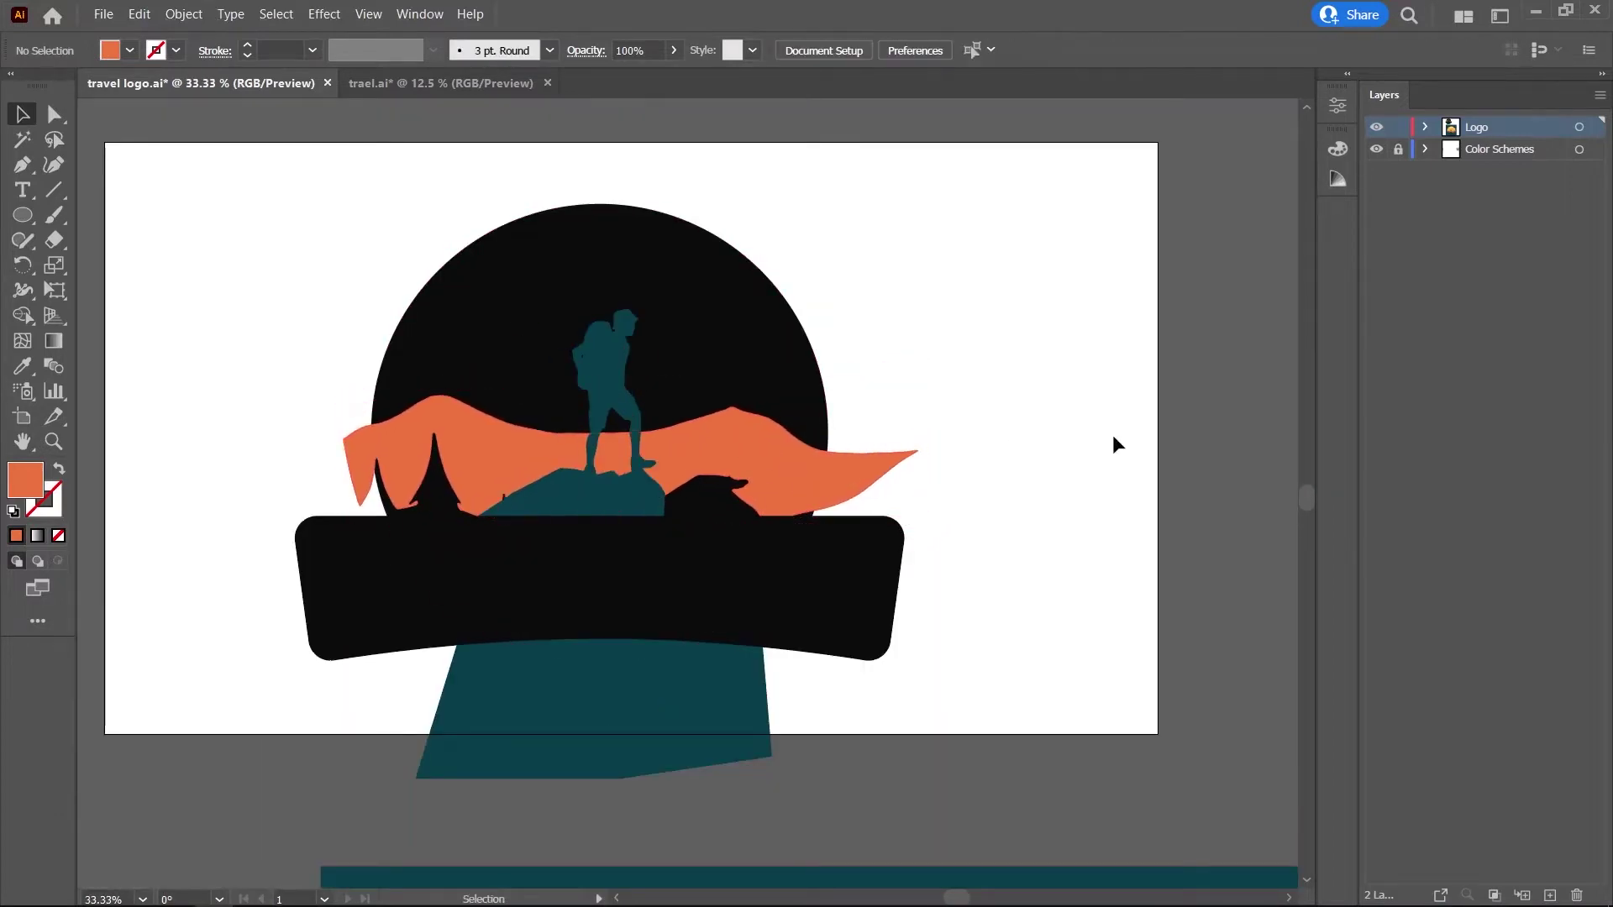
scroll(1092, 454, "down", 3)
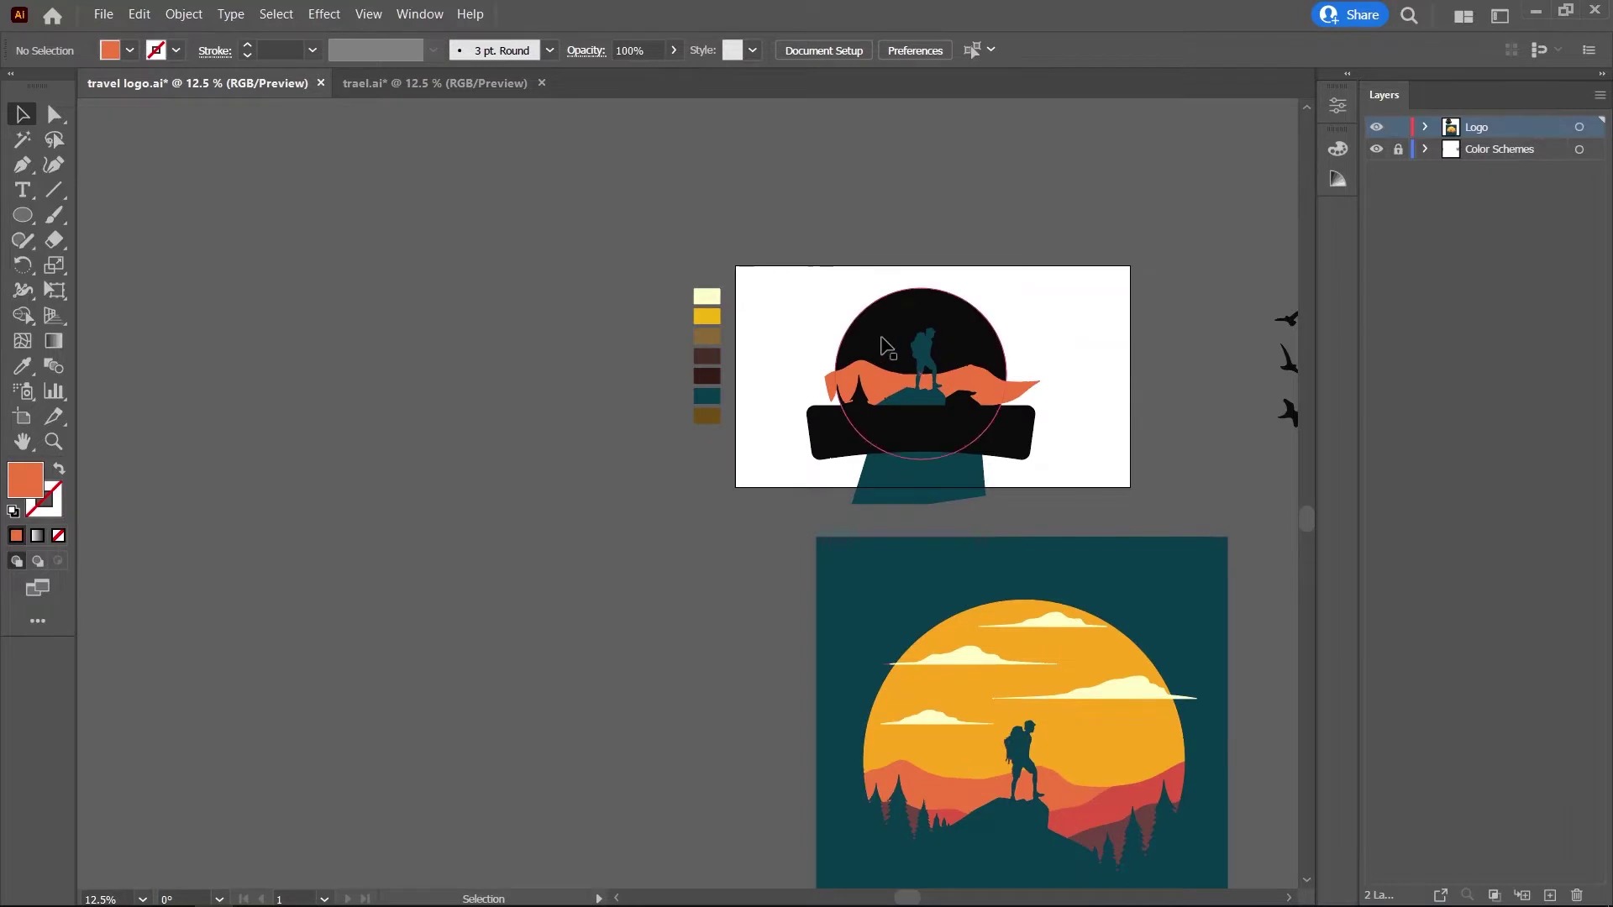
Draw a Pen polygon covering the gaps beneath the mountains down into the banner.
scroll(840, 336, "up", 3)
scroll(467, 344, "up", 1)
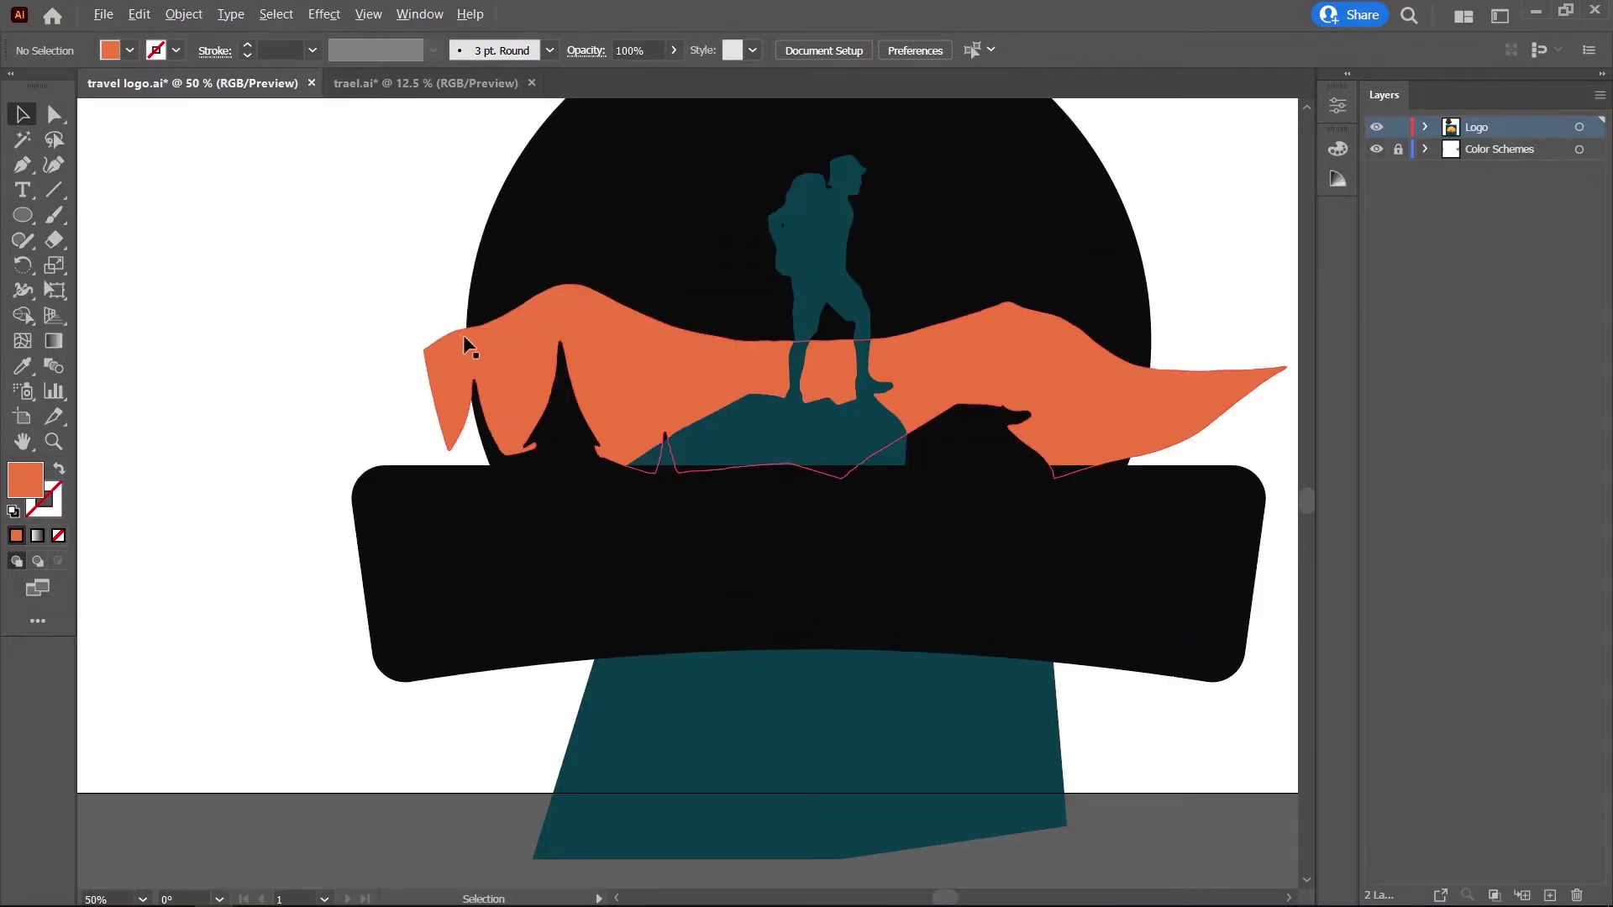
left_click(570, 332)
left_click(440, 369)
left_click(448, 563)
left_click(795, 589)
left_click(1163, 519)
left_click(971, 373)
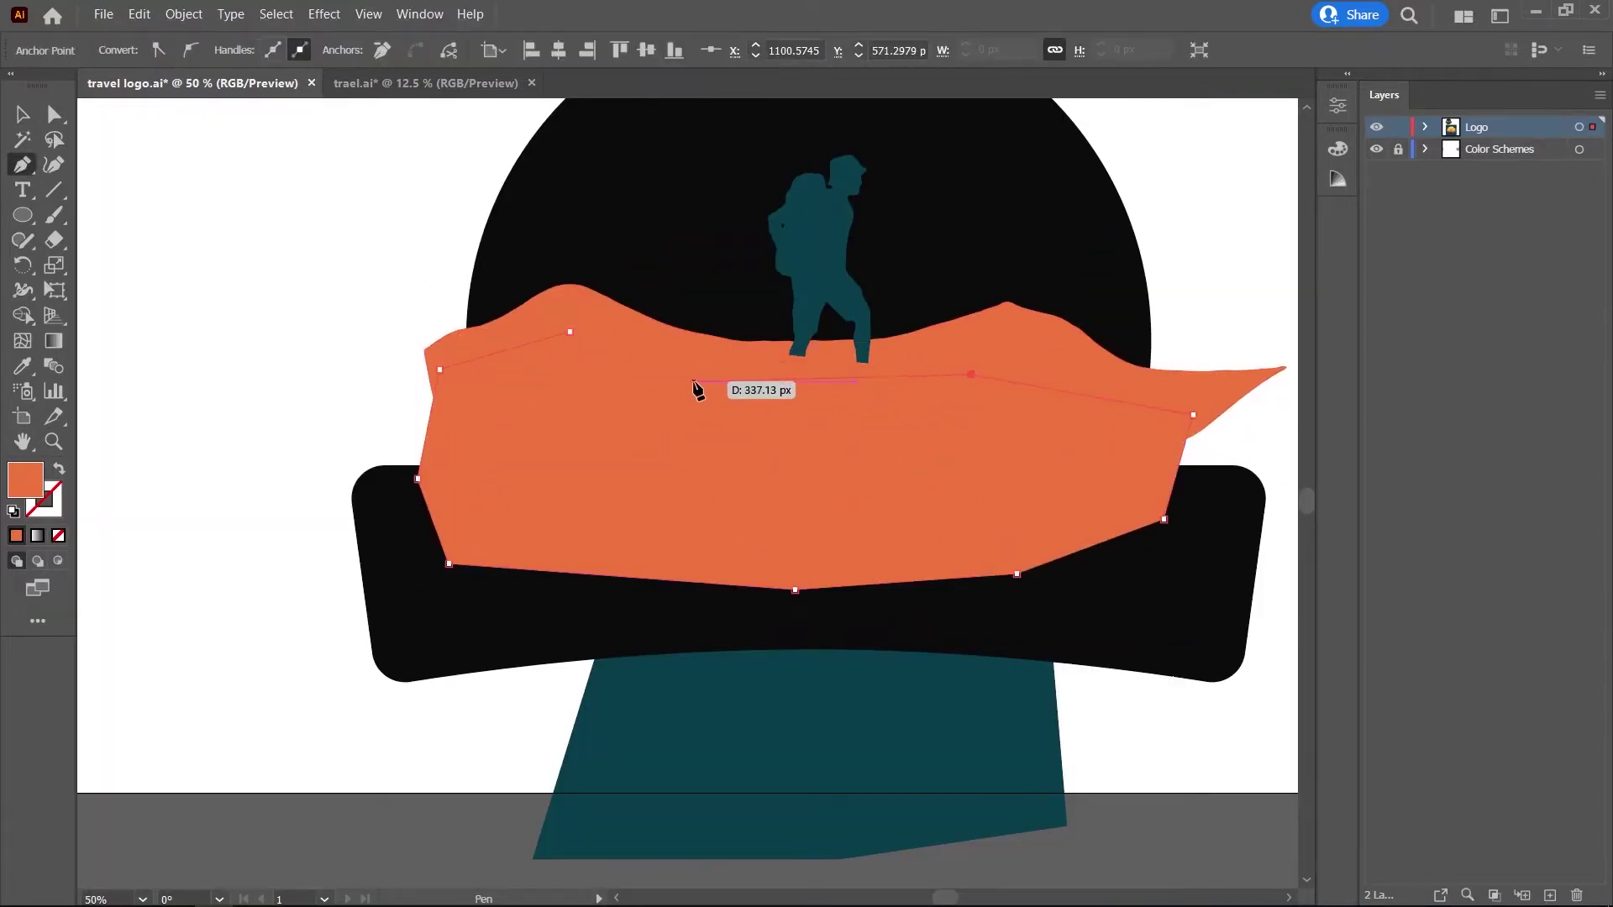
Merge the polygon into the mountains with Shape Builder and bring in reference.png.
key("shift+m")
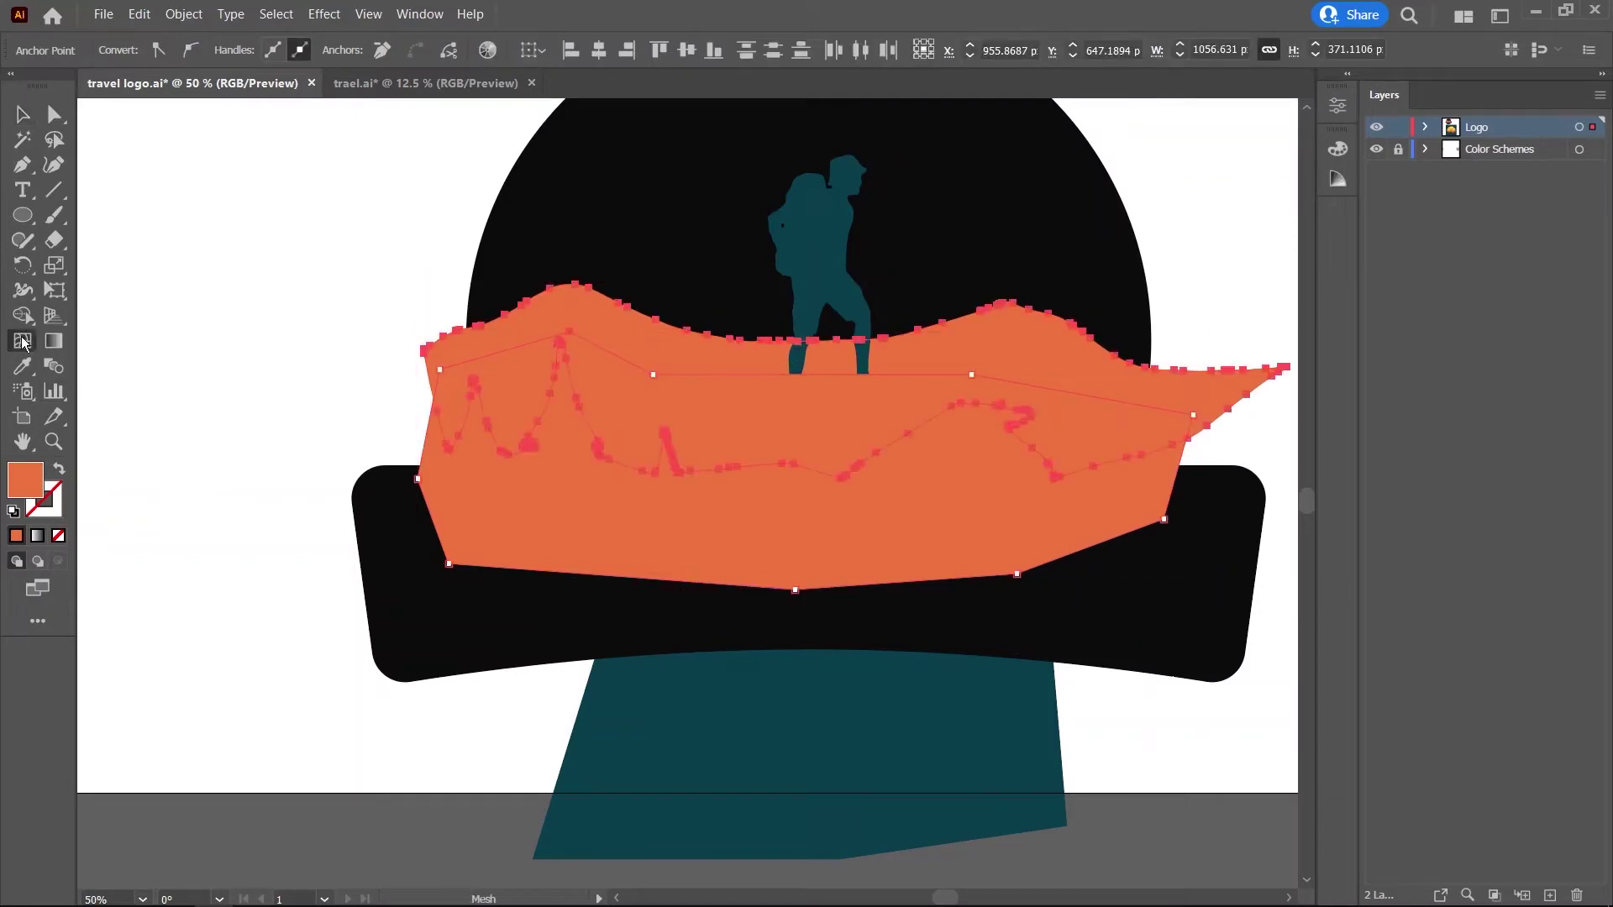
left_click_drag(571, 319, 1092, 362)
scroll(1045, 491, "down", 3)
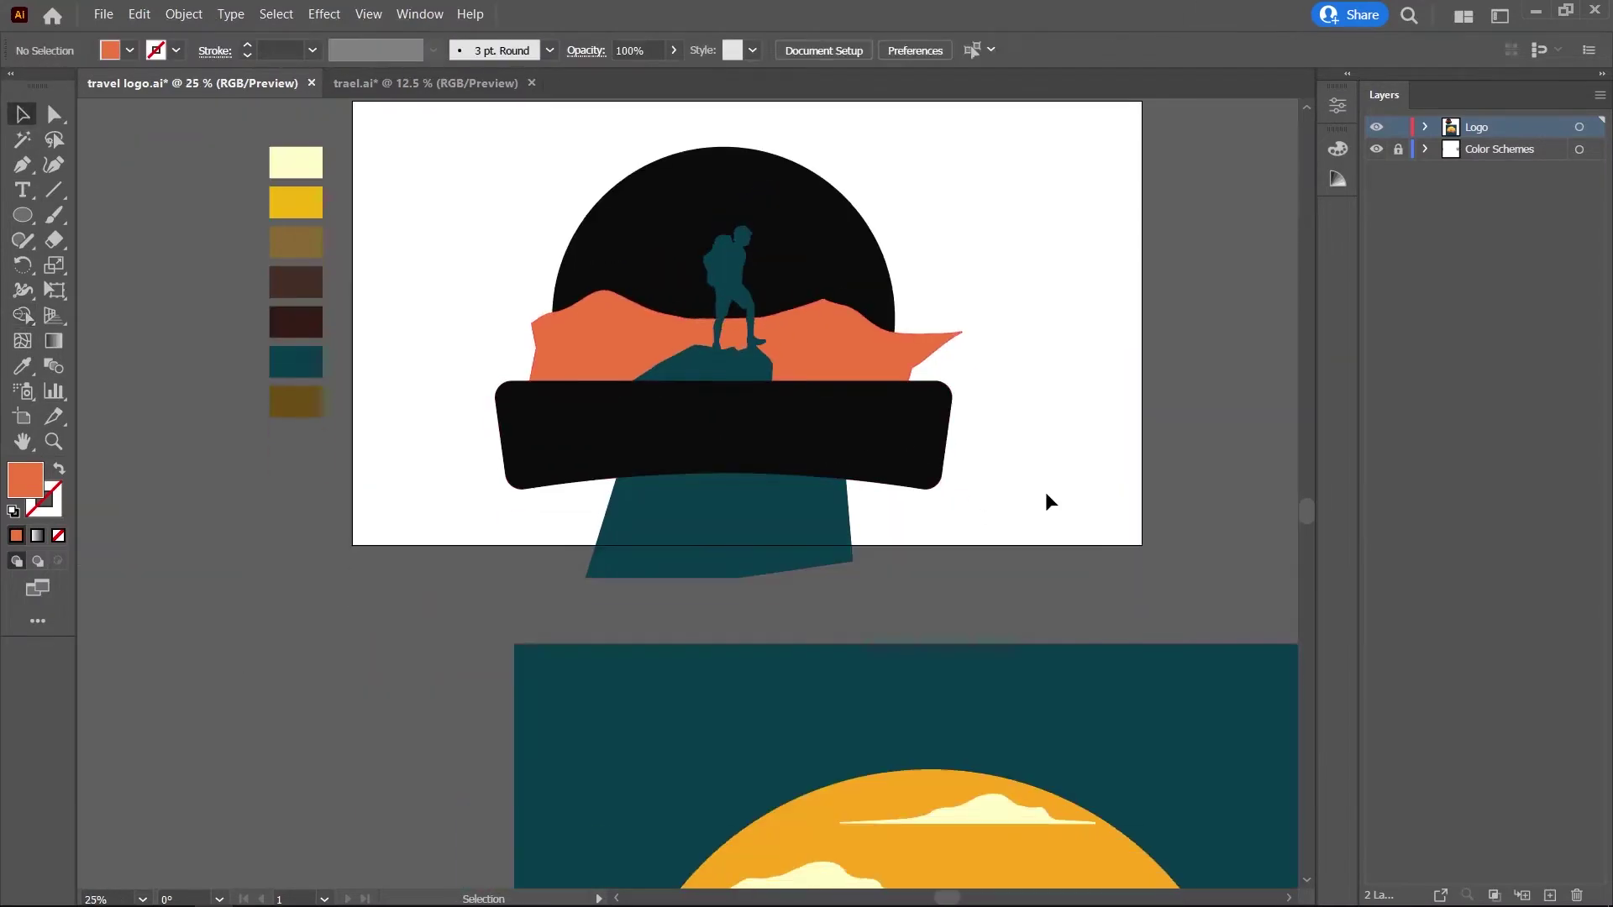
scroll(663, 625, "down", 2)
key("alt+Tab")
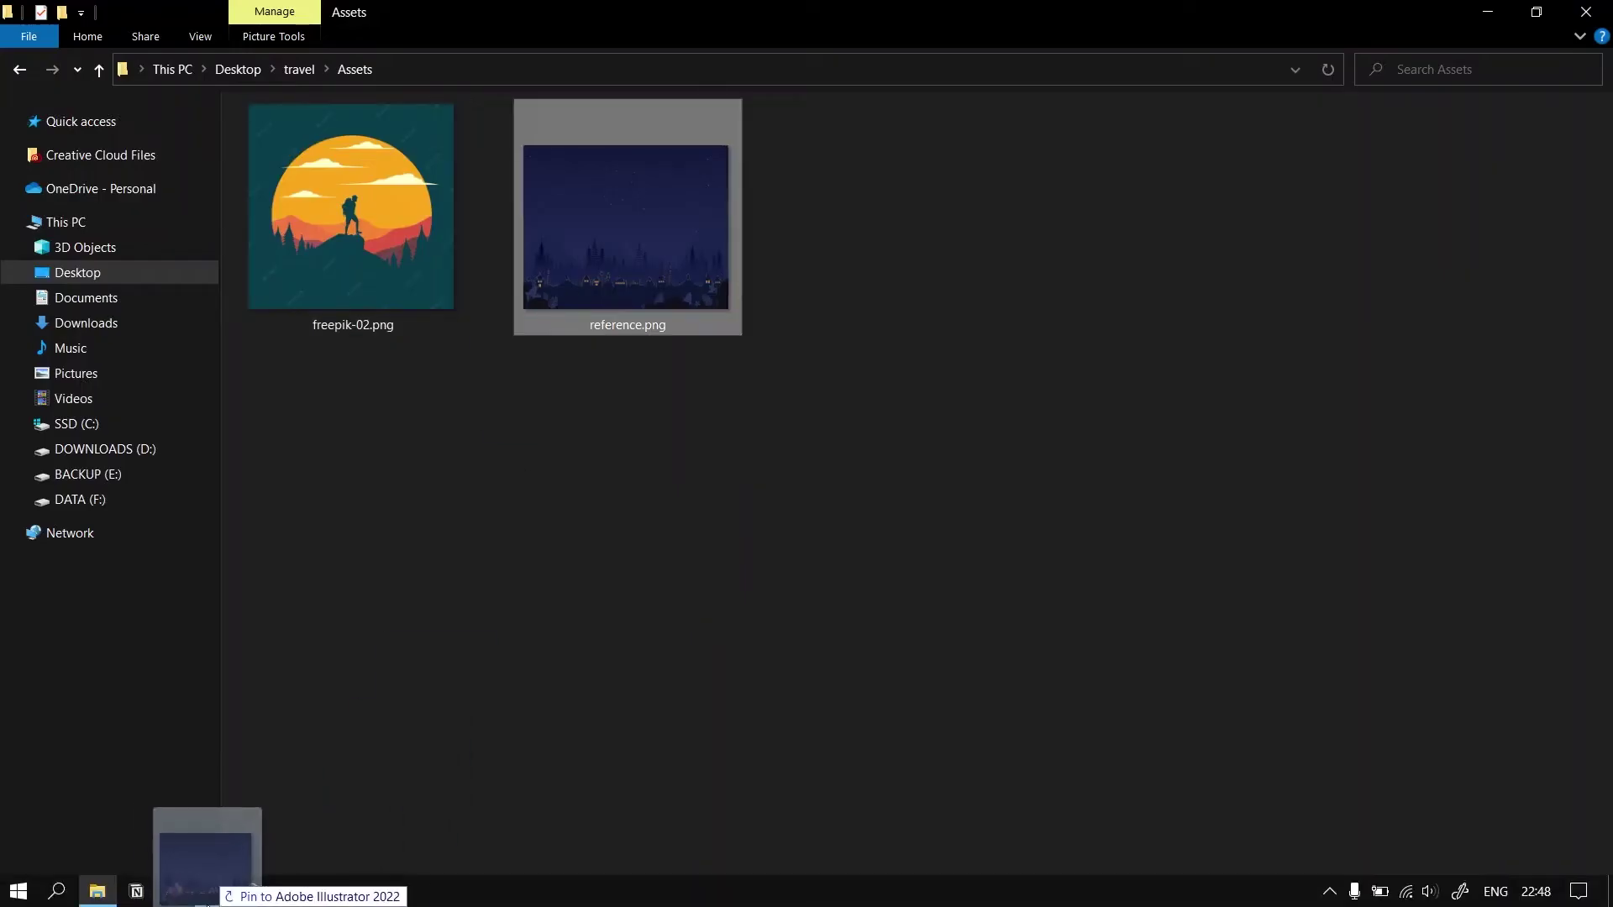
mouse_move(626, 226)
left_mouse_down()
mouse_move(202, 300)
mouse_move(564, 318)
mouse_move(285, 311)
left_mouse_up()
Trace the stupa's right outline from peak to base as a closed orange shape.
key("ctrl+shift+a")
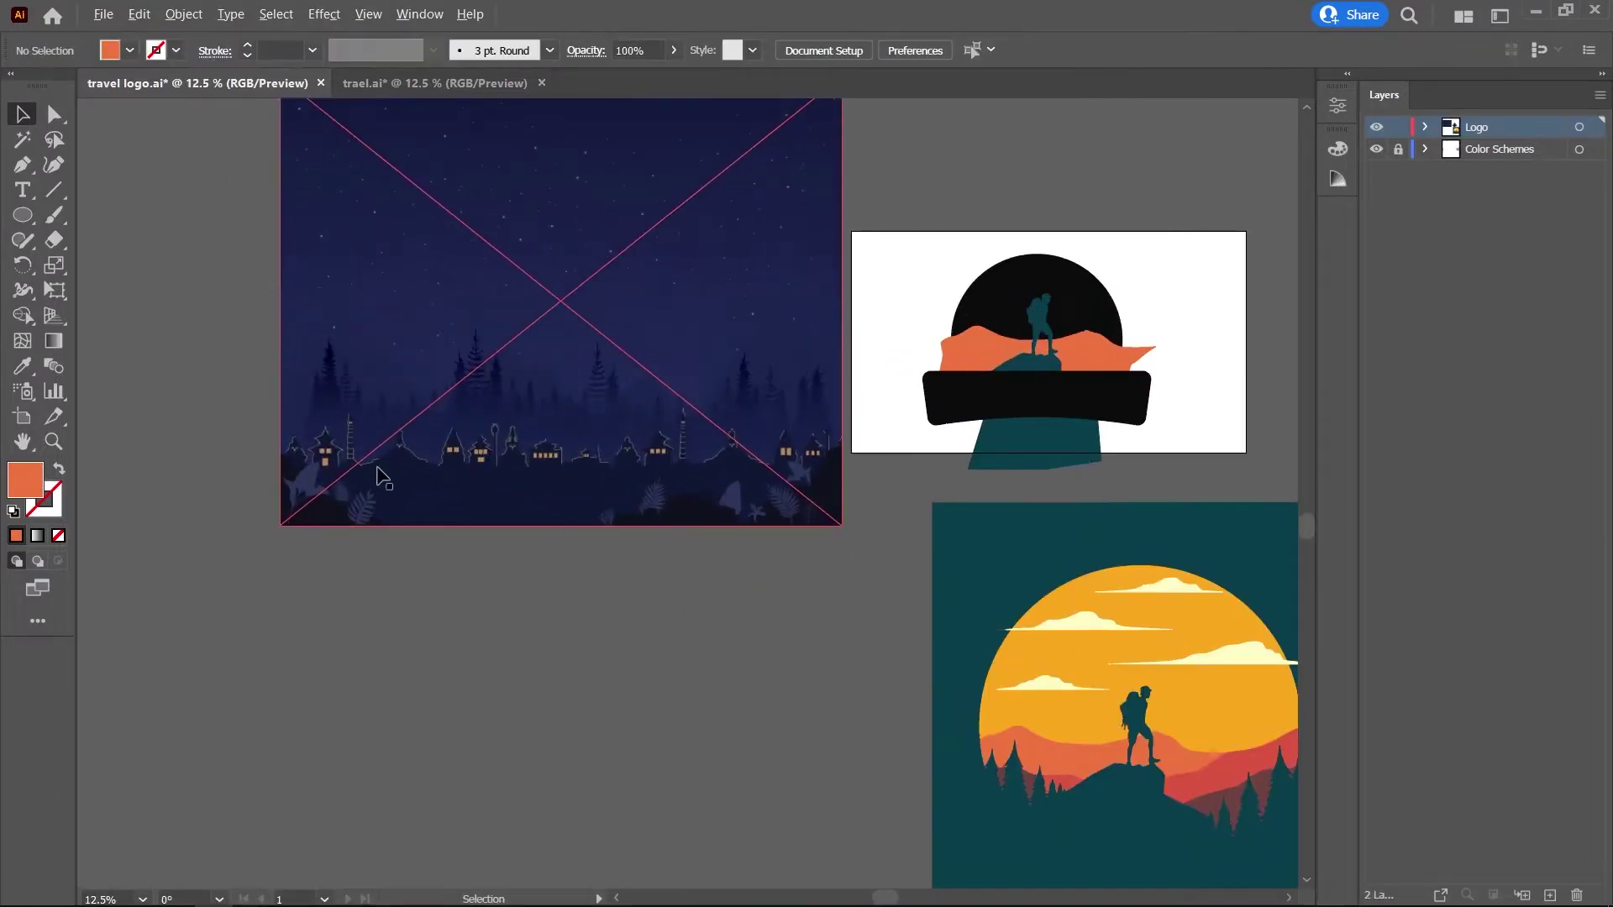
key("ctrl+plus")
key("ctrl+plus")
key("ctrl+plus")
scroll(223, 355, "up", 4)
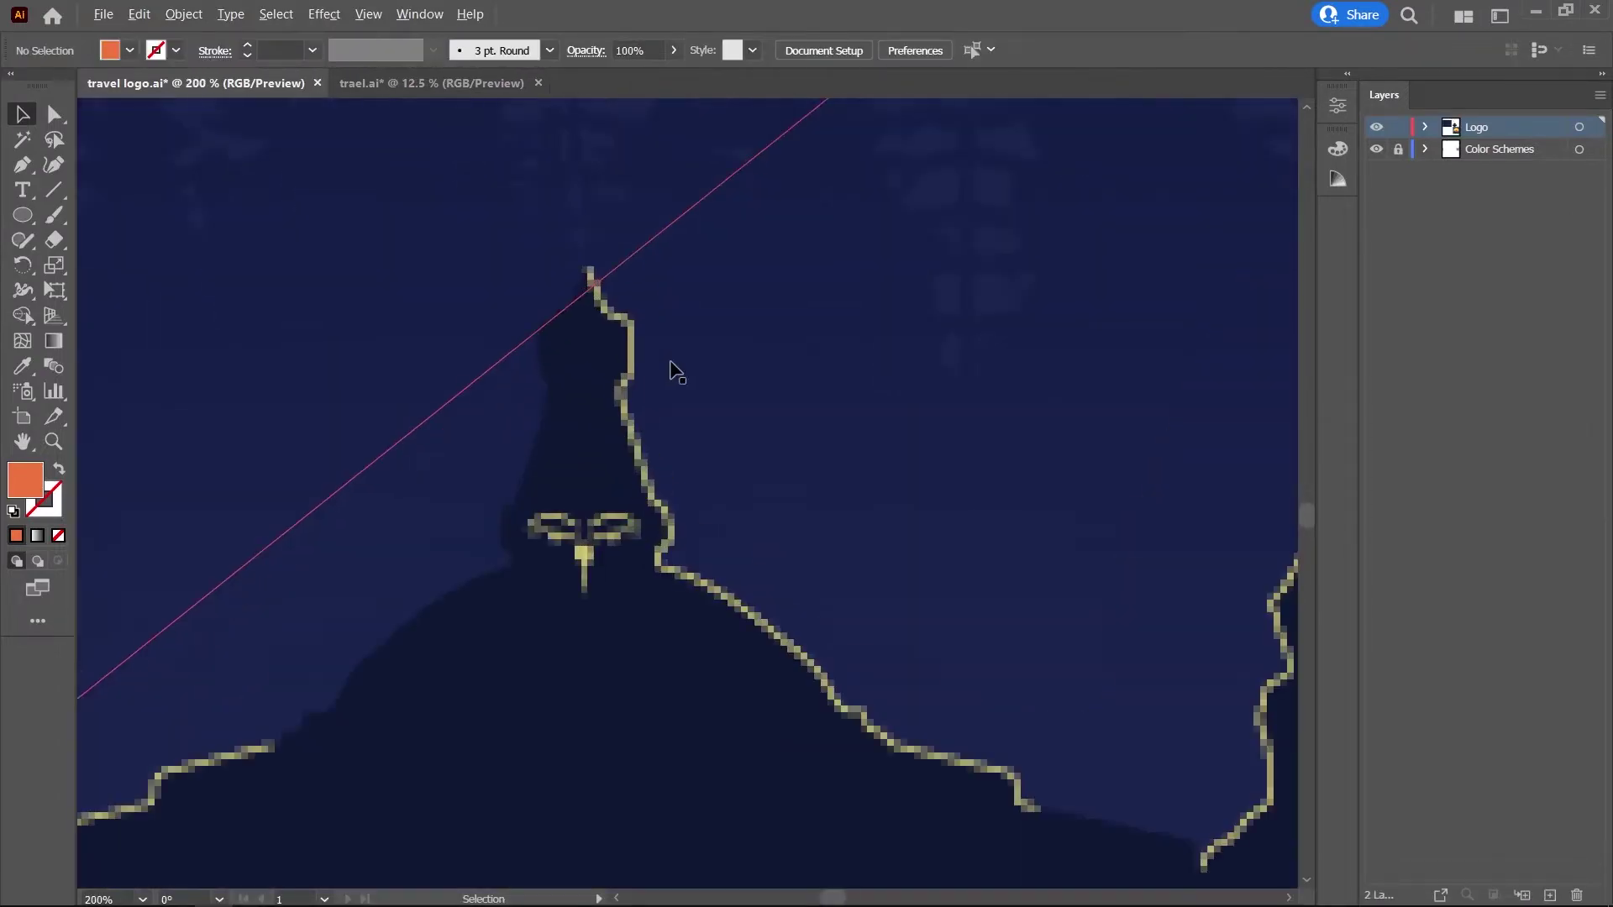
left_click(587, 268)
left_click(614, 319)
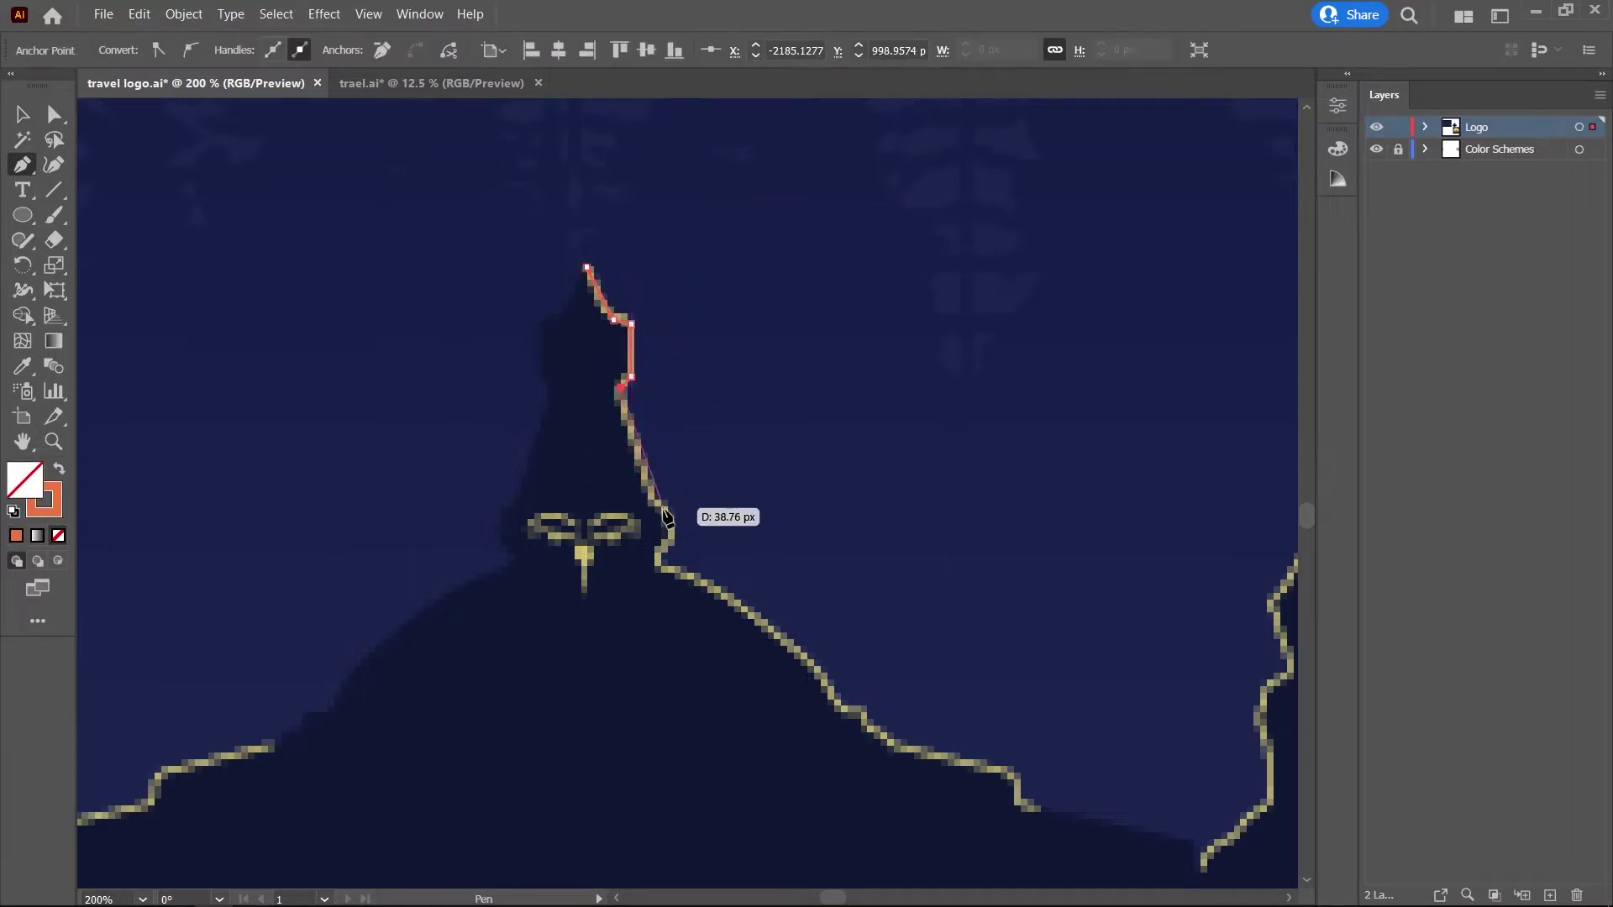
left_click(658, 550)
scroll(658, 547, "down", 1)
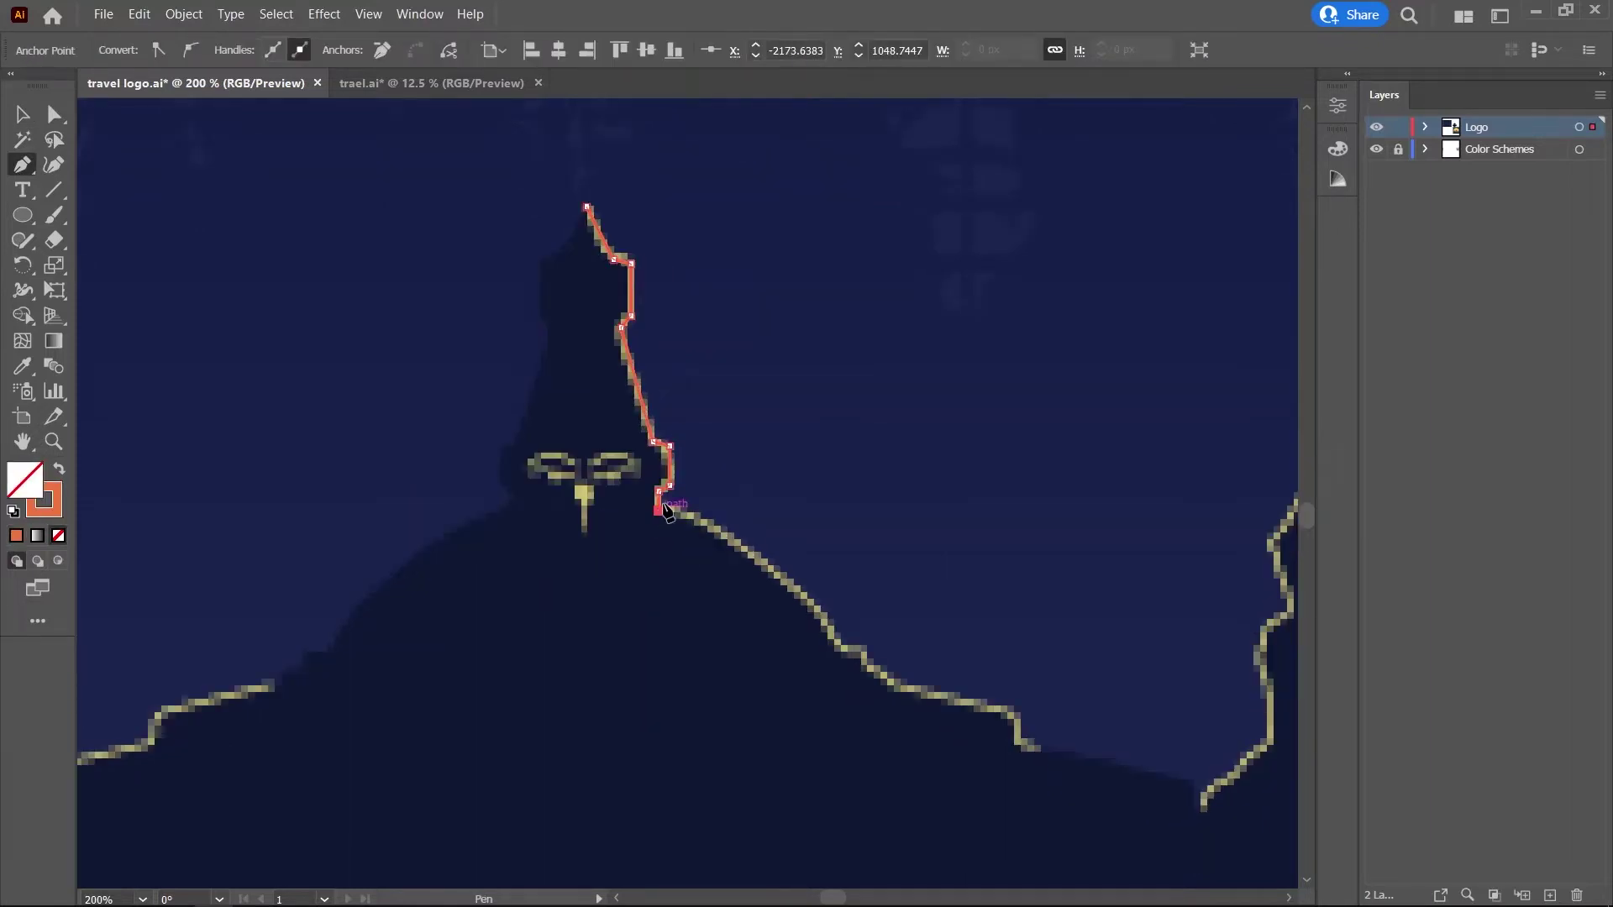
scroll(666, 510, "down", 2)
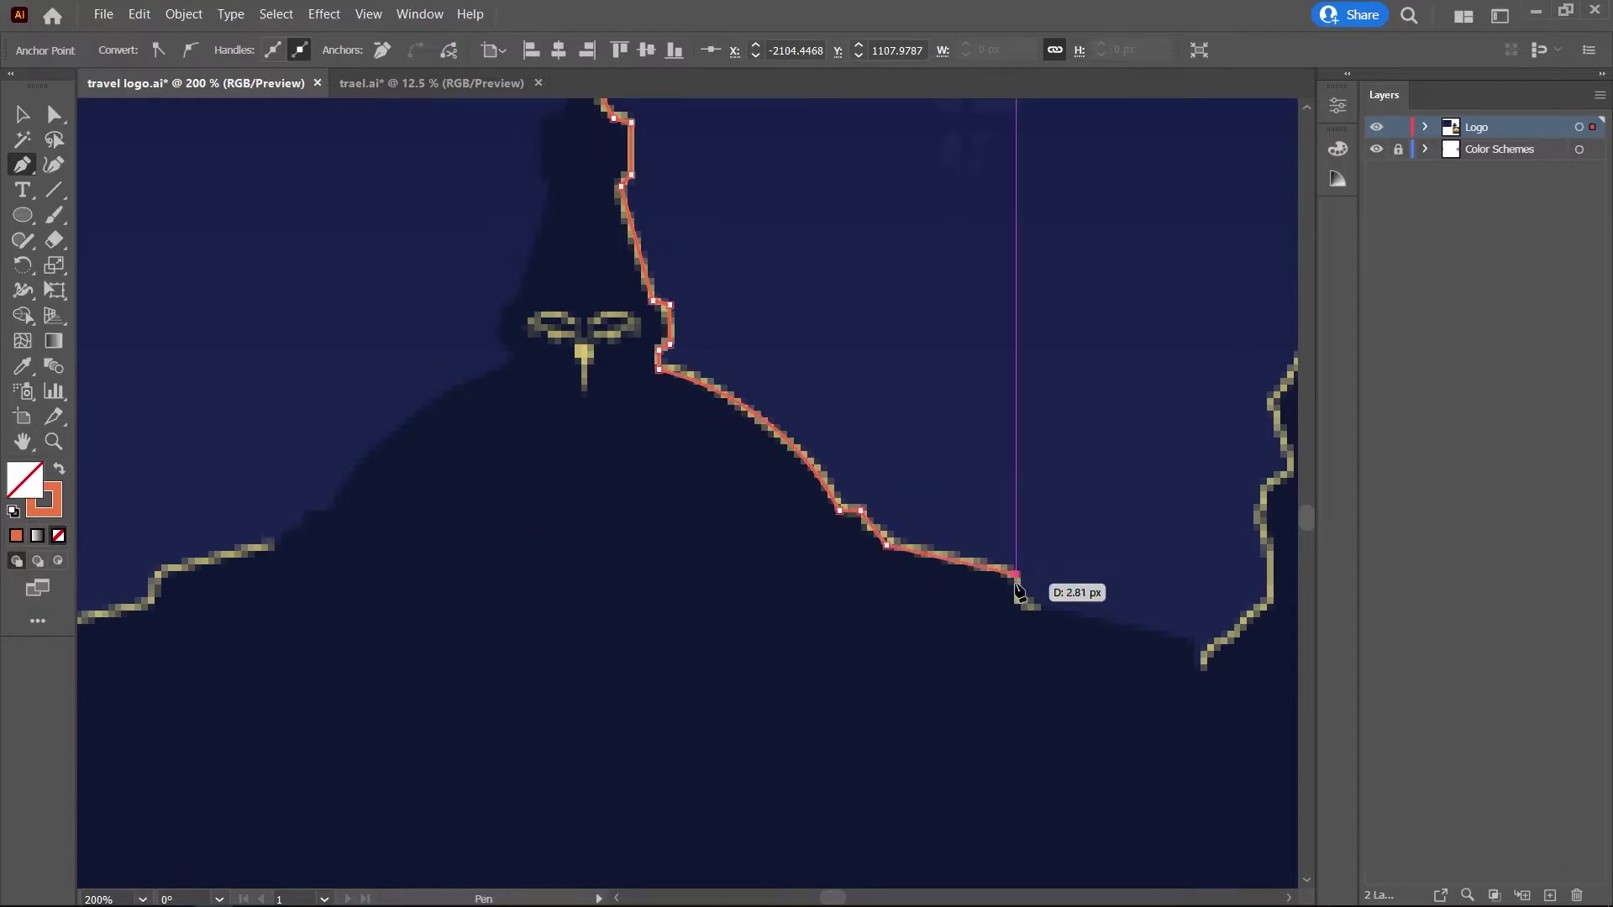
left_click(586, 607)
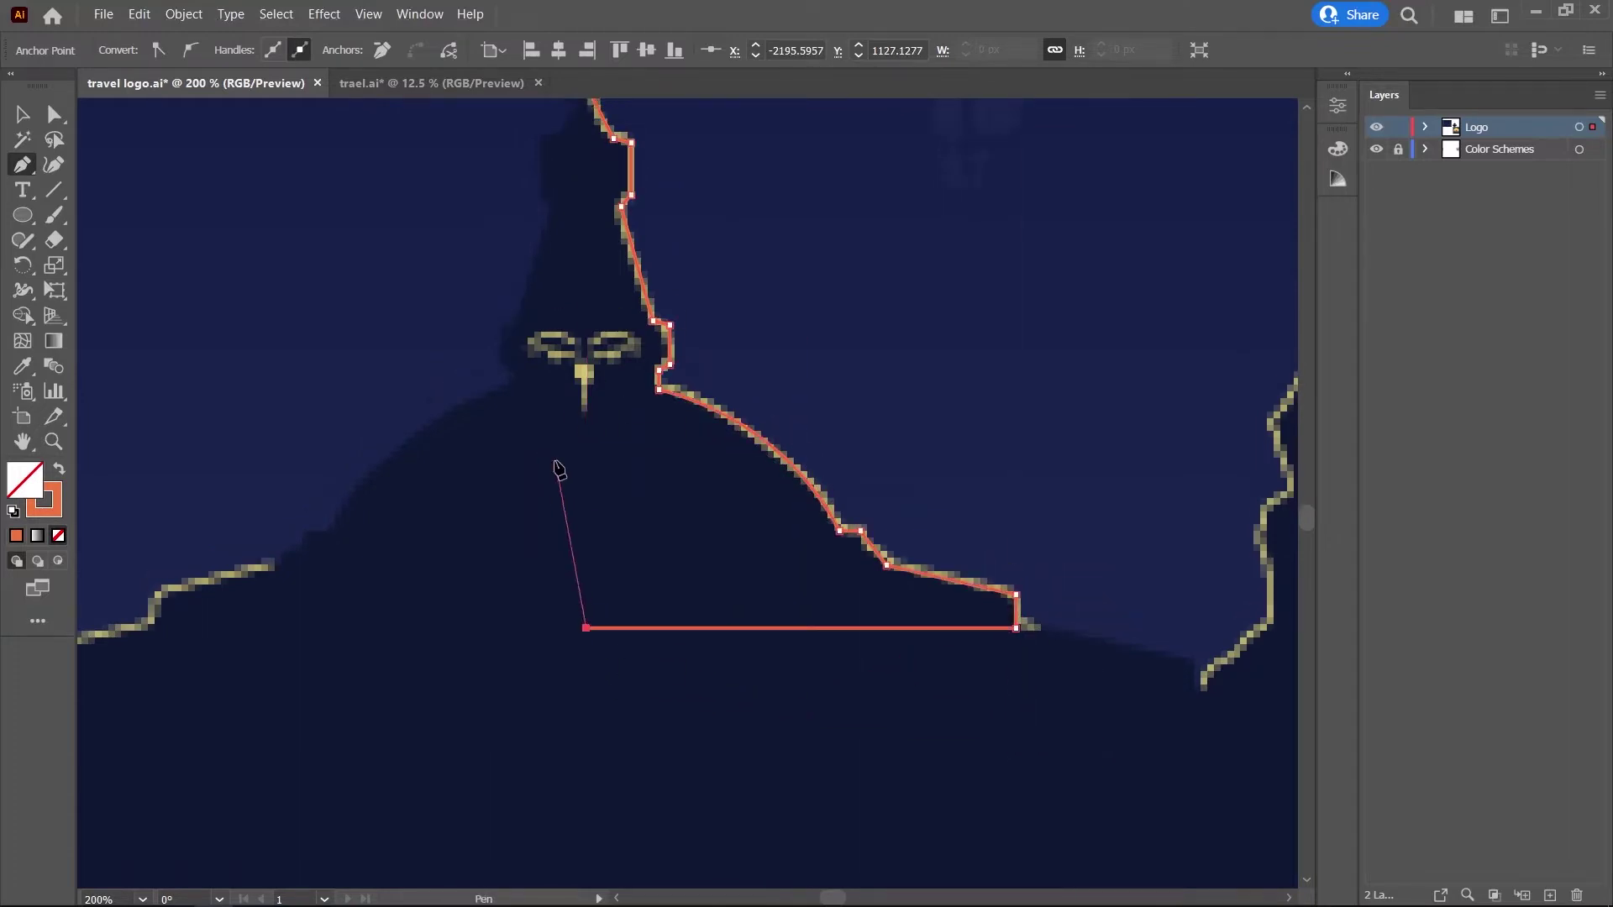
scroll(559, 461, "up", 2)
left_click(624, 277)
key("ctrl+minus")
key("ctrl+minus")
key("ctrl+minus")
Move the orange stupa half below the reference image.
scroll(630, 319, "down", 3)
key("v")
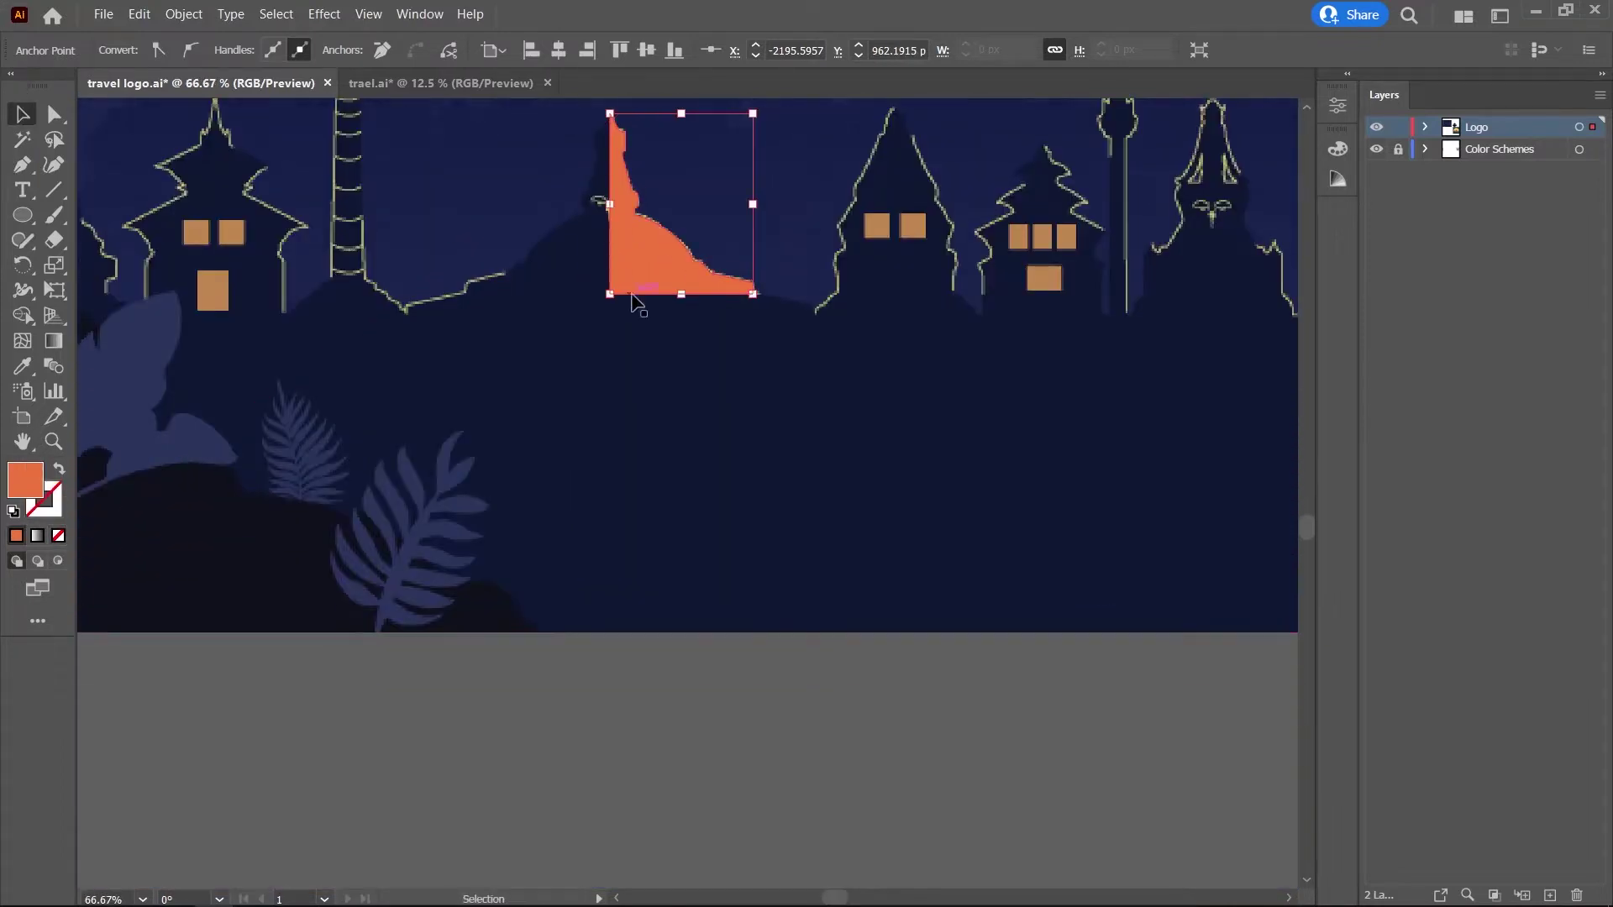
left_click_drag(630, 306, 708, 857)
left_click(970, 821)
Trace the pointed temple's left roof edge and side as a closed orange shape.
key("ctrl+minus")
key("ctrl+minus")
key("ctrl+minus")
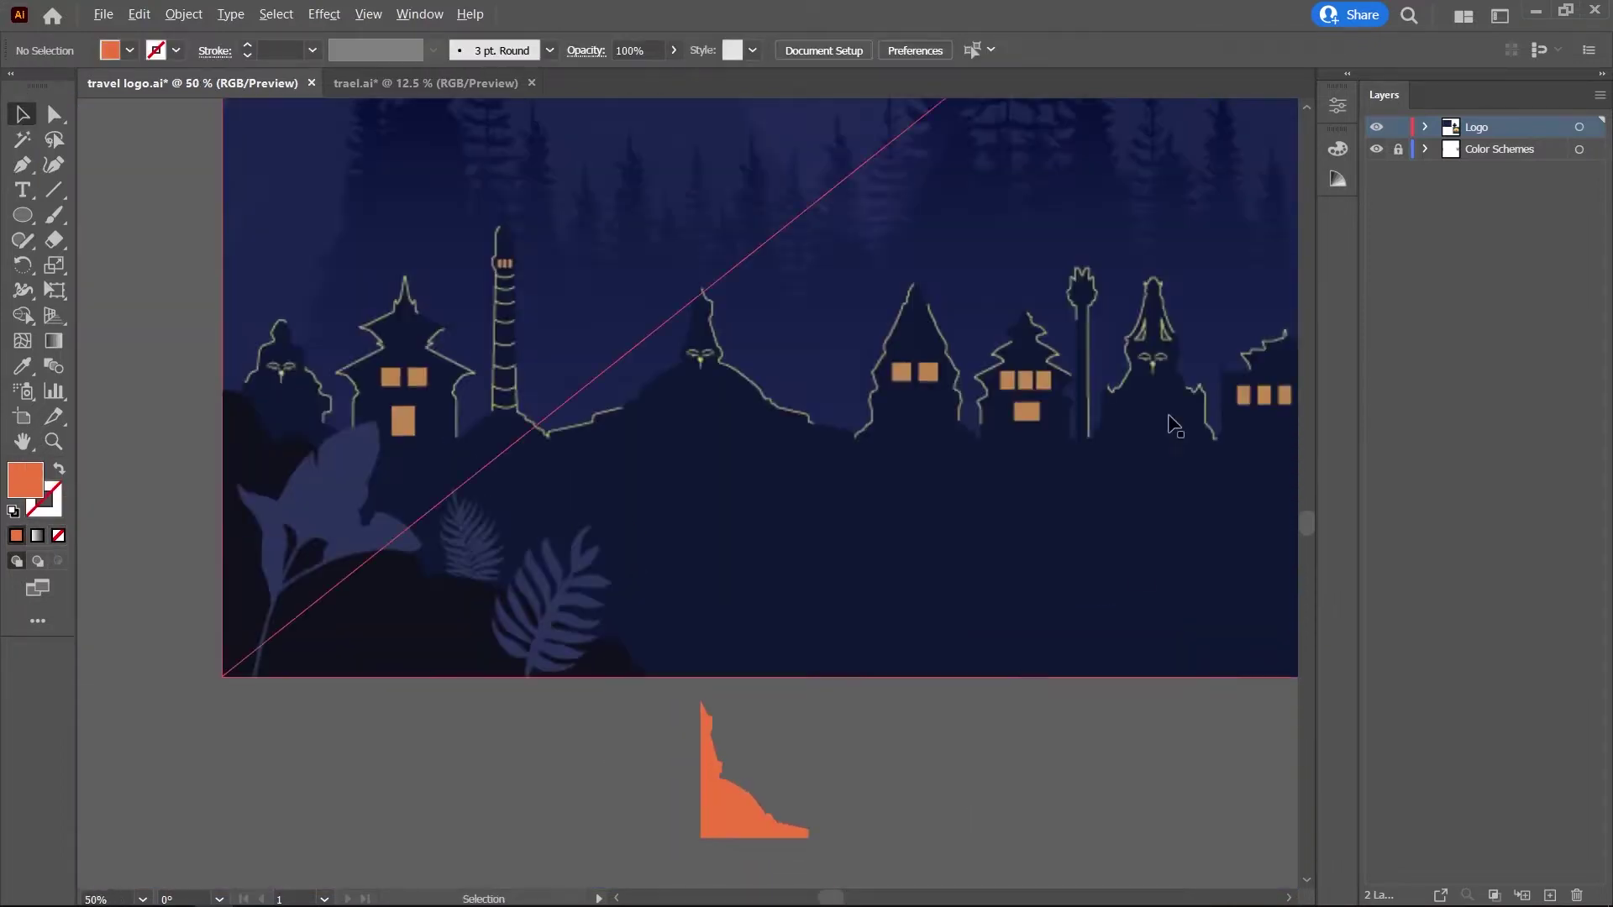
scroll(725, 388, "up", 5)
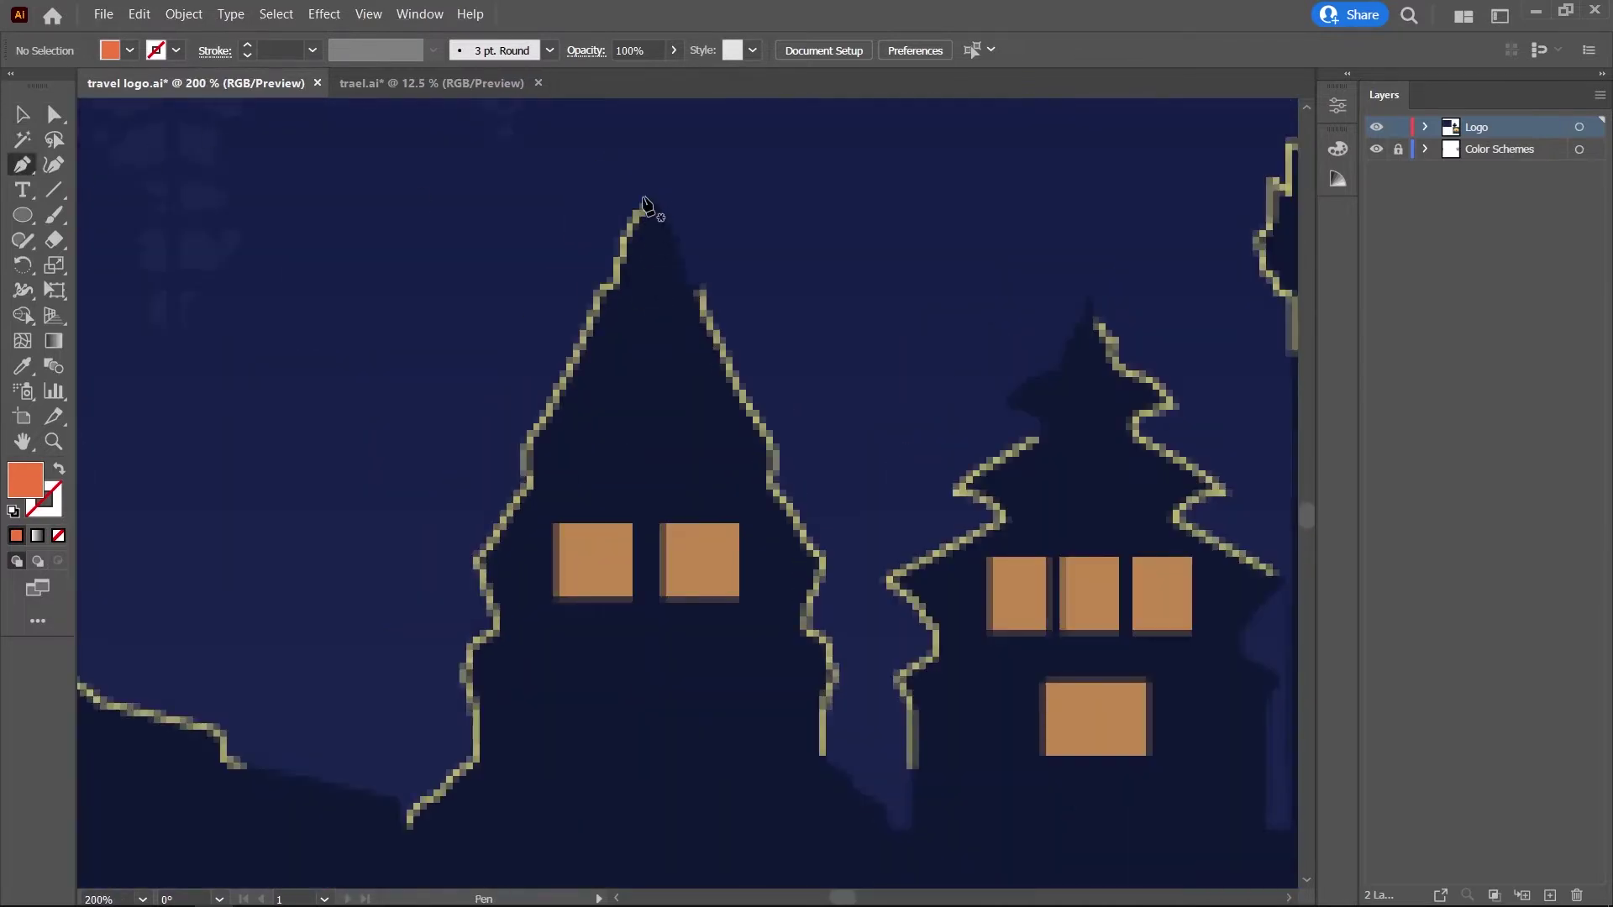
left_click(646, 203)
left_click(614, 287)
left_click(597, 286)
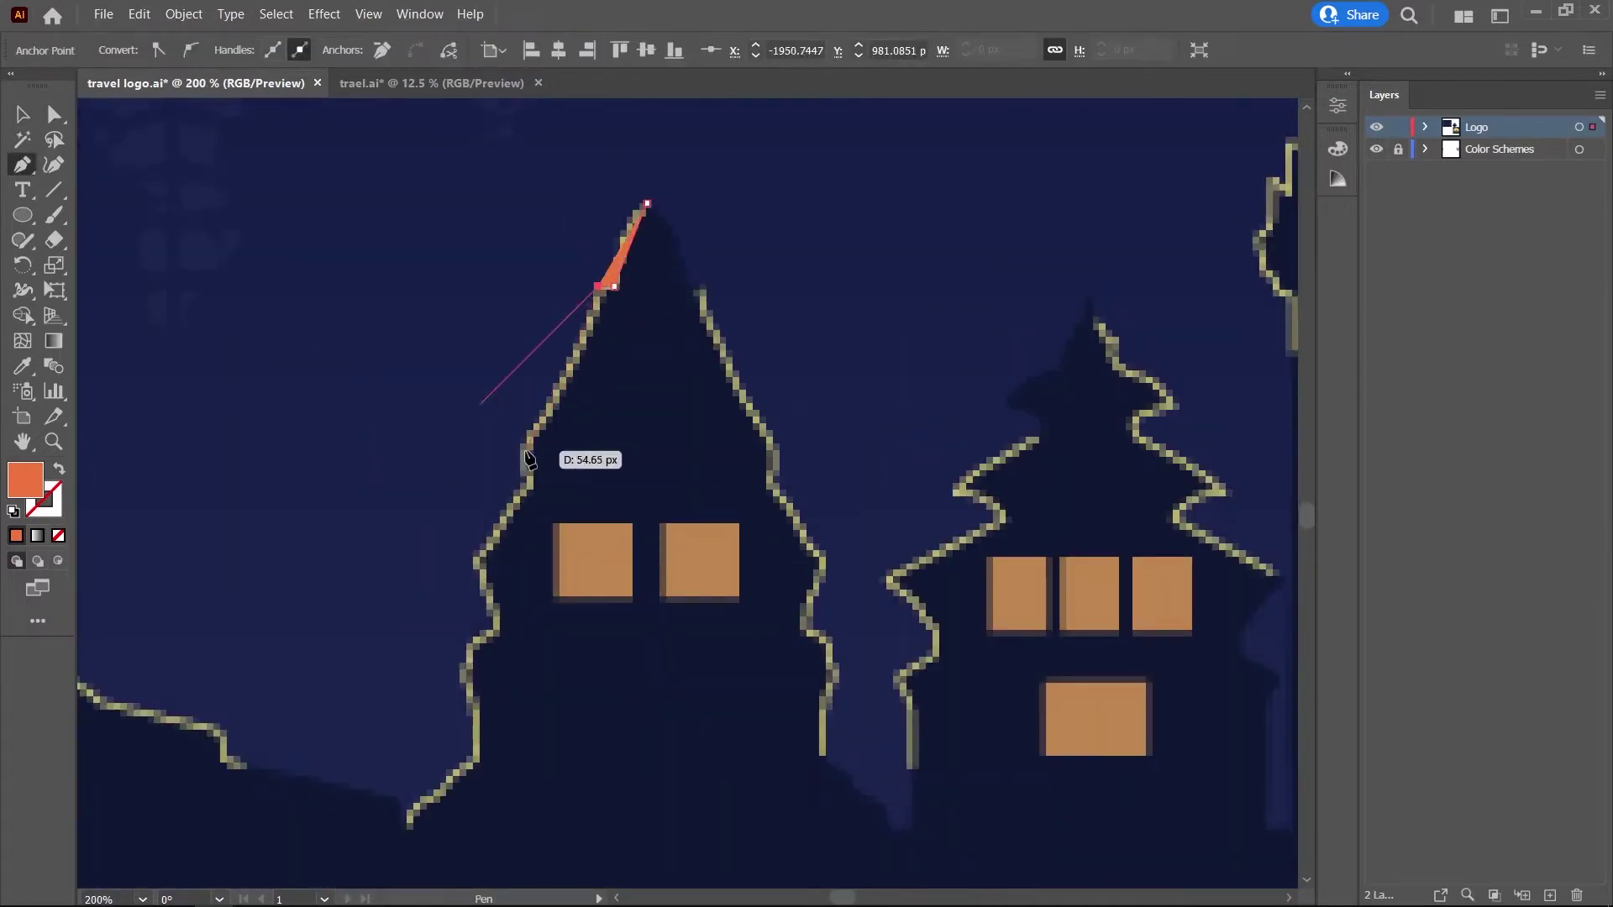
scroll(504, 538, "down", 2)
left_click(476, 521)
scroll(497, 514, "down", 3)
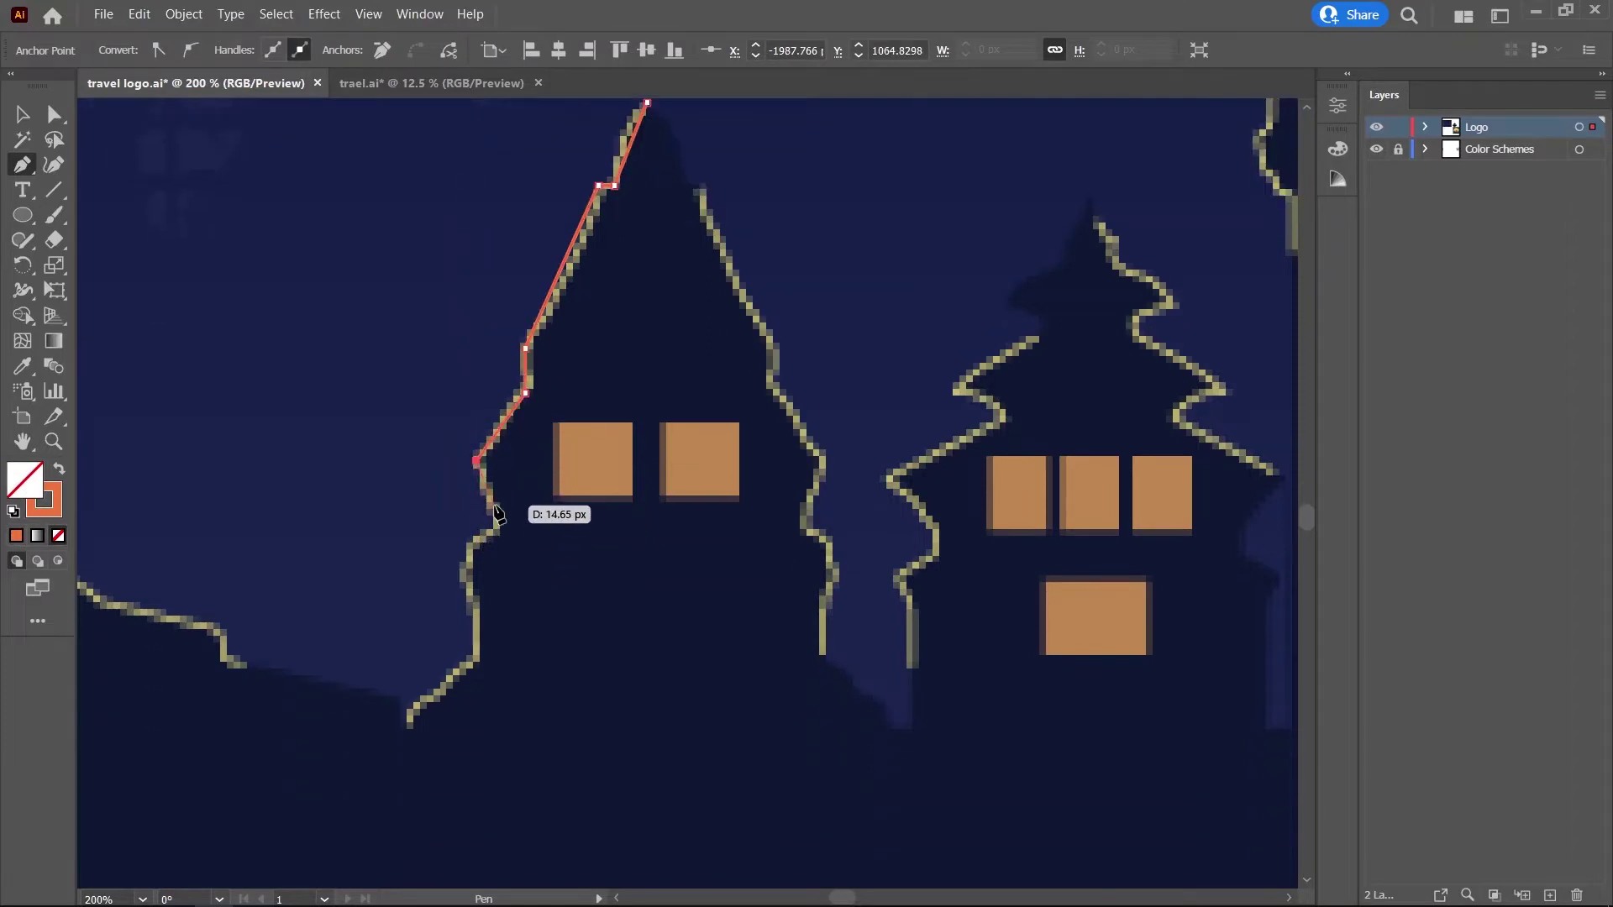
left_click(496, 534)
left_click(466, 553)
scroll(467, 554, "down", 1)
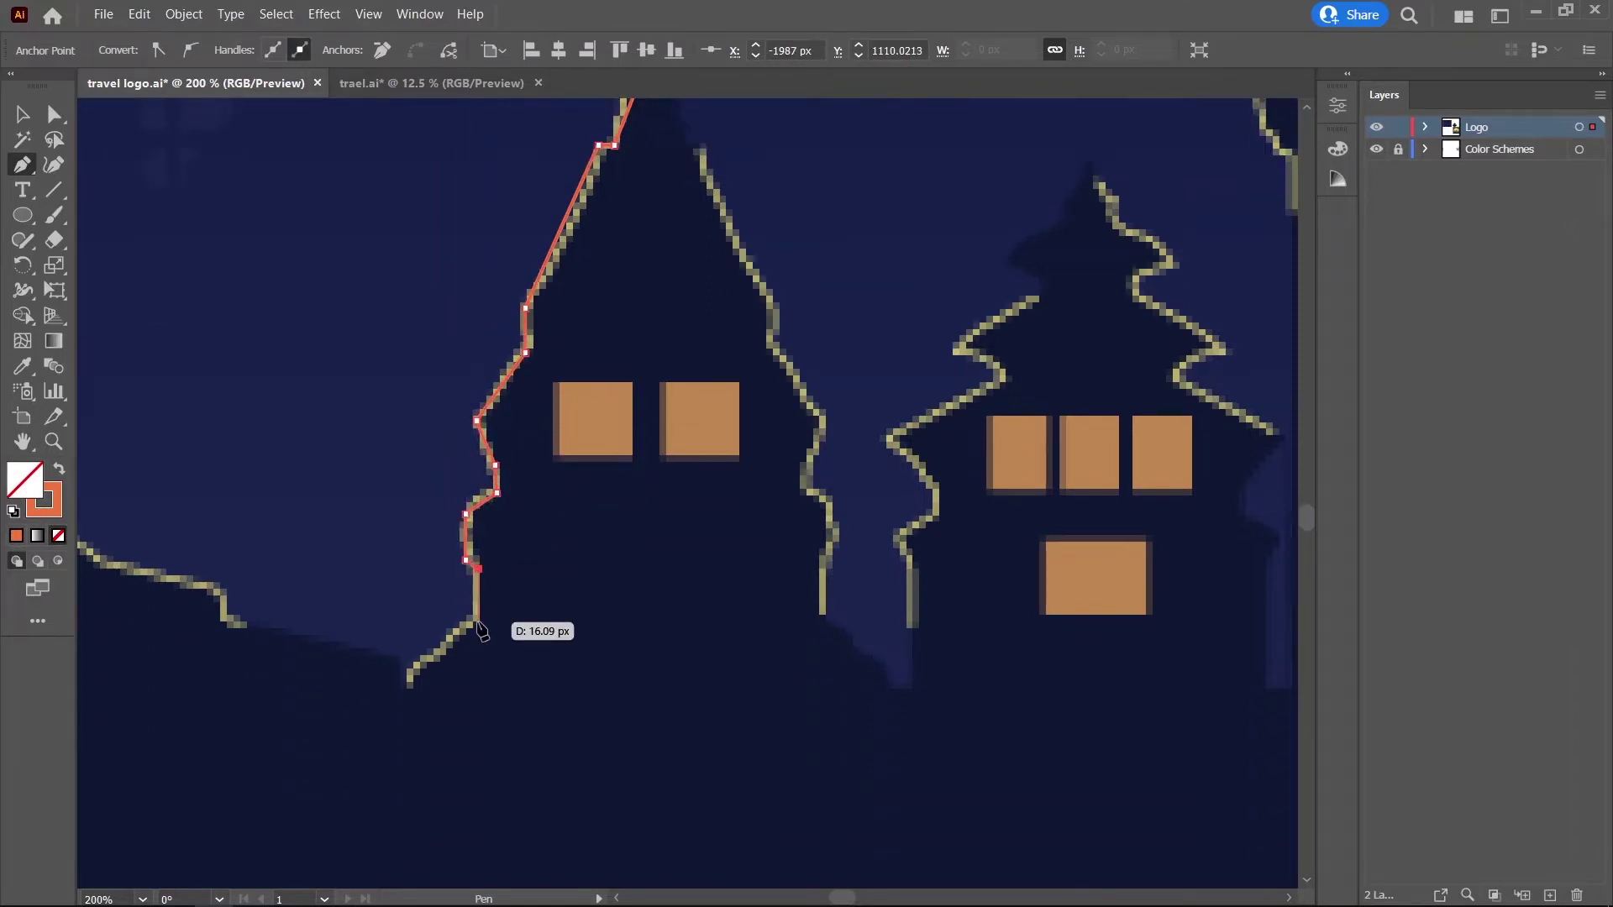
left_click(652, 763)
scroll(652, 781, "up", 2)
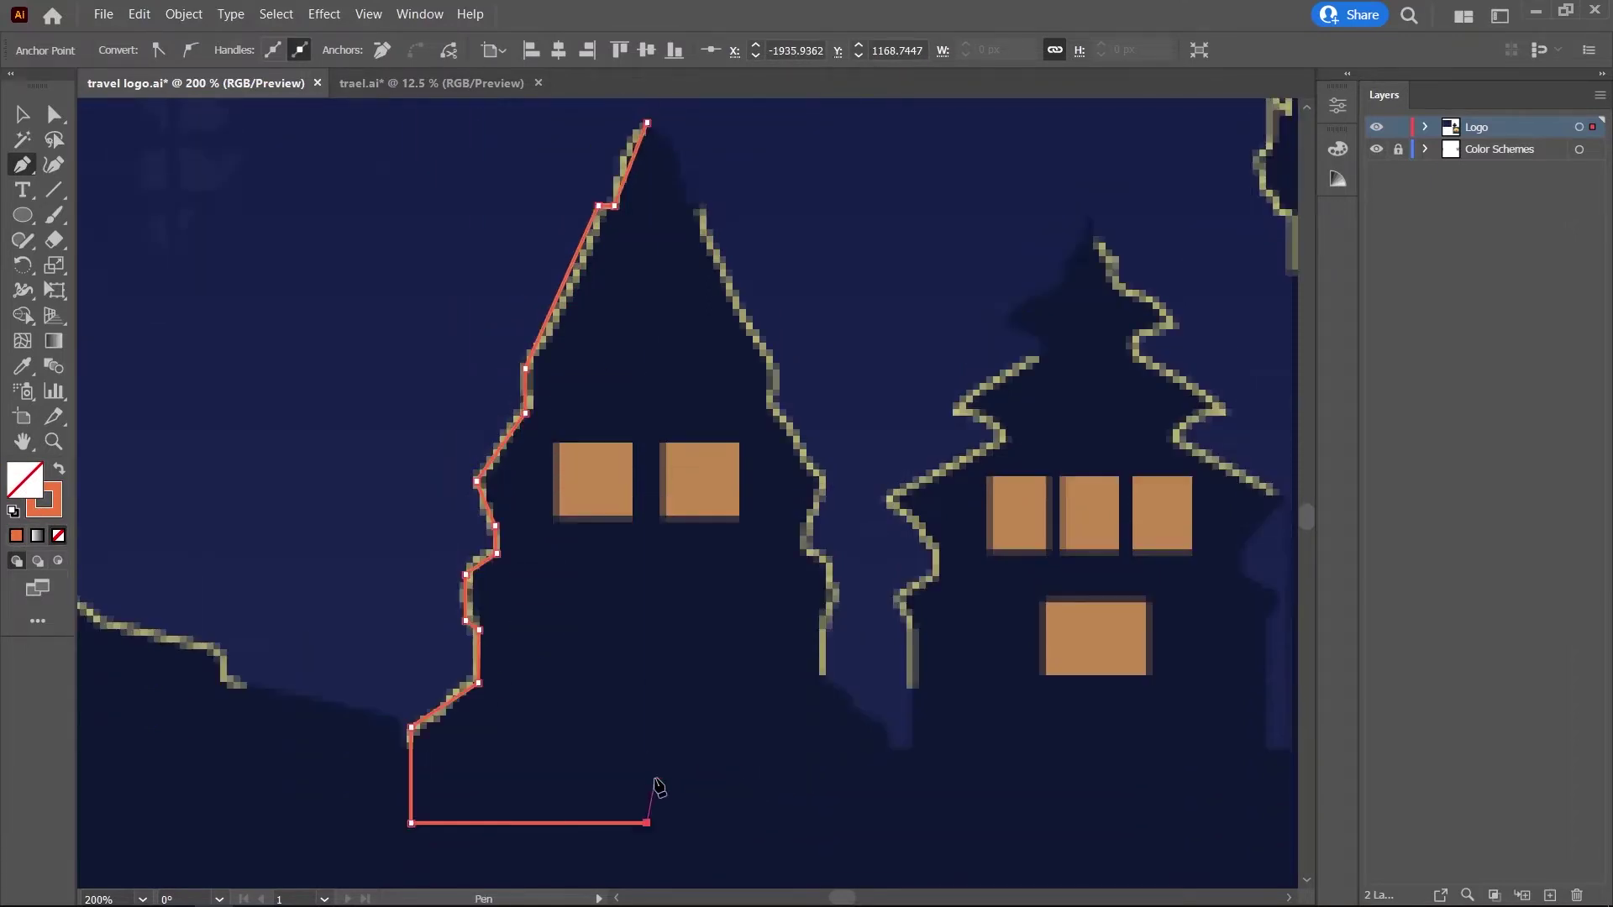
left_click(655, 139)
key("ctrl+minus")
key("ctrl+minus")
key("ctrl+minus")
Move the orange temple half below the reference image.
key("shift+x")
left_click(23, 113)
key("ctrl+minus")
key("ctrl+minus")
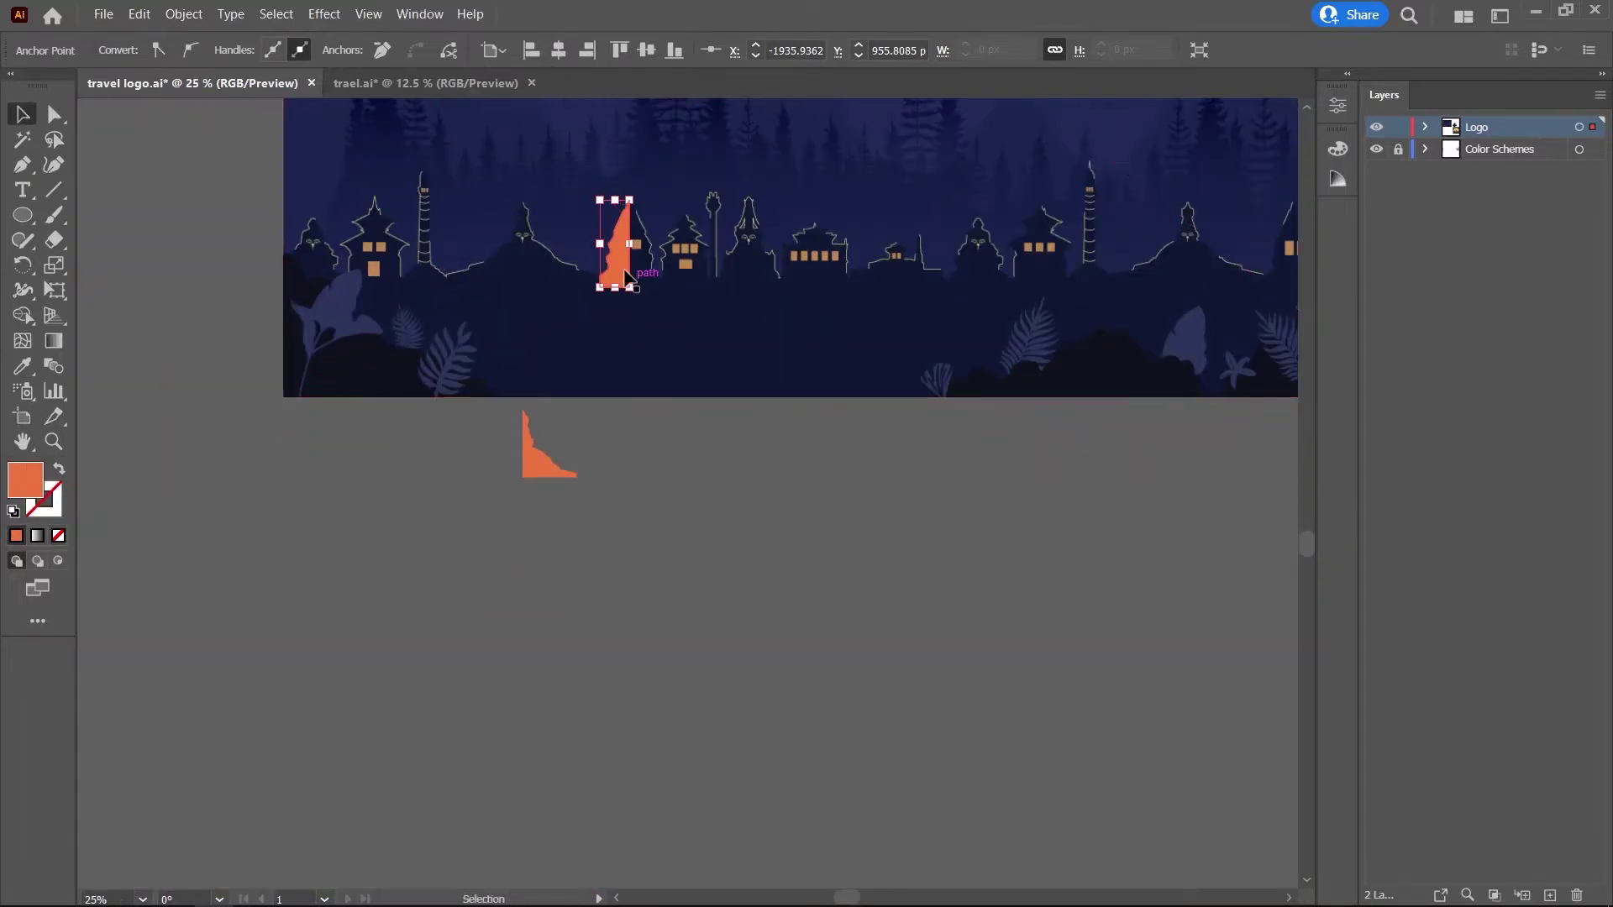
left_click_drag(612, 252, 433, 559)
left_click(854, 515)
scroll(1109, 308, "up", 3)
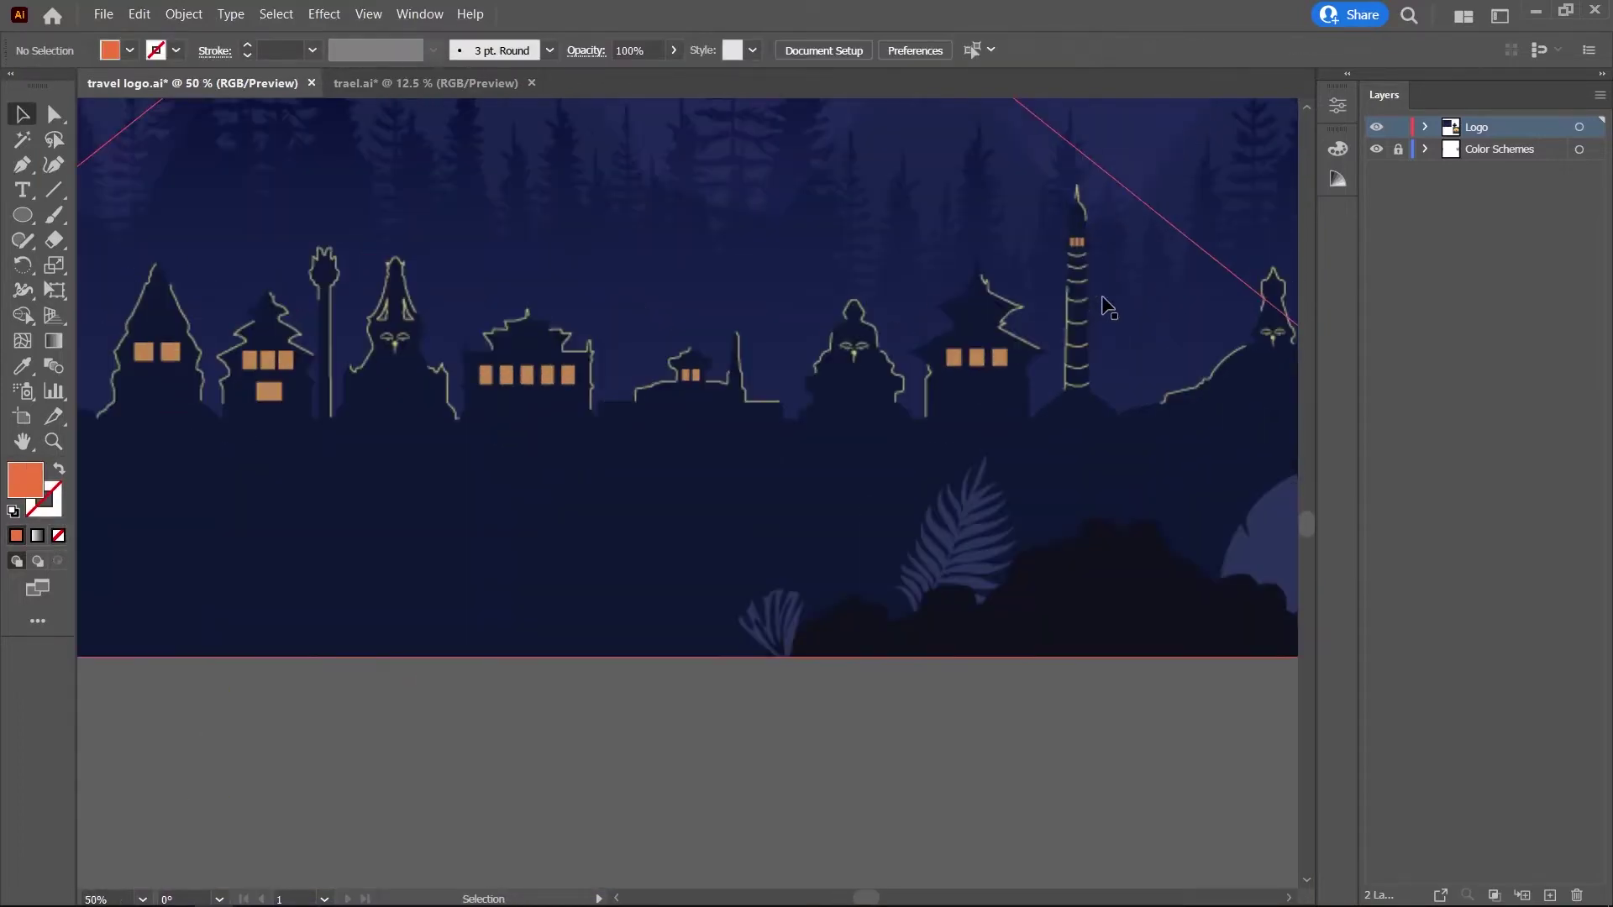
Begin tracing the eyed stupa's right outline from its top, with one curved point.
scroll(916, 311, "up", 2)
scroll(915, 310, "up", 3)
scroll(630, 342, "up", 1)
key("p")
scroll(529, 290, "down", 2)
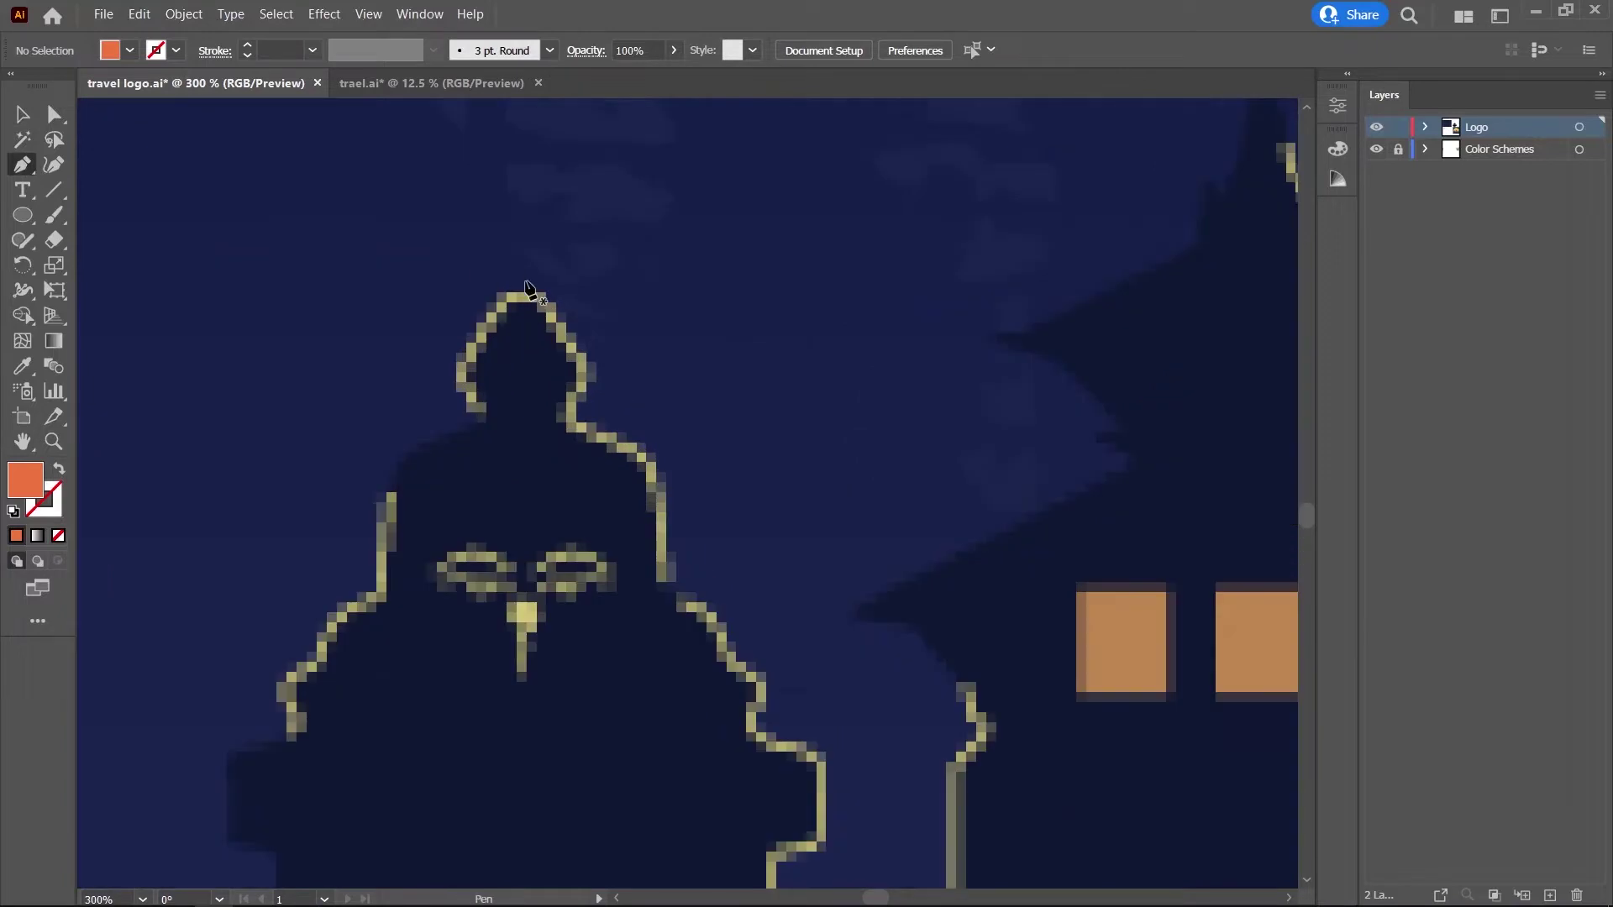
left_click(524, 285)
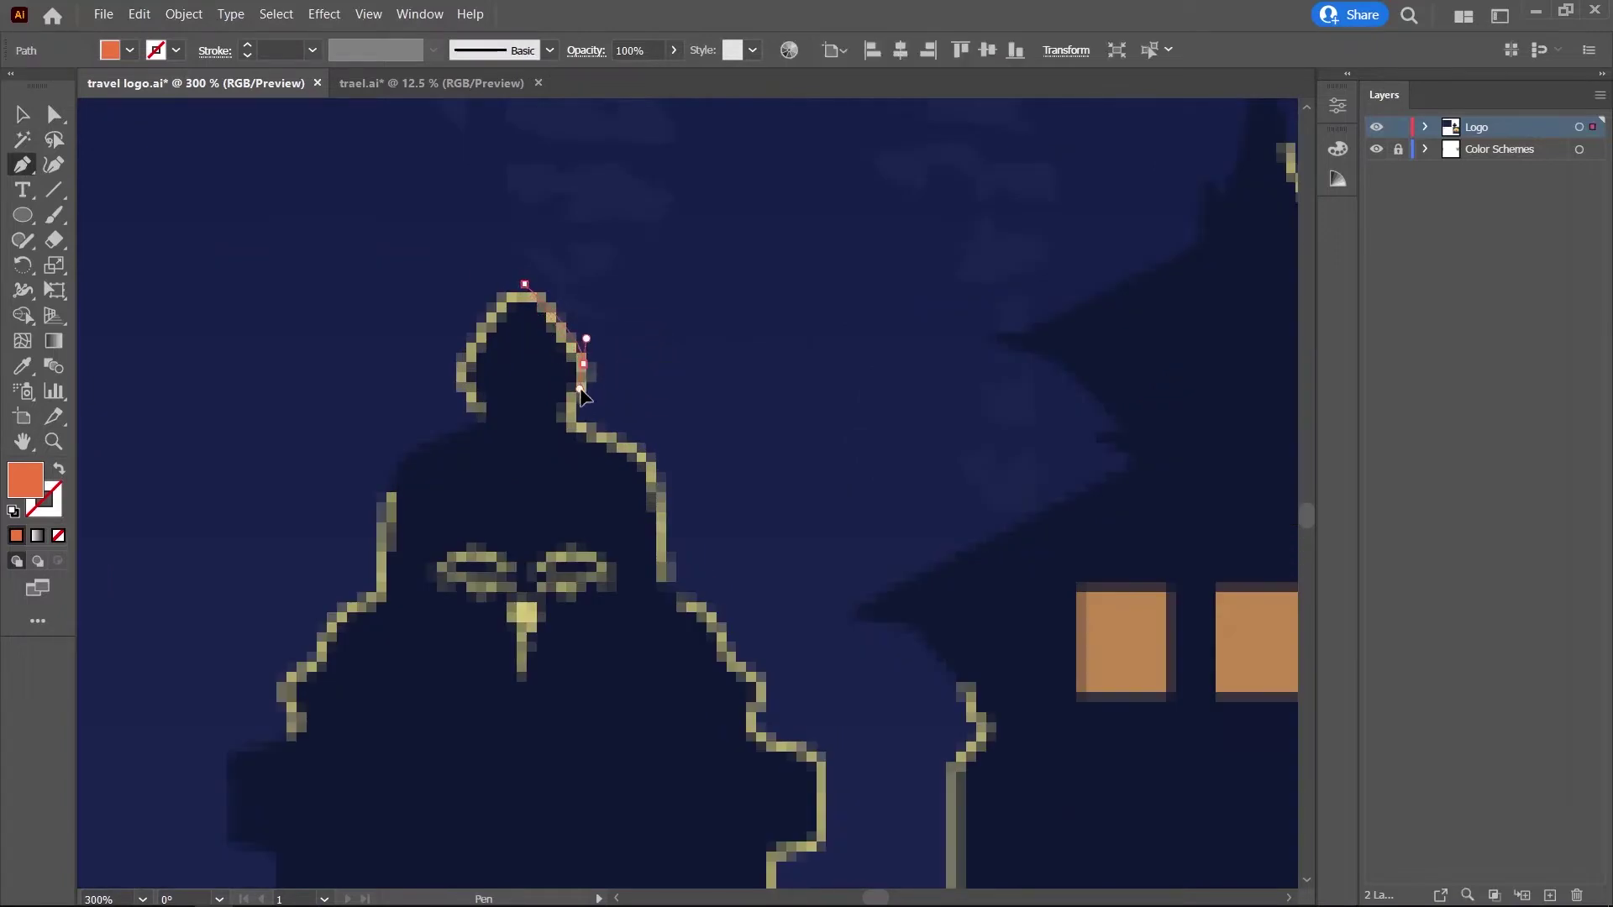
left_click_drag(557, 423, 593, 452)
key("shift+x")
left_click(658, 487)
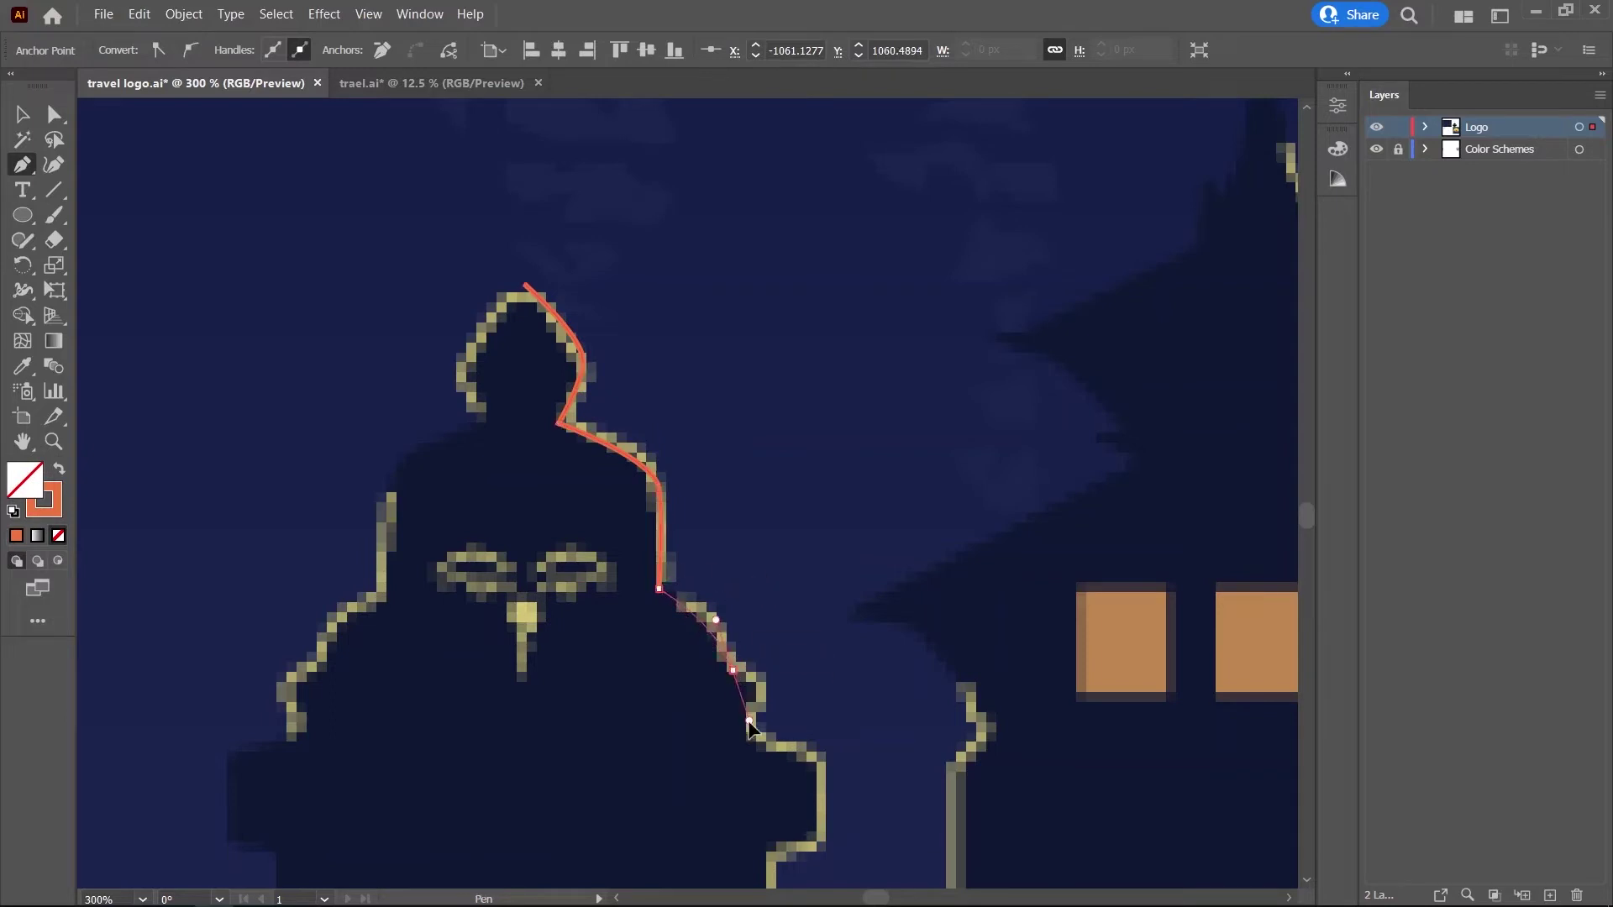
left_click(733, 671)
Continue down the stupa's right edge to the base and close the orange shape.
scroll(773, 622, "down", 2)
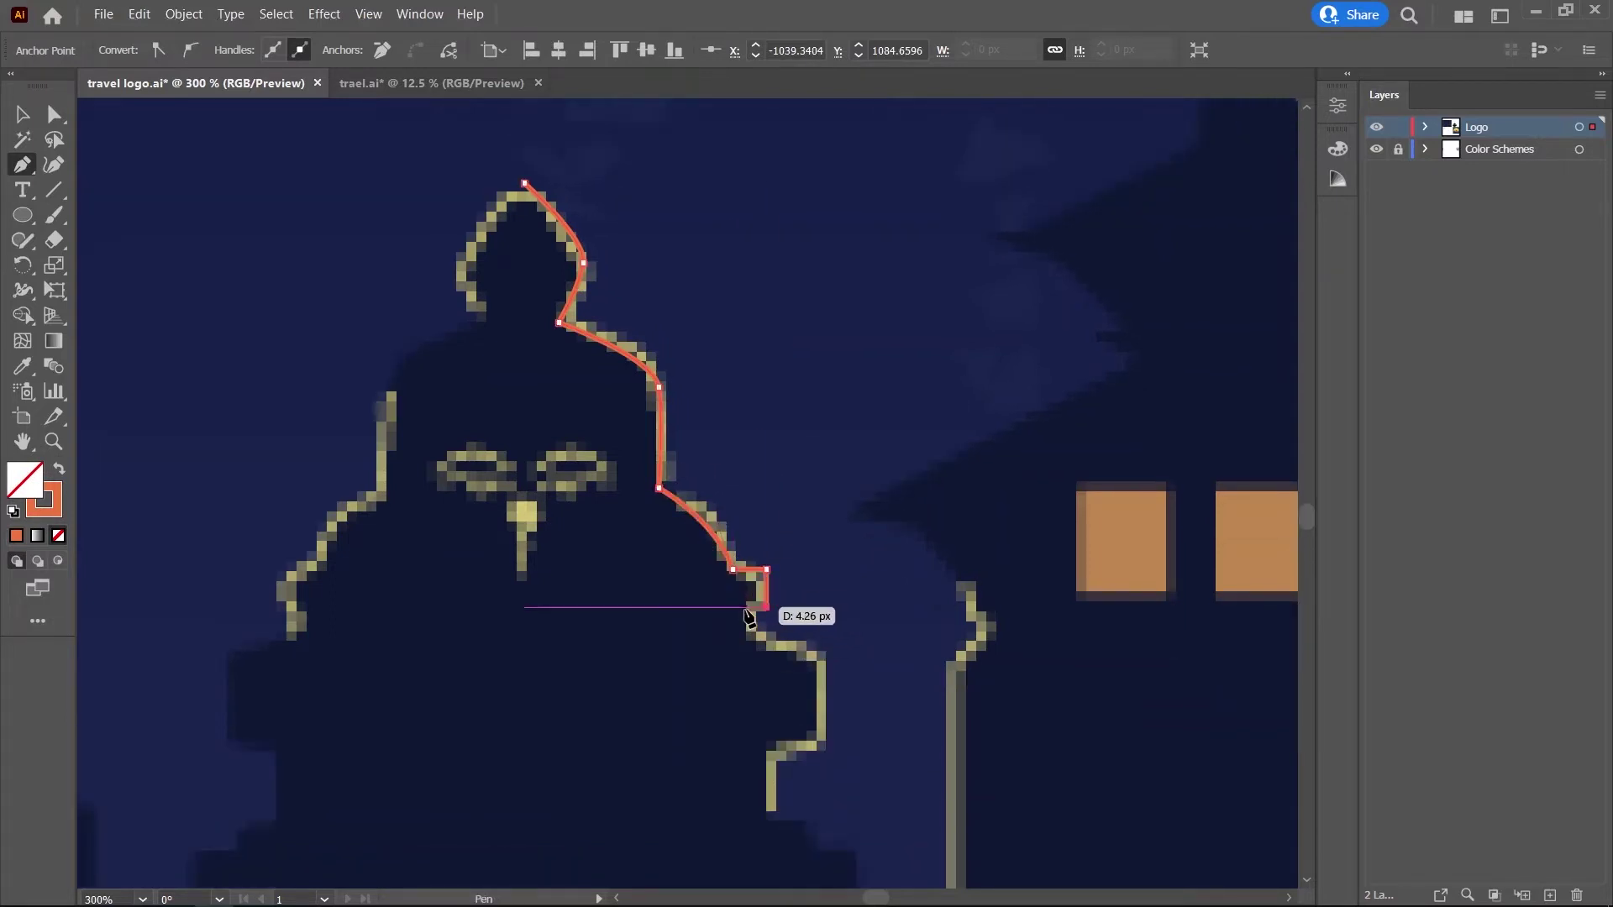
left_click(815, 662)
left_click(814, 746)
scroll(819, 722, "down", 1)
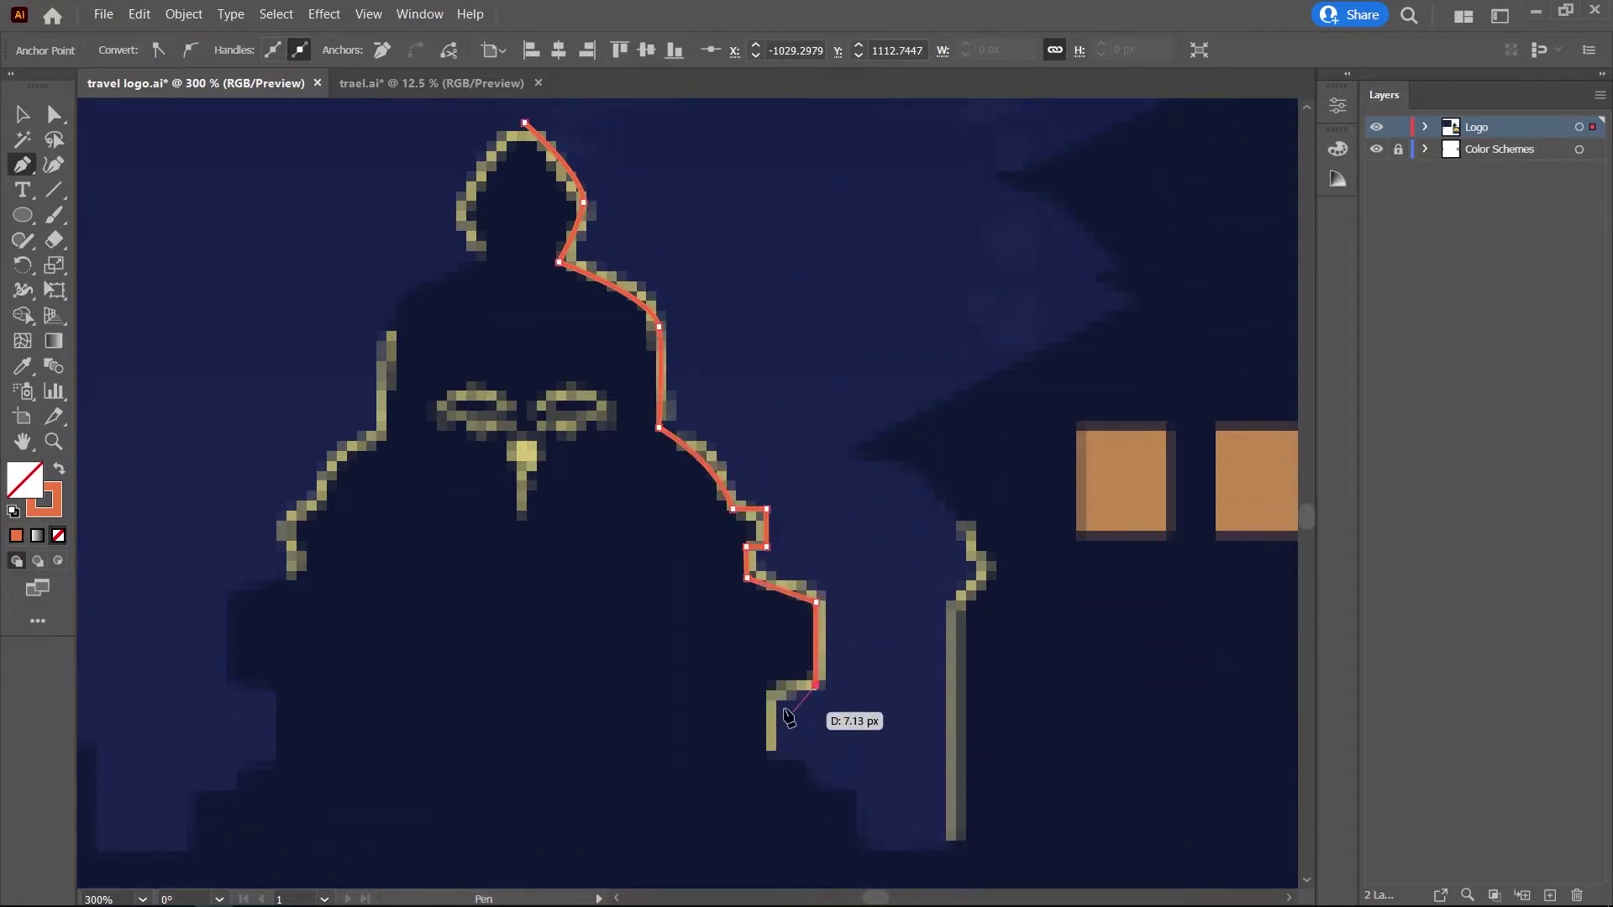
scroll(785, 666, "down", 1)
scroll(765, 550, "down", 2)
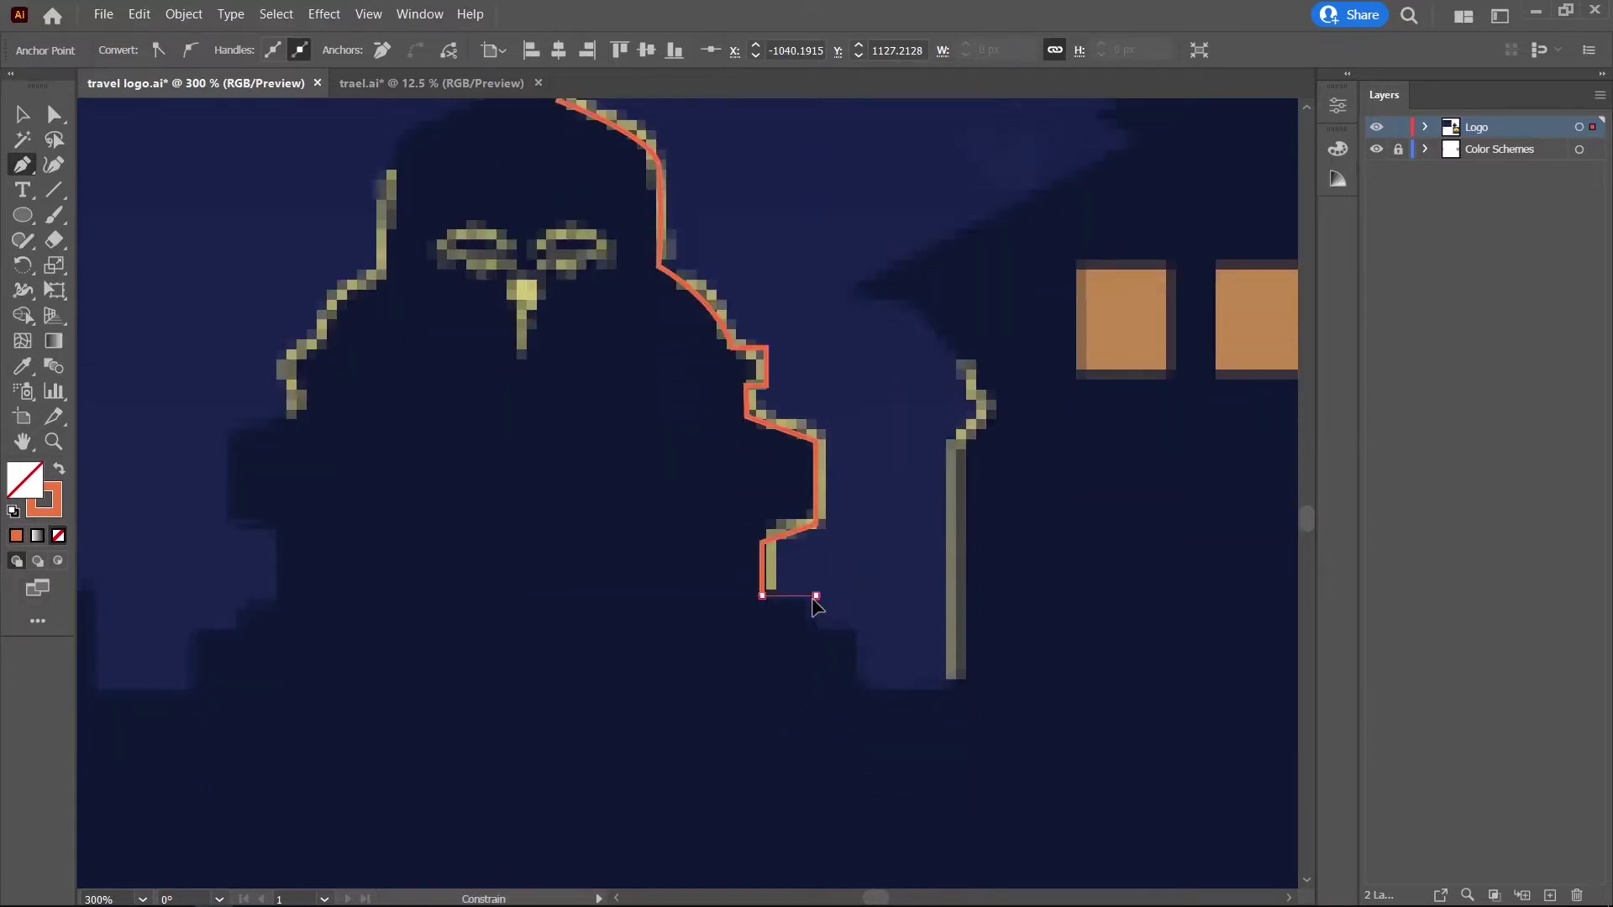
left_click(524, 724)
scroll(450, 504, "up", 2)
scroll(504, 336, "up", 1)
left_click(522, 180)
Move the traced stupa half below the artboard.
scroll(523, 180, "down", 4)
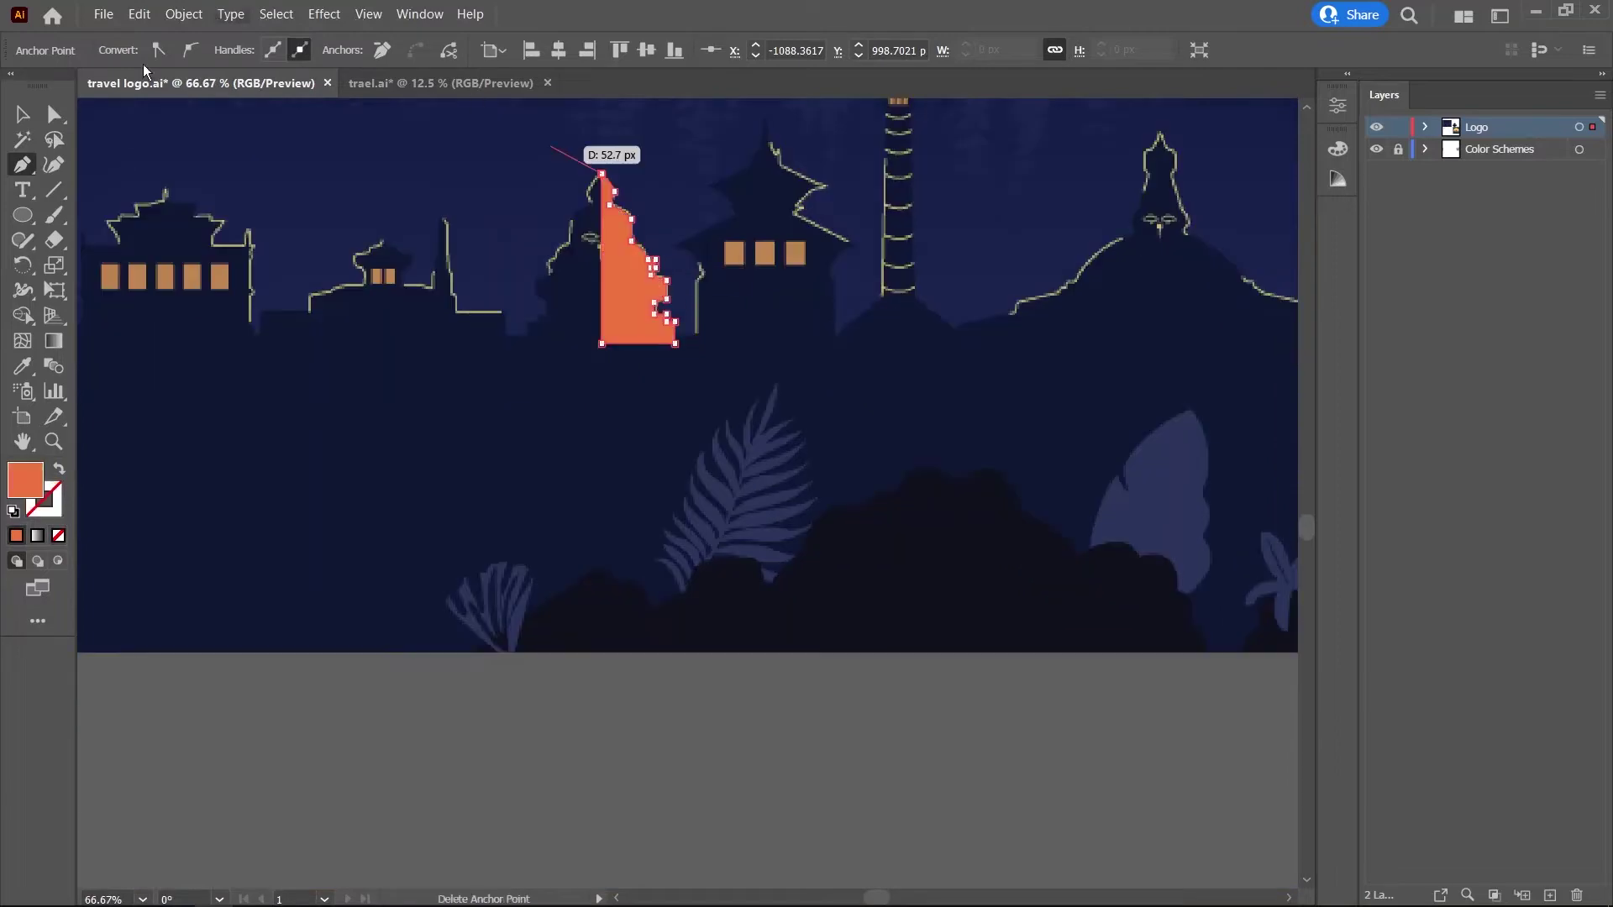
key("v")
scroll(658, 270, "down", 4)
left_click_drag(659, 270, 503, 496)
scroll(406, 496, "up", 1)
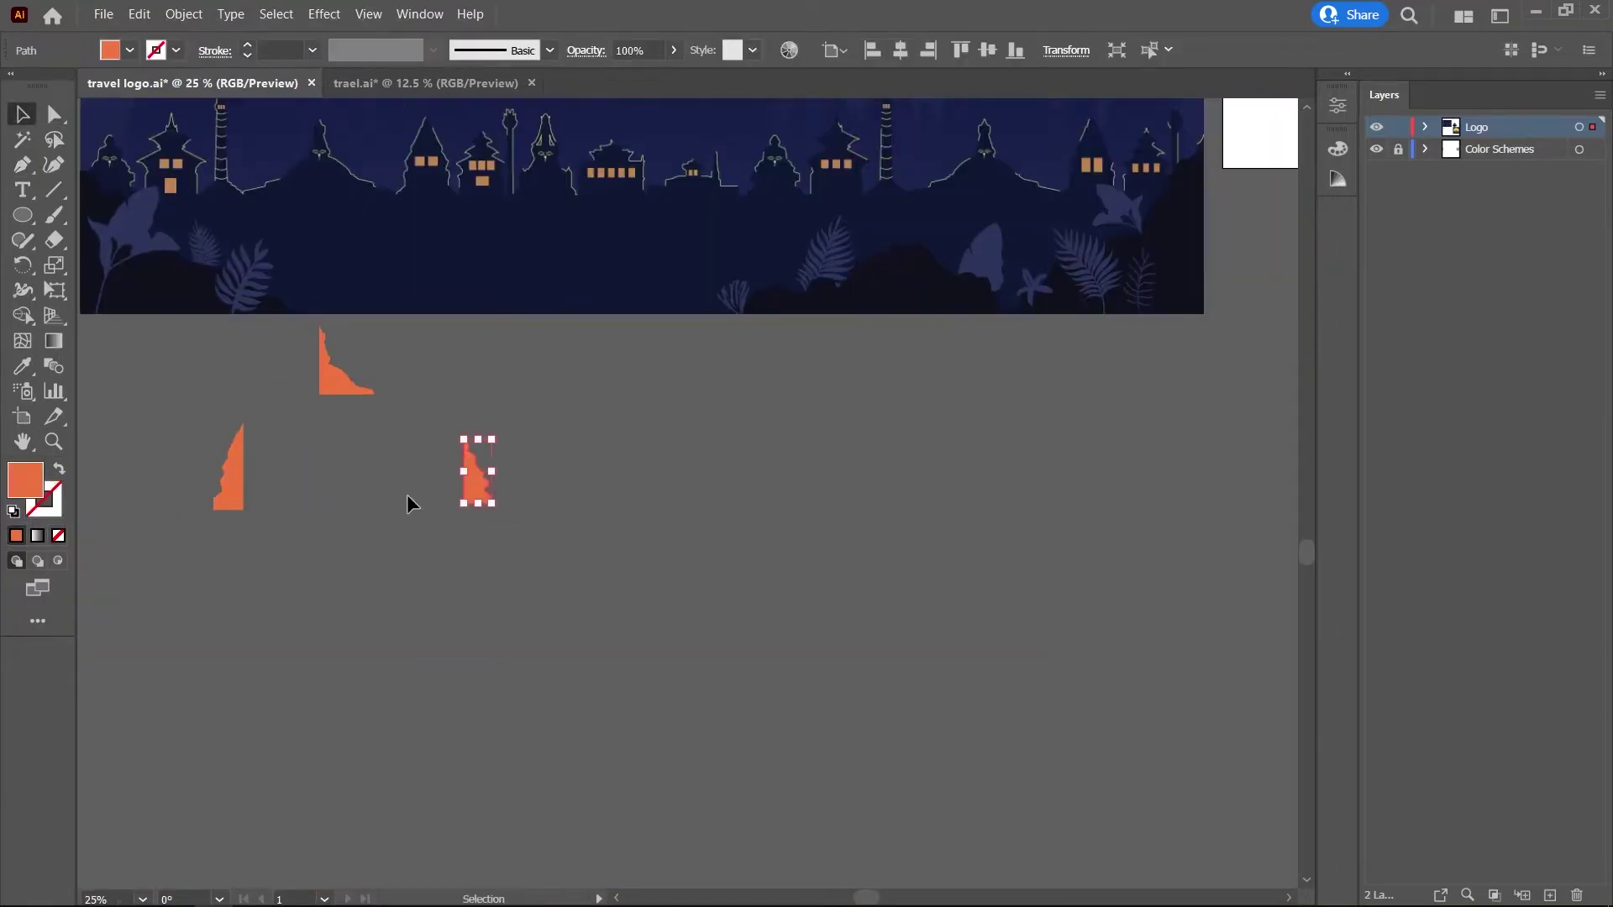
scroll(406, 495, "up", 2)
Trace the pagoda spire's right edge from its tip down onto the roof.
left_click(652, 580)
scroll(160, 231, "up", 7)
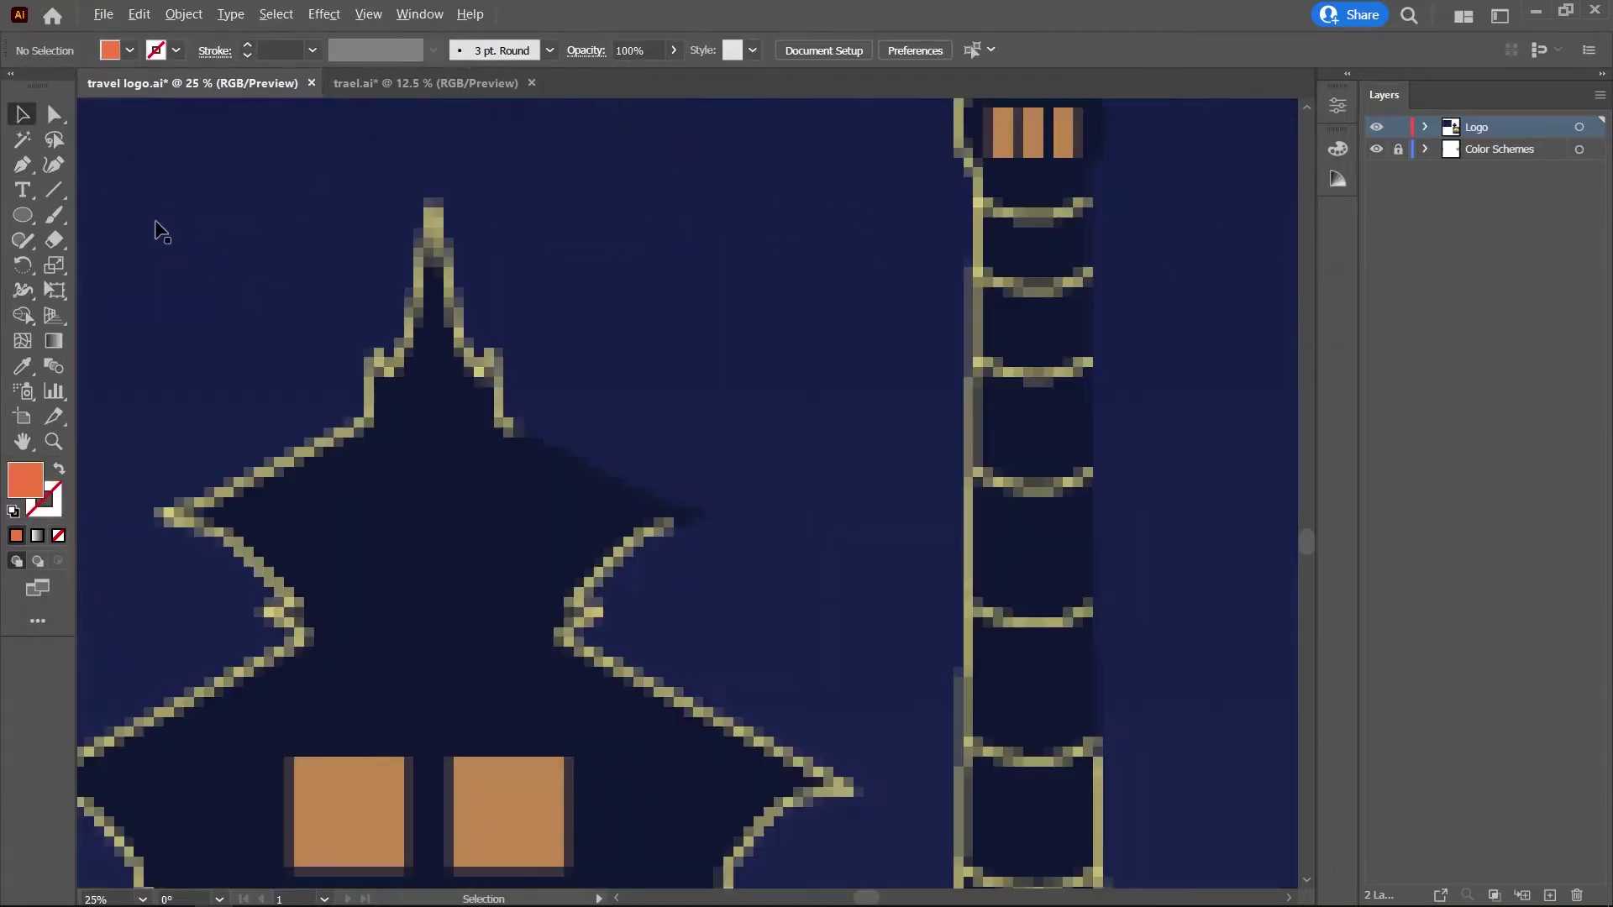
left_click(431, 206)
left_click(476, 376)
left_click(500, 352)
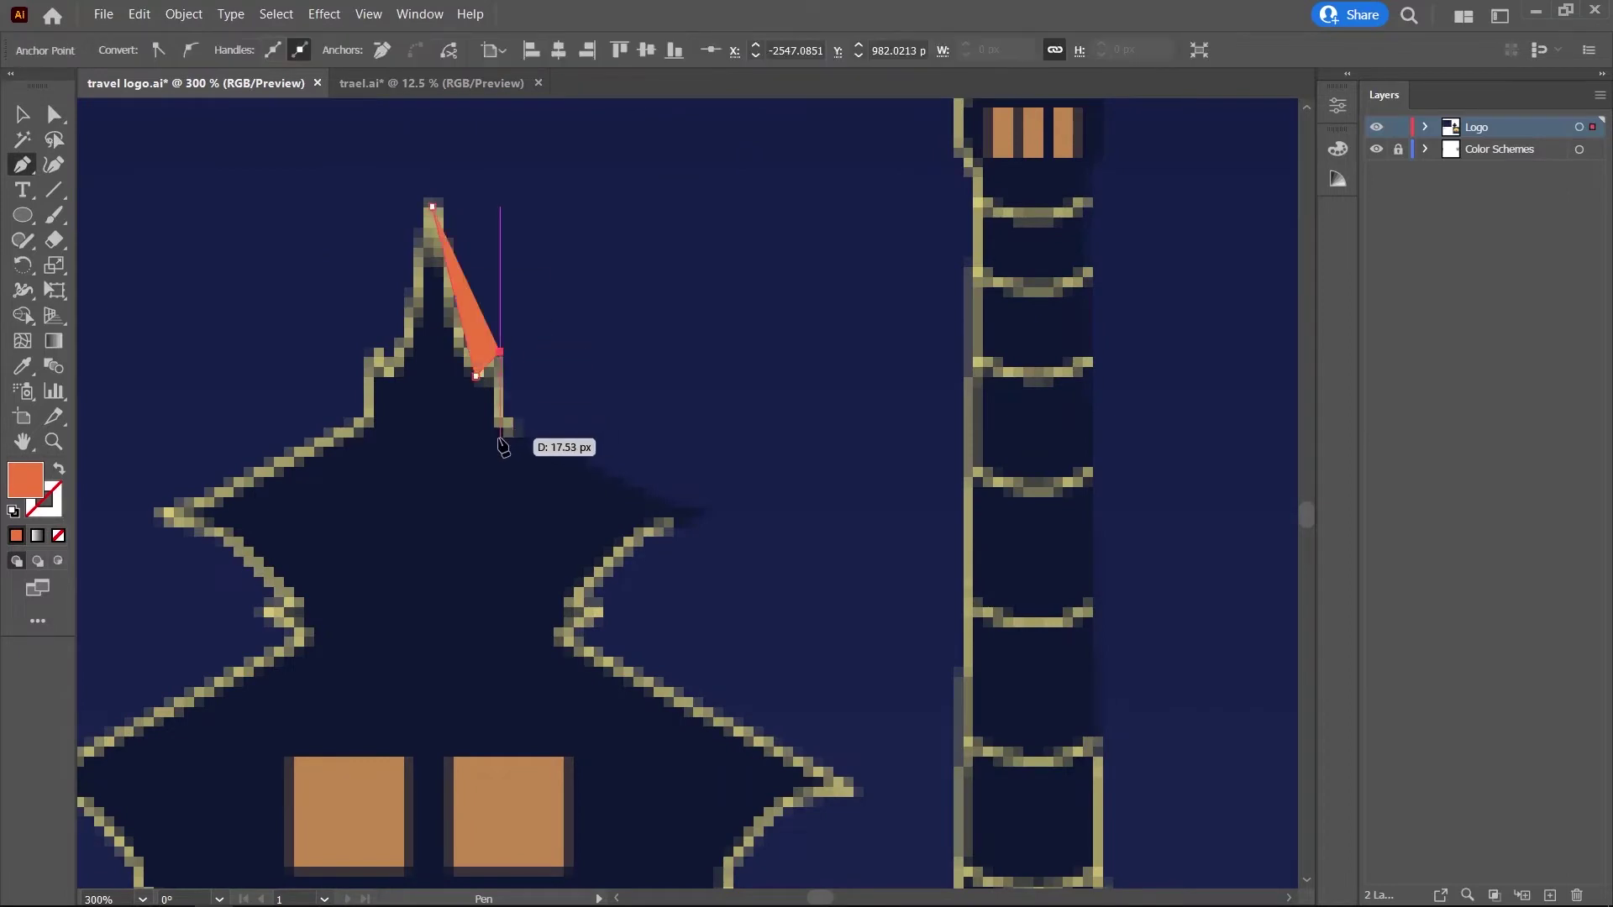
key("shift+x")
left_click(507, 442)
scroll(685, 493, "down", 1)
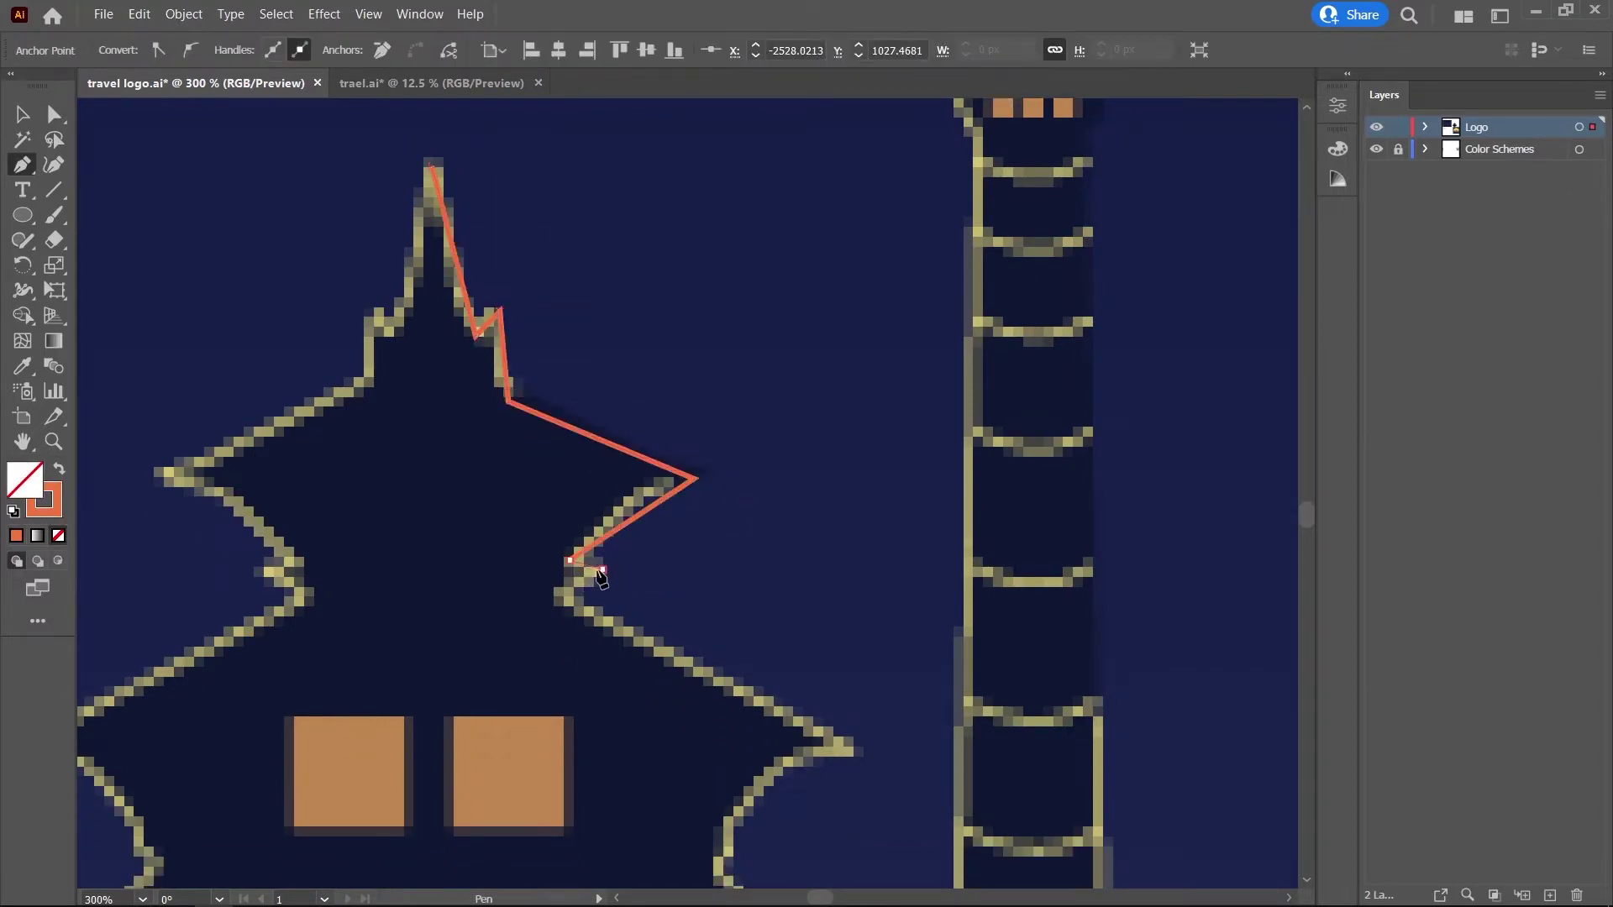
left_click(556, 600)
Continue along the eaves and lower wall, then close the orange pagoda half.
scroll(588, 588, "down", 1)
scroll(840, 639, "down", 2)
left_click(851, 623)
scroll(839, 621, "down", 2)
left_click(808, 573)
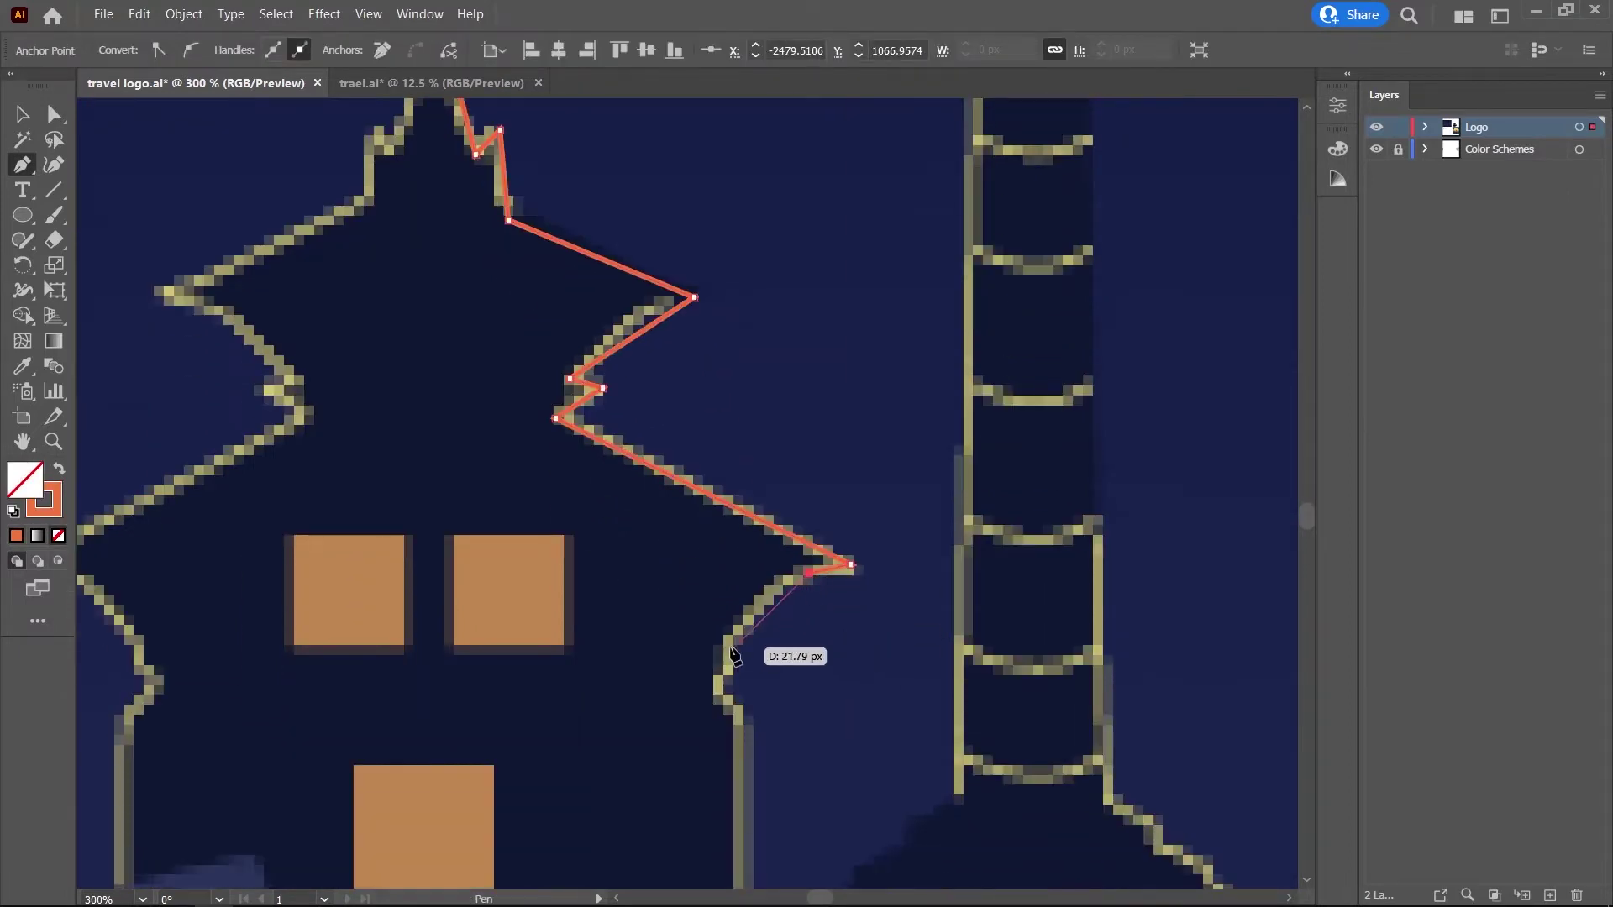
scroll(719, 688, "down", 2)
left_click(744, 658)
scroll(747, 714, "down", 4)
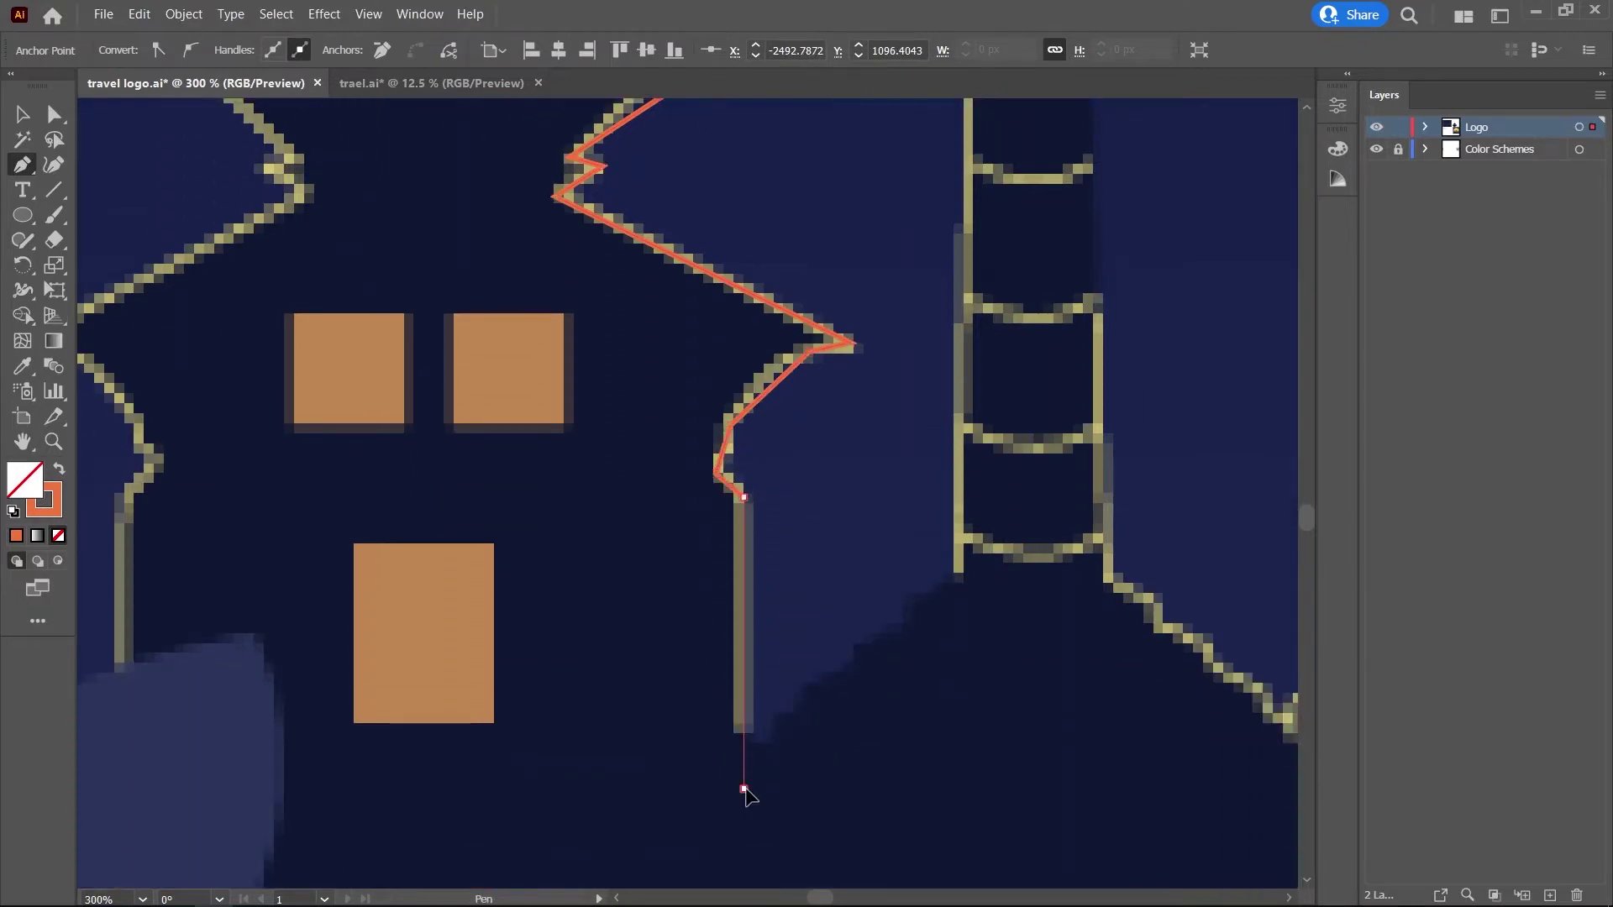
scroll(440, 830, "down", 4, "alt")
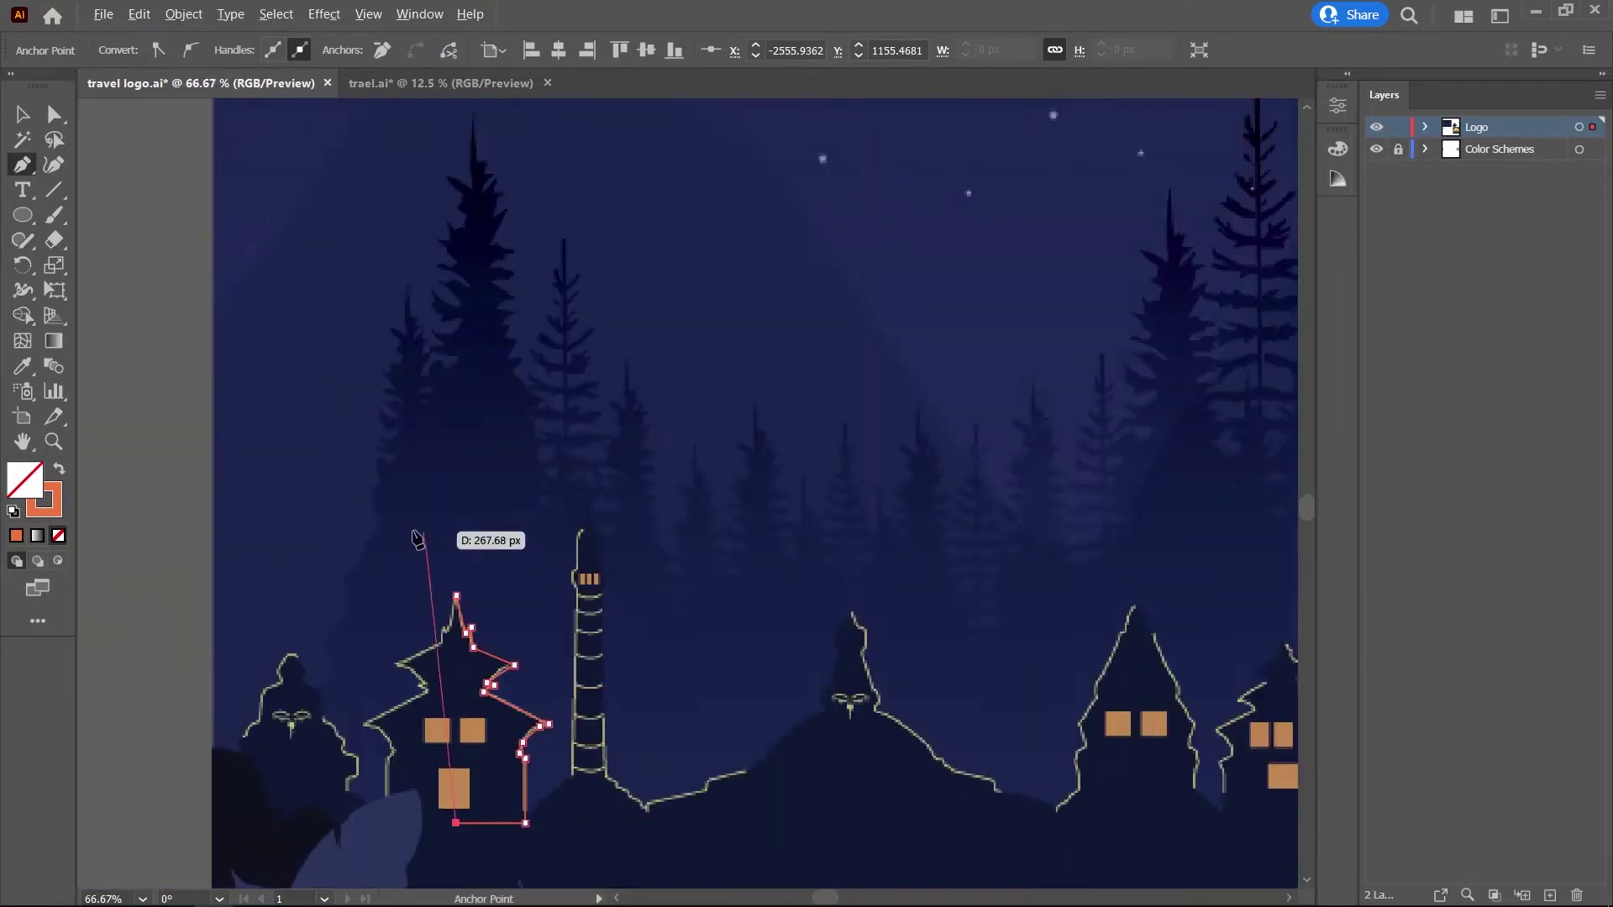
left_click(455, 596)
scroll(469, 575, "down", 3)
key("v")
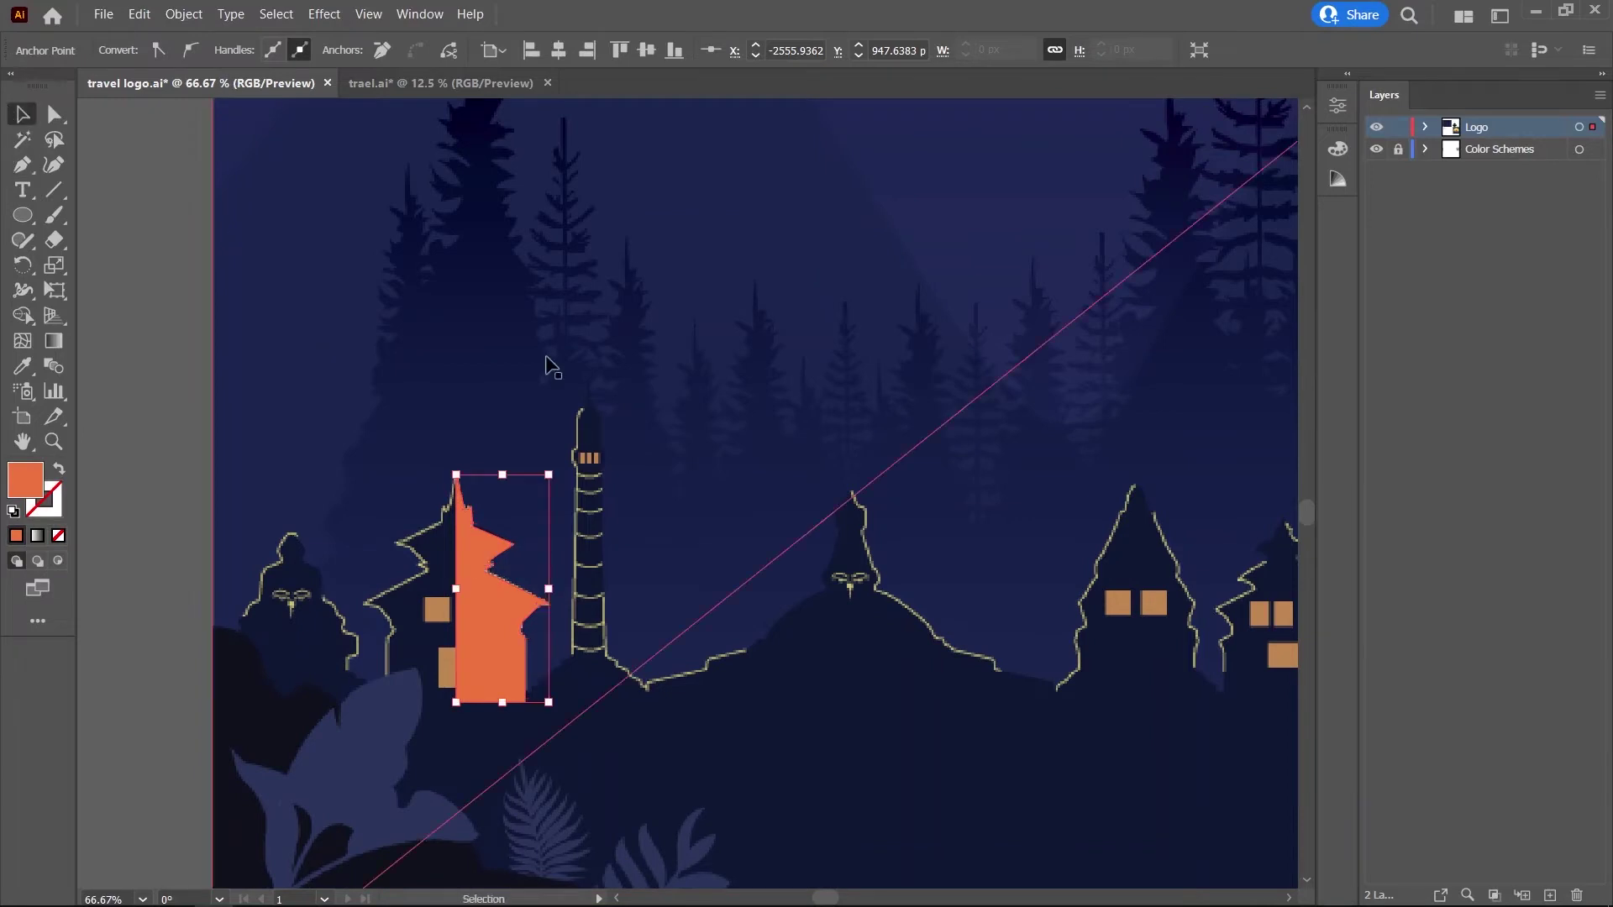
scroll(483, 328, "down", 4, "alt")
scroll(786, 588, "up", 5, "alt")
Duplicate and vertically reflect the pagoda half, then join both halves.
scroll(781, 493, "down", 2, "alt")
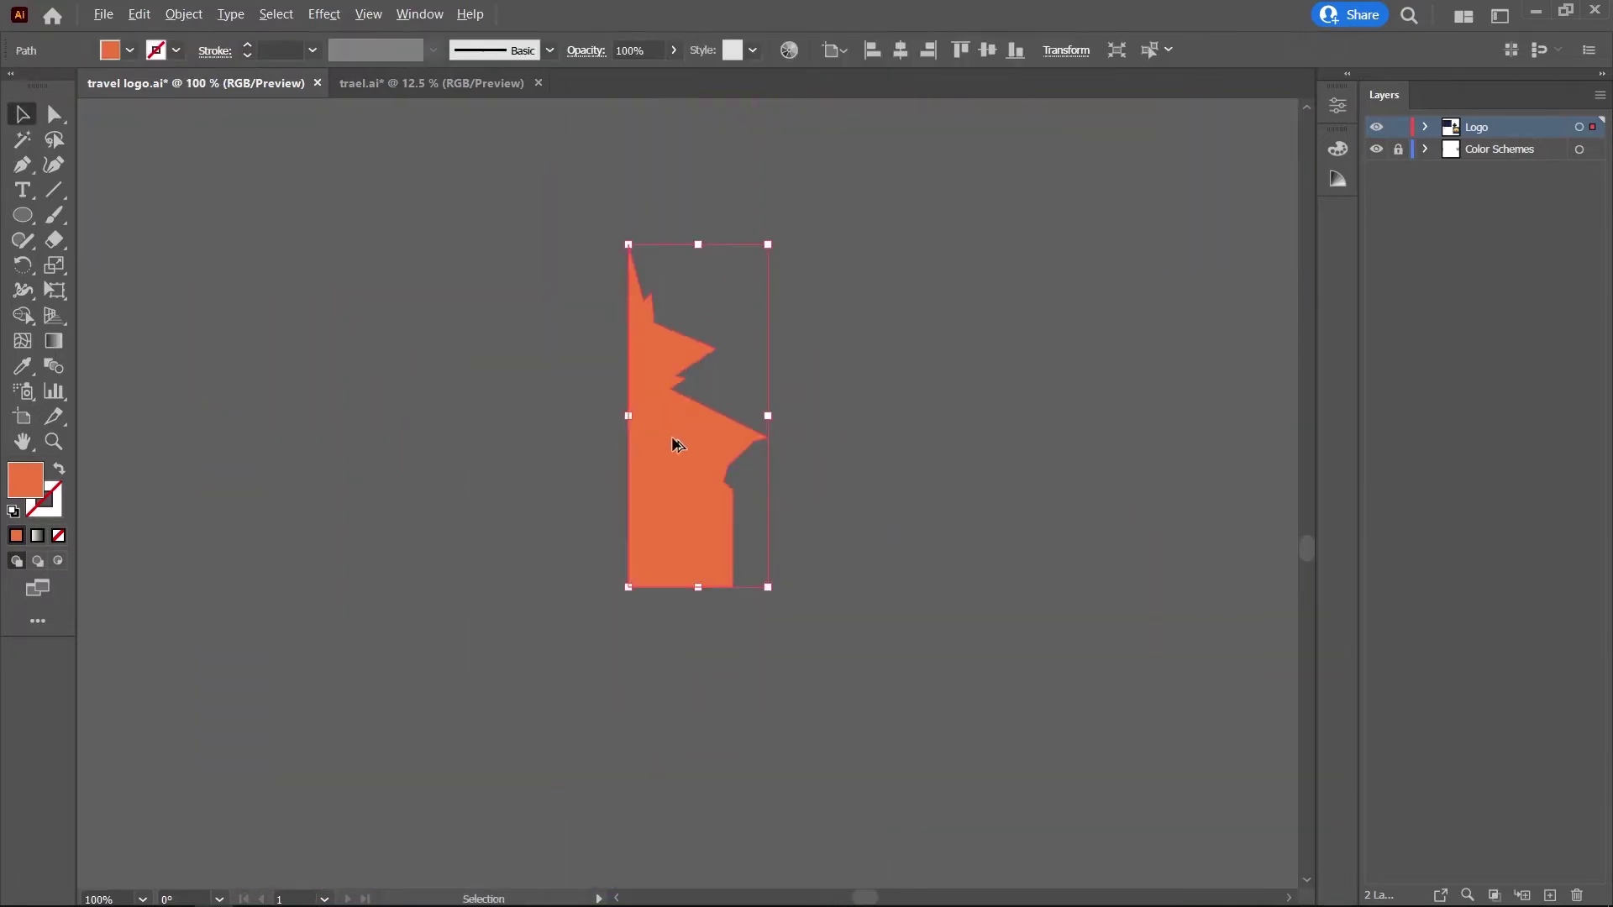
left_click_drag(672, 442, 547, 443, "alt")
right_click(549, 457)
left_click(799, 673)
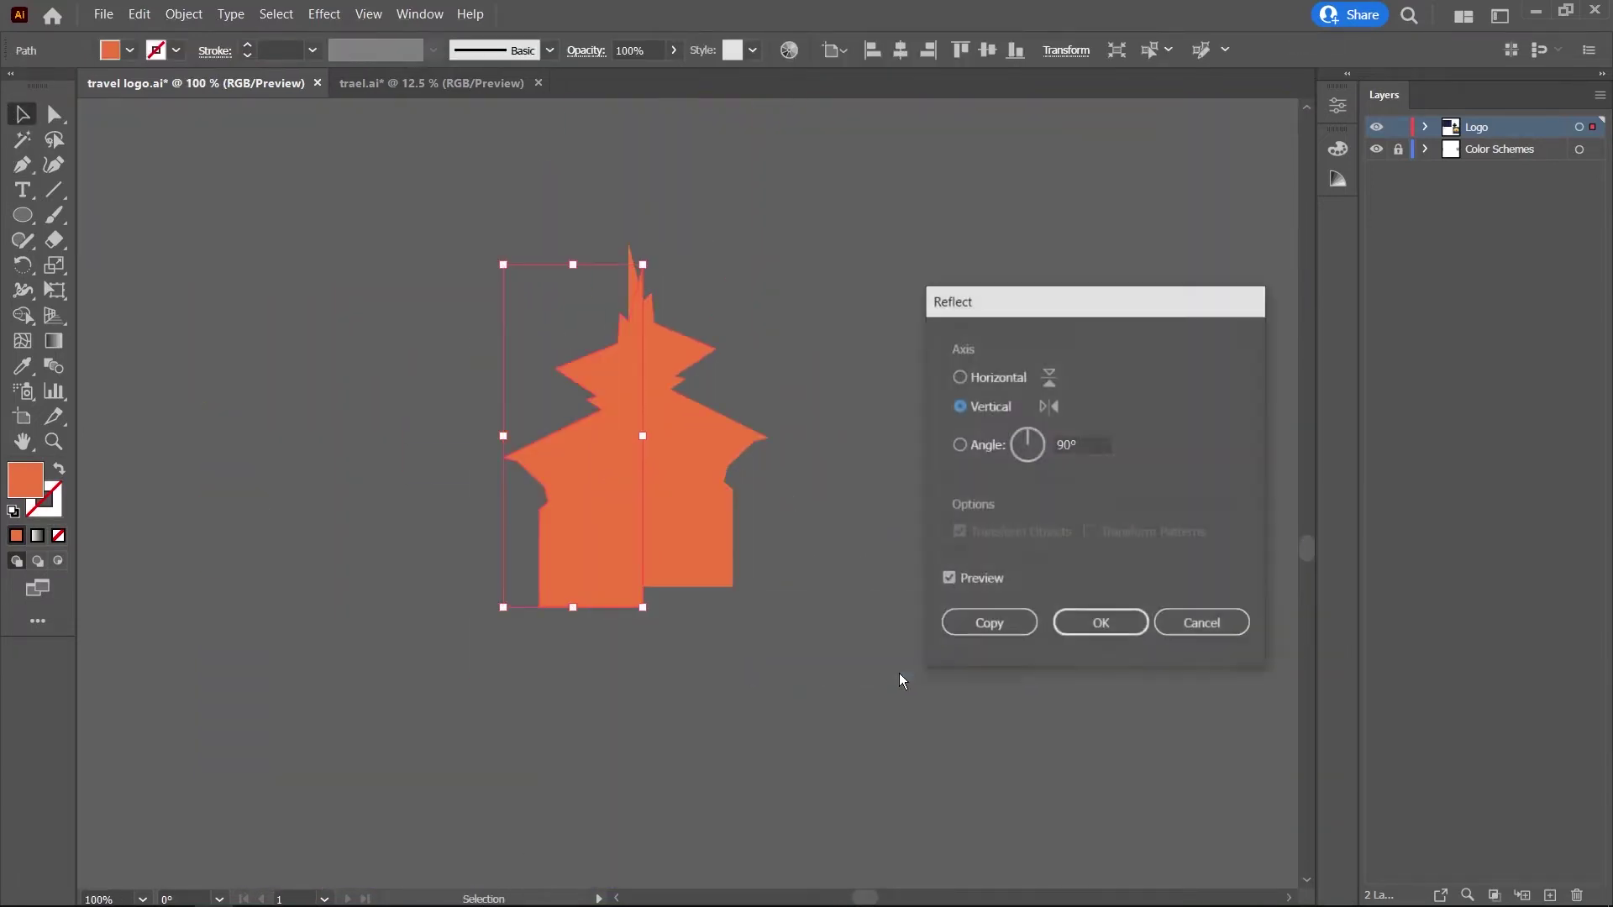
left_click(1090, 627)
scroll(847, 569, "up", 2, "alt")
left_click_drag(375, 487, 360, 466)
scroll(742, 542, "down", 2, "alt")
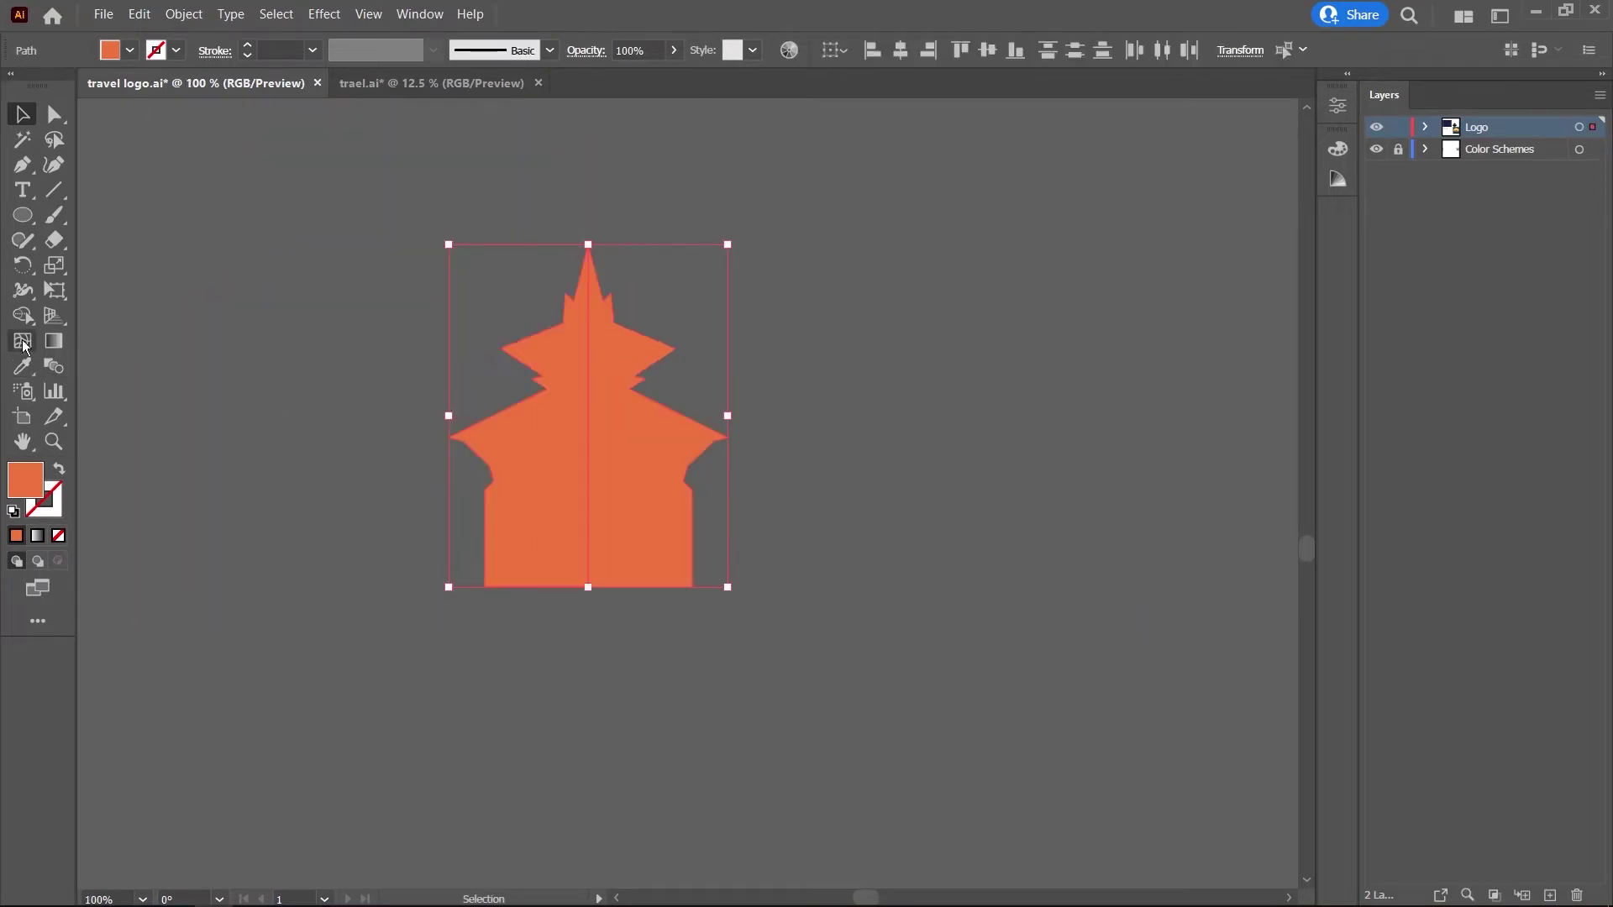
left_click_drag(463, 466, 655, 504)
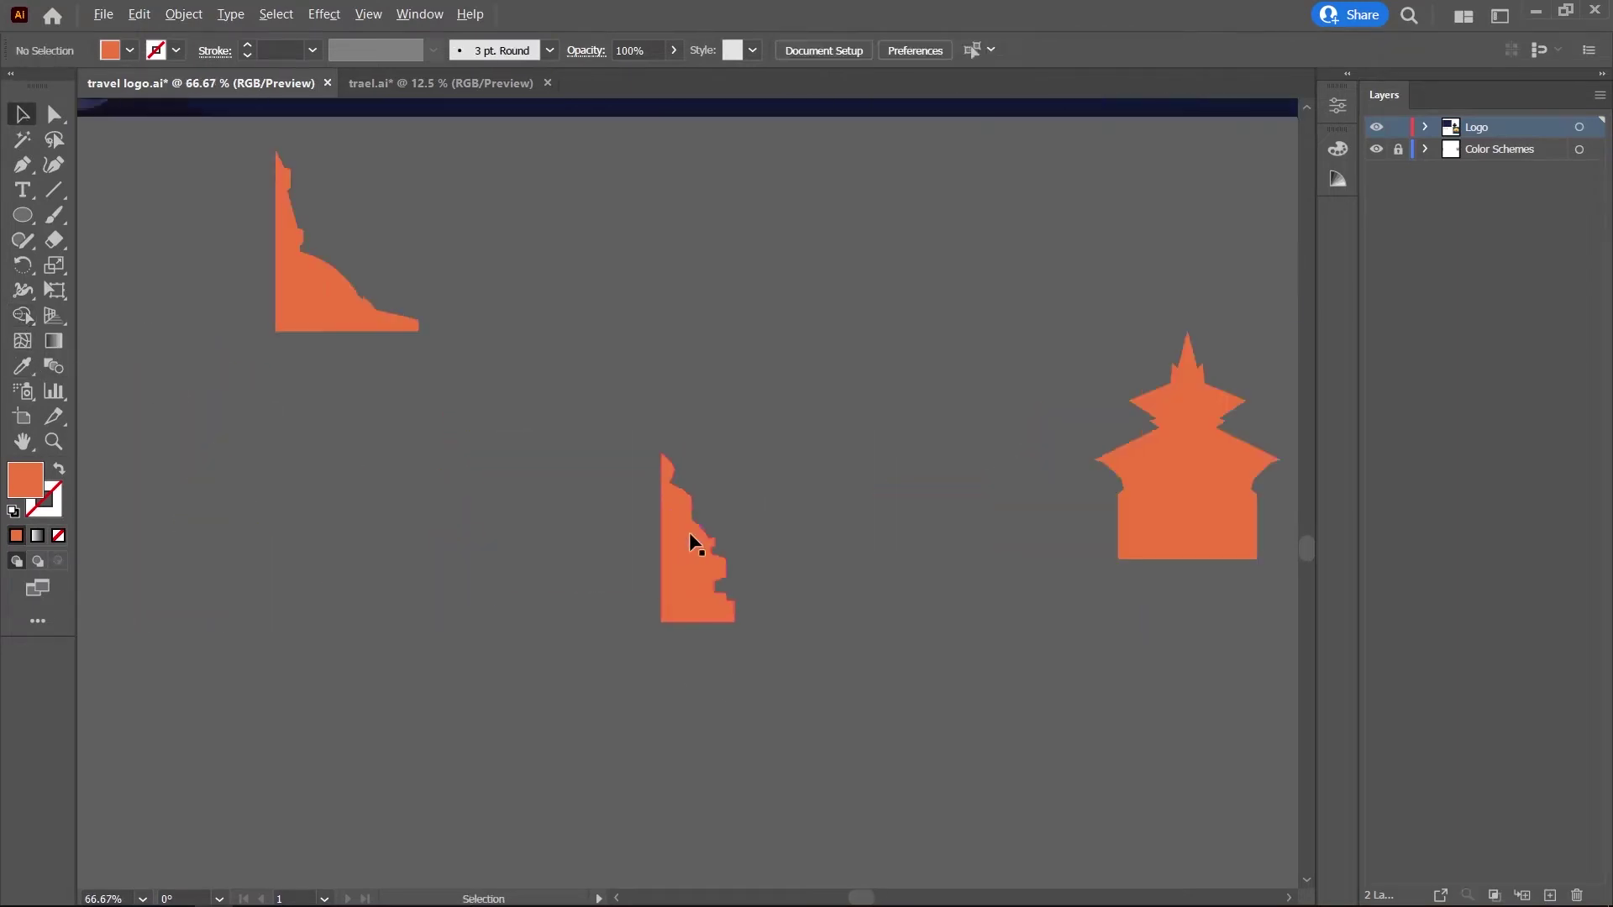
Duplicate and vertically reflect the stupa half, nudging it against the original.
left_click_drag(493, 518, 515, 521)
right_click(516, 573)
left_click(760, 526)
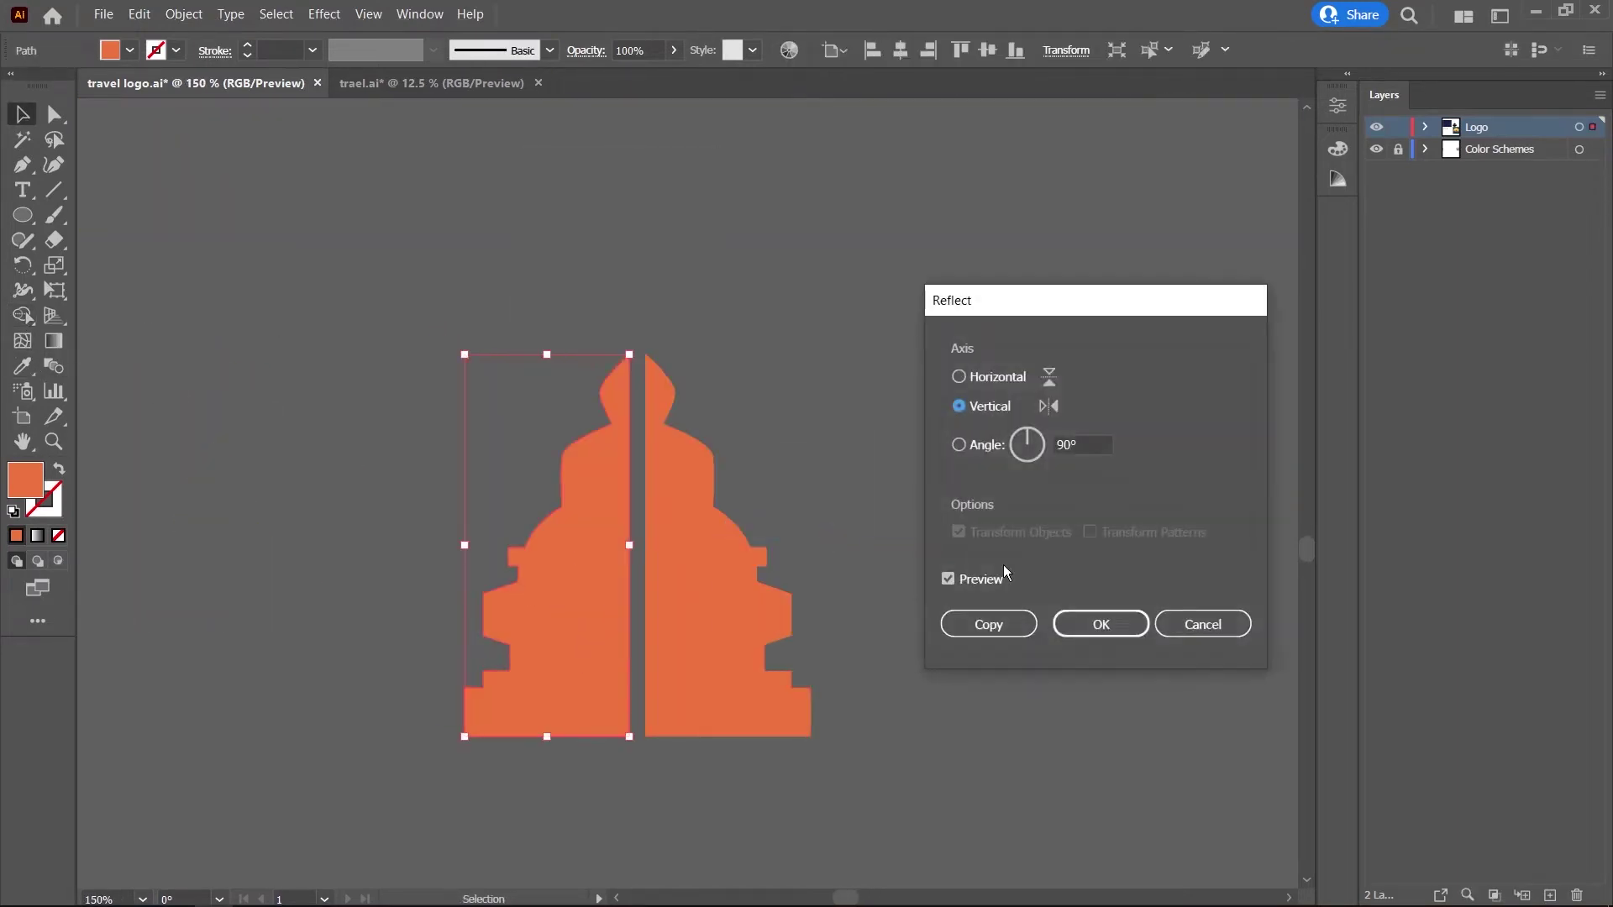
left_click(1117, 623)
key("ctrl+plus")
key("ctrl+plus")
key("ctrl+plus")
left_click_drag(698, 449, 719, 448)
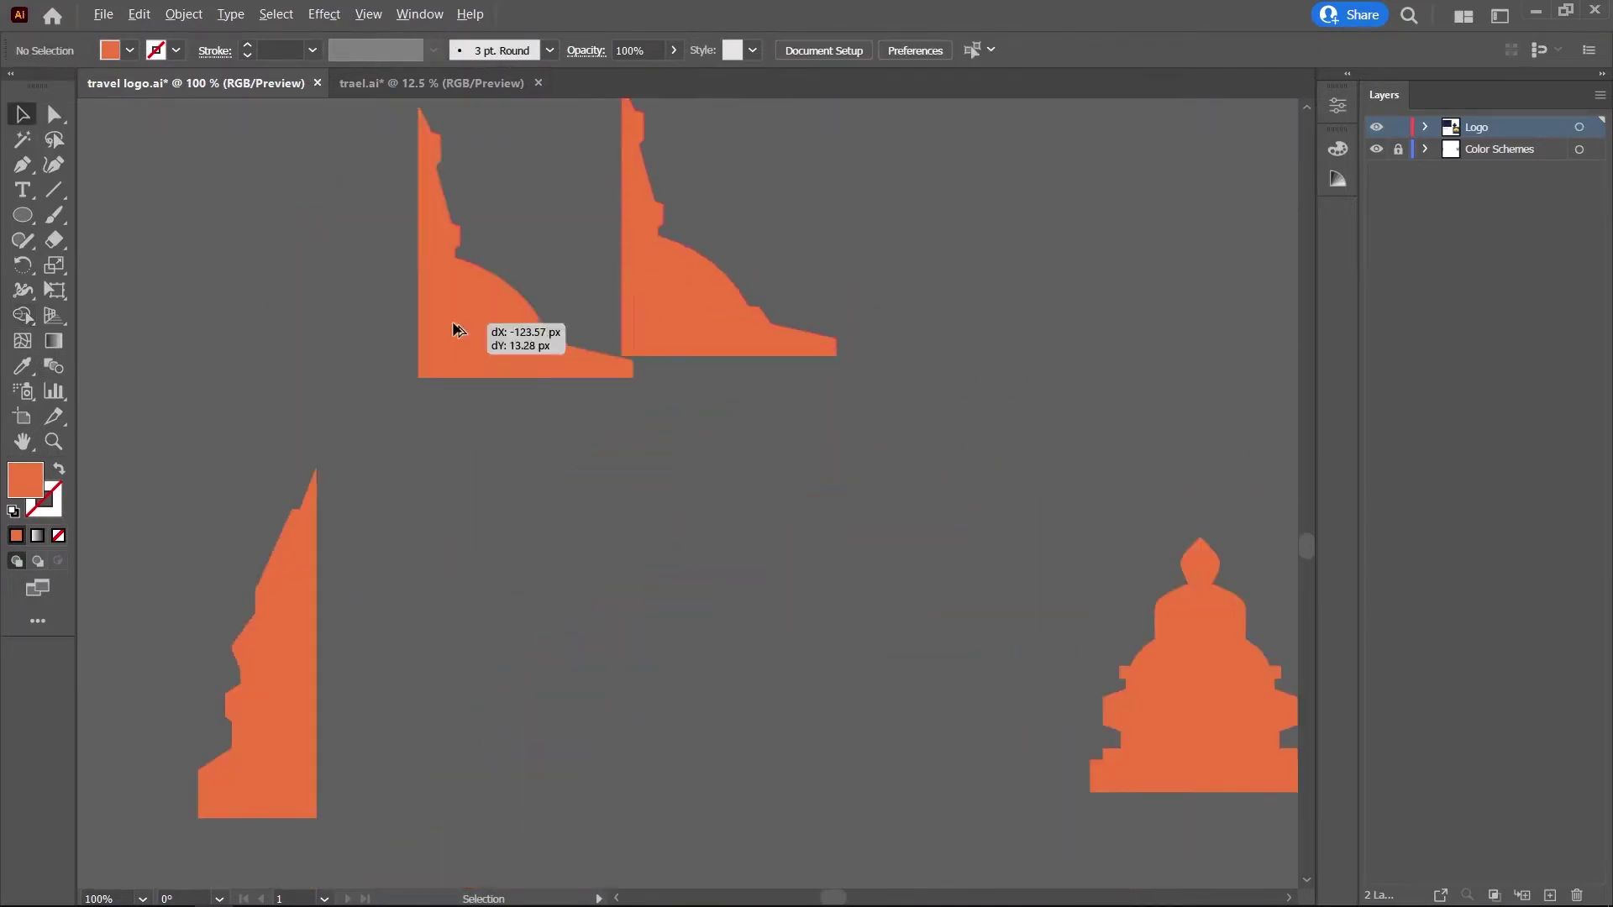
Reflect the dome half, slide it against its mirror, and merge both into one.
right_click(474, 319)
left_click(738, 695)
left_click(1101, 623)
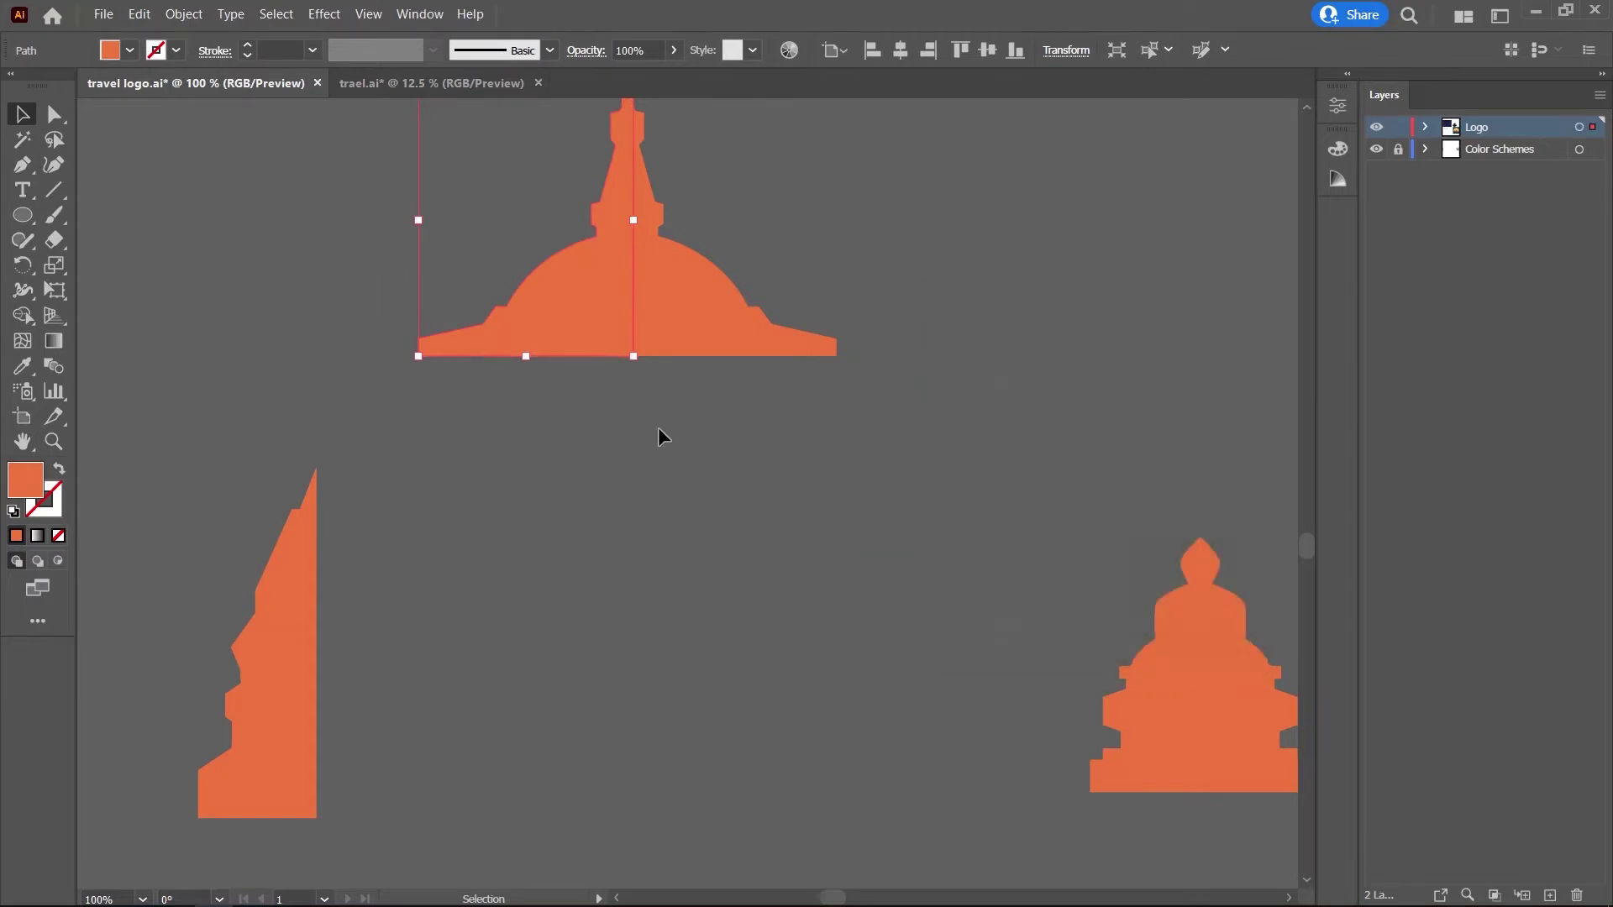
key("ctrl+plus")
key("ctrl+plus")
left_click_drag(526, 396, 504, 413)
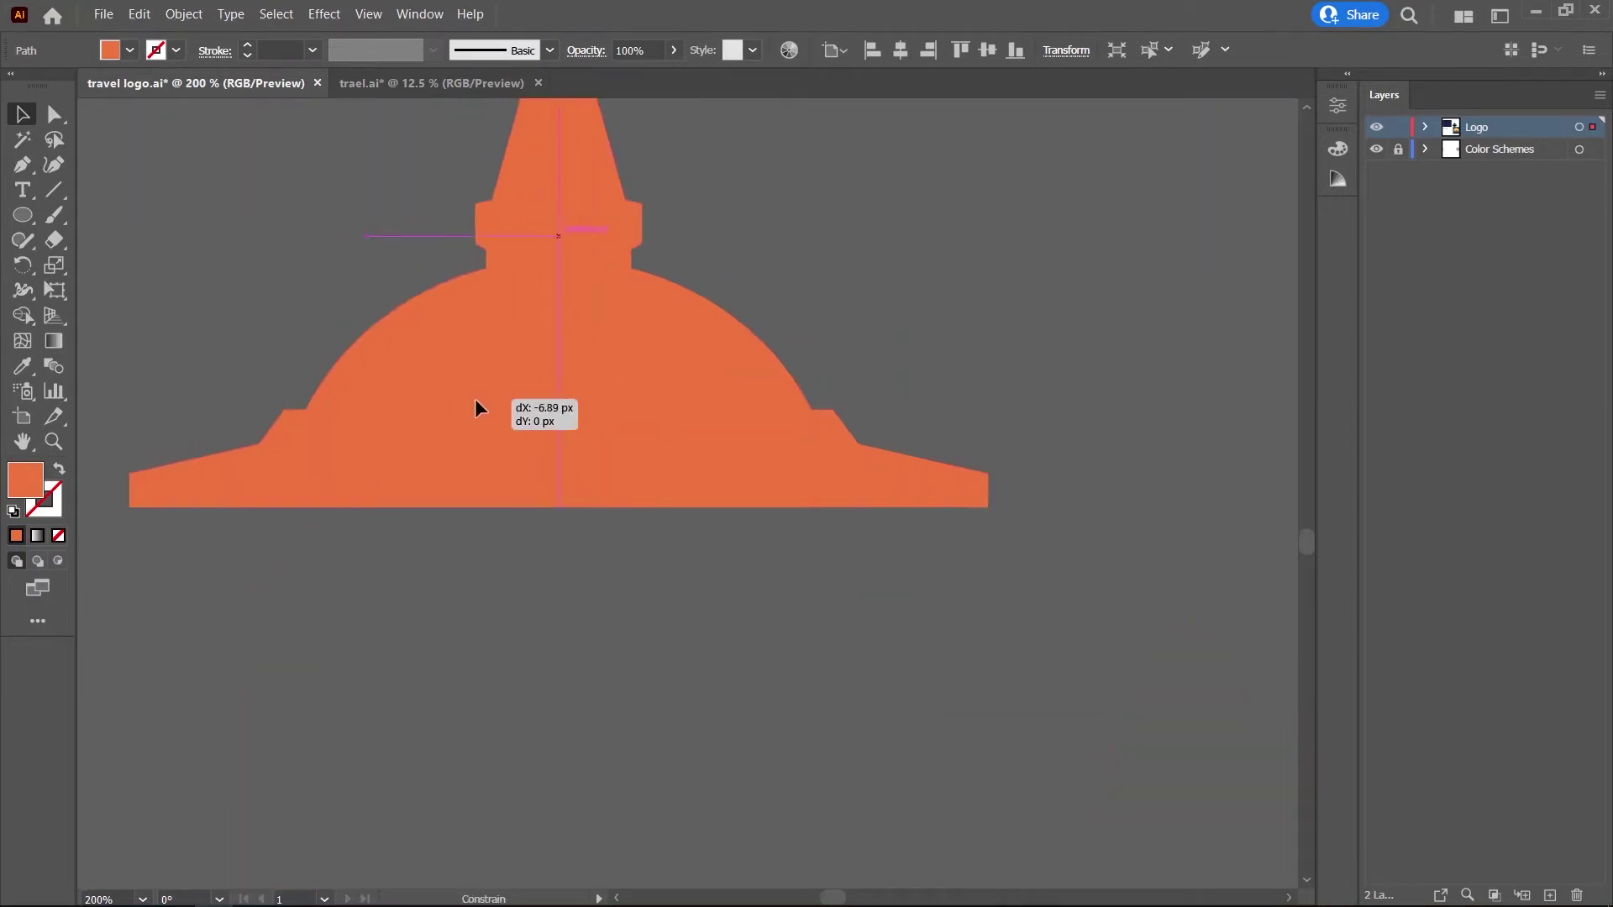
left_click(23, 367)
left_click(485, 463)
key("v")
key("ctrl+minus")
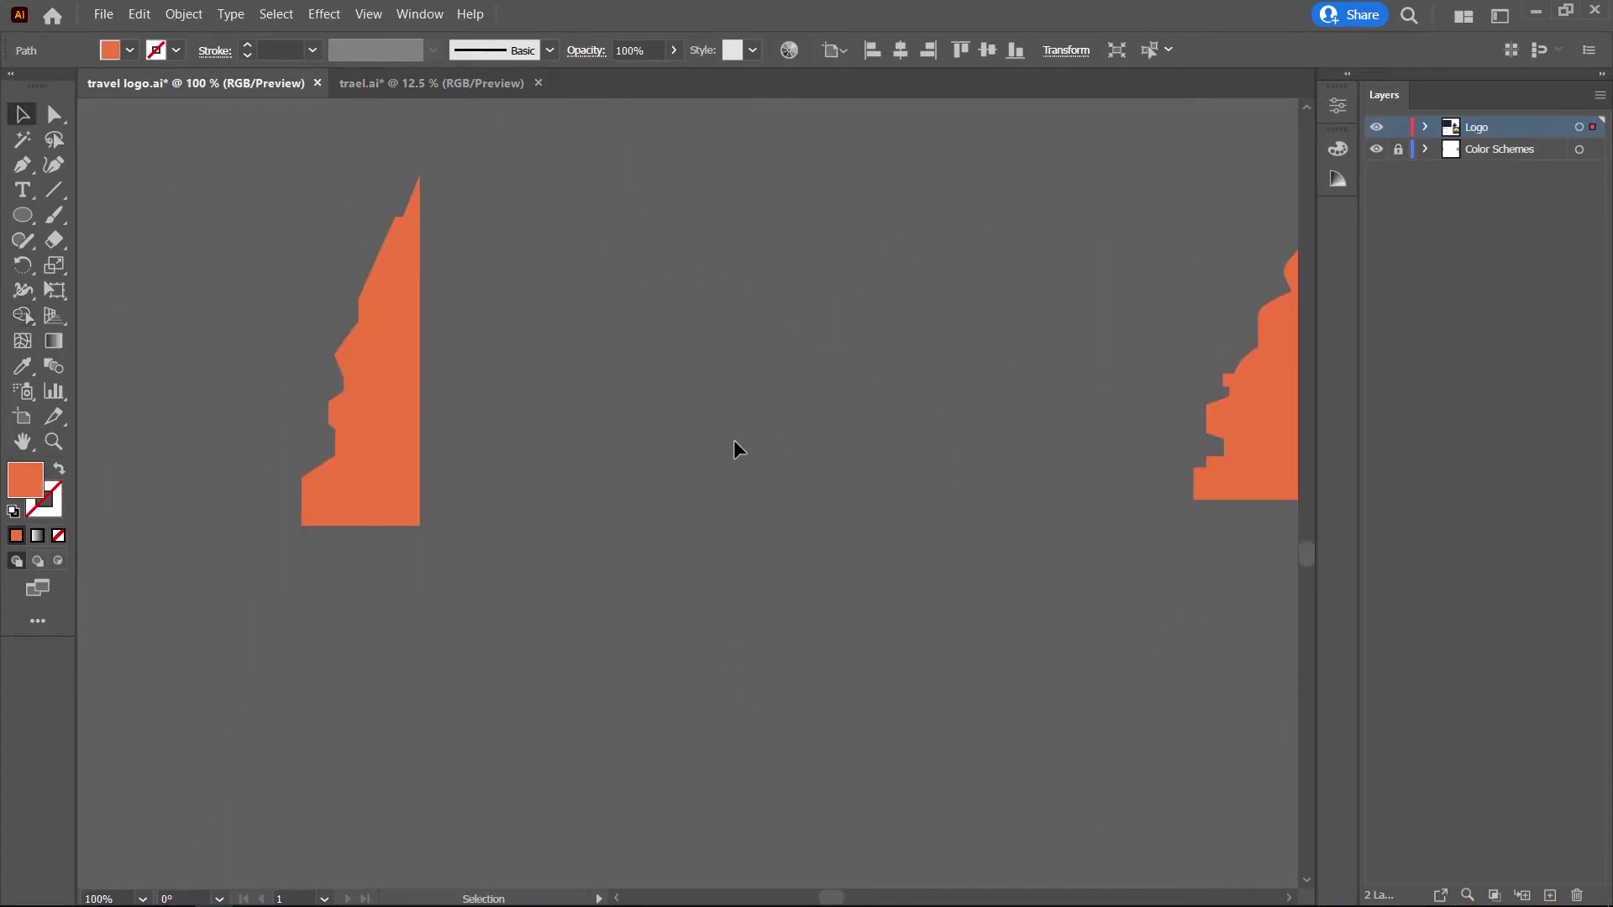
scroll(380, 330, "up", 1)
Duplicate and vertically reflect the spire half, placing it against the left half.
left_click_drag(380, 330, 605, 346)
right_click(605, 332)
left_click(893, 707)
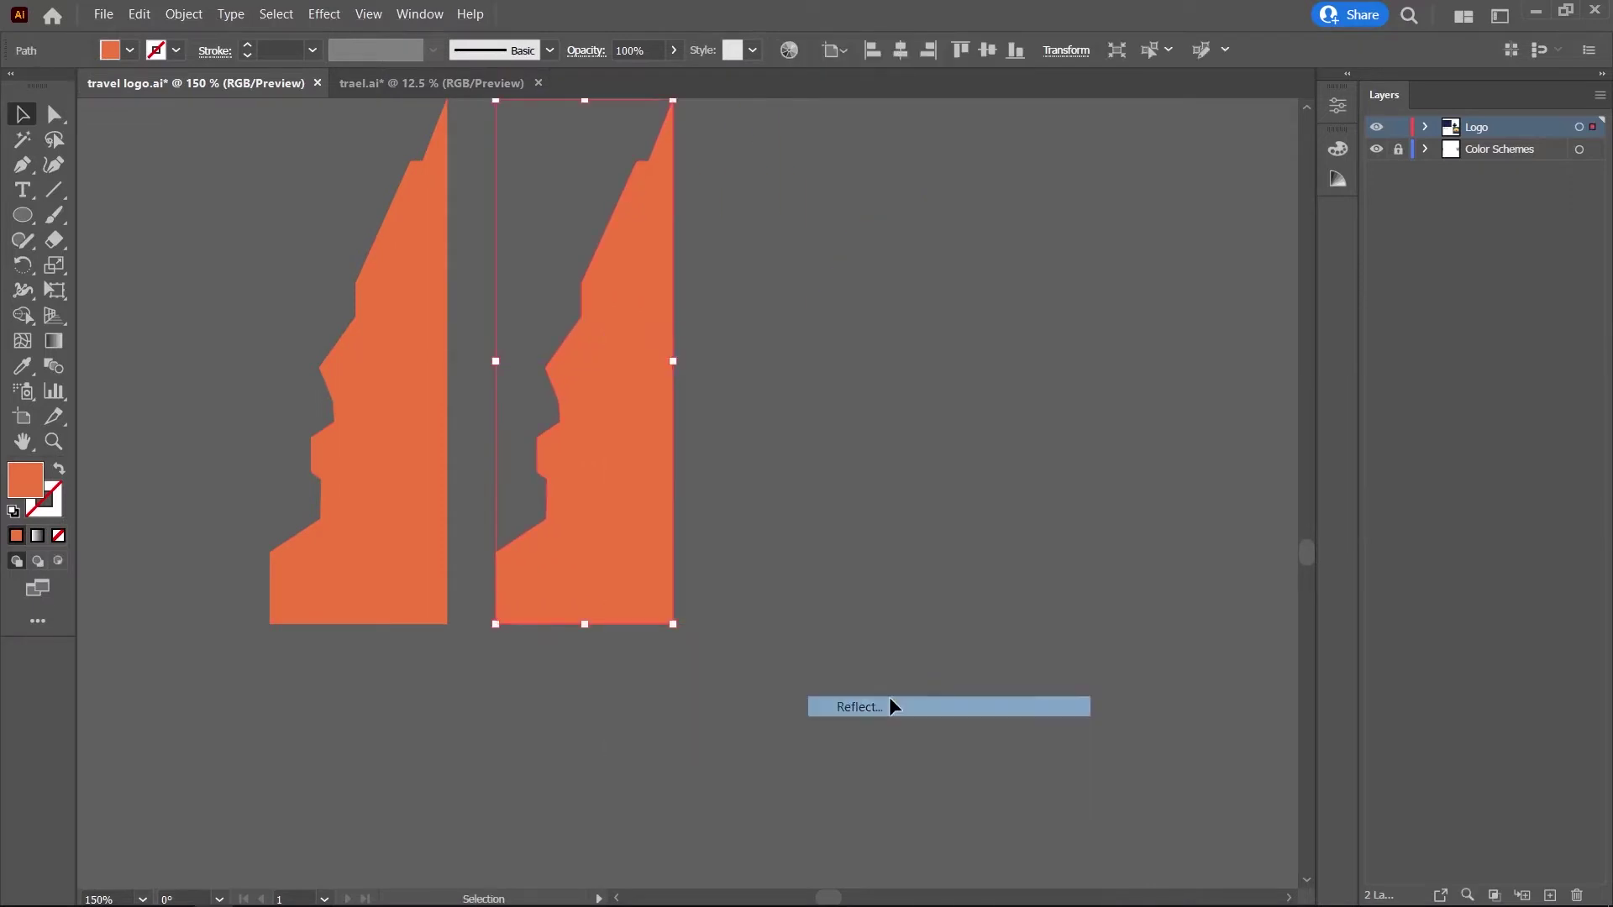
key("Return")
left_click_drag(561, 494, 514, 494)
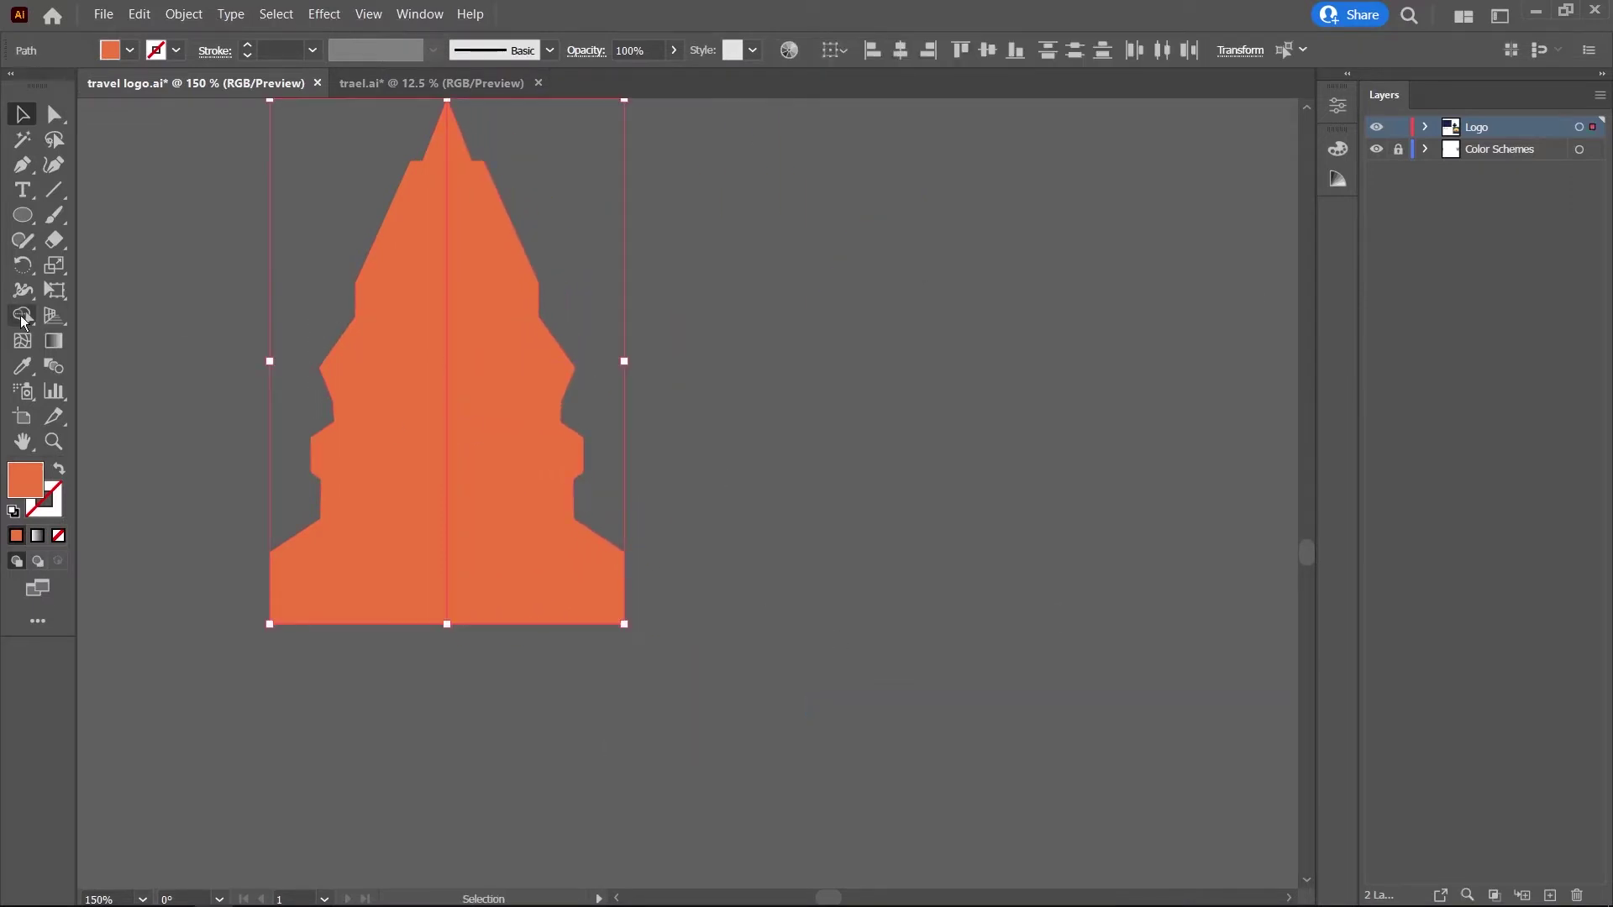
Reposition and enlarge the temple silhouettes to start the row.
key("ctrl+minus")
key("ctrl+minus")
key("ctrl+minus")
scroll(557, 411, "up", 3)
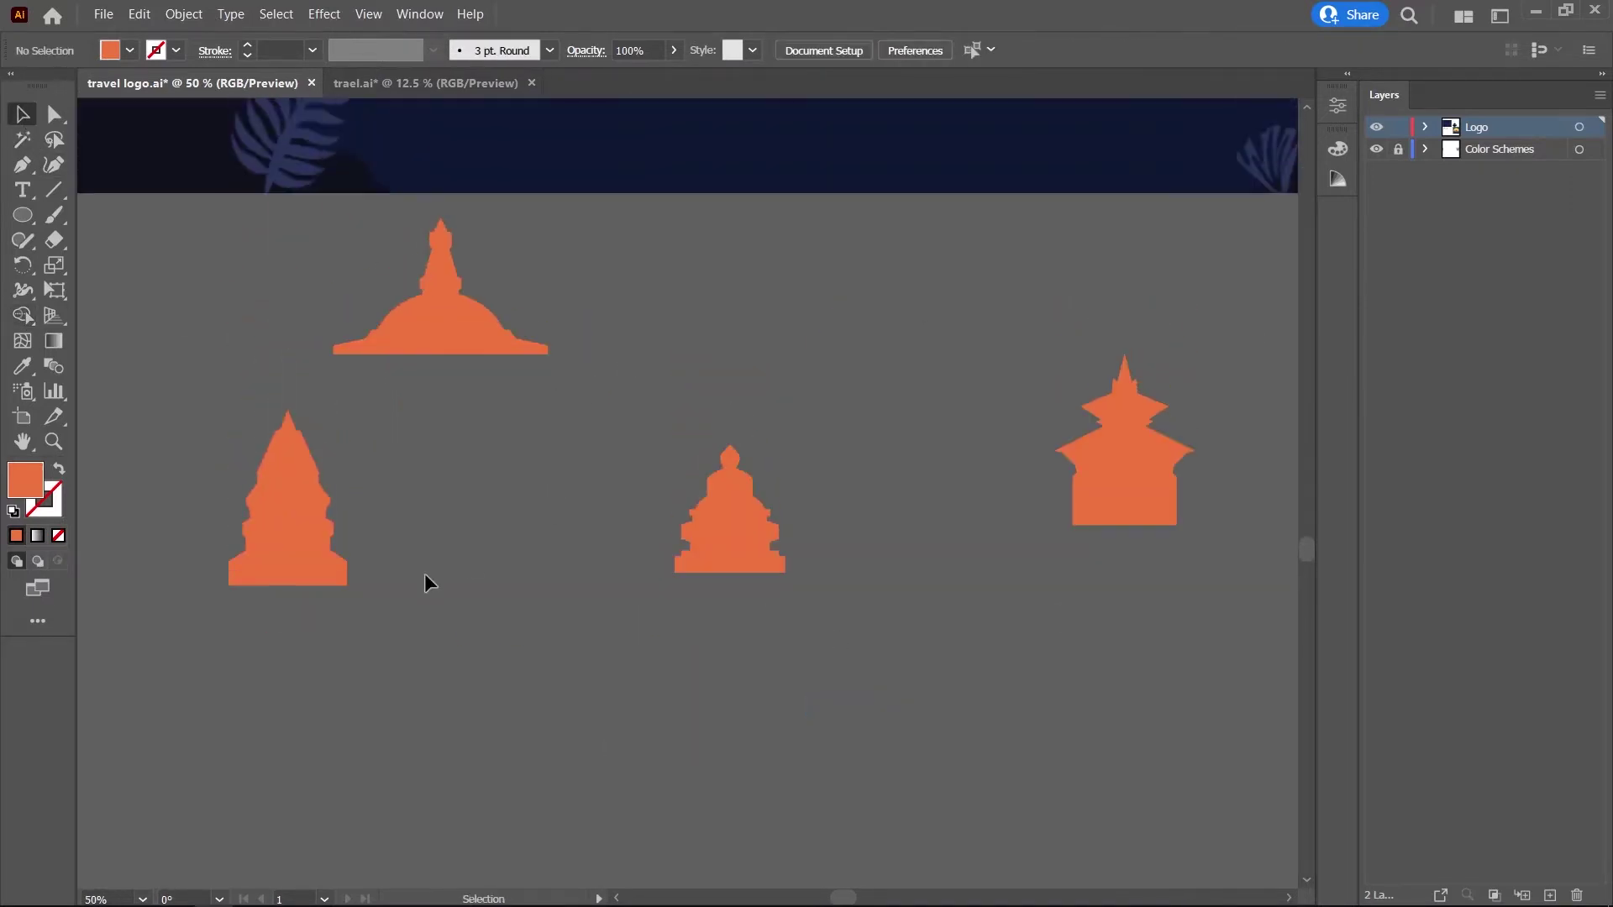
left_click_drag(308, 524, 438, 578)
mouse_move(721, 542)
left_mouse_down()
mouse_move(560, 597)
mouse_move(601, 586)
left_mouse_up()
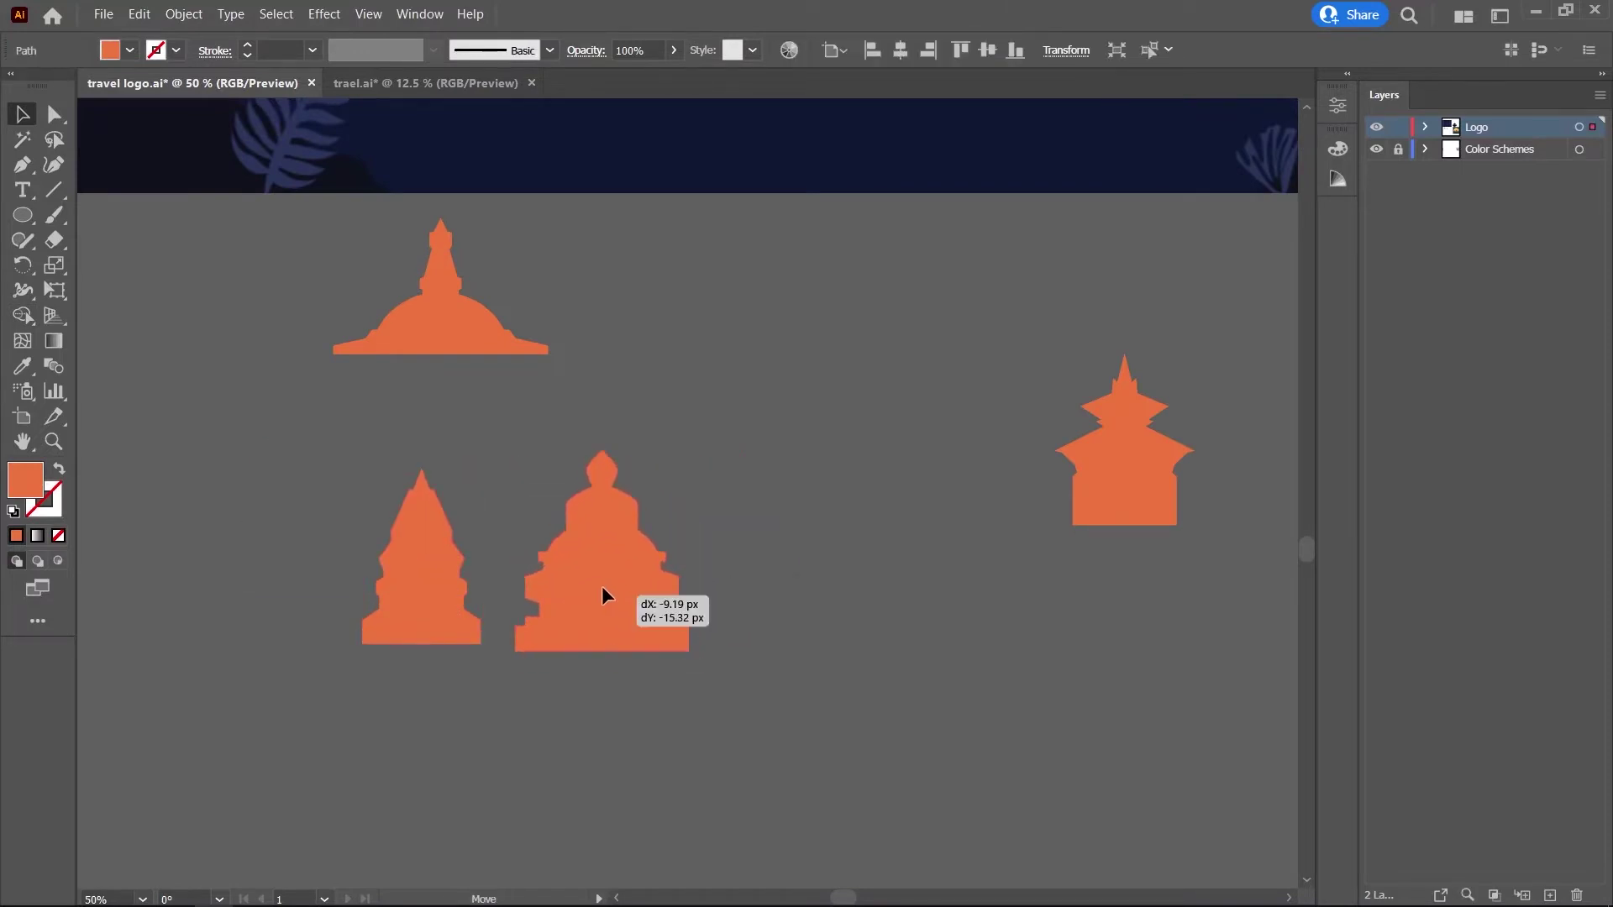
left_click(798, 682)
scroll(820, 689, "down", 1)
Move the stupa beside the temple and enlarge it to match the others.
mouse_move(430, 294)
left_mouse_down()
mouse_move(800, 440)
mouse_move(829, 525)
left_mouse_up()
left_click_drag(947, 478, 1042, 495)
left_click_drag(932, 530, 896, 535)
left_click(1103, 580)
Move all four temple silhouettes together next to the hiker logo.
scroll(756, 425, "down", 3)
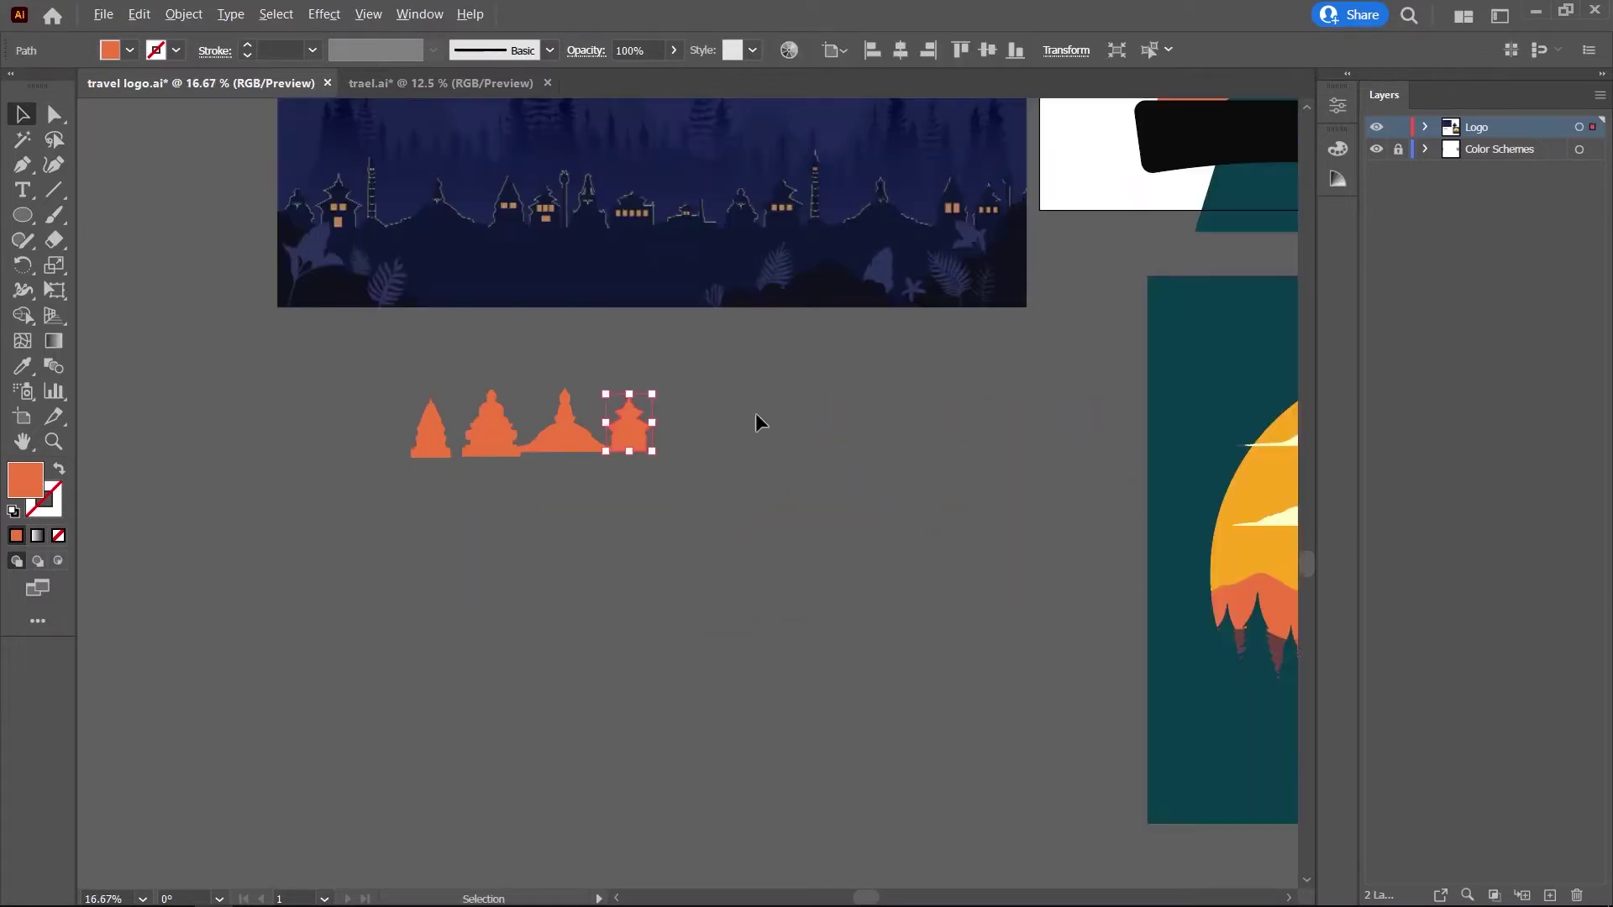
scroll(353, 543, "down", 1)
left_click_drag(504, 445, 353, 543)
scroll(353, 544, "up", 1)
mouse_move(218, 495)
left_mouse_down()
mouse_move(850, 206)
mouse_move(1072, 323)
left_mouse_up()
Colour the temples navy and move them onto the logo's horizon, nudging the left and dome temples.
scroll(1071, 322, "down", 1)
left_click(663, 193)
scroll(1101, 286, "up", 4)
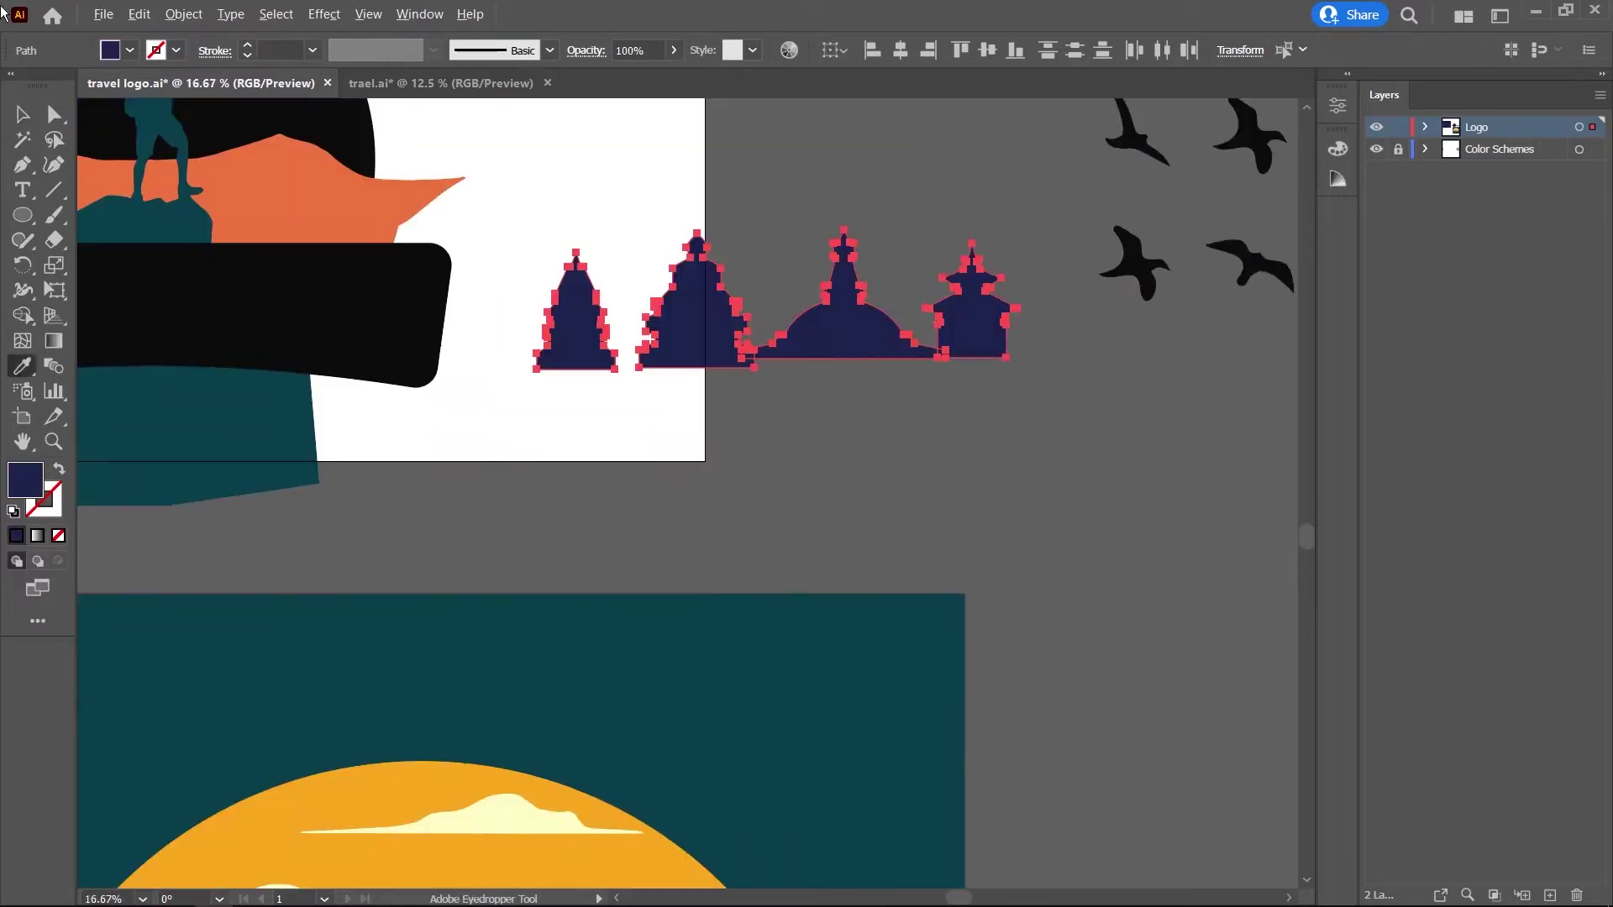
key("v")
scroll(537, 361, "down", 2)
scroll(512, 336, "up", 2)
mouse_move(860, 406)
left_mouse_down()
mouse_move(193, 284)
mouse_move(551, 378)
left_mouse_up()
scroll(551, 378, "down", 2)
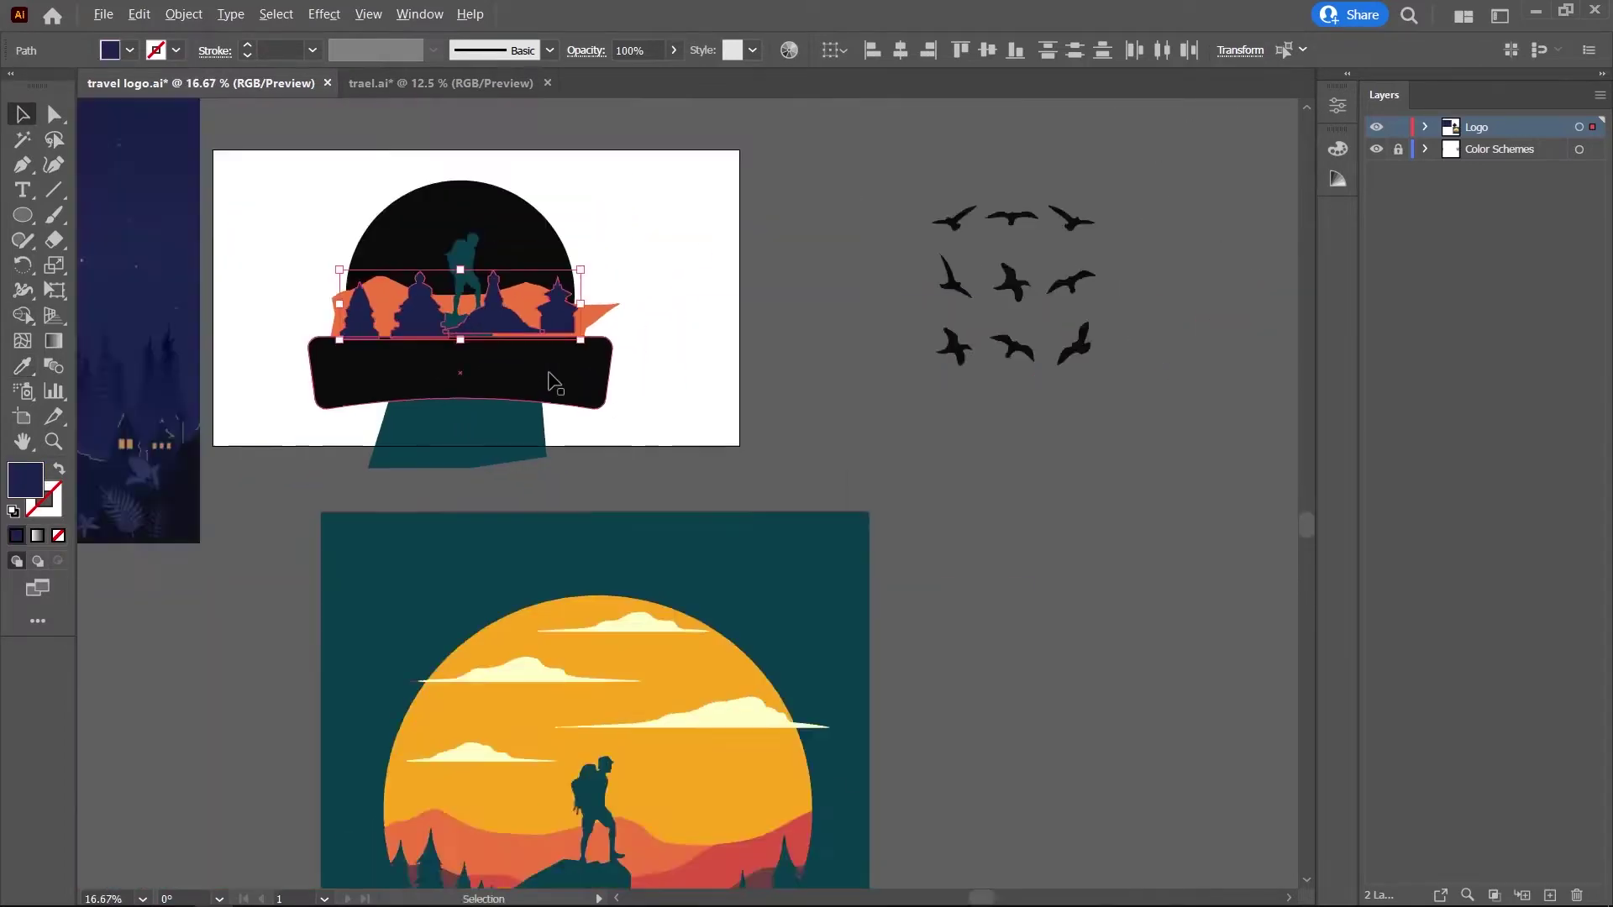
scroll(619, 349, "up", 2)
scroll(737, 425, "down", 1)
scroll(737, 425, "up", 2)
mouse_move(358, 373)
left_mouse_down()
mouse_move(383, 359)
mouse_move(394, 372)
left_mouse_up()
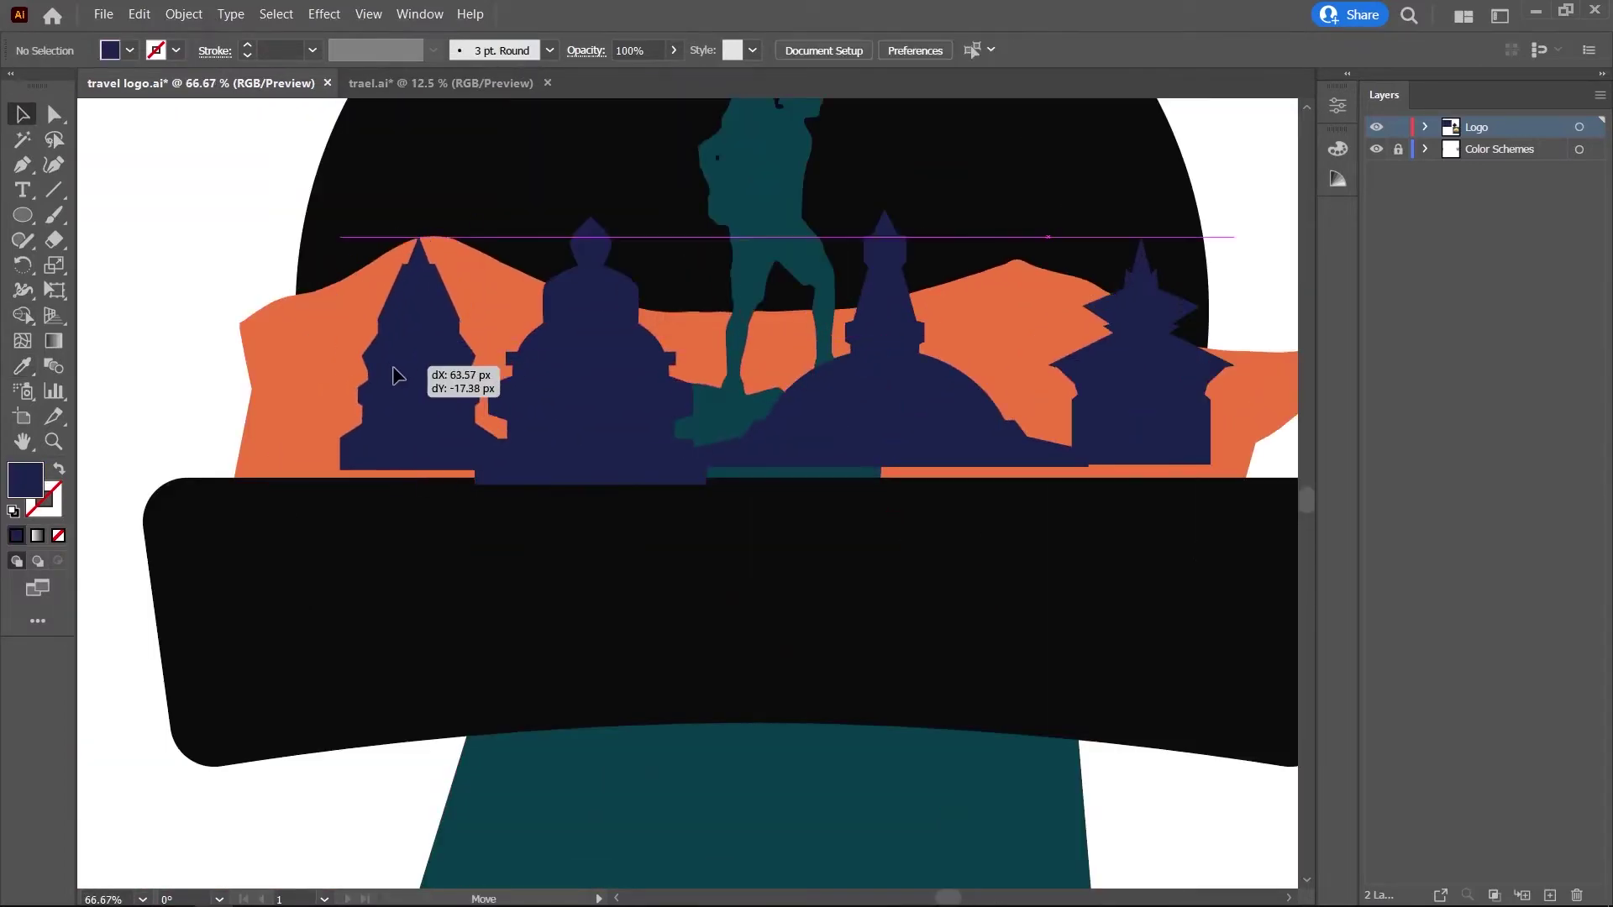
left_click_drag(880, 450, 863, 450)
Send the dome temple backward behind the teal hill.
left_click(1084, 395)
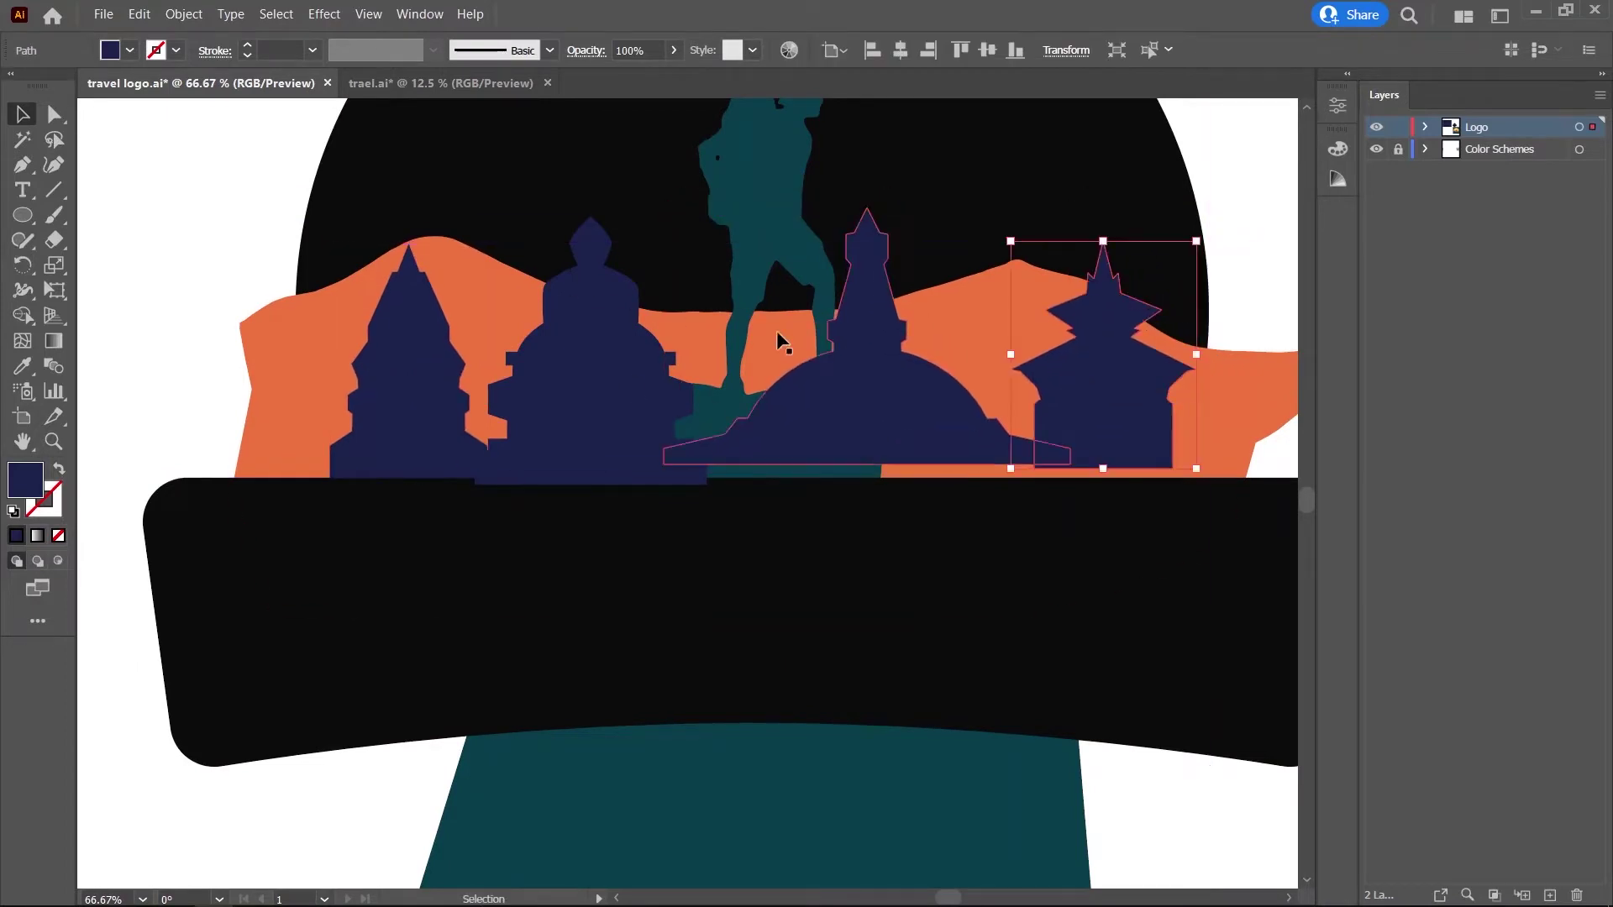
left_click(588, 353, "shift")
left_click(403, 327, "shift")
key("a")
scroll(491, 319, "down", 1)
key("v")
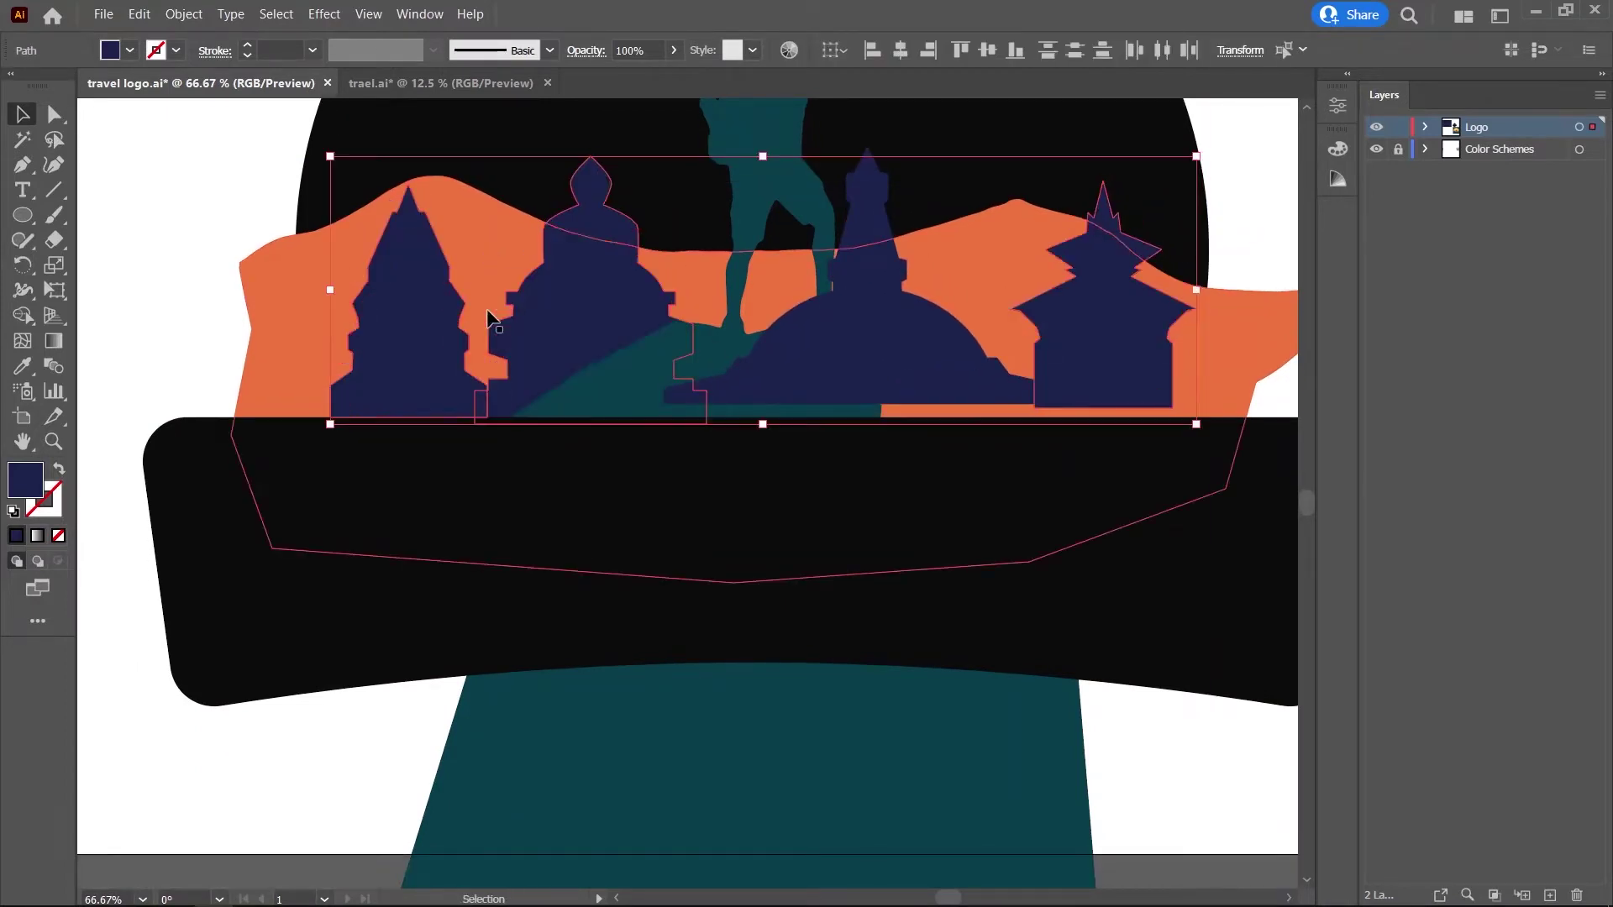
scroll(921, 417, "up", 1)
left_click(922, 417)
key("ctrl+[")
key("ctrl+minus")
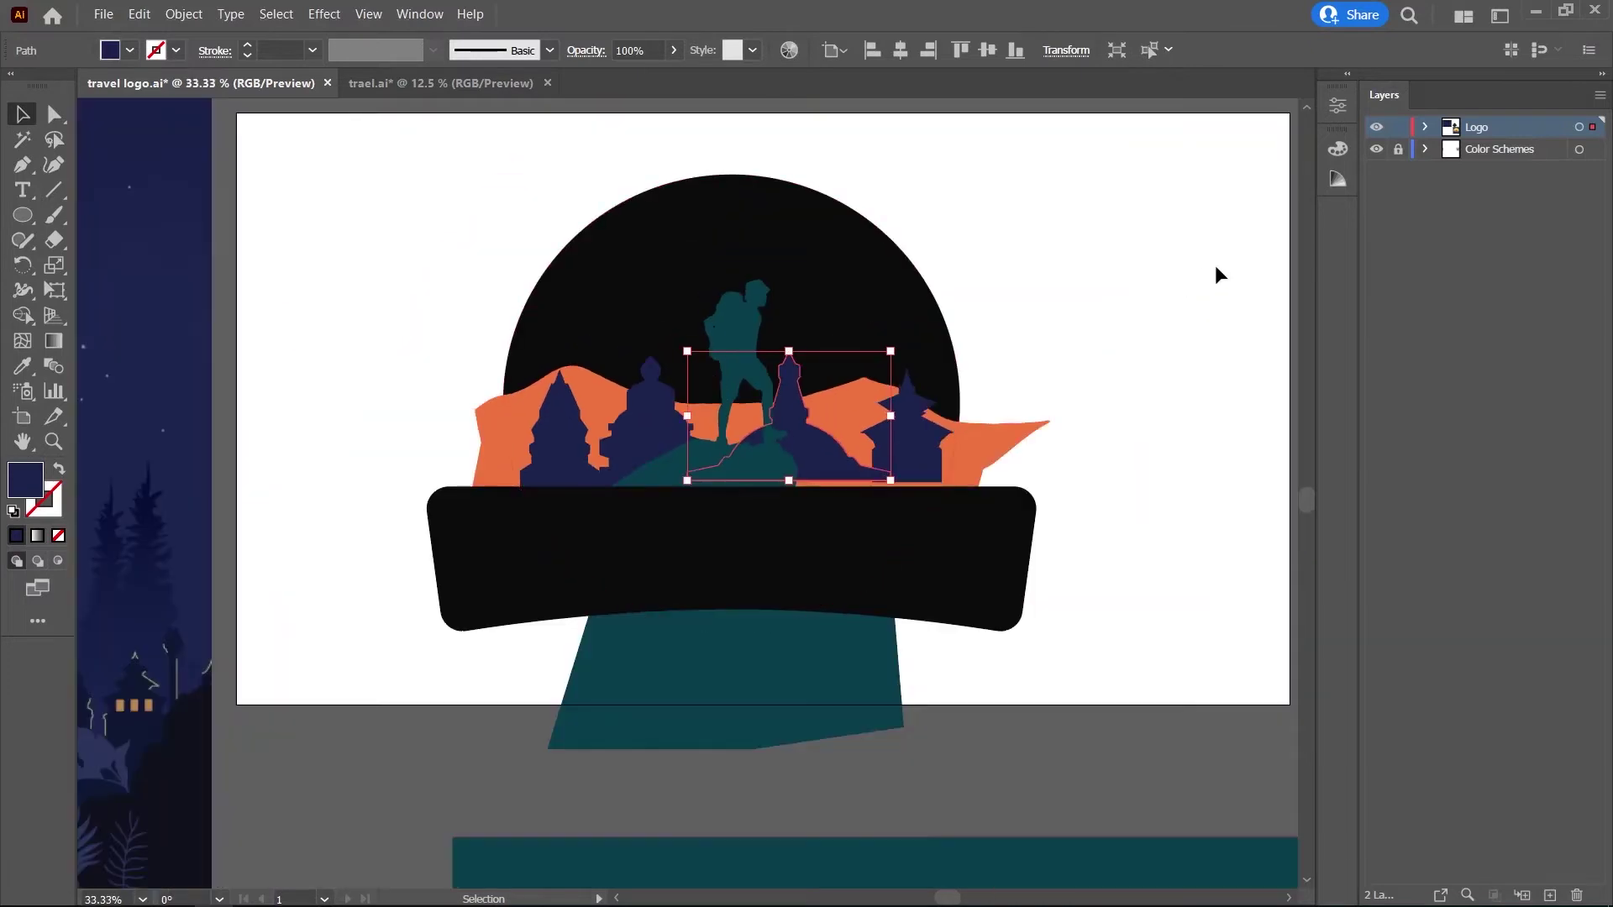
key("ctrl+plus")
Move the stupa and left temple up and right, then nudge the stupa into place.
left_click(561, 401)
left_click(588, 521)
left_click(529, 519, "shift")
mouse_move(529, 518)
left_mouse_down()
mouse_move(563, 476)
mouse_move(667, 454)
mouse_move(677, 468)
left_mouse_up()
left_click(258, 288)
left_click_drag(538, 501, 564, 501)
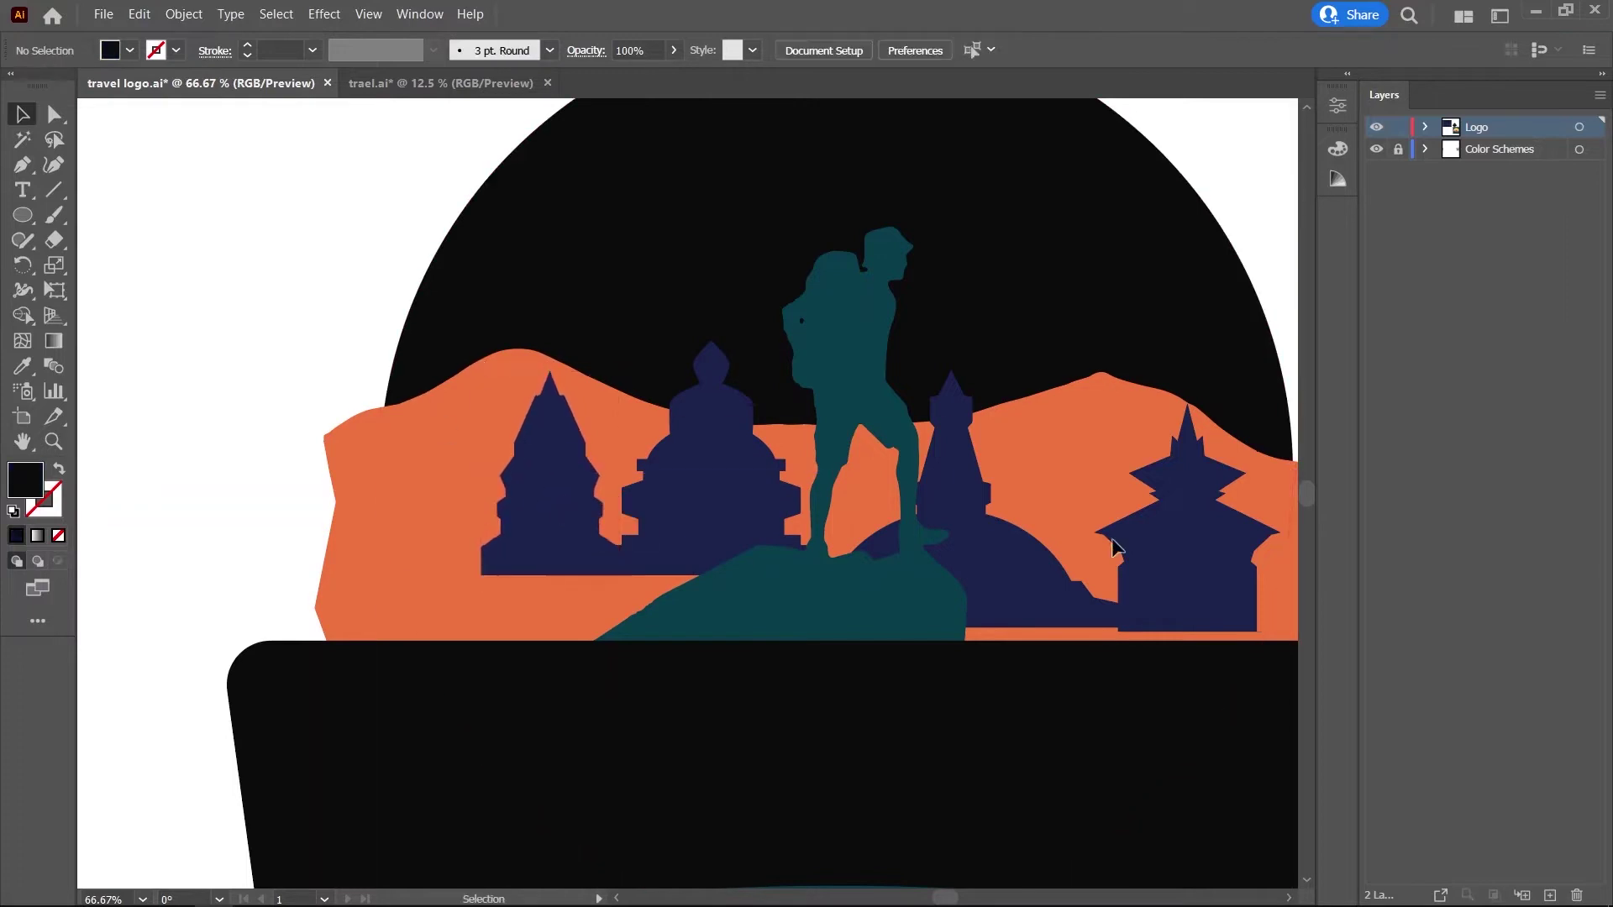
Resize the dome temple shape and select the right pagoda.
key("ctrl+plus")
mouse_move(903, 513)
left_mouse_down()
mouse_move(1185, 453)
mouse_move(944, 547)
mouse_move(854, 477)
mouse_move(892, 491)
mouse_move(850, 494)
left_mouse_up()
key("ctrl+minus")
left_click(727, 502)
key("ctrl+minus")
key("ctrl+minus")
Shift the whole temple group slightly left and scale it a little larger.
scroll(1066, 434, "down", 2)
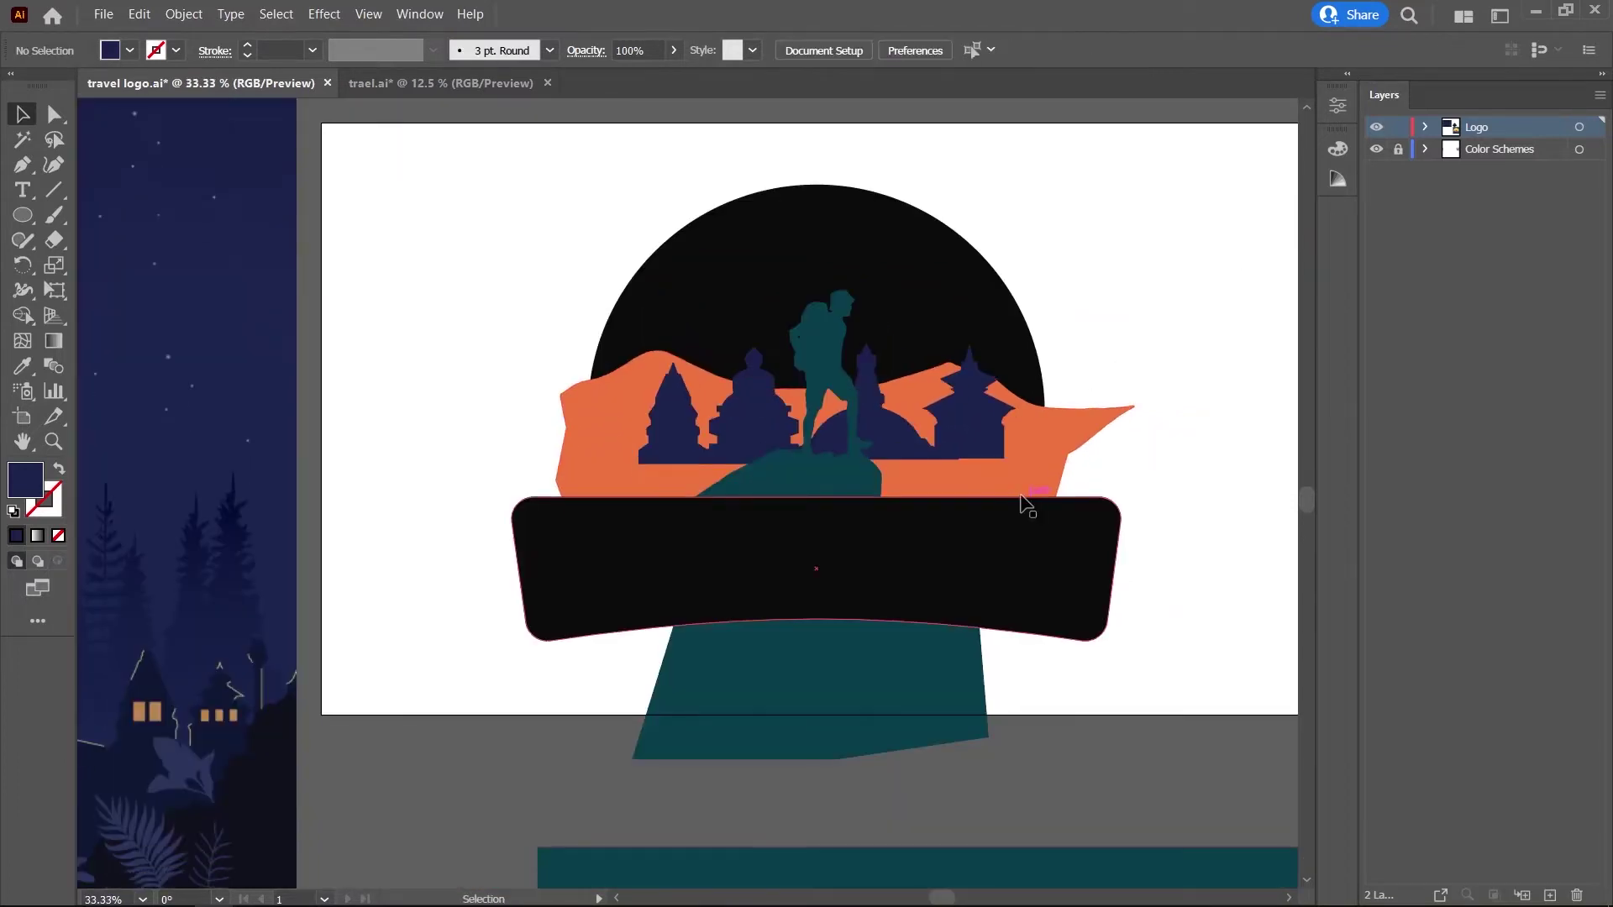
scroll(919, 567, "up", 1, "alt")
left_click(550, 361)
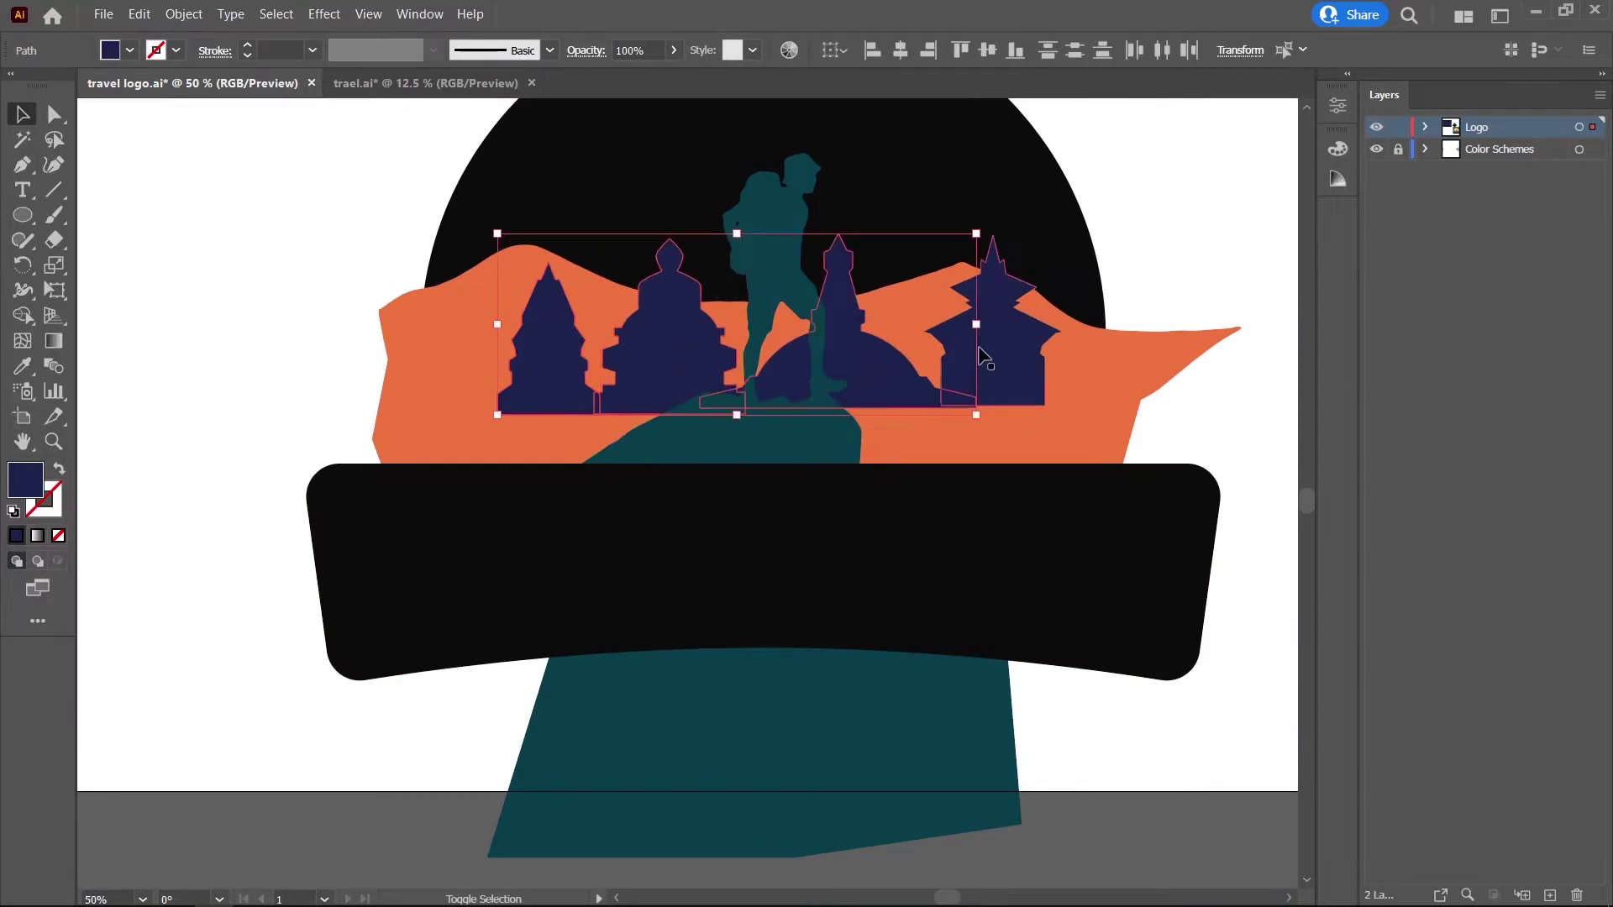
key("v")
left_click_drag(1004, 353, 989, 360)
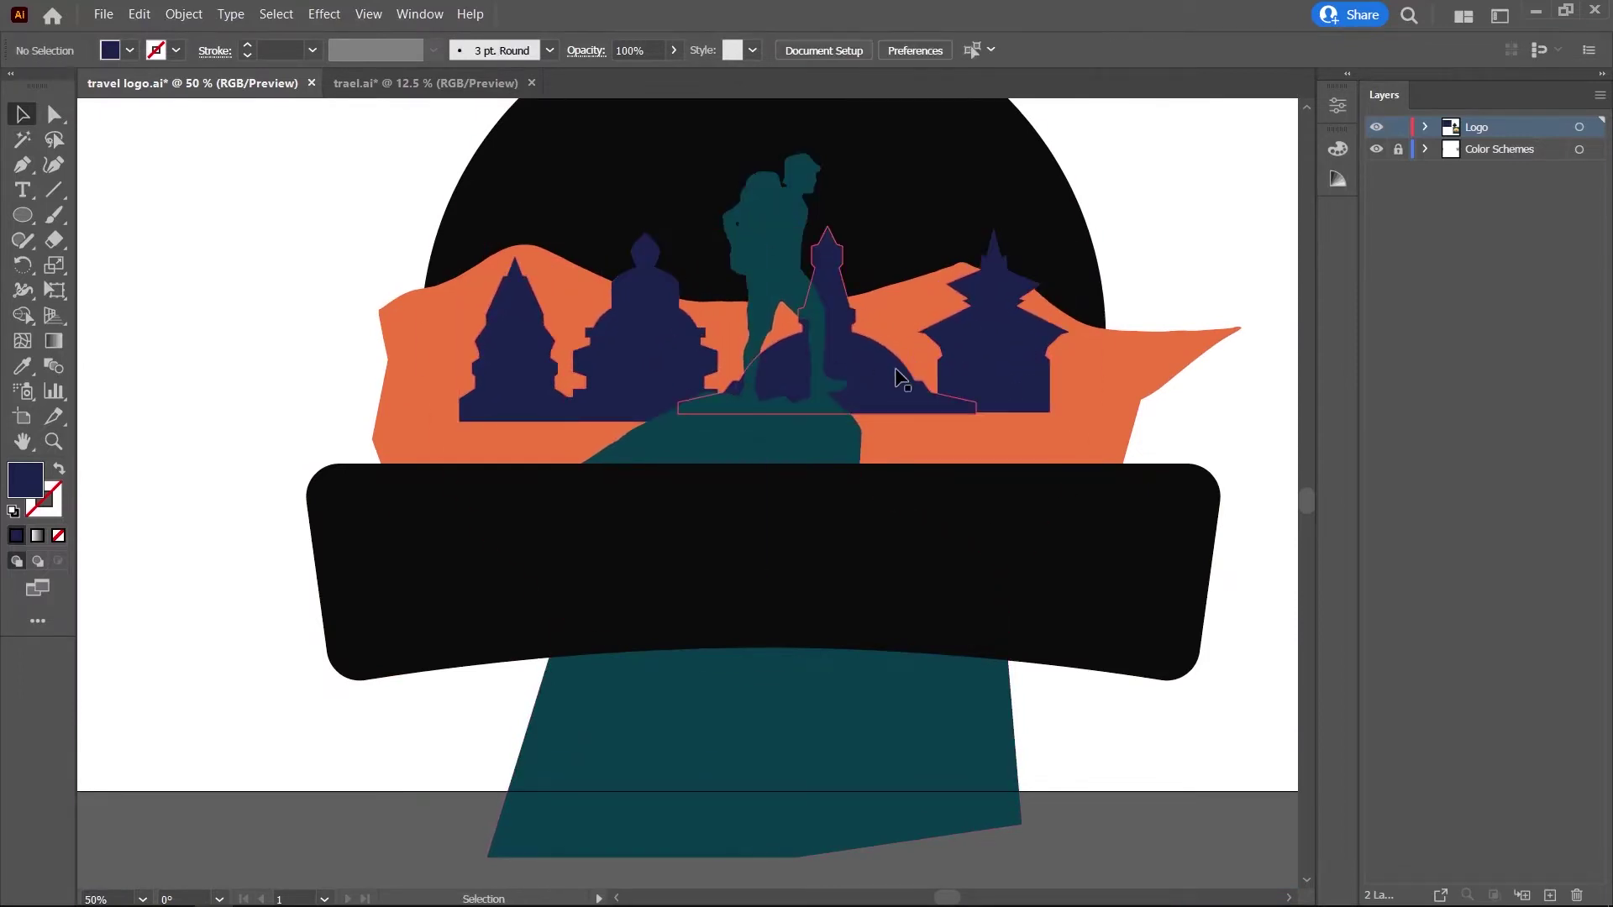
left_click_drag(764, 236, 1024, 310)
key("ctrl+shift+a")
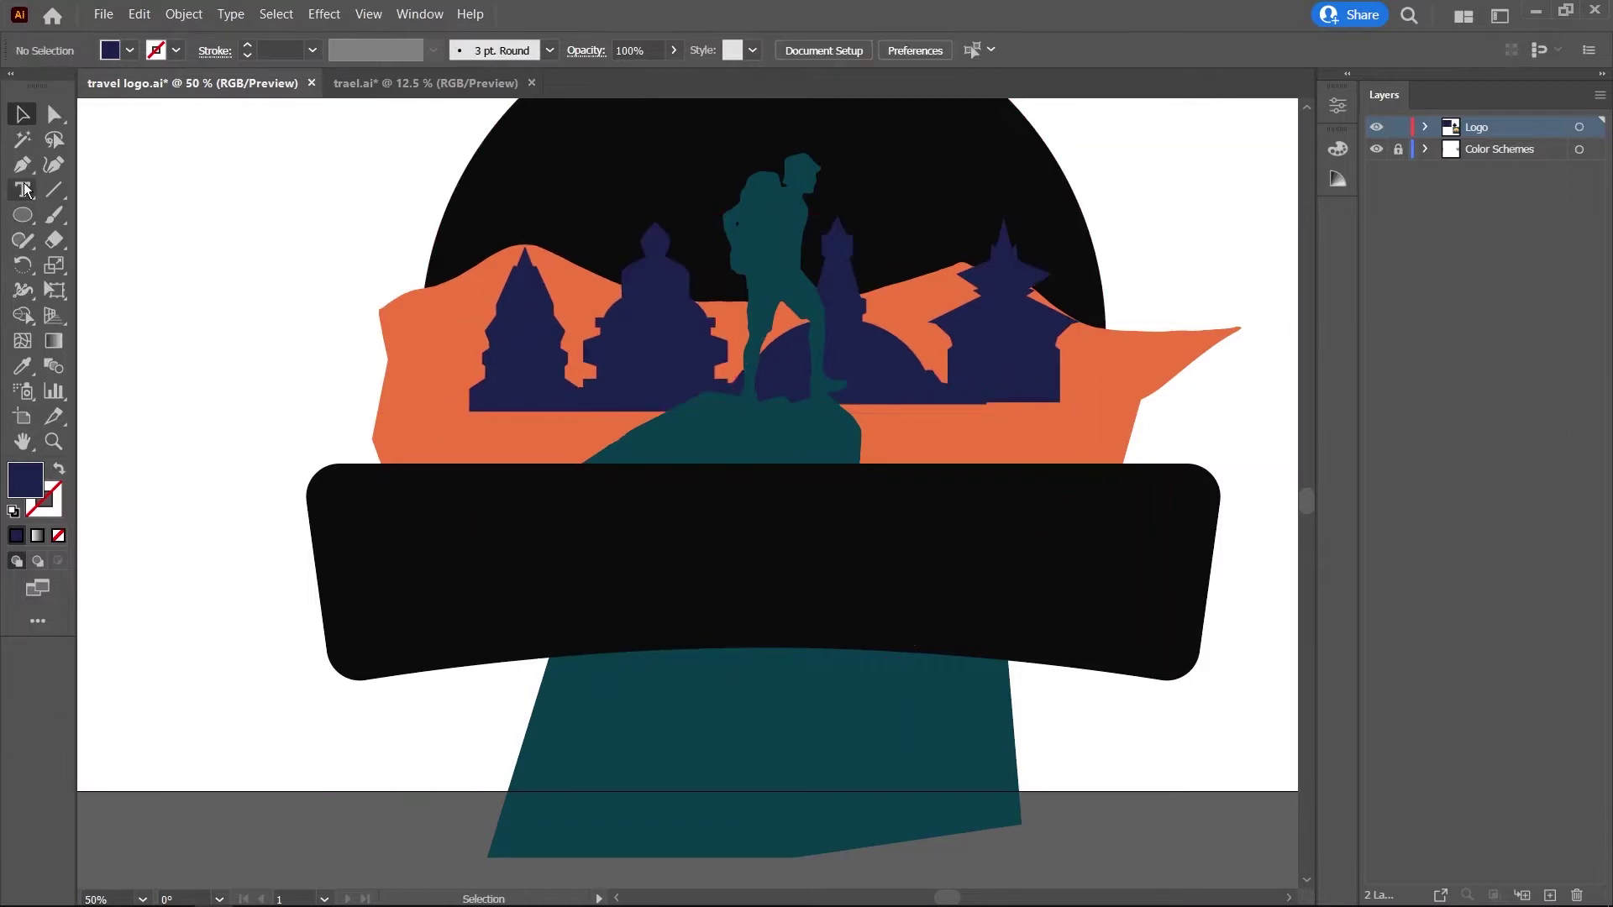
Draw a four-point navy polygon beneath the temples and send it backward behind the banner and hill.
left_click(446, 551)
left_click(923, 560)
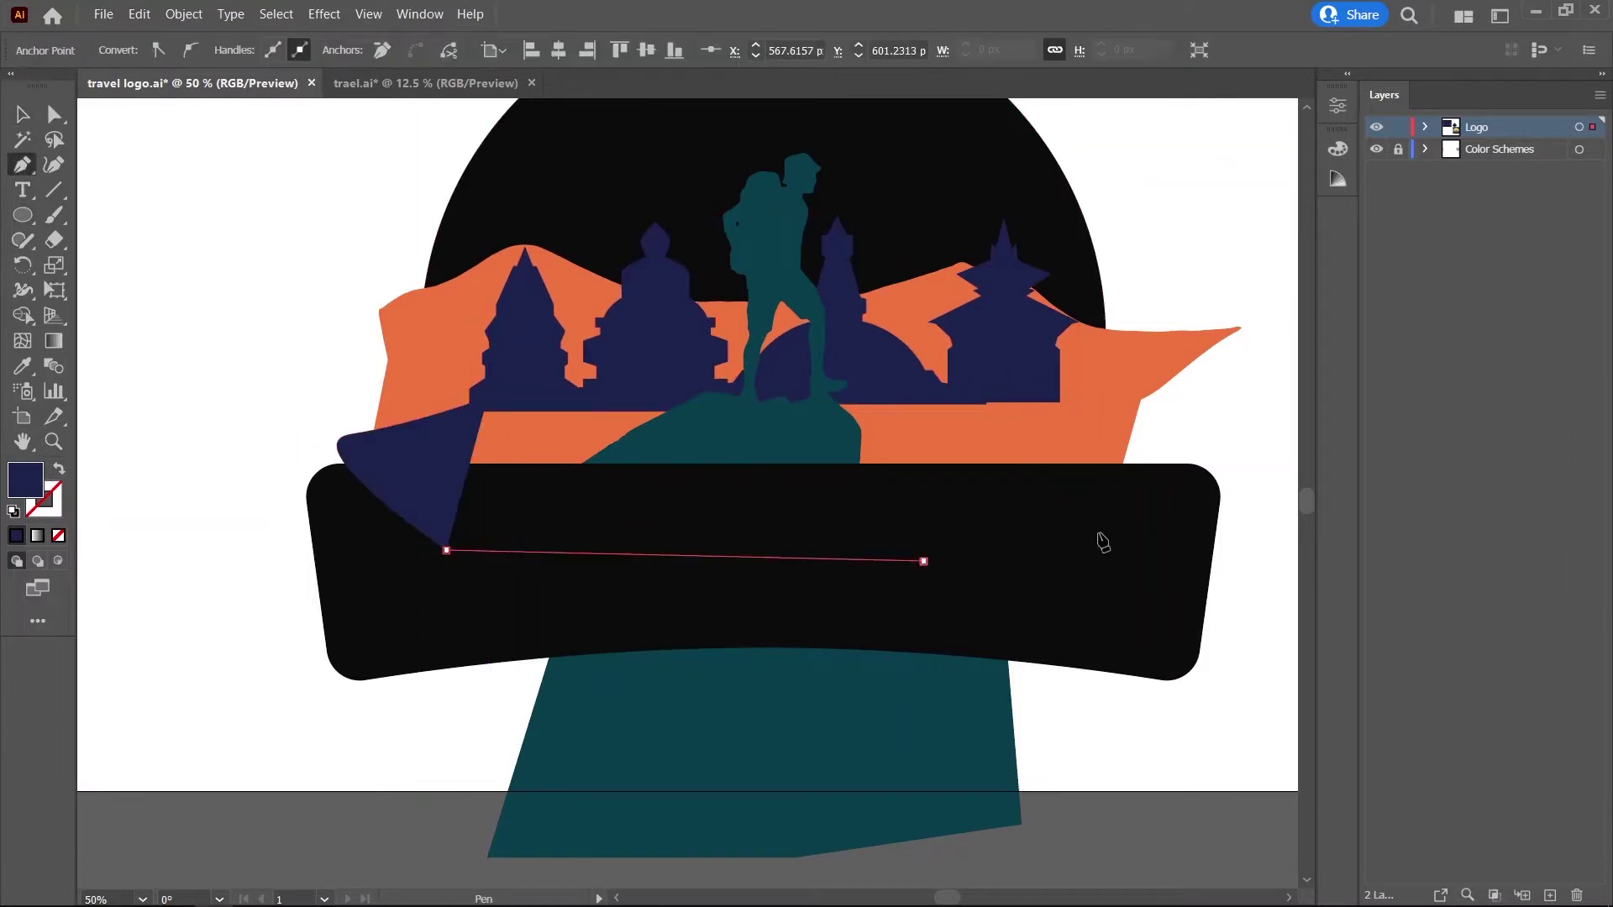
left_click(1216, 448)
left_click(1073, 370)
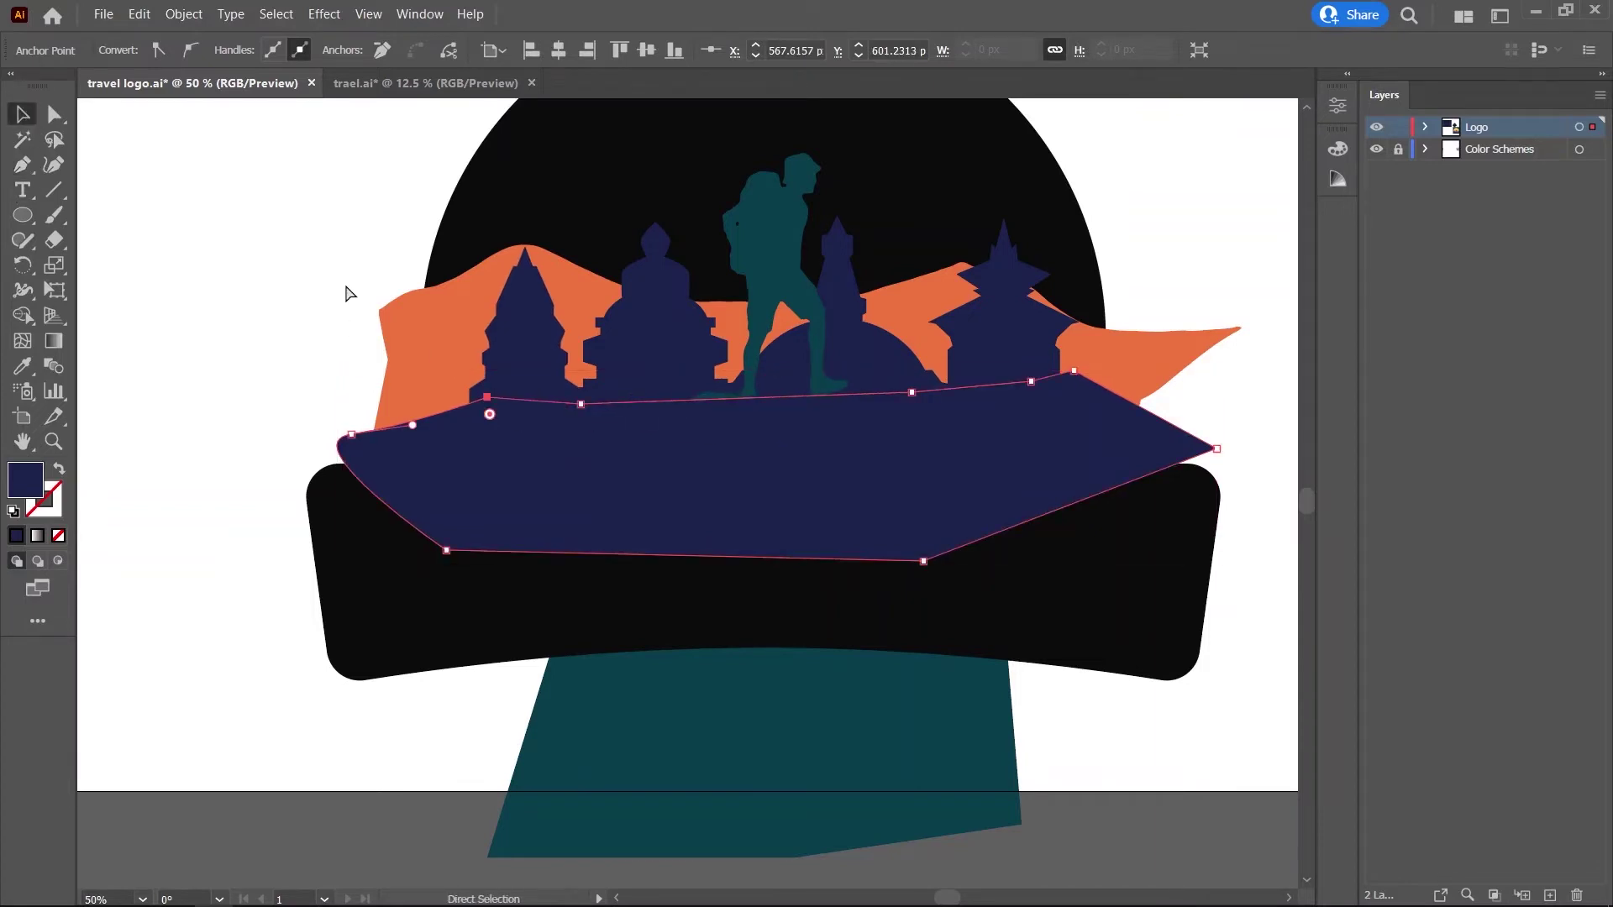
key("ctrl+bracketleft")
key("ctrl+bracketleft")
key("ctrl+minus")
key("ctrl+minus")
key("ctrl+plus")
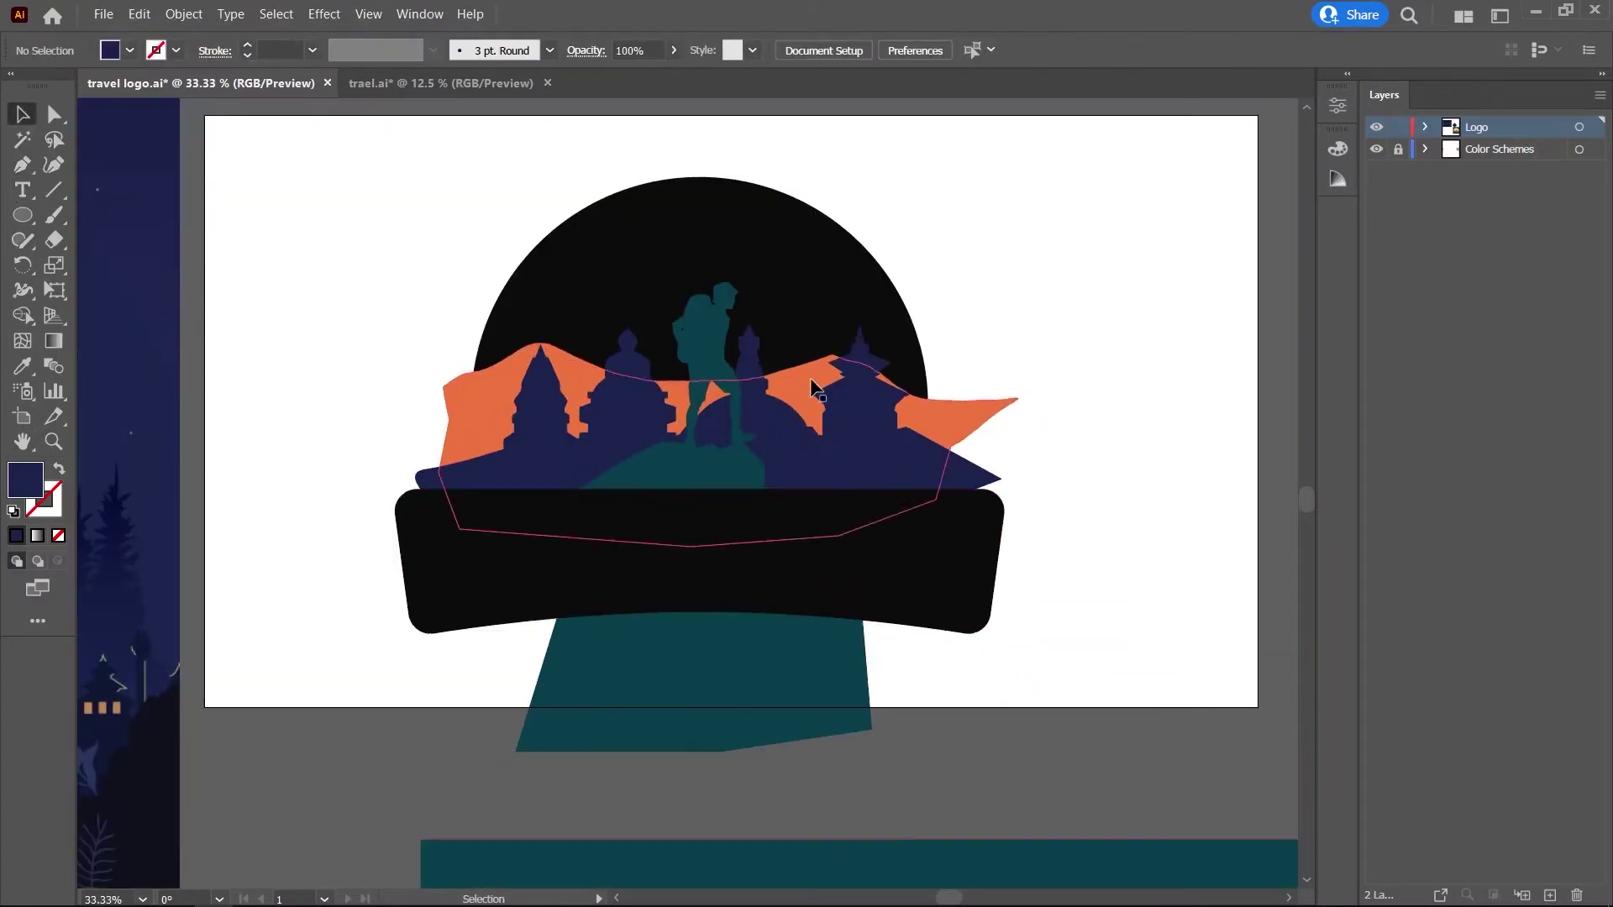
key("ctrl+shift+a")
scroll(1015, 565, "down", 3)
Outline the pine-tree area of the sunset artwork with a six-point Pen polygon.
scroll(1016, 565, "up", 3)
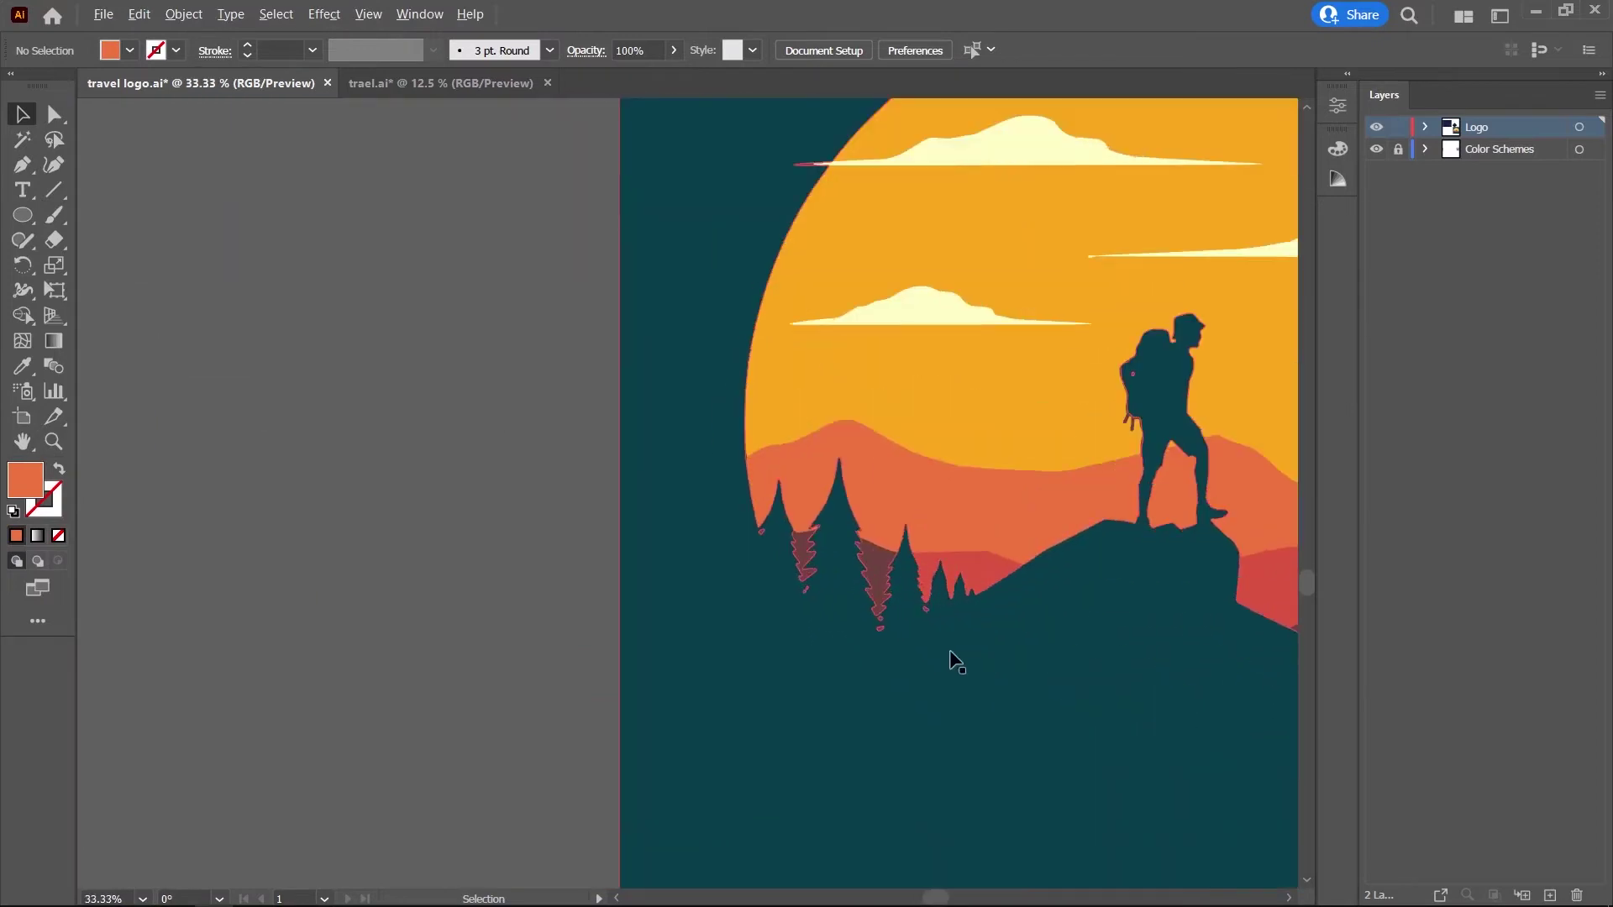
left_click(803, 554)
scroll(840, 528, "down", 3)
scroll(656, 668, "up", 3)
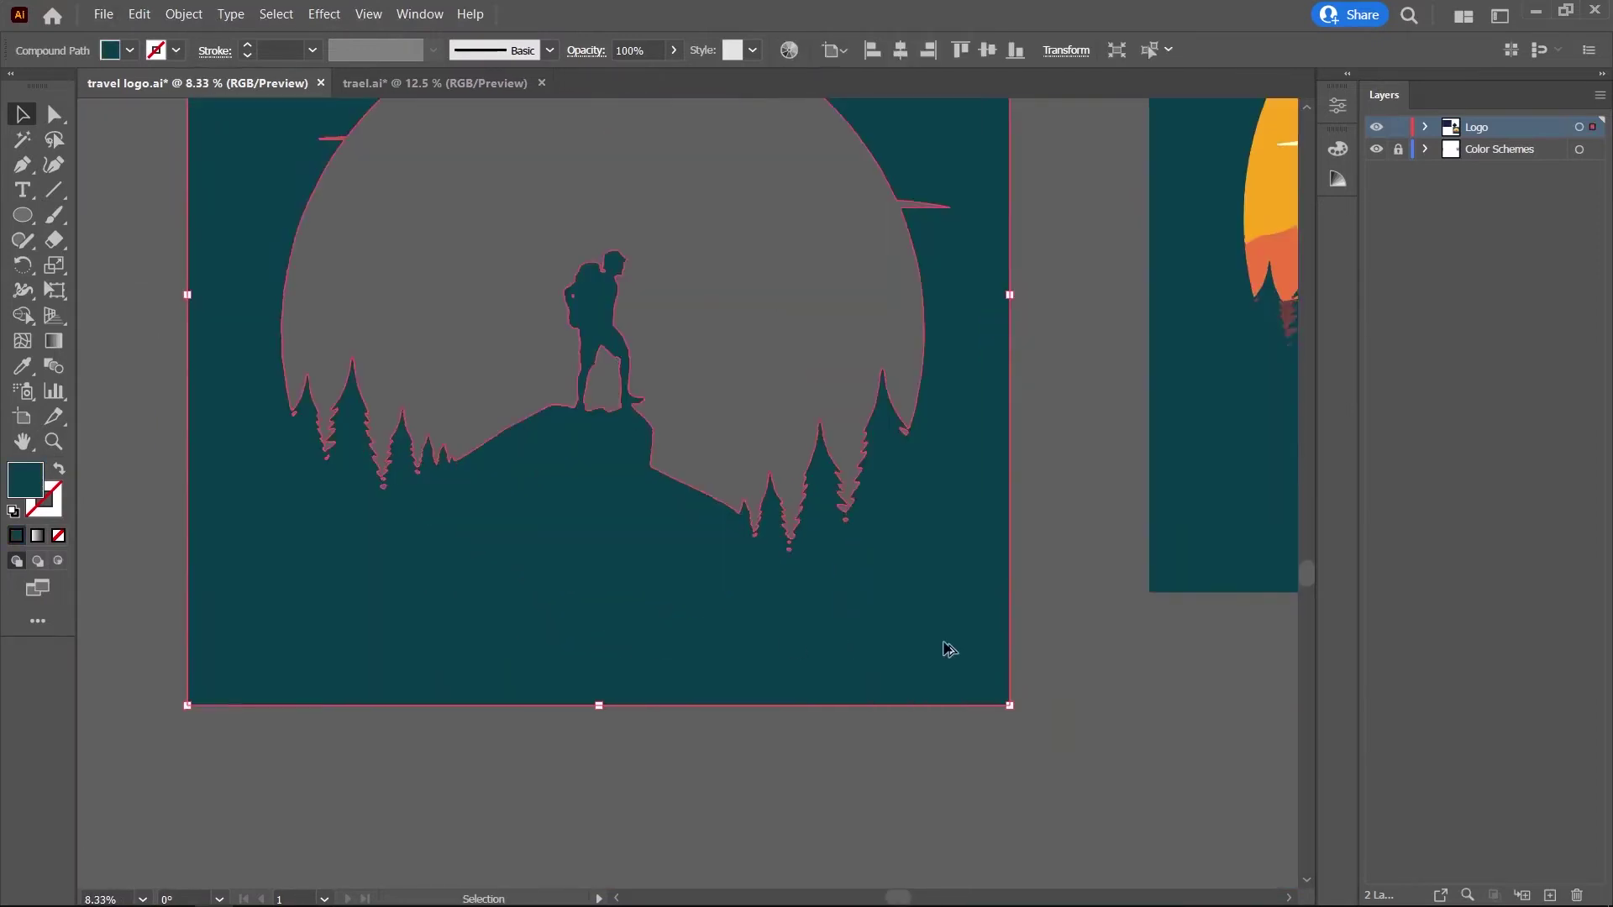
scroll(943, 647, "up", 1)
left_click(683, 340)
left_click(562, 504)
left_click(552, 698)
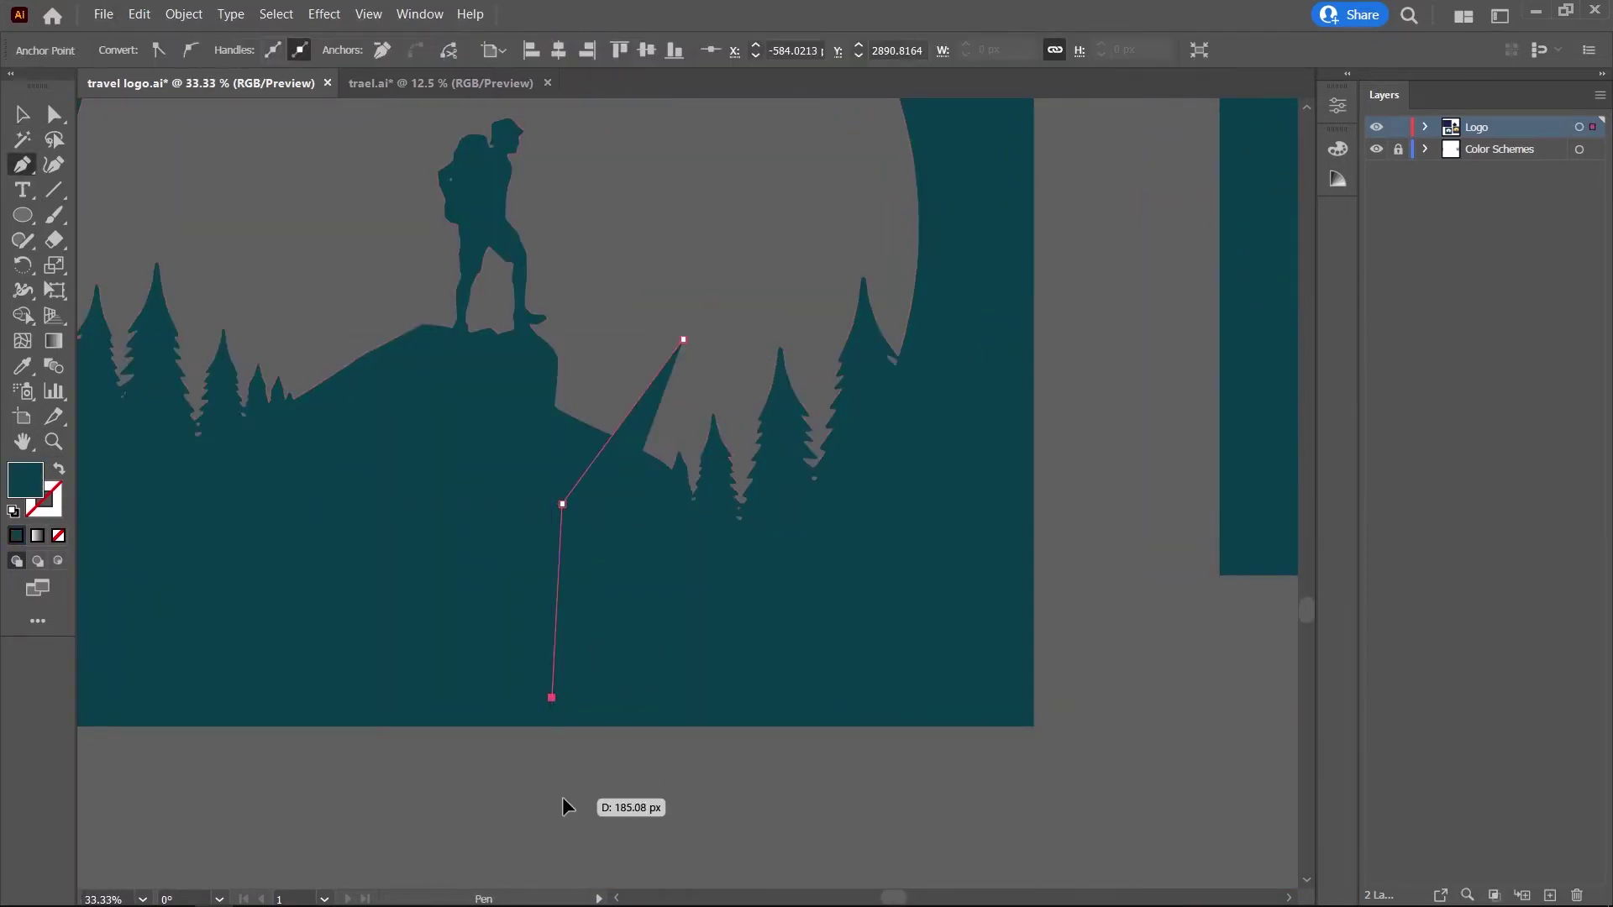
left_click(564, 798)
left_click(1138, 787)
left_click(1081, 246)
scroll(935, 363, "down", 3)
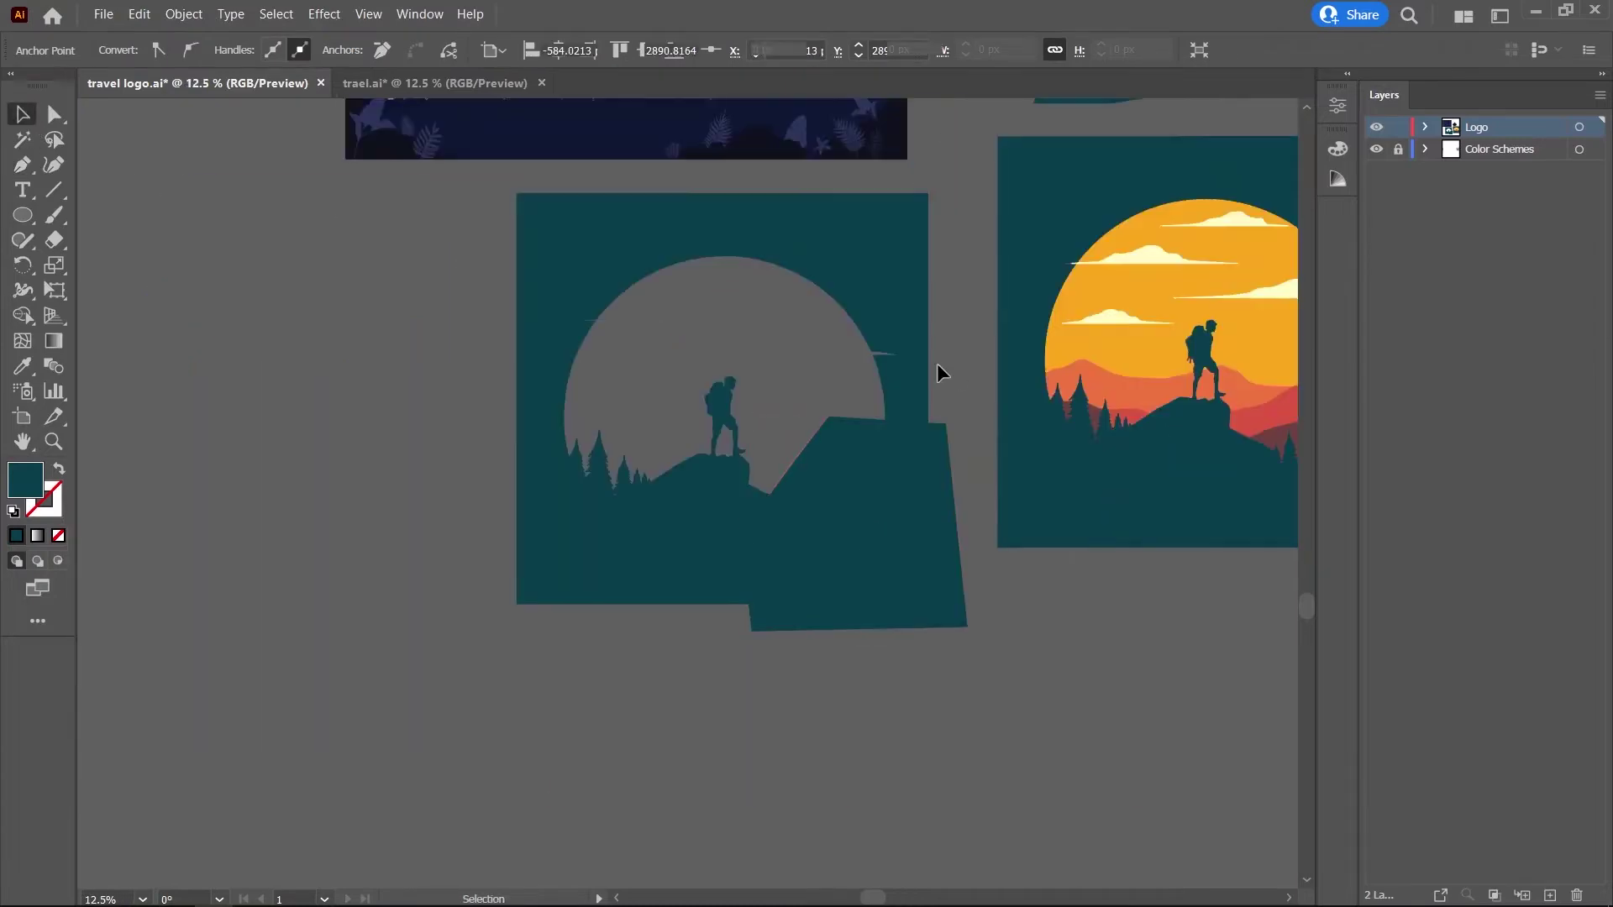
scroll(961, 474, "up", 2)
Delete everything outside the outline with Shape Builder, leaving the isolated pine trees.
left_click(23, 315)
left_click_drag(144, 310, 716, 420)
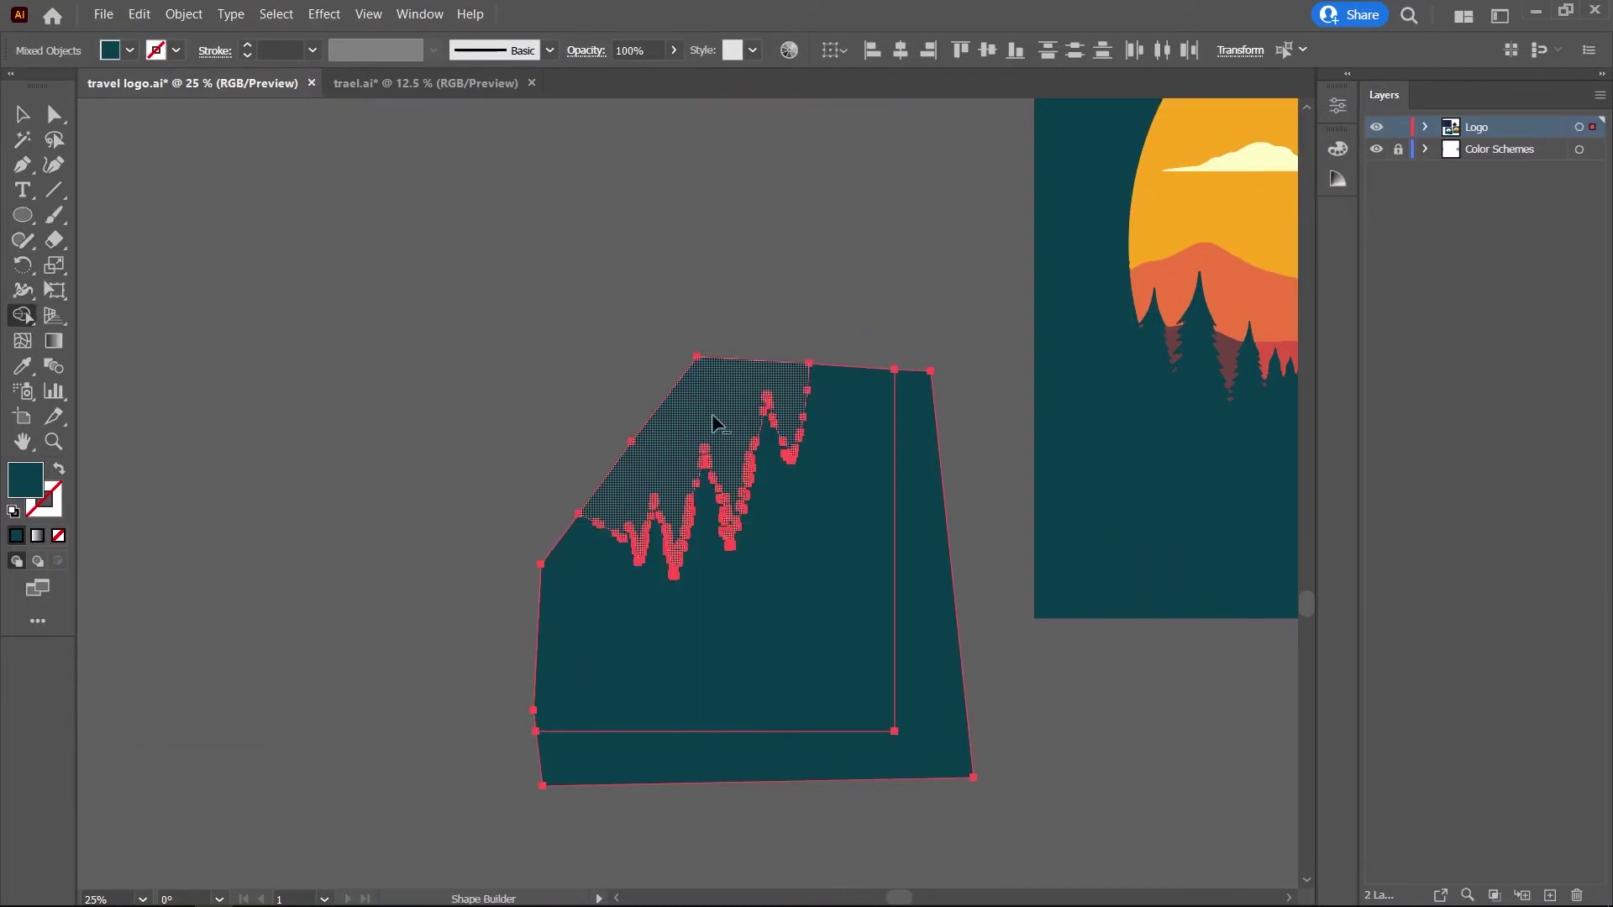
left_click(716, 421, "alt")
left_click(922, 695, "alt")
left_click(14, 115)
scroll(652, 614, "down", 3)
left_click(554, 638)
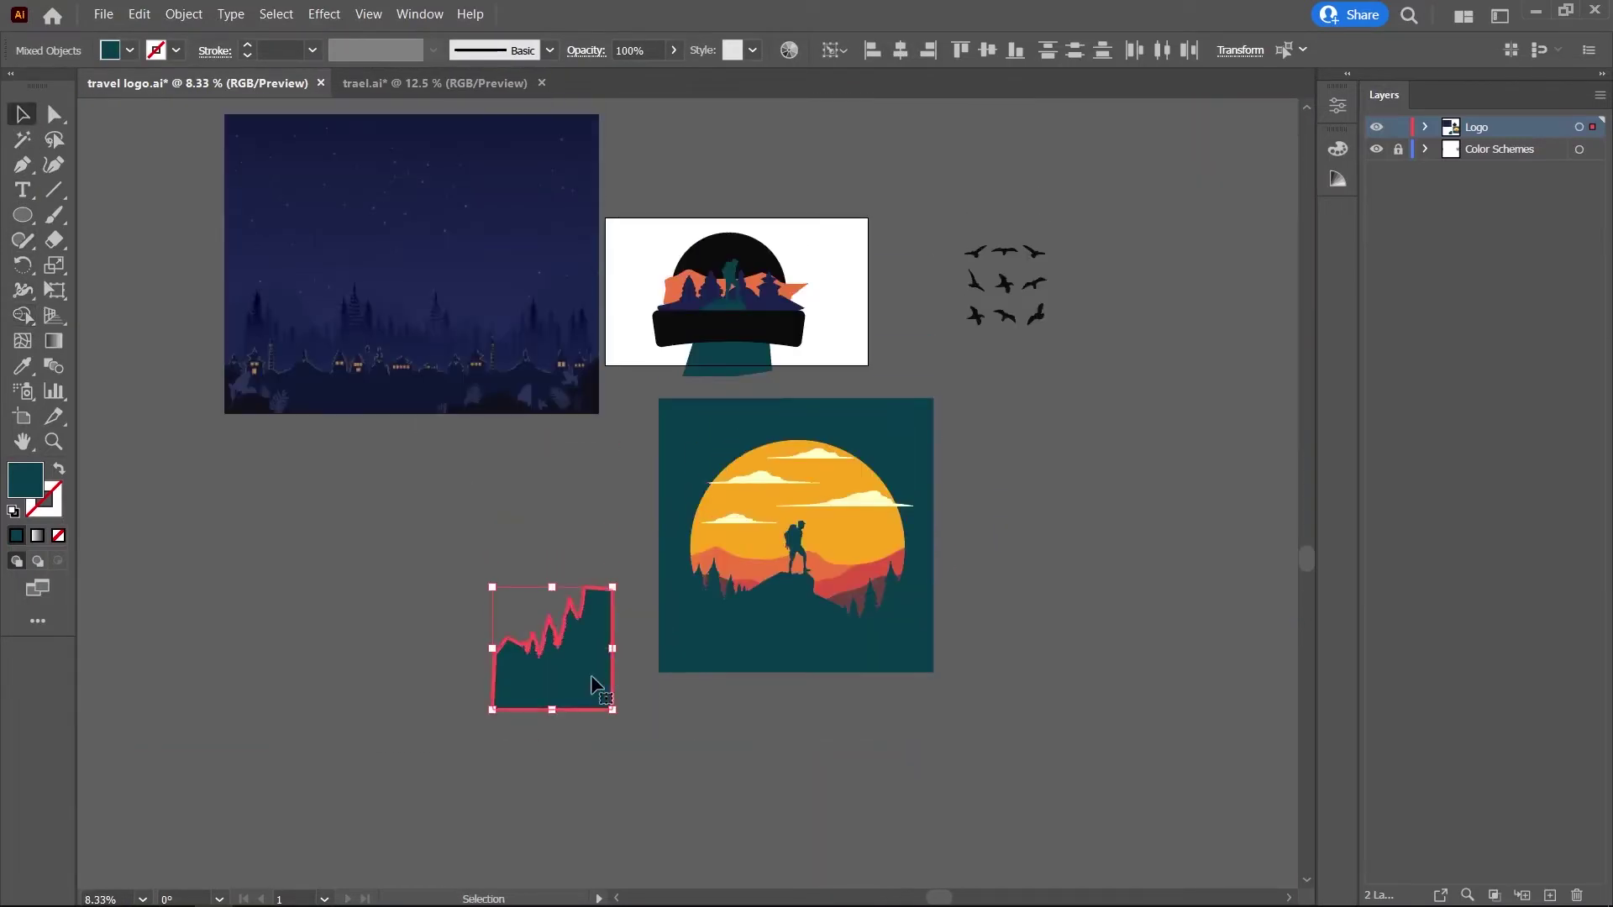
Place the pine trees on the logo's right side, narrow them, and send them behind the banner.
scroll(865, 316, "up", 5)
scroll(977, 312, "up", 2)
scroll(976, 312, "down", 3)
scroll(882, 260, "up", 3)
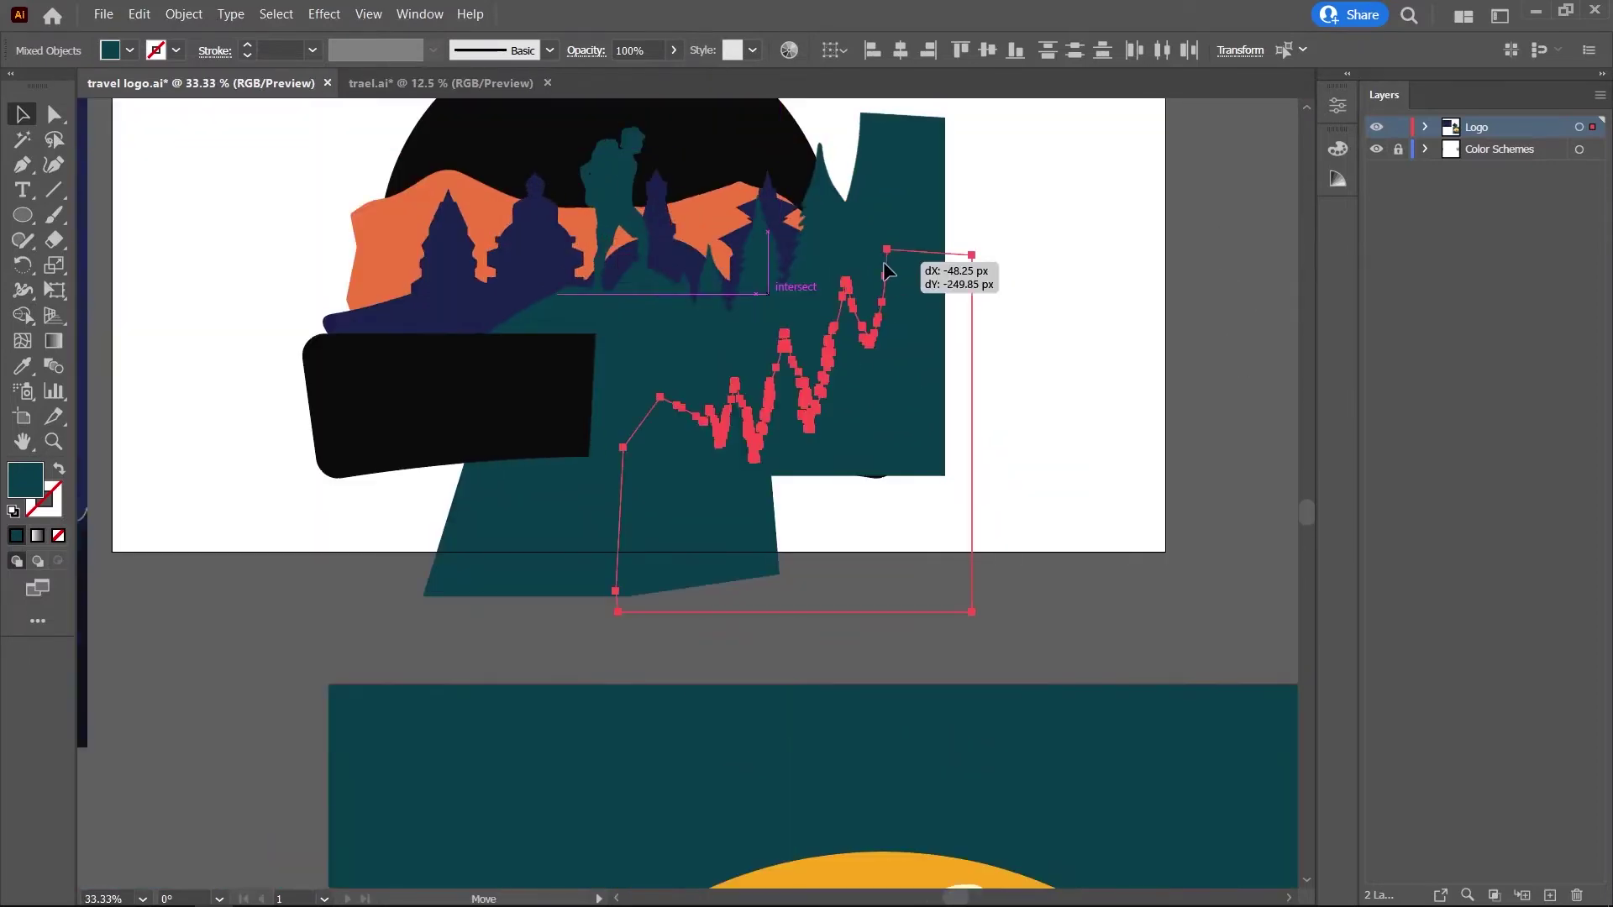
left_click_drag(977, 313, 1016, 364)
scroll(989, 451, "down", 2)
mouse_move(994, 451)
left_mouse_down()
mouse_move(994, 338)
mouse_move(973, 378)
left_mouse_up()
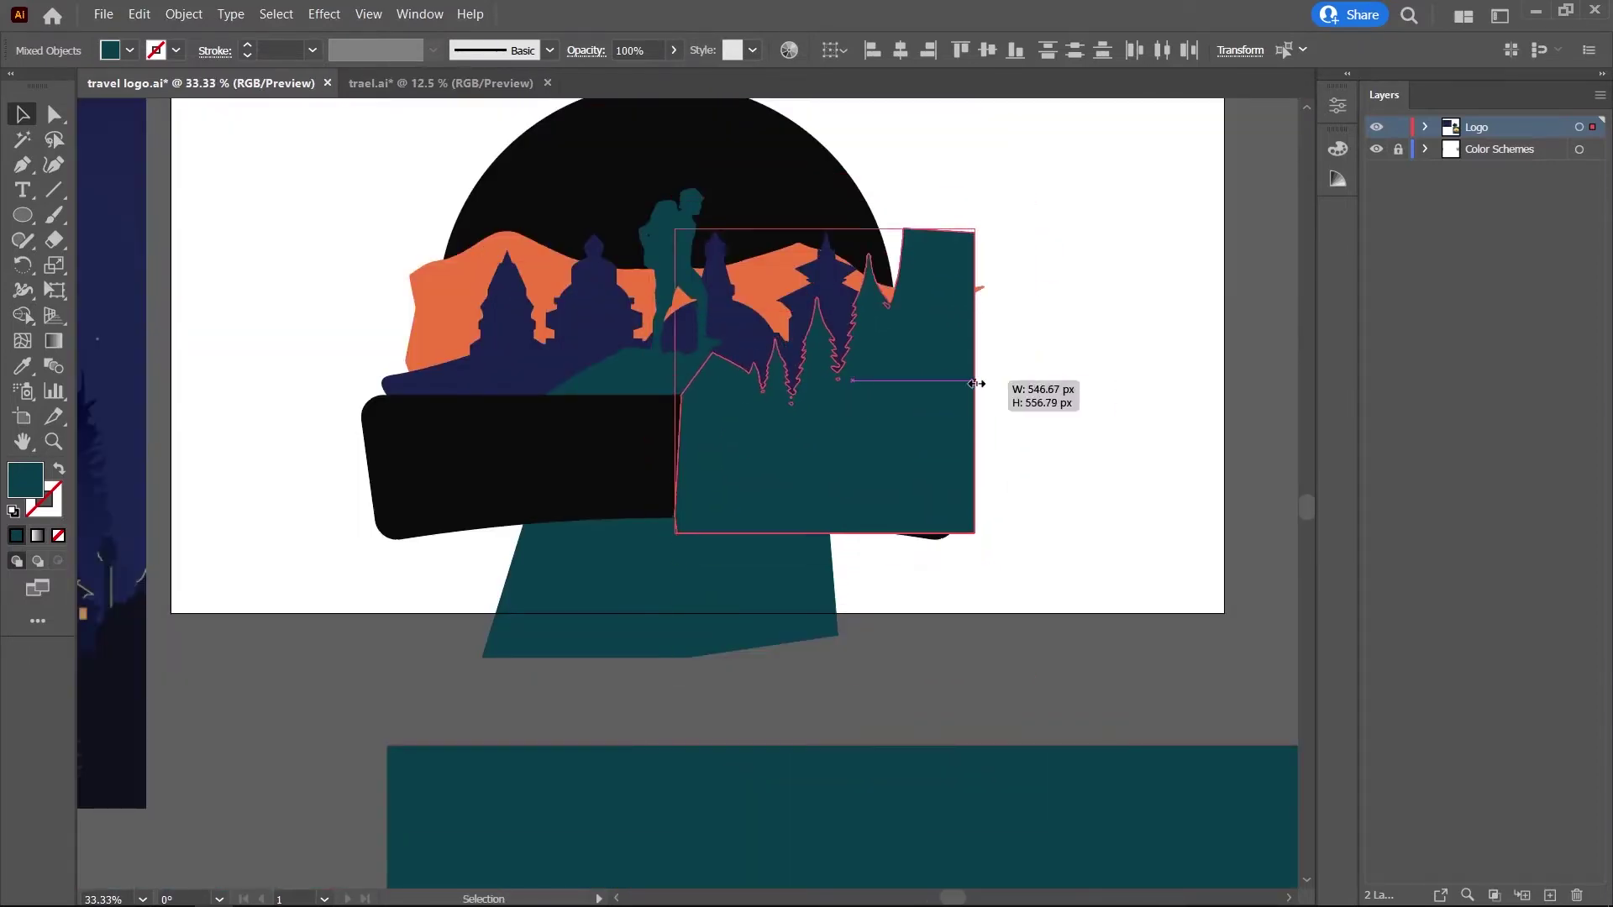
scroll(858, 370, "up", 2)
key("a")
key("ctrl+[")
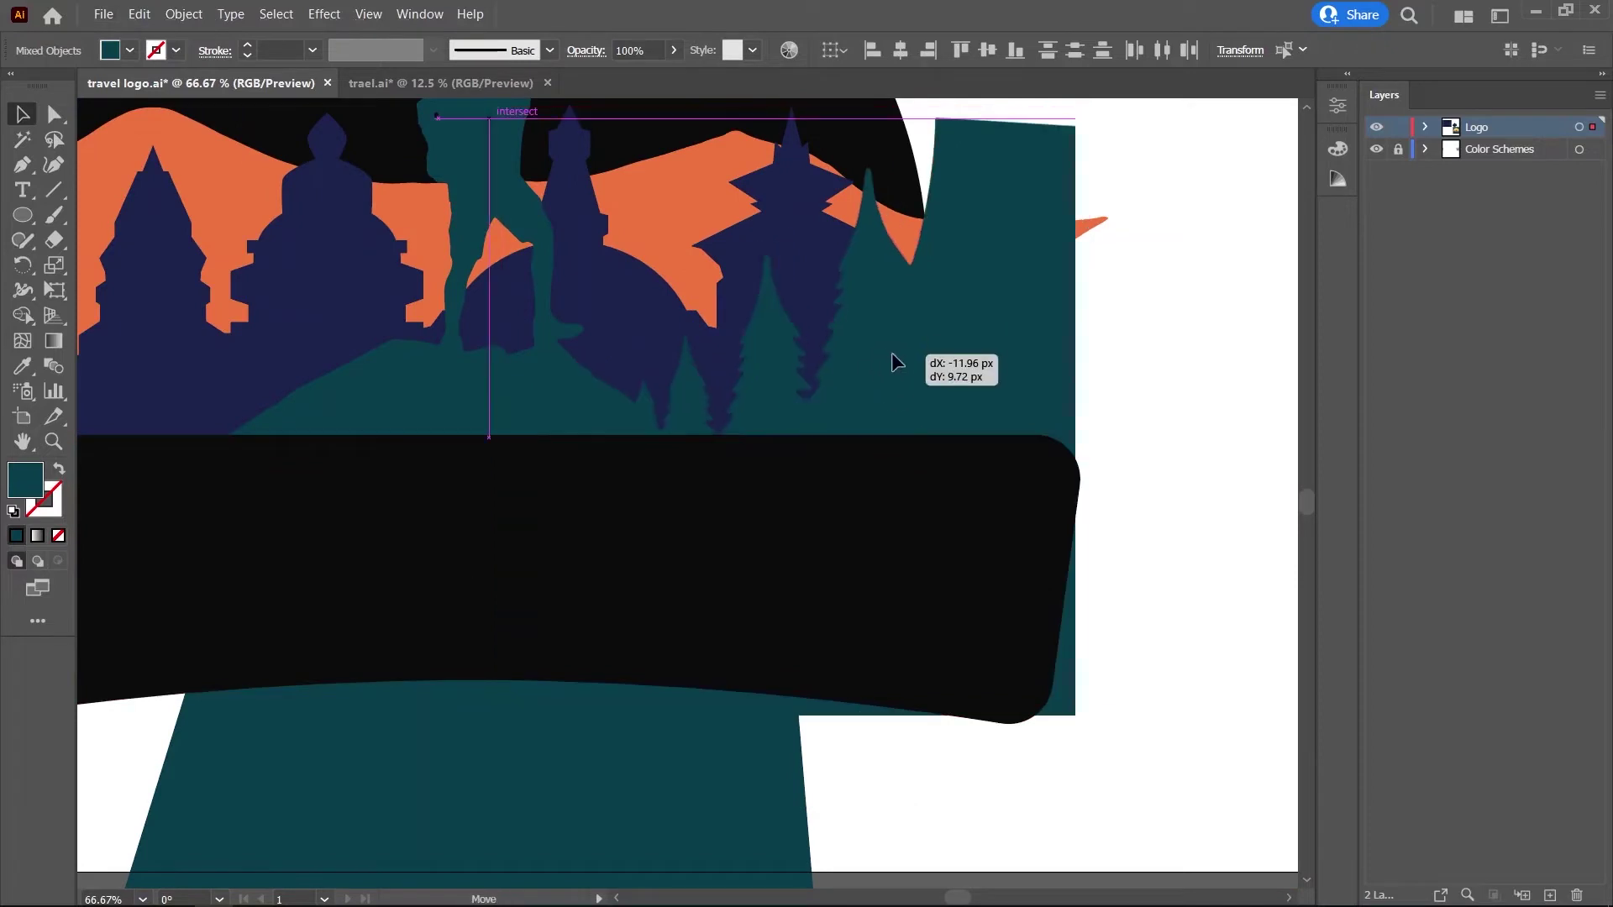
left_click(1138, 400)
Shift the orange mountain shape to the left.
scroll(874, 347, "down", 2)
left_click(878, 342)
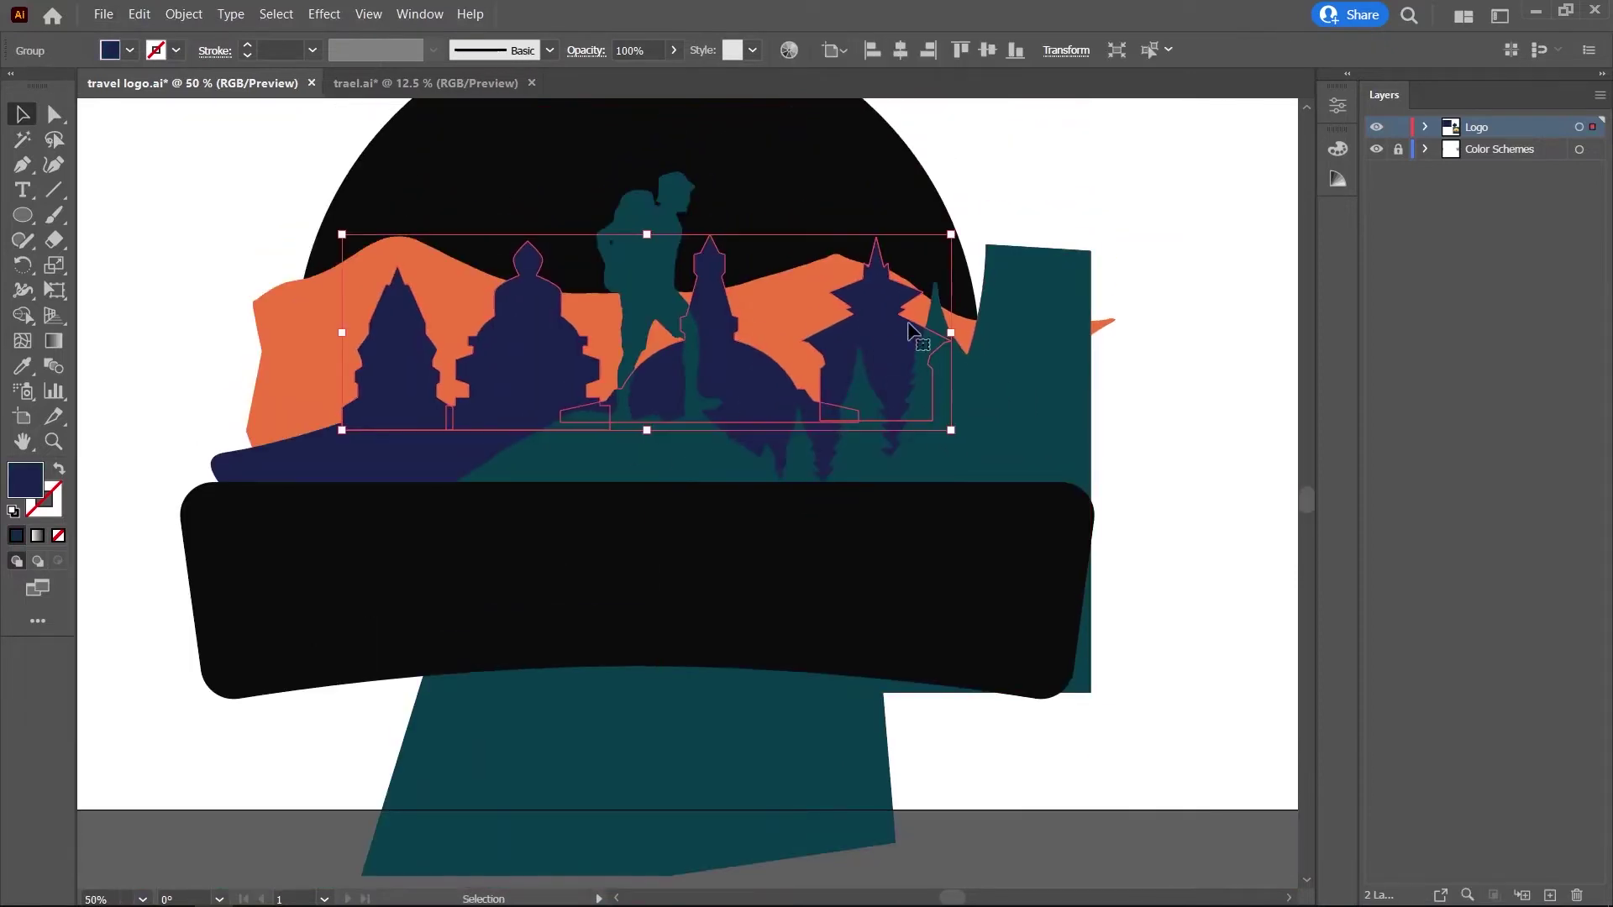
left_click(779, 280)
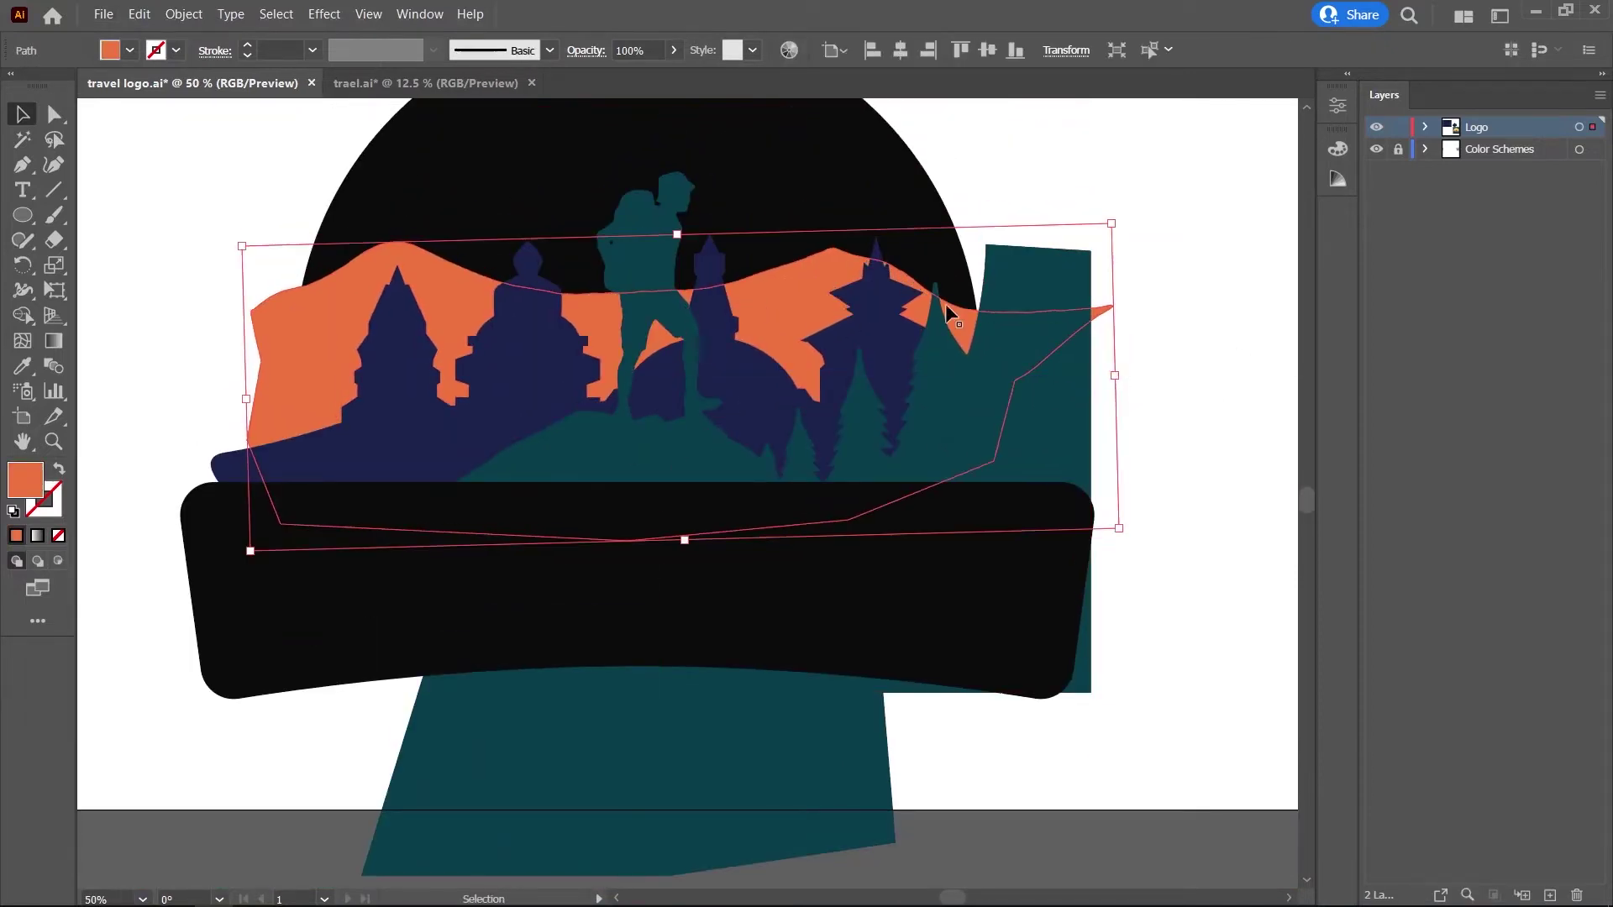
left_click_drag(945, 304, 792, 288)
key("ctrl+shift+a")
scroll(913, 487, "up", 4)
Duplicate the hiker artwork to the left and outline its trees with a Pen polygon.
scroll(914, 488, "down", 3)
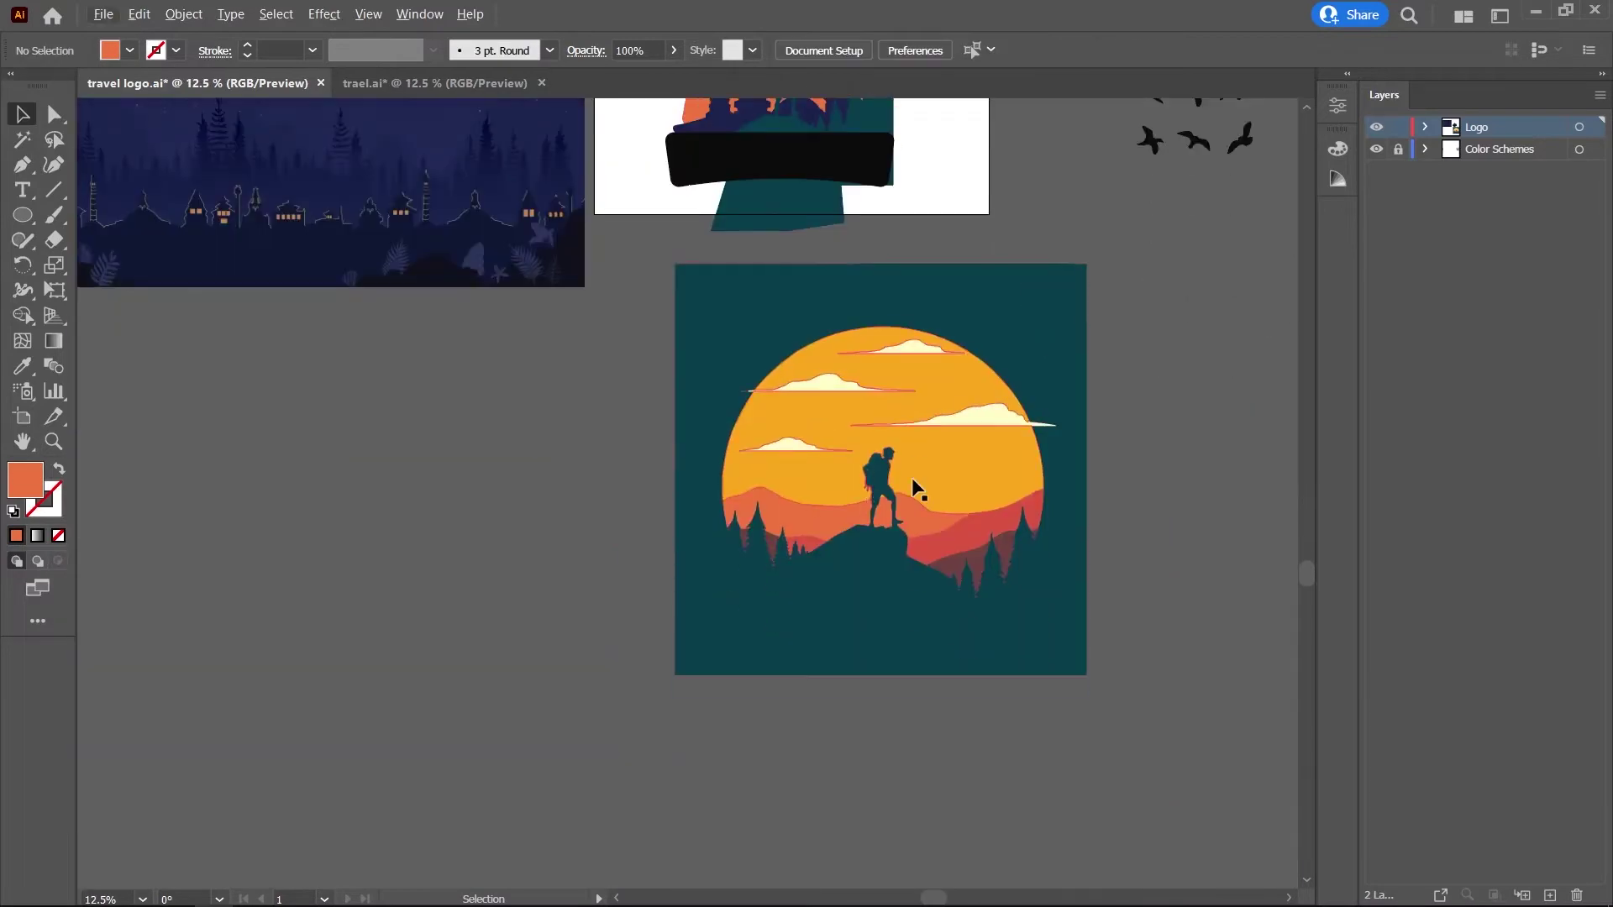
left_click_drag(913, 487, 497, 450)
scroll(378, 620, "up", 3)
scroll(408, 278, "down", 2)
key("p")
left_click(399, 267)
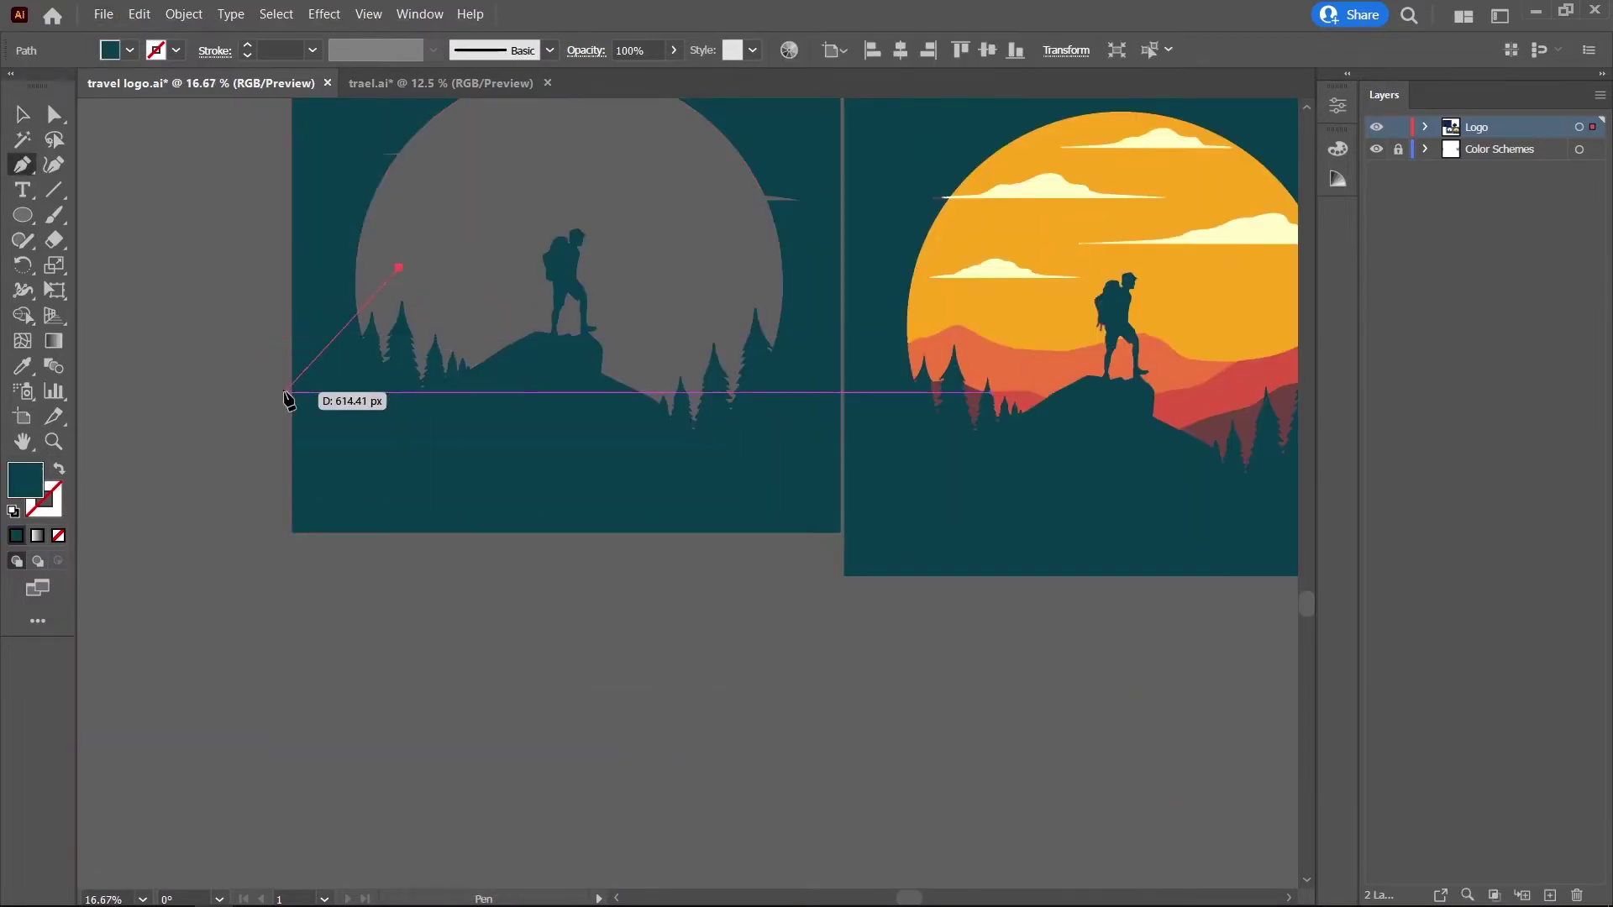
left_click(299, 402)
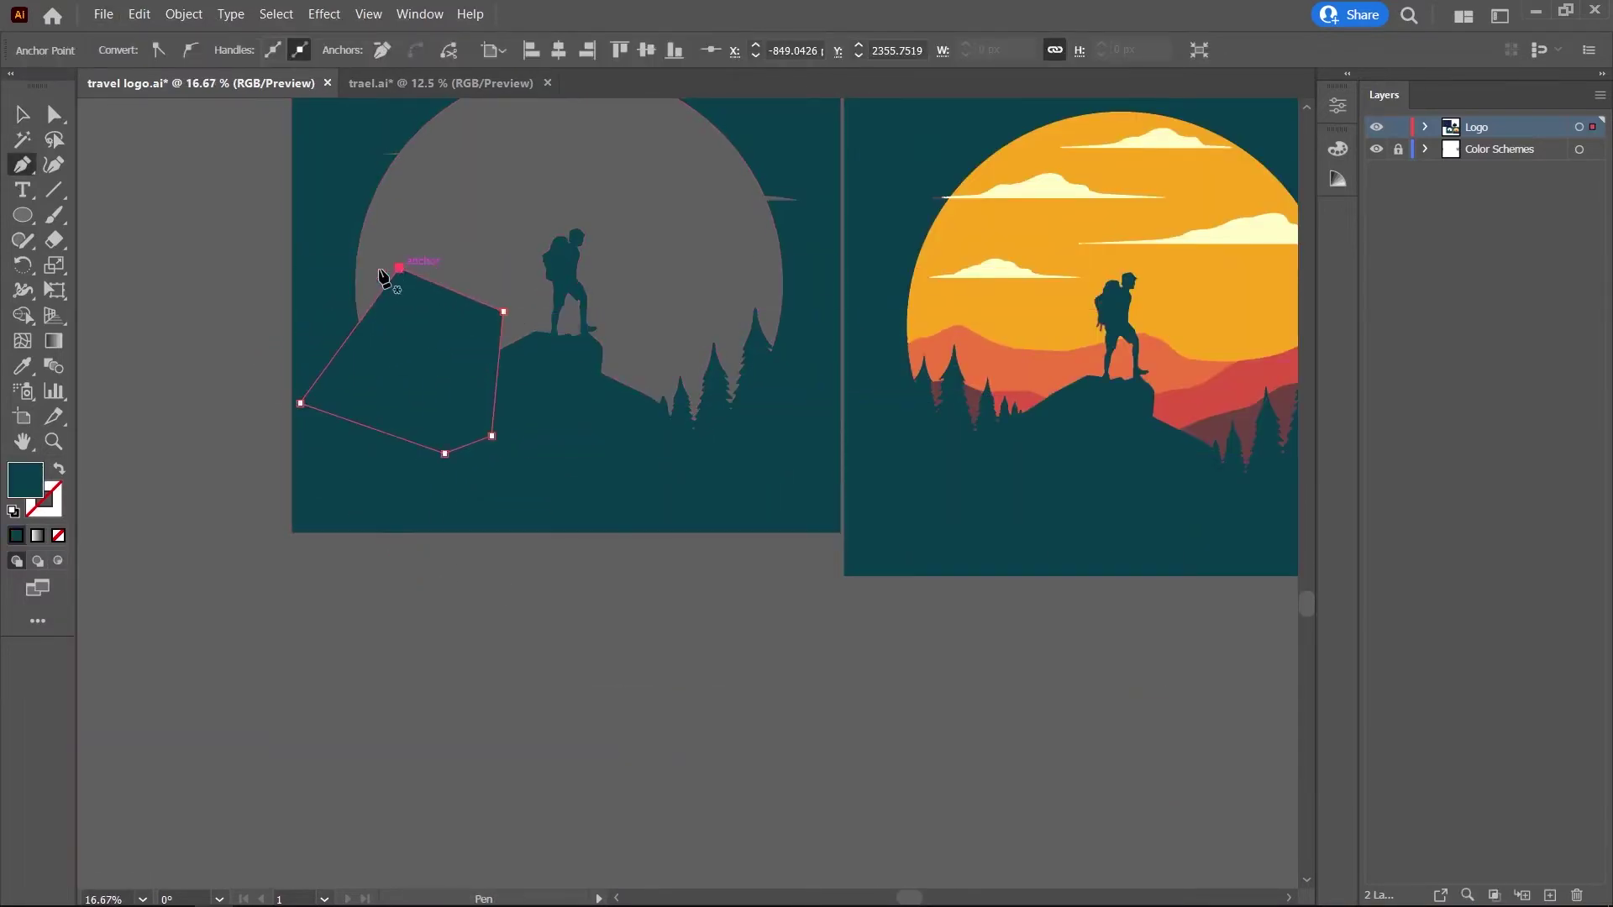
left_click(22, 113)
Trim the copy to the tree outline with Shape Builder and narrow it from the right.
key("ctrl+a")
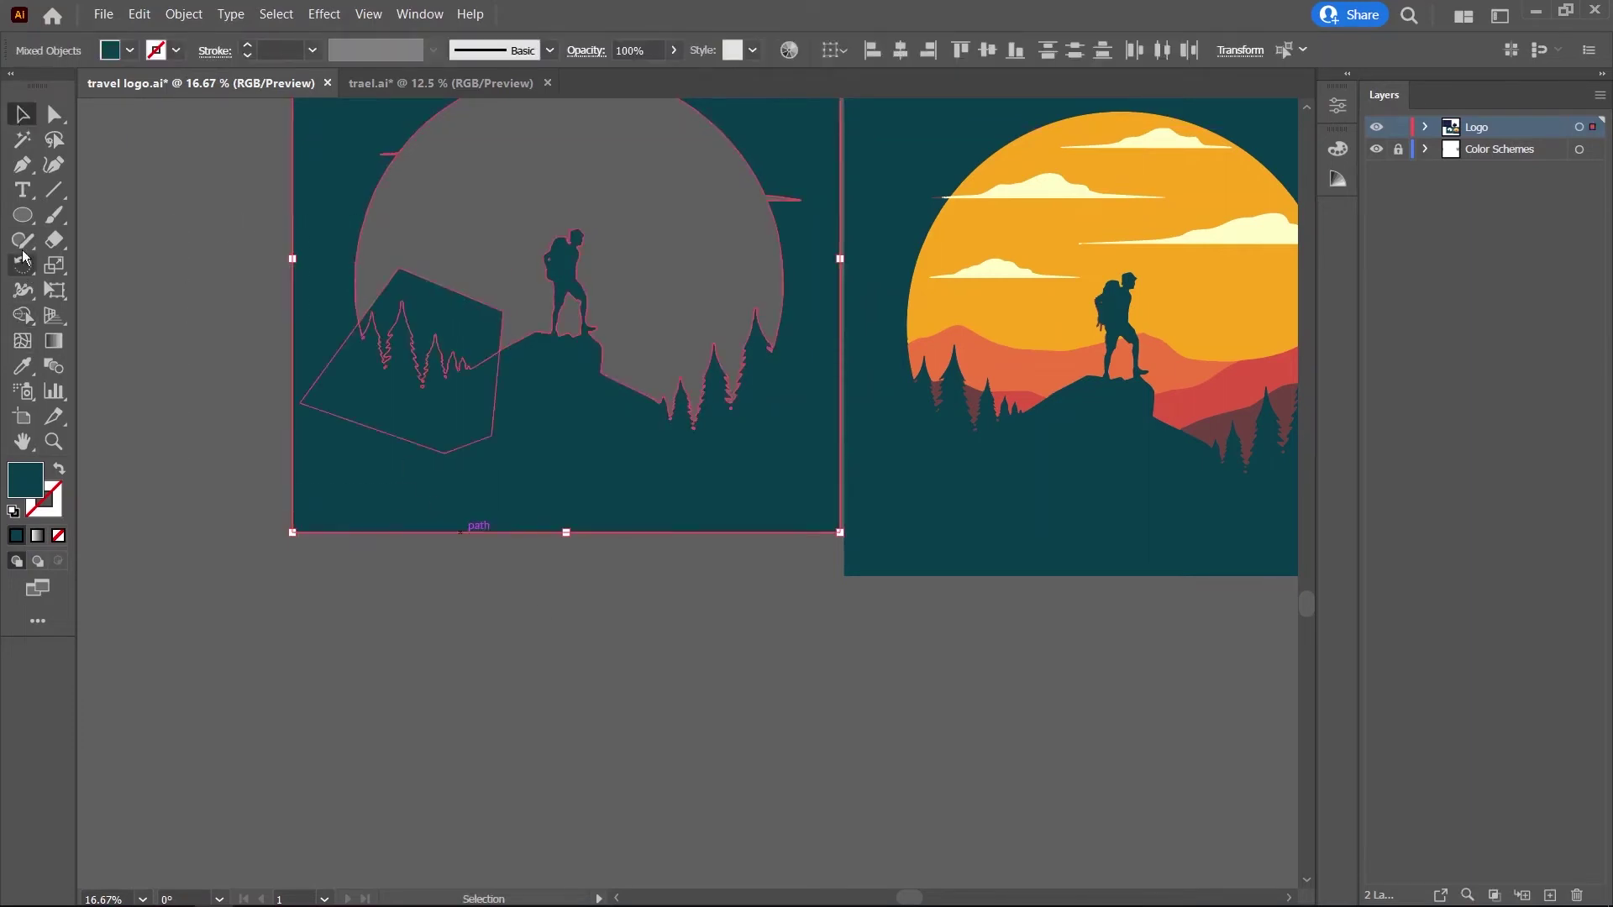
left_click(23, 315)
scroll(641, 788, "down", 2)
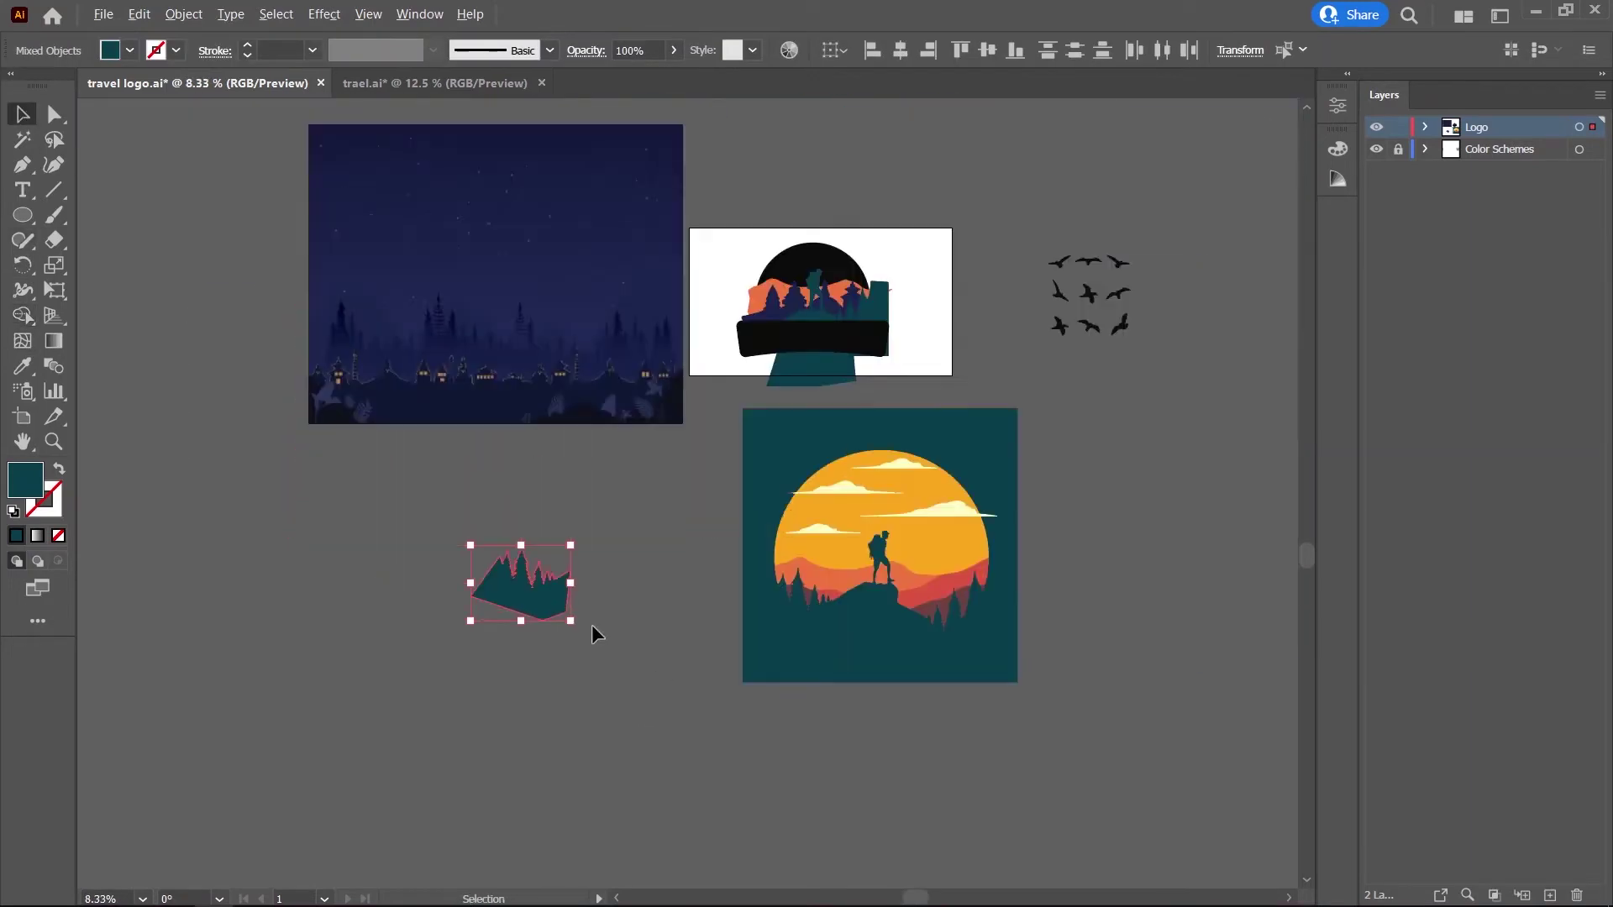
scroll(830, 349, "up", 1)
scroll(924, 394, "up", 4)
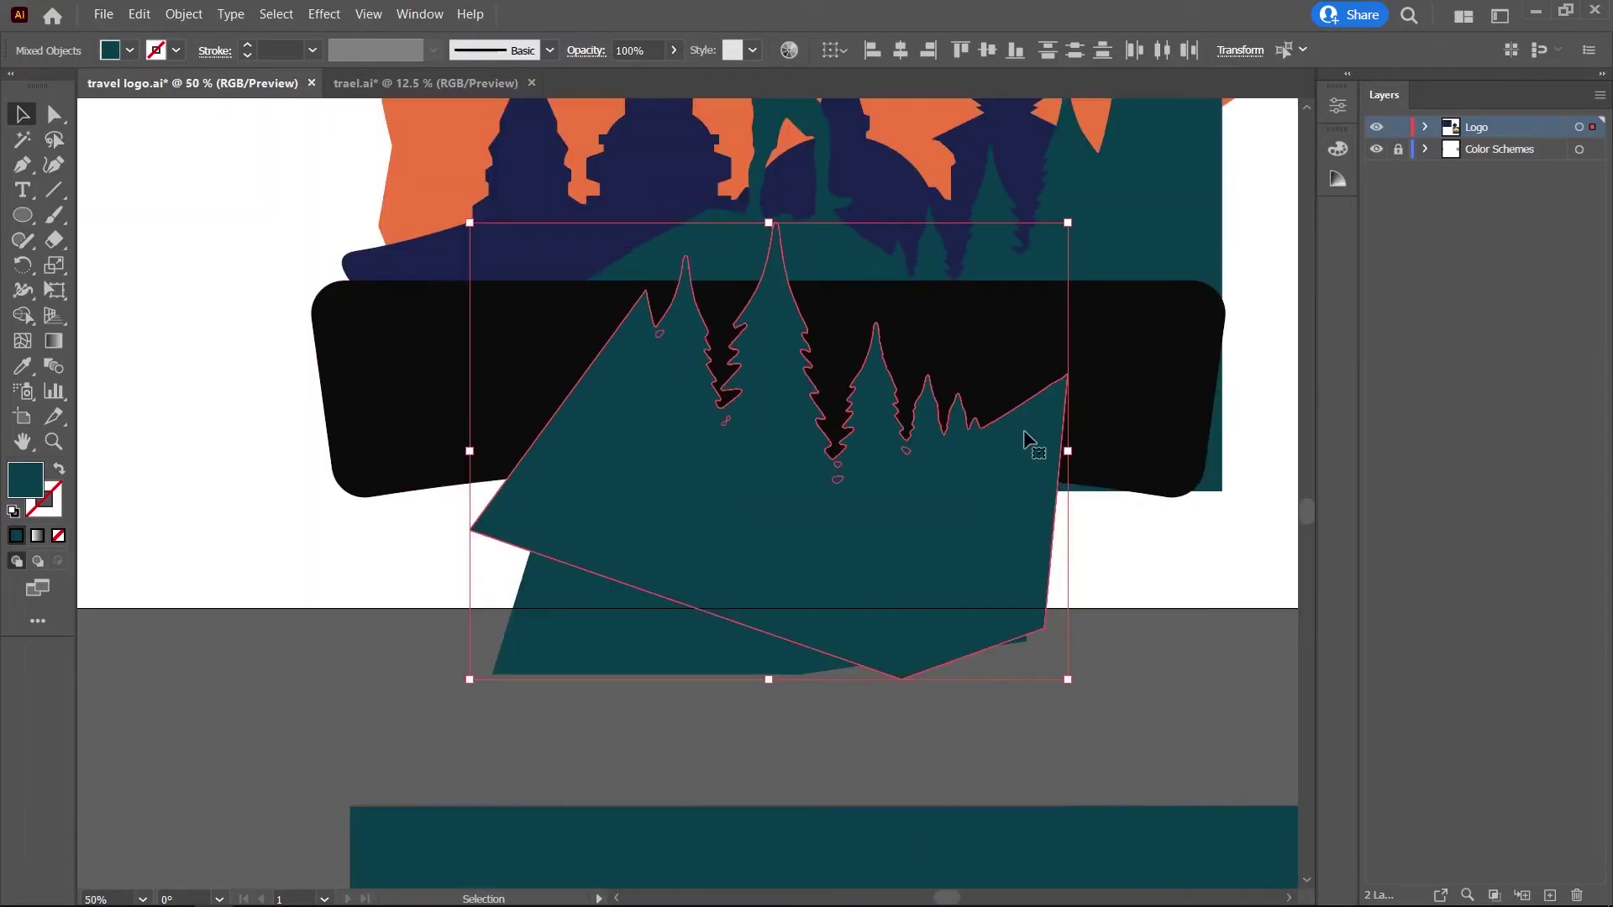
mouse_move(1068, 451)
left_mouse_down()
mouse_move(834, 486)
mouse_move(578, 375)
left_mouse_up()
scroll(835, 486, "up", 3)
scroll(558, 322, "up", 1)
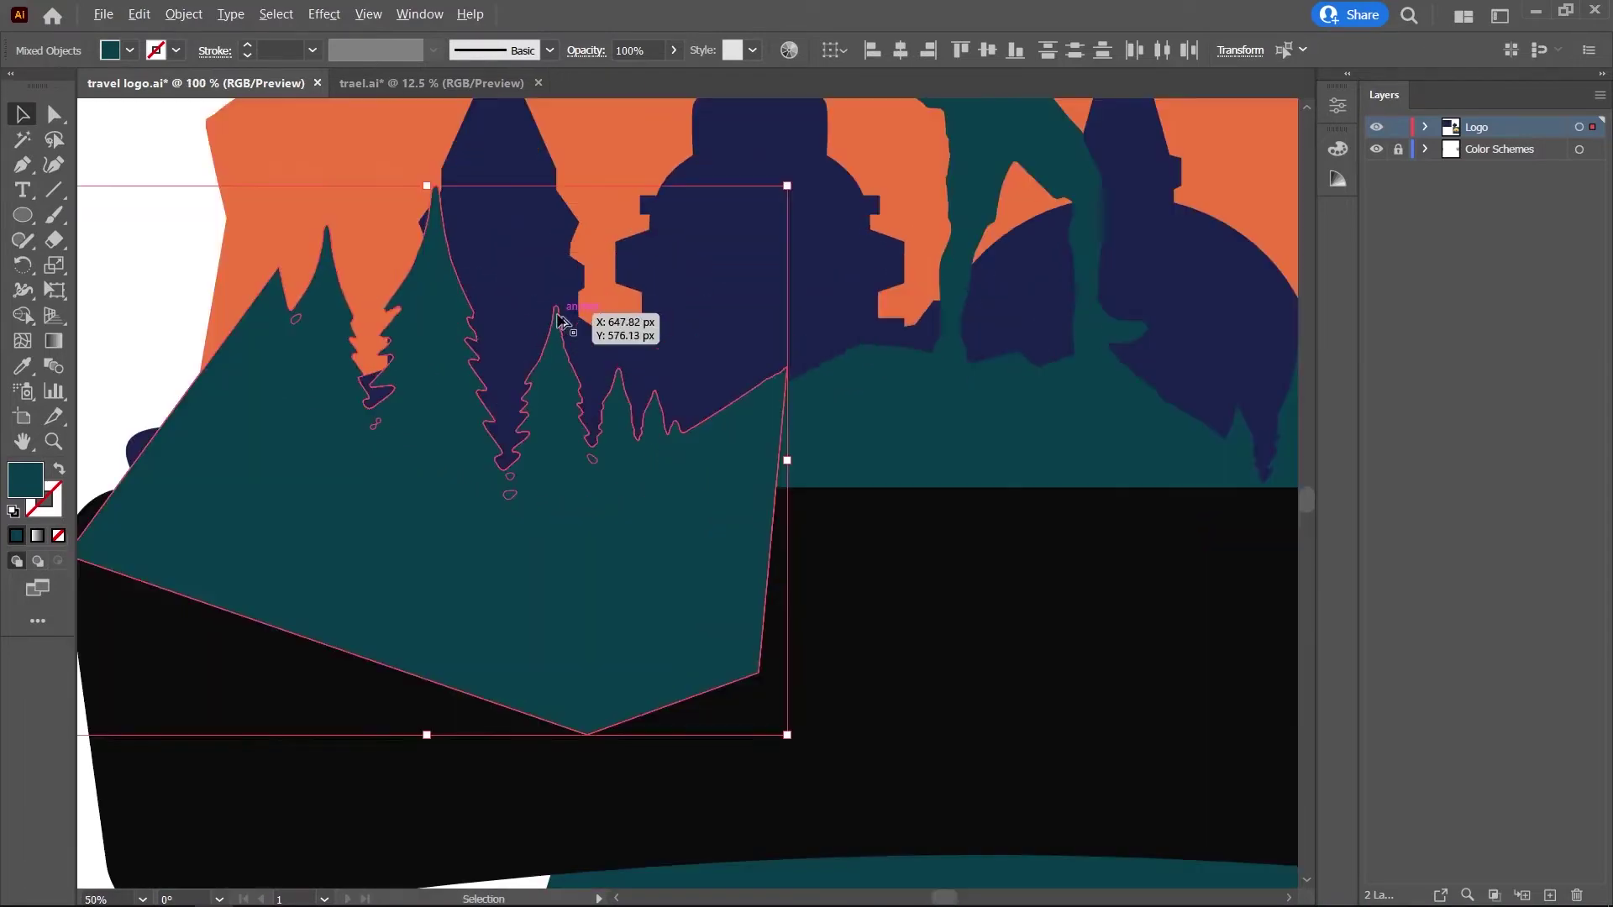
key("ctrl+z")
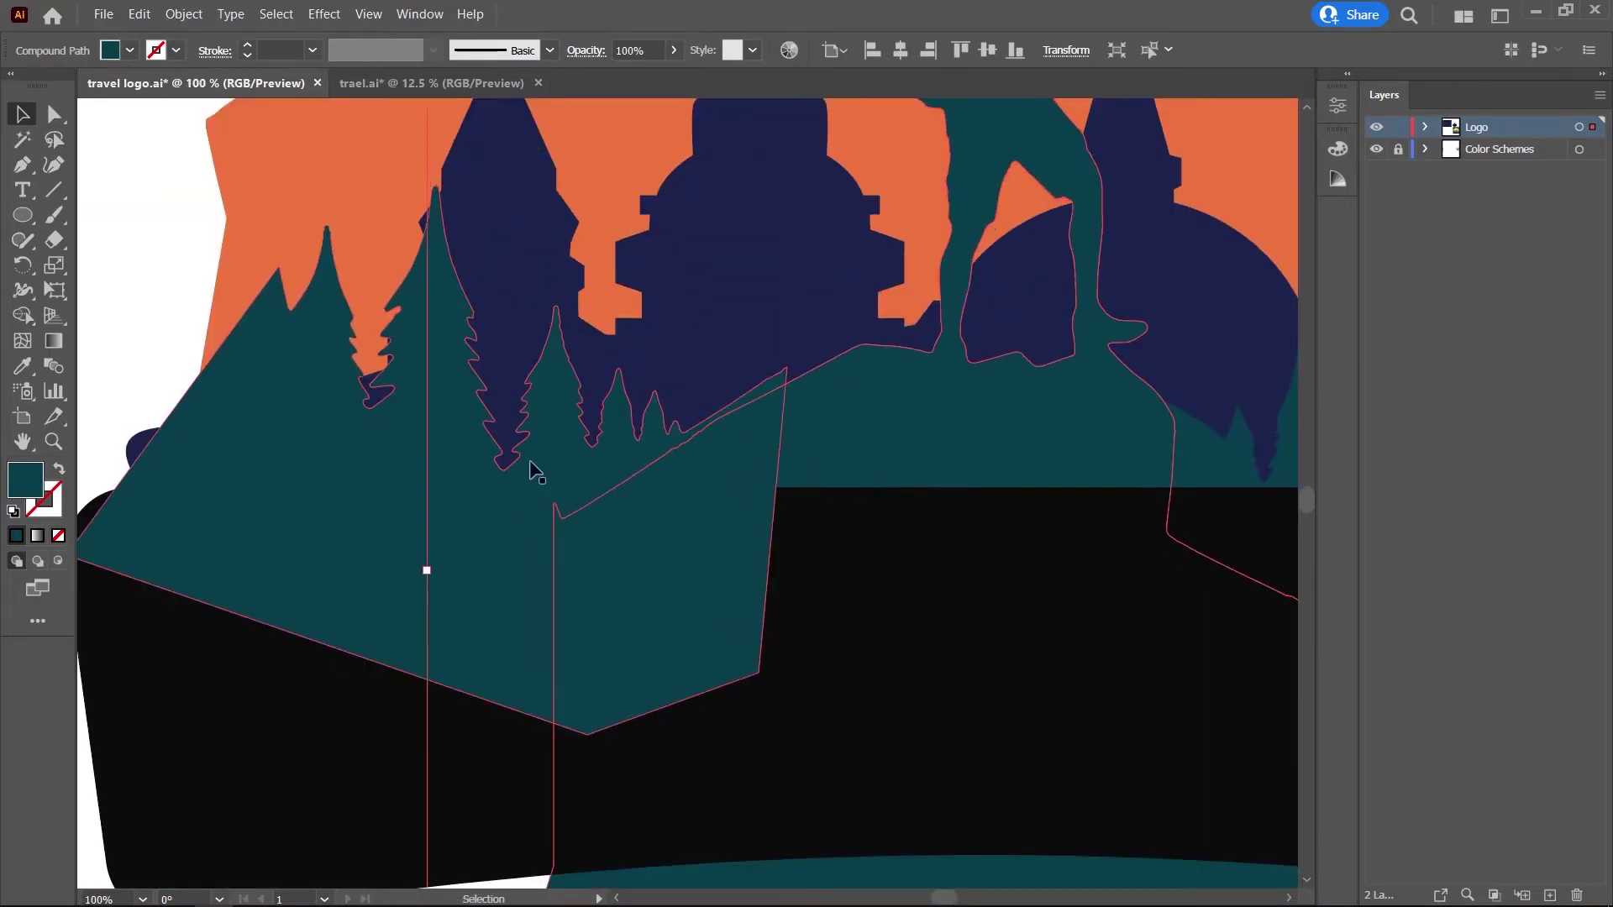
Rotate and slightly enlarge the left teal forest piece, tilting it near upright.
left_click_drag(797, 459, 694, 497)
scroll(694, 496, "down", 2)
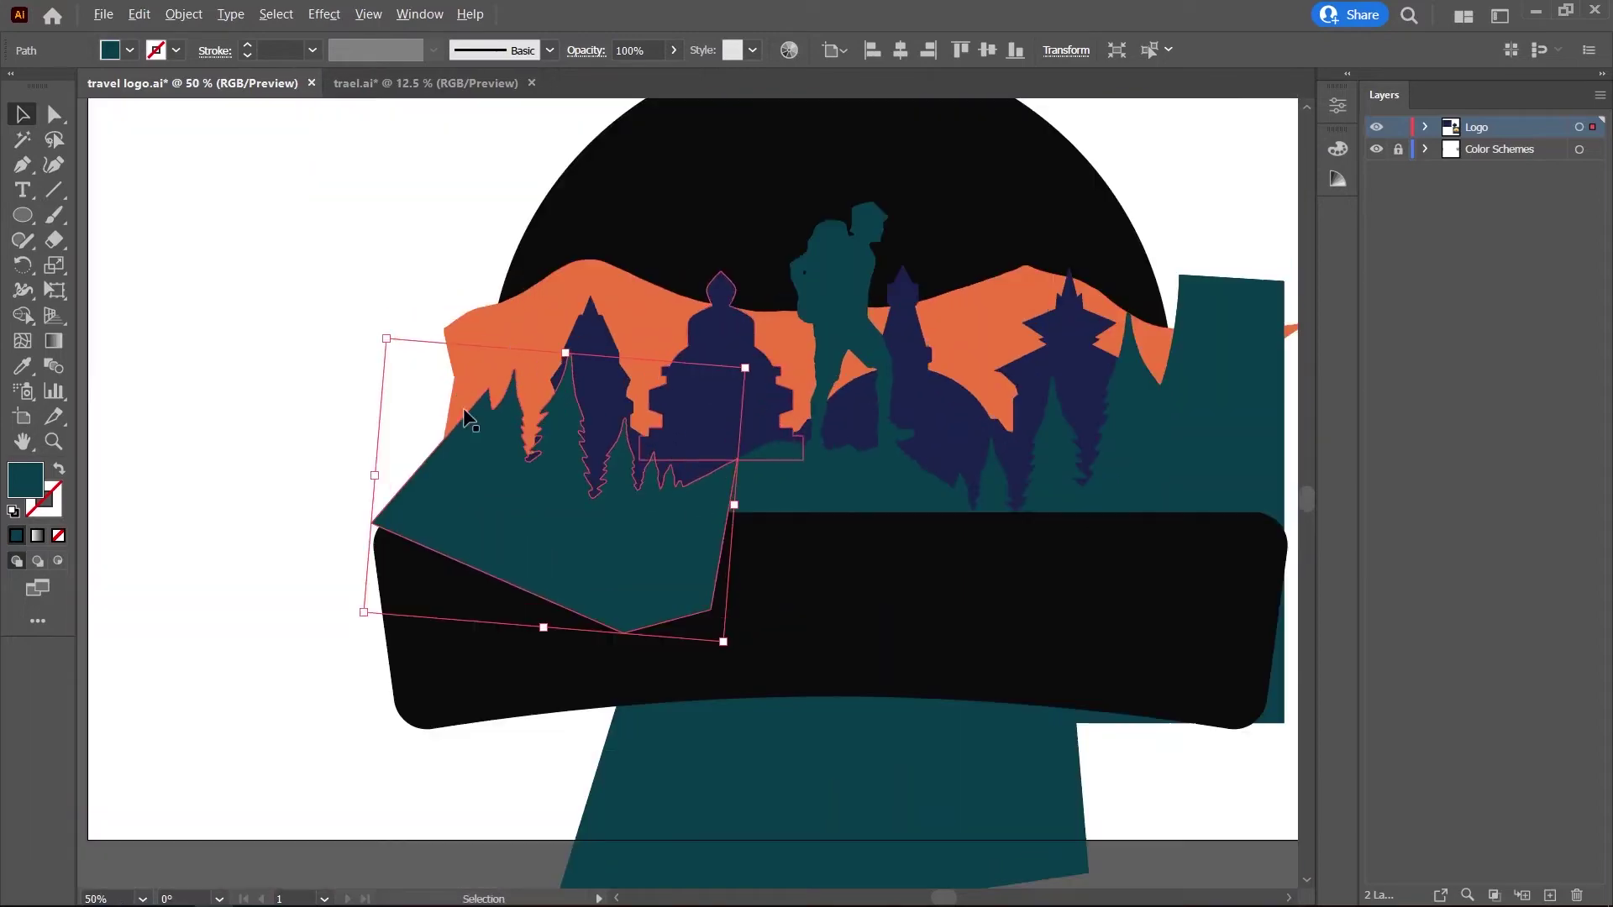
left_click_drag(386, 338, 382, 329)
left_click_drag(565, 332, 580, 330)
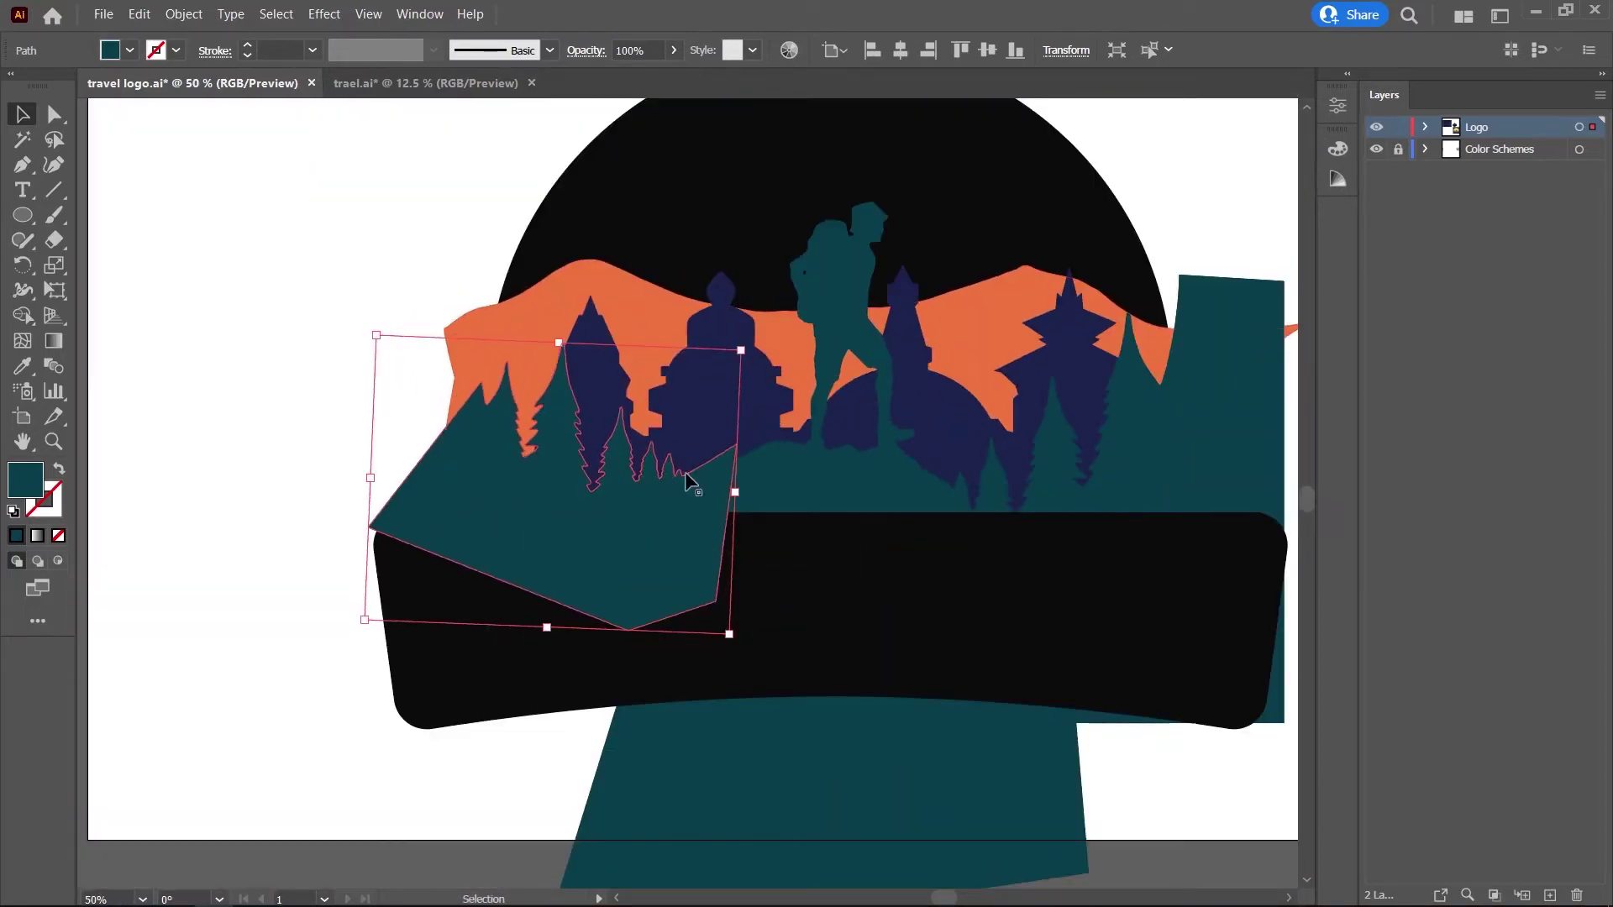
scroll(736, 492, "up", 2)
scroll(736, 493, "up", 1)
scroll(798, 517, "up", 1)
scroll(513, 361, "down", 2)
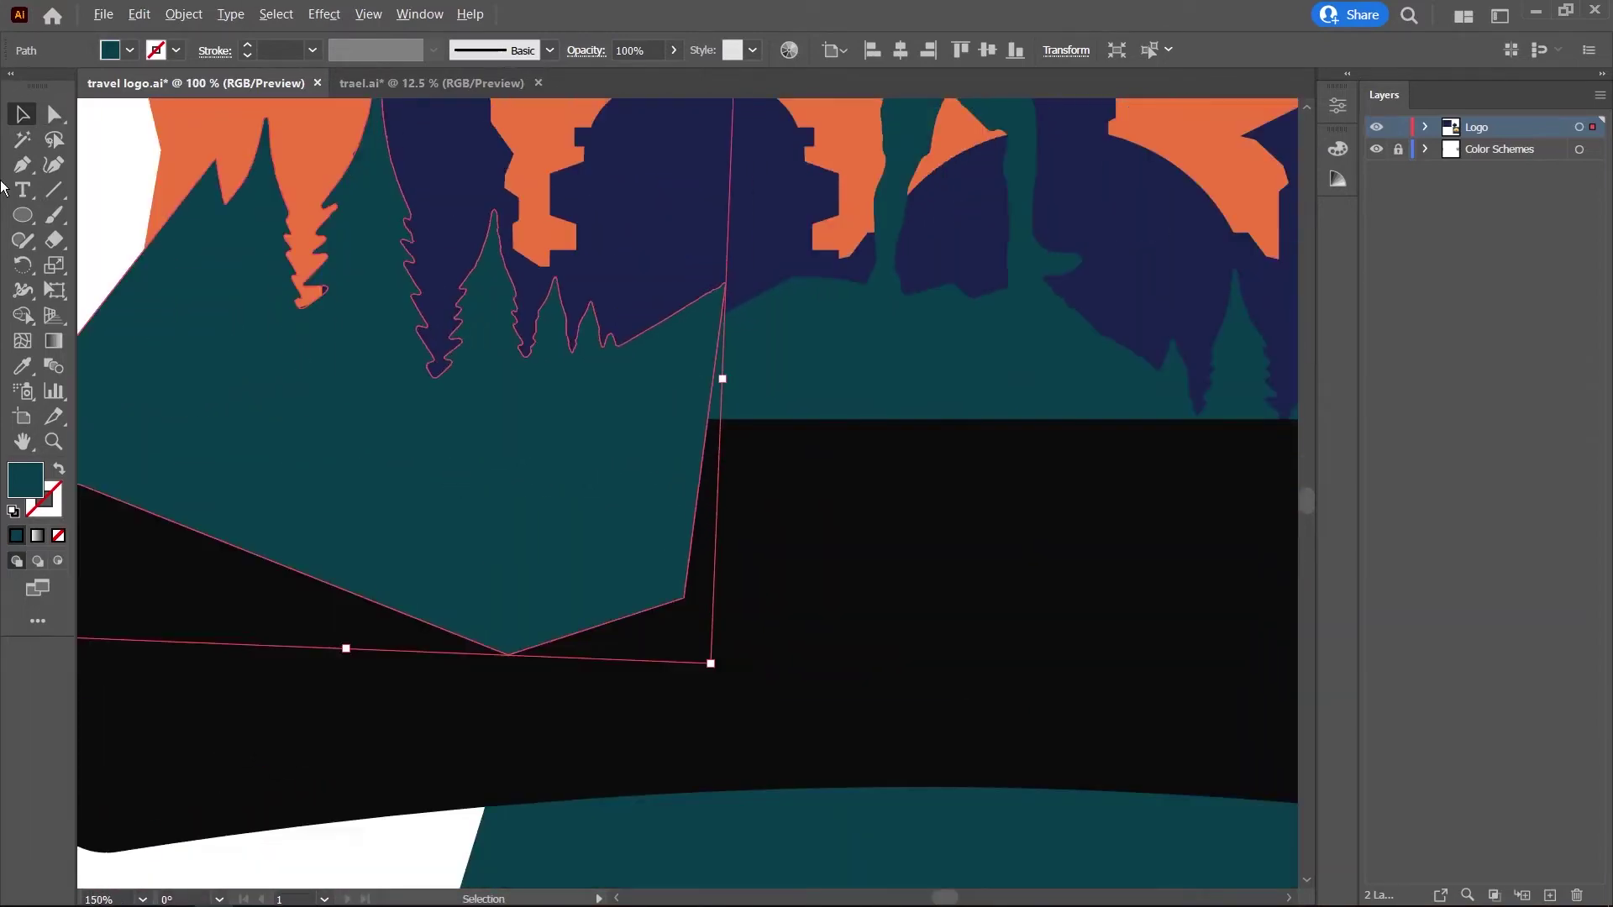
scroll(504, 365, "down", 2)
Remove extra points along the left forest outline with the Pen and Eraser.
key("p")
scroll(488, 322, "up", 4)
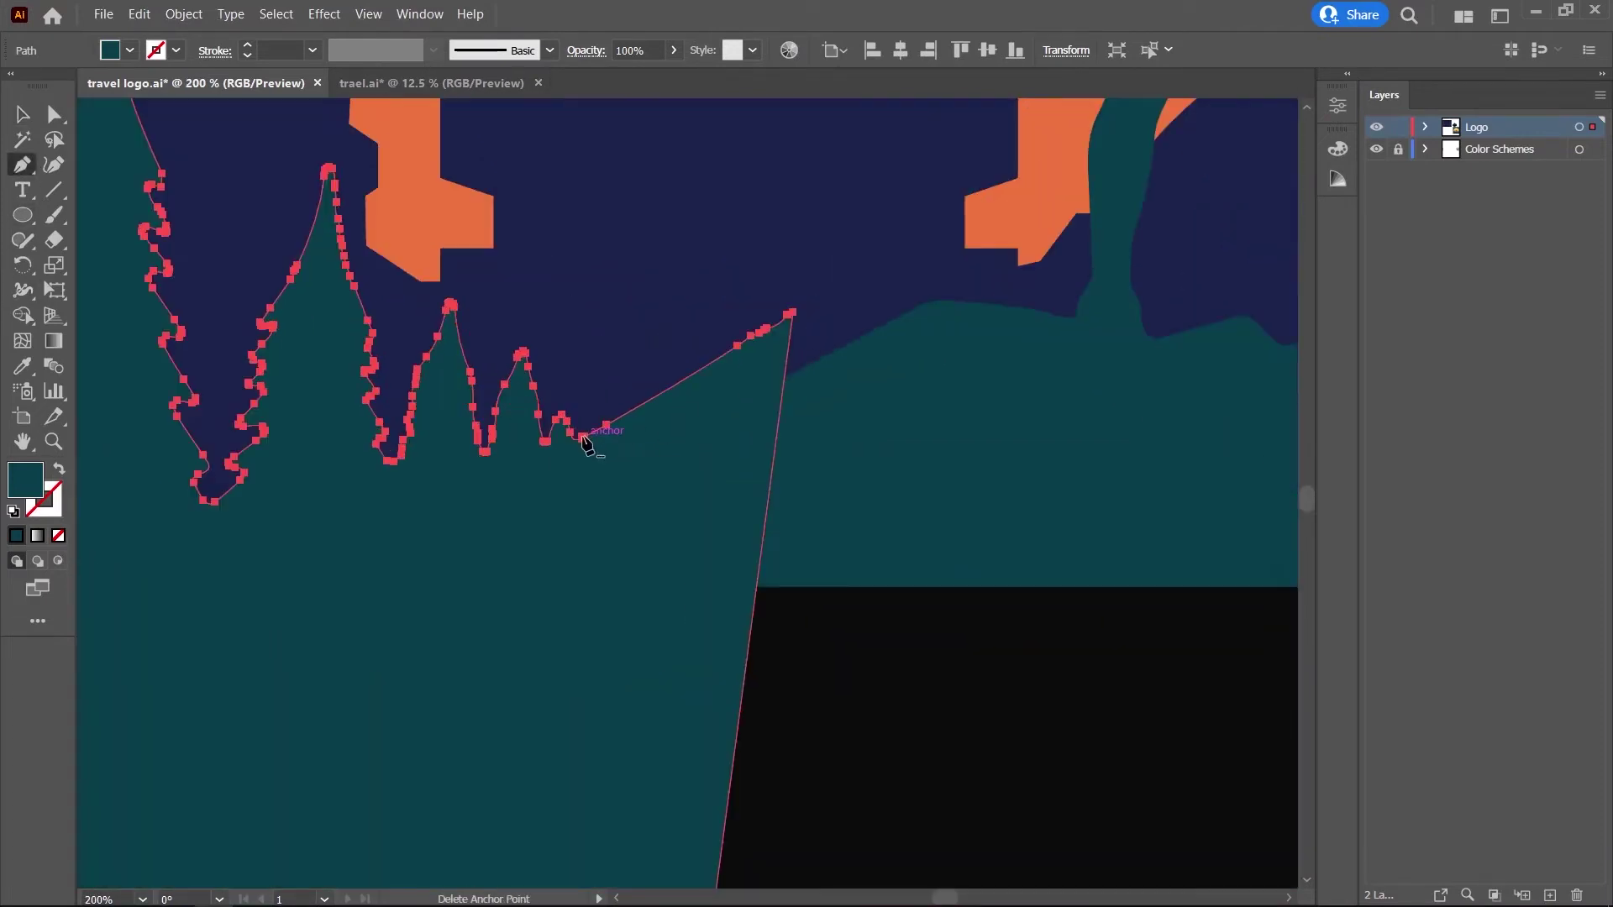
left_click(641, 521)
left_click(775, 525)
left_click(816, 377)
left_click(811, 297)
left_click(613, 354)
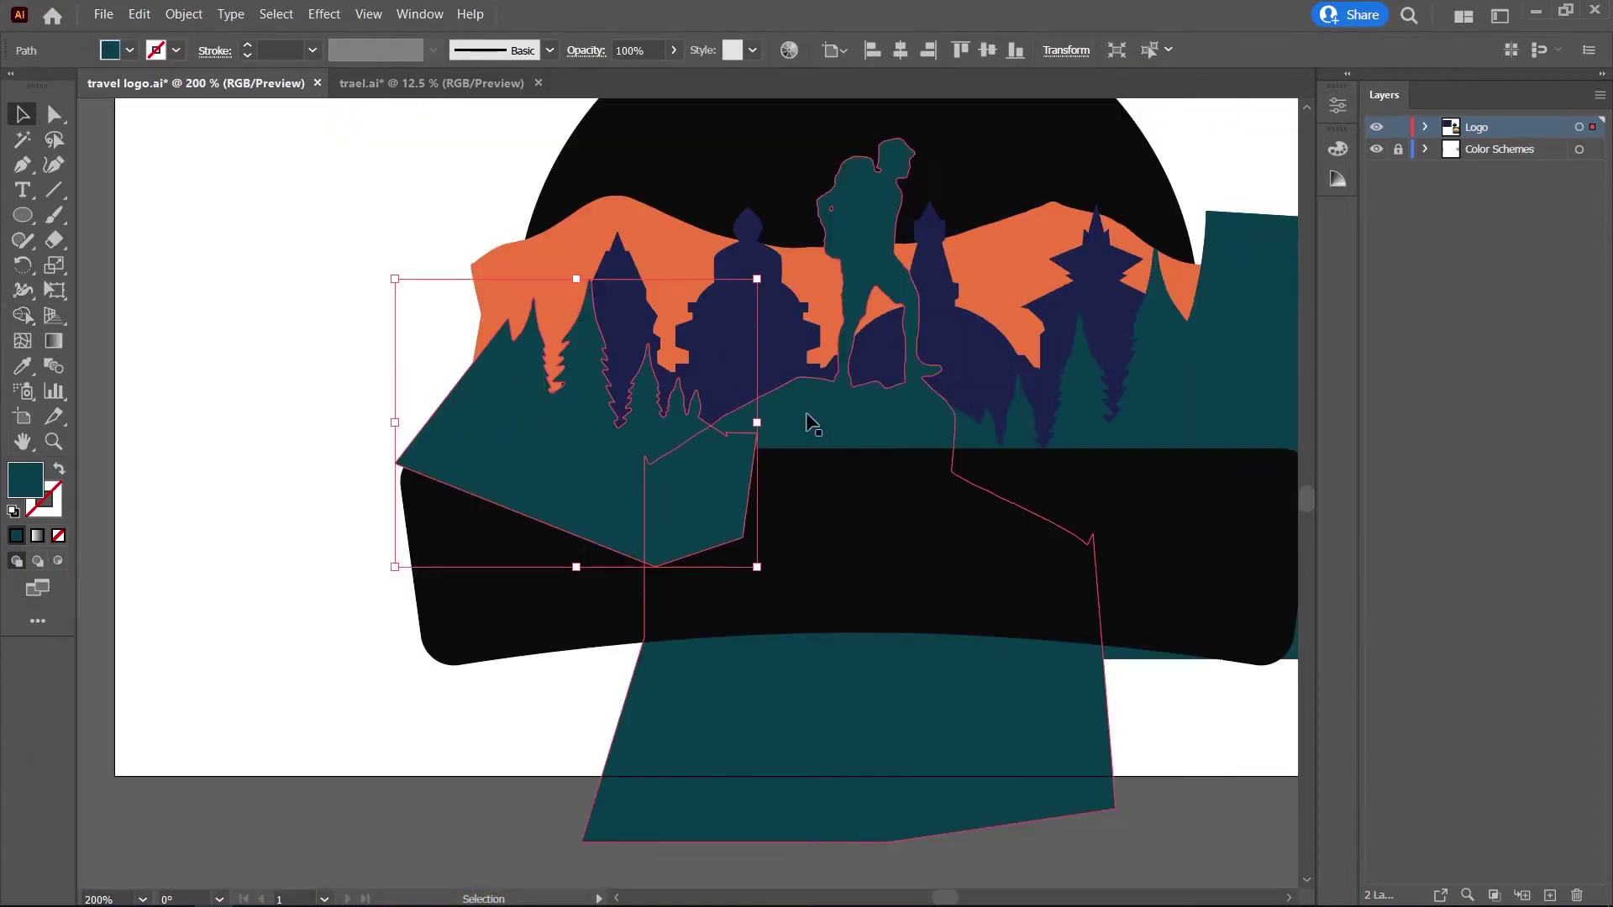
key("shift+e")
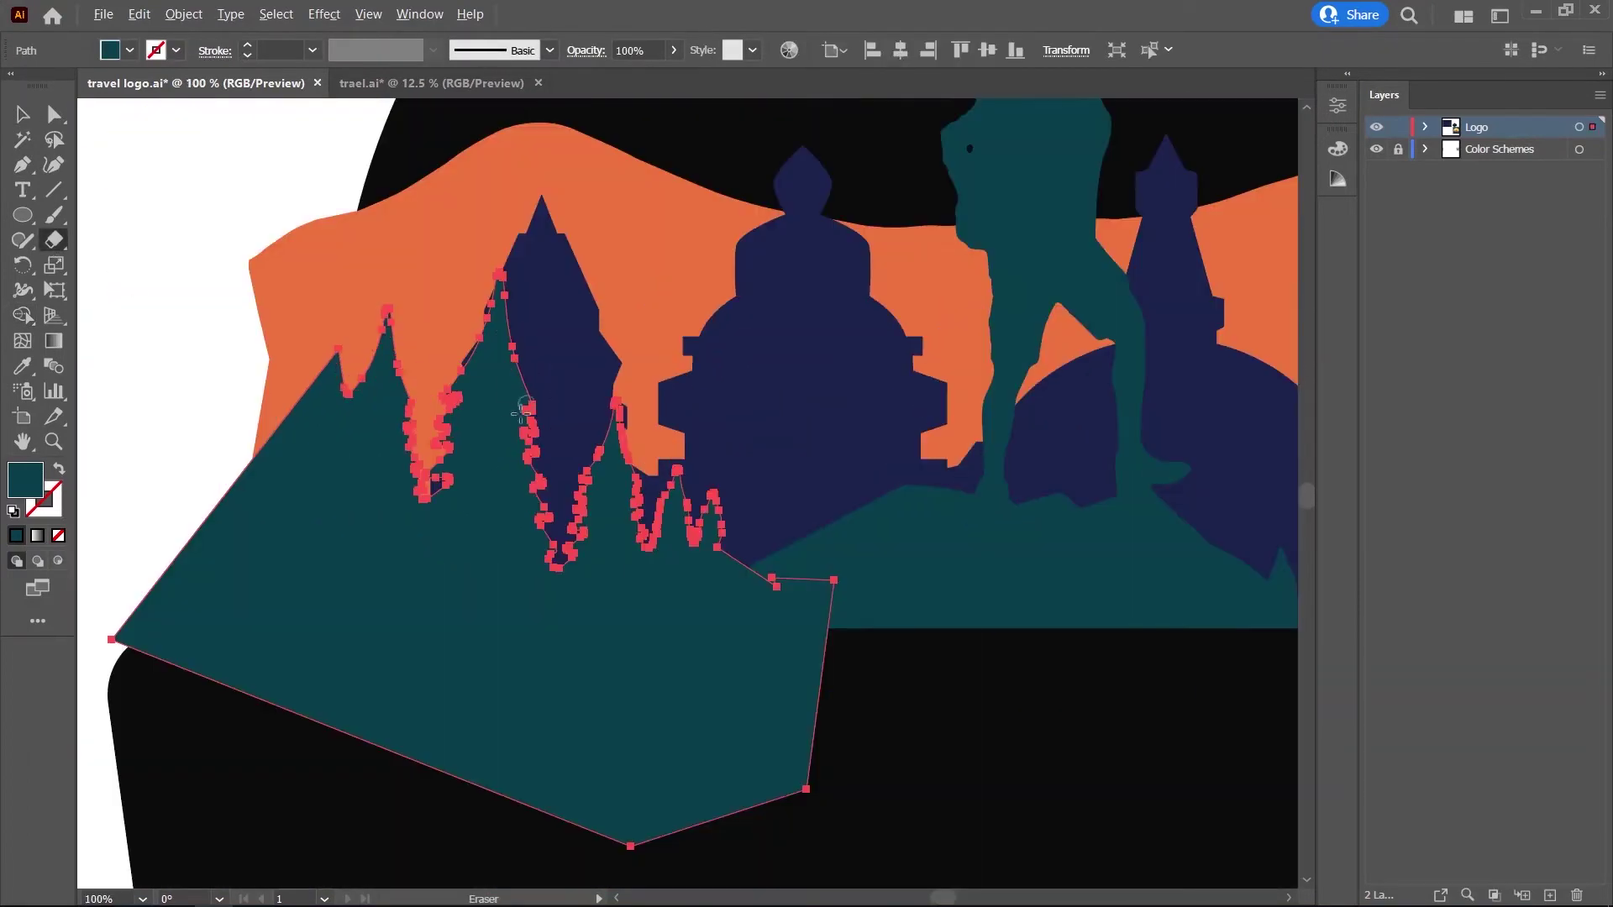
key("v")
Move the black sun circle up slightly and select it for Eyedropper recolouring.
key("ctrl+minus")
key("ctrl+minus")
key("ctrl+minus")
key("ctrl+minus")
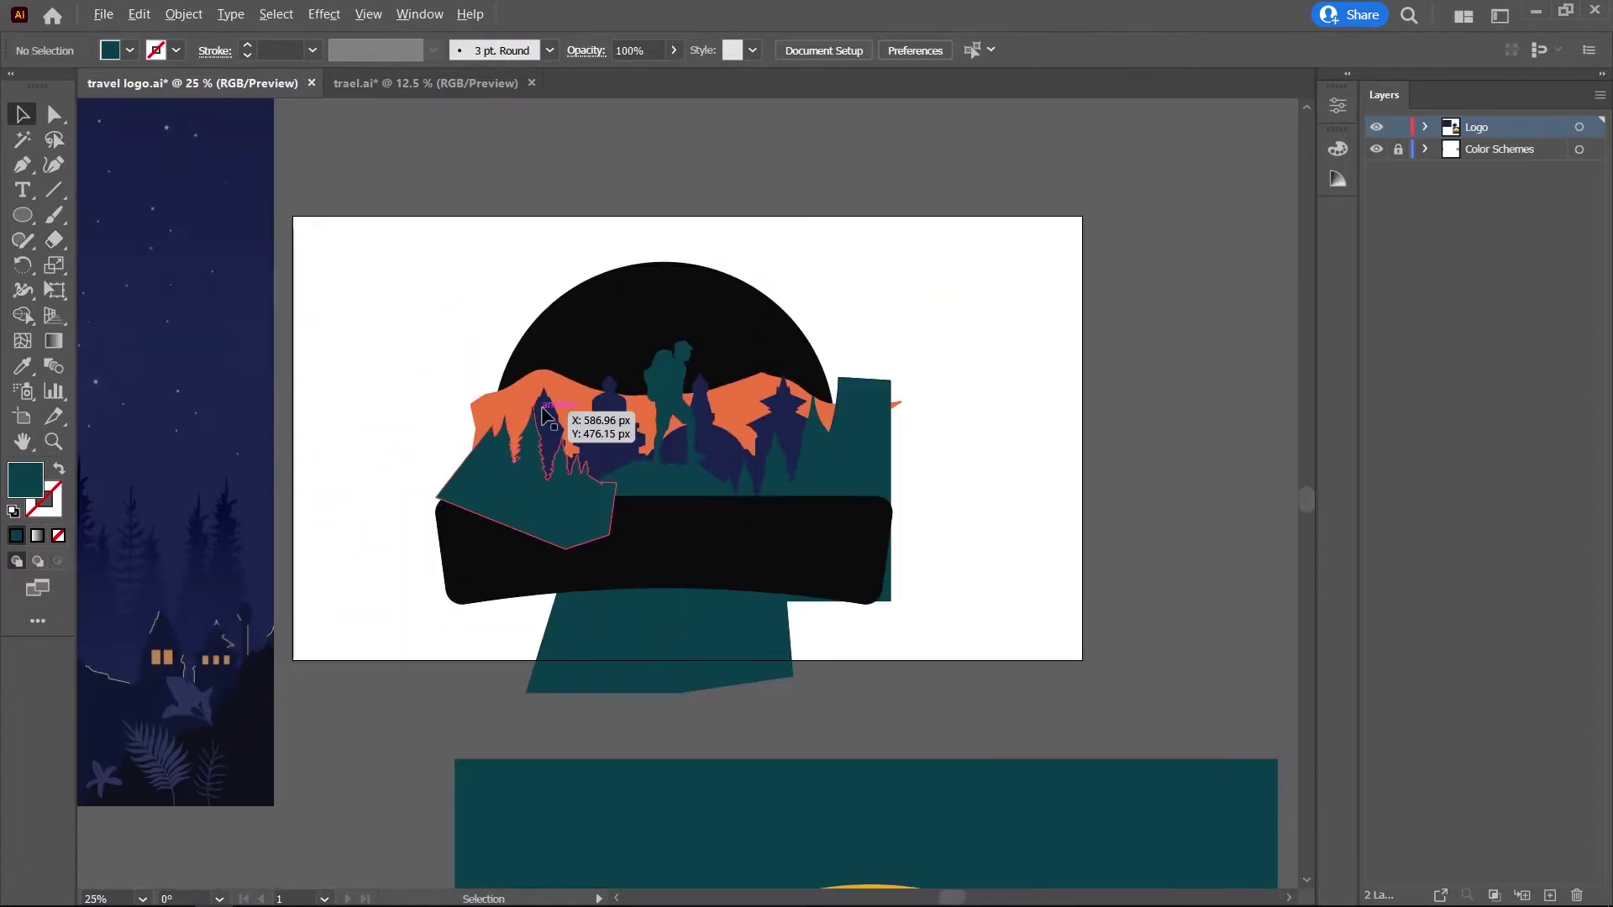
left_click(762, 267)
left_click_drag(759, 259, 764, 253)
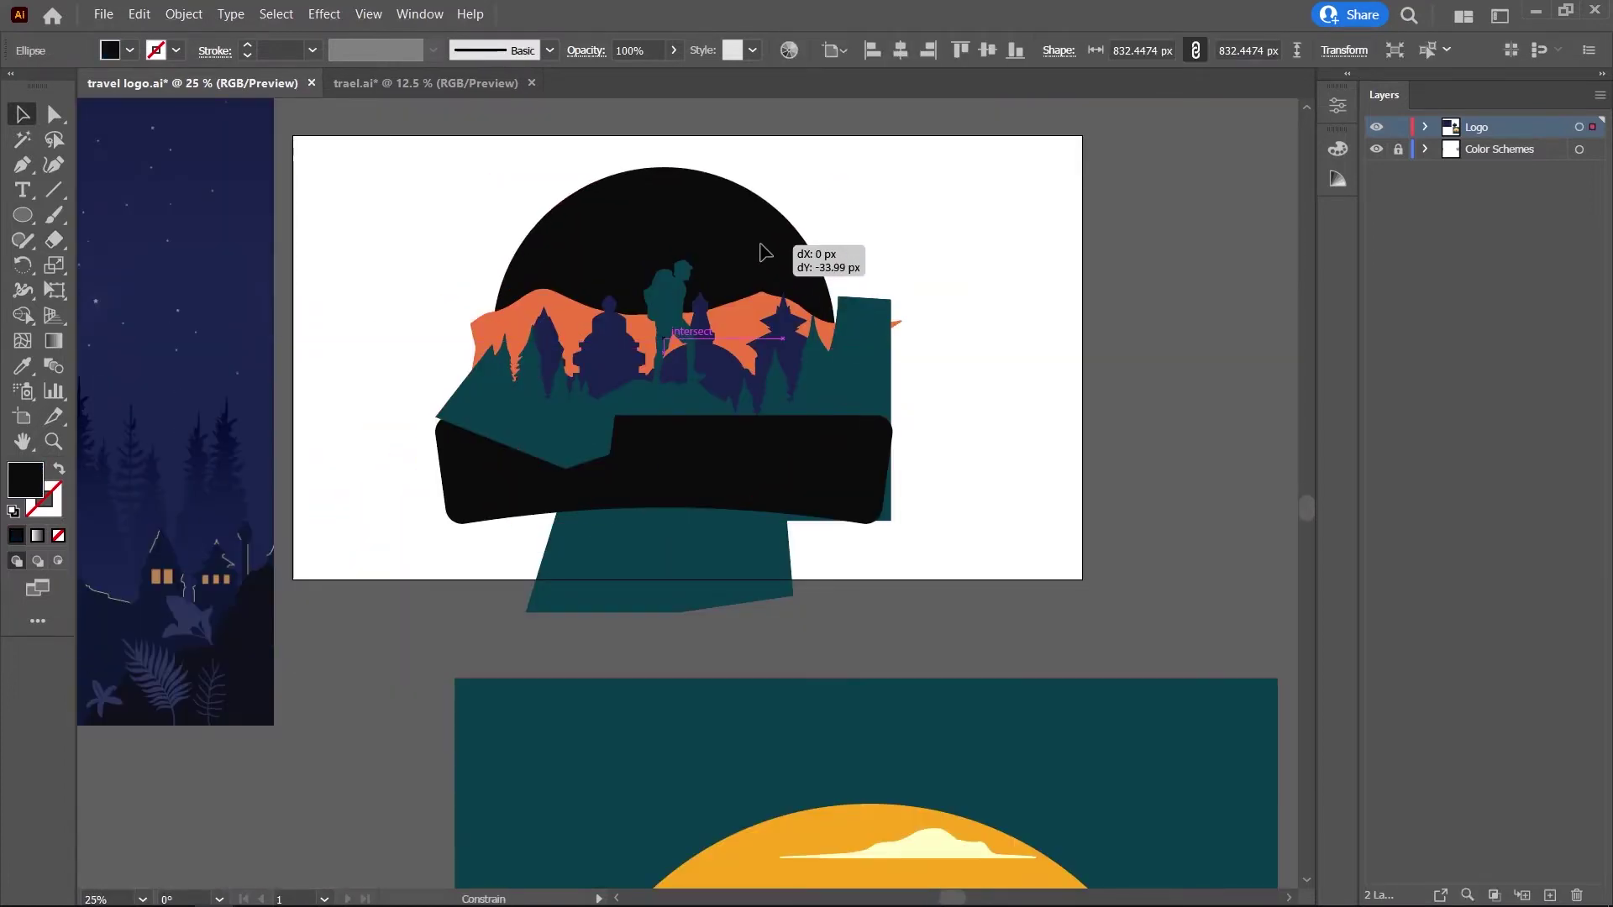
left_click(861, 494, "shift")
key("ctrl+minus")
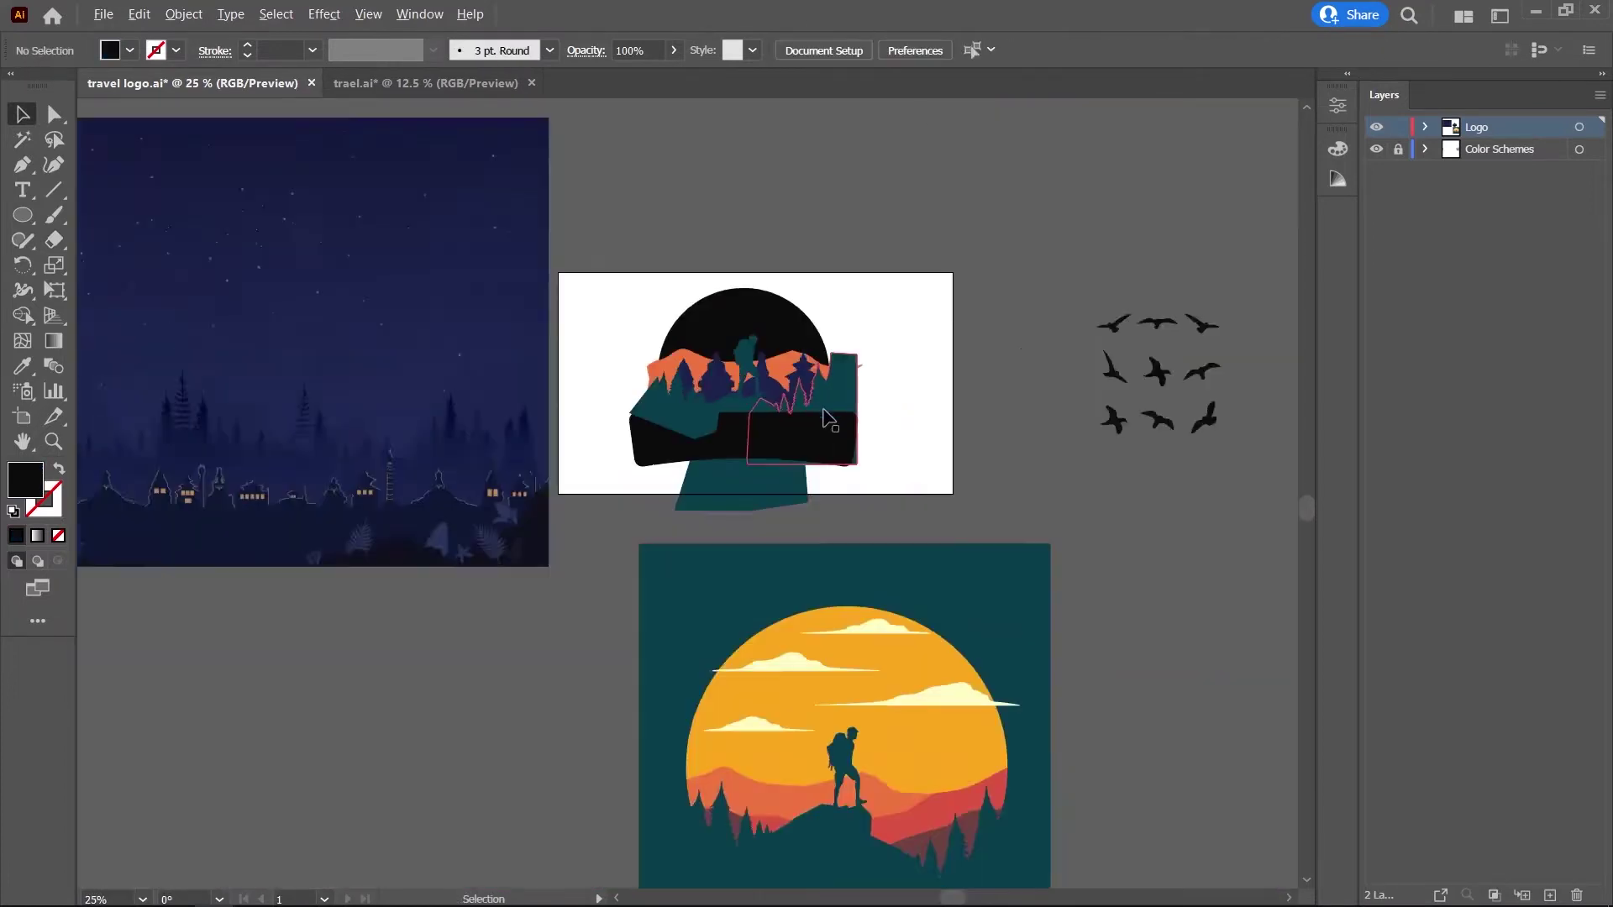
left_click(576, 382)
left_click(672, 371)
key("ctrl+plus")
key("ctrl+plus")
key("ctrl+plus")
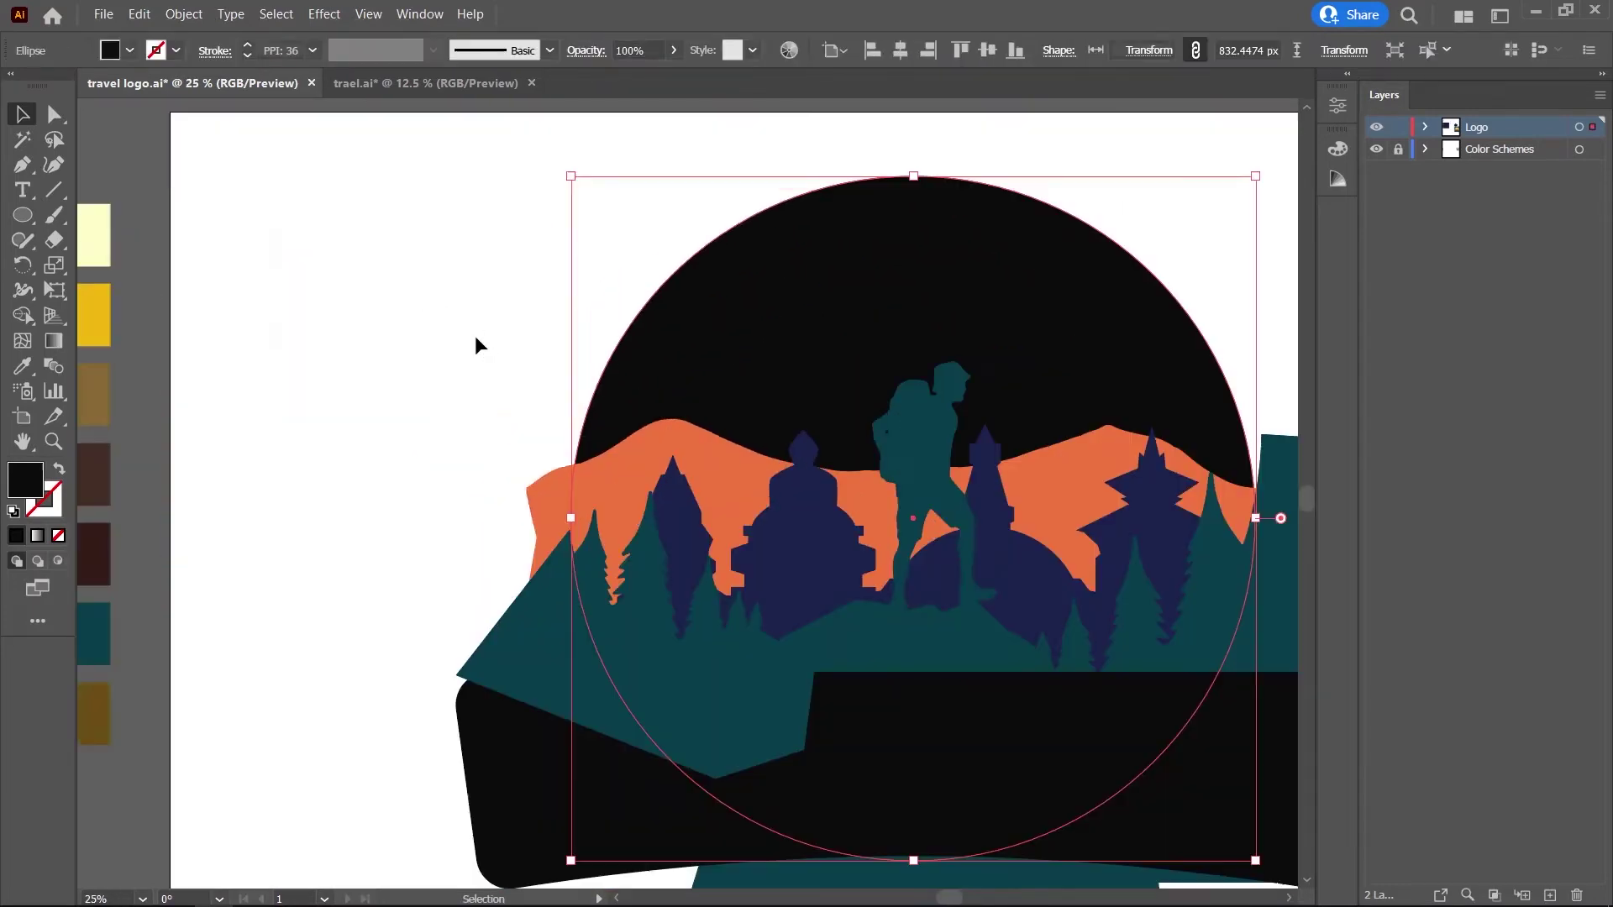
key("ctrl+minus")
left_click(23, 366)
Fill the sun circle with the yellow swatch and the mountains with light brown.
left_click(291, 327)
key("v")
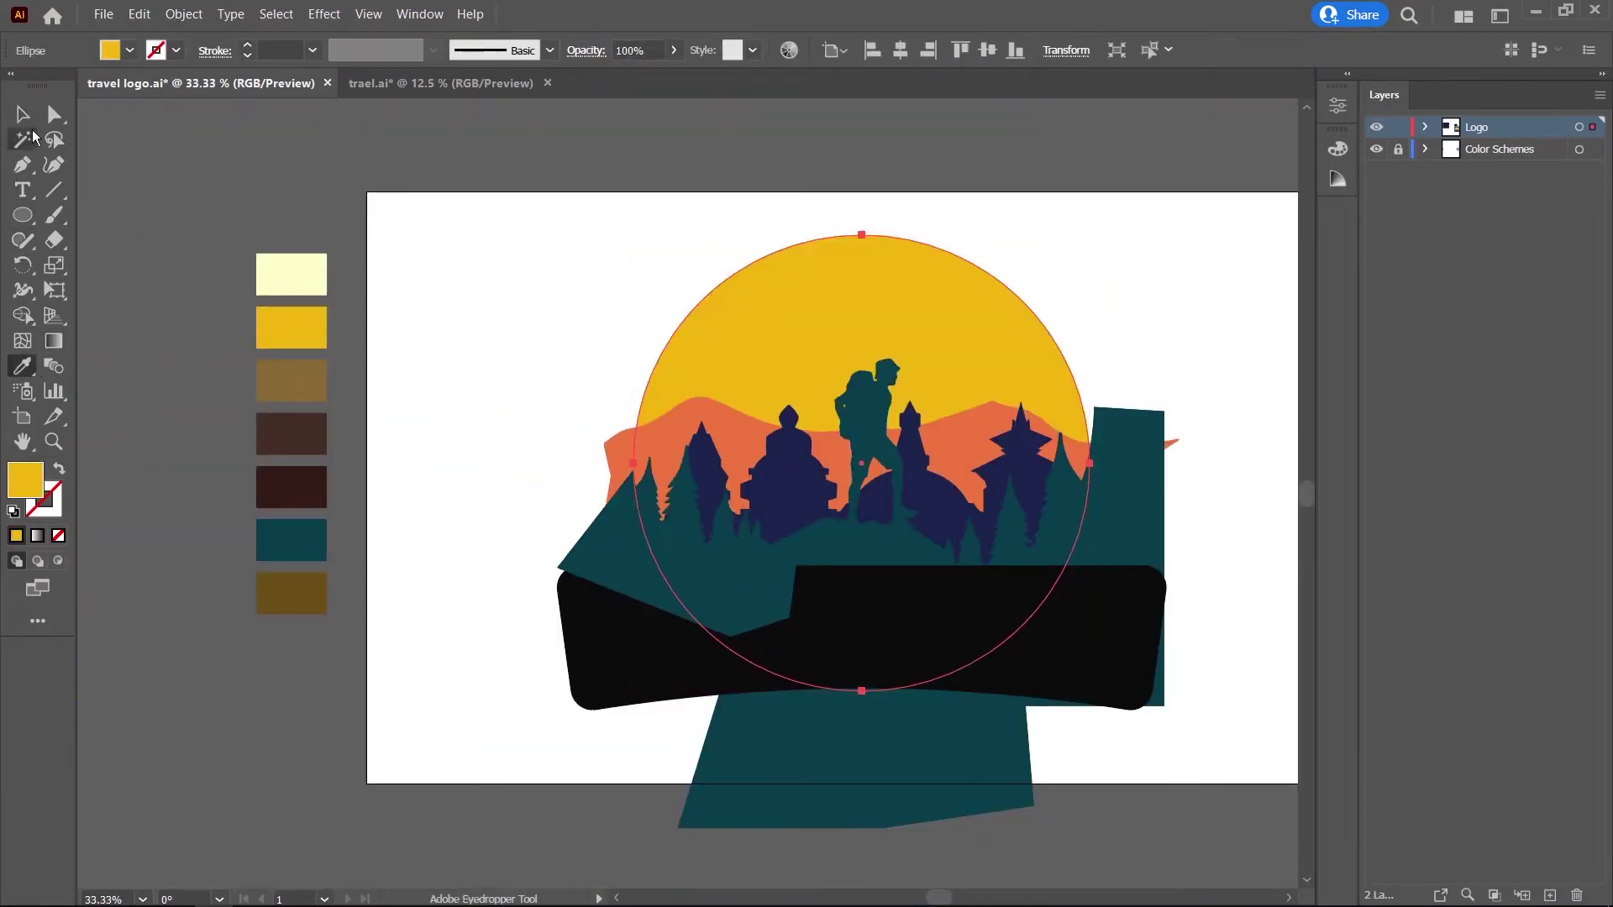
key("ctrl+shift+a")
left_click(734, 428)
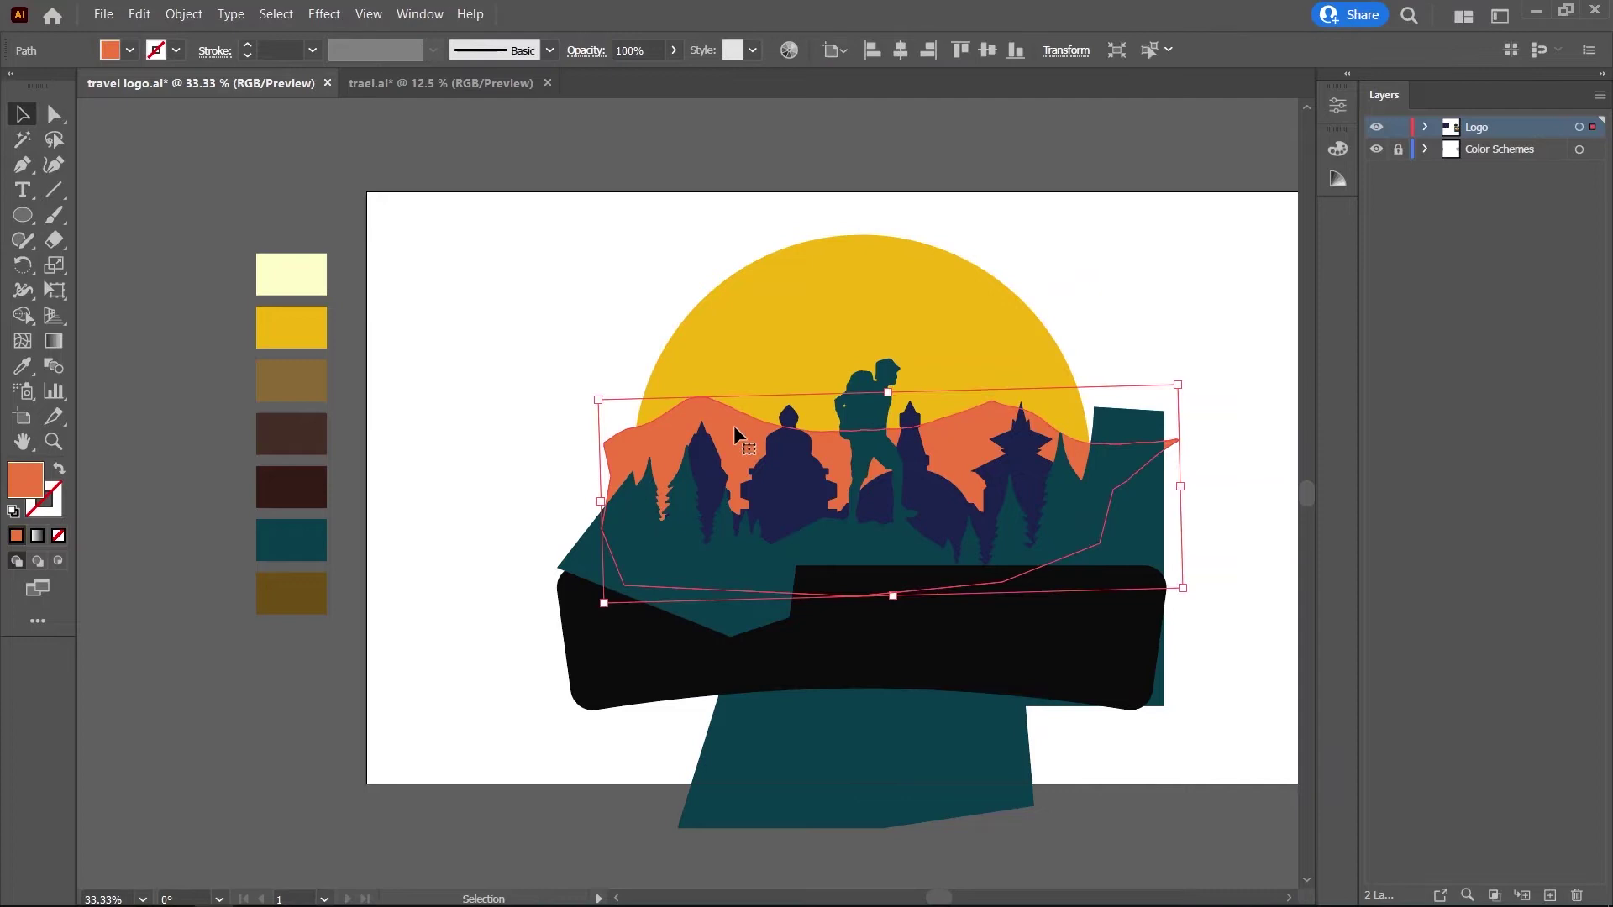
left_click(23, 366)
left_click(303, 380)
Colour the temples dark brown and the hiker and teal forest shapes darkest brown.
left_click(788, 490, "ctrl")
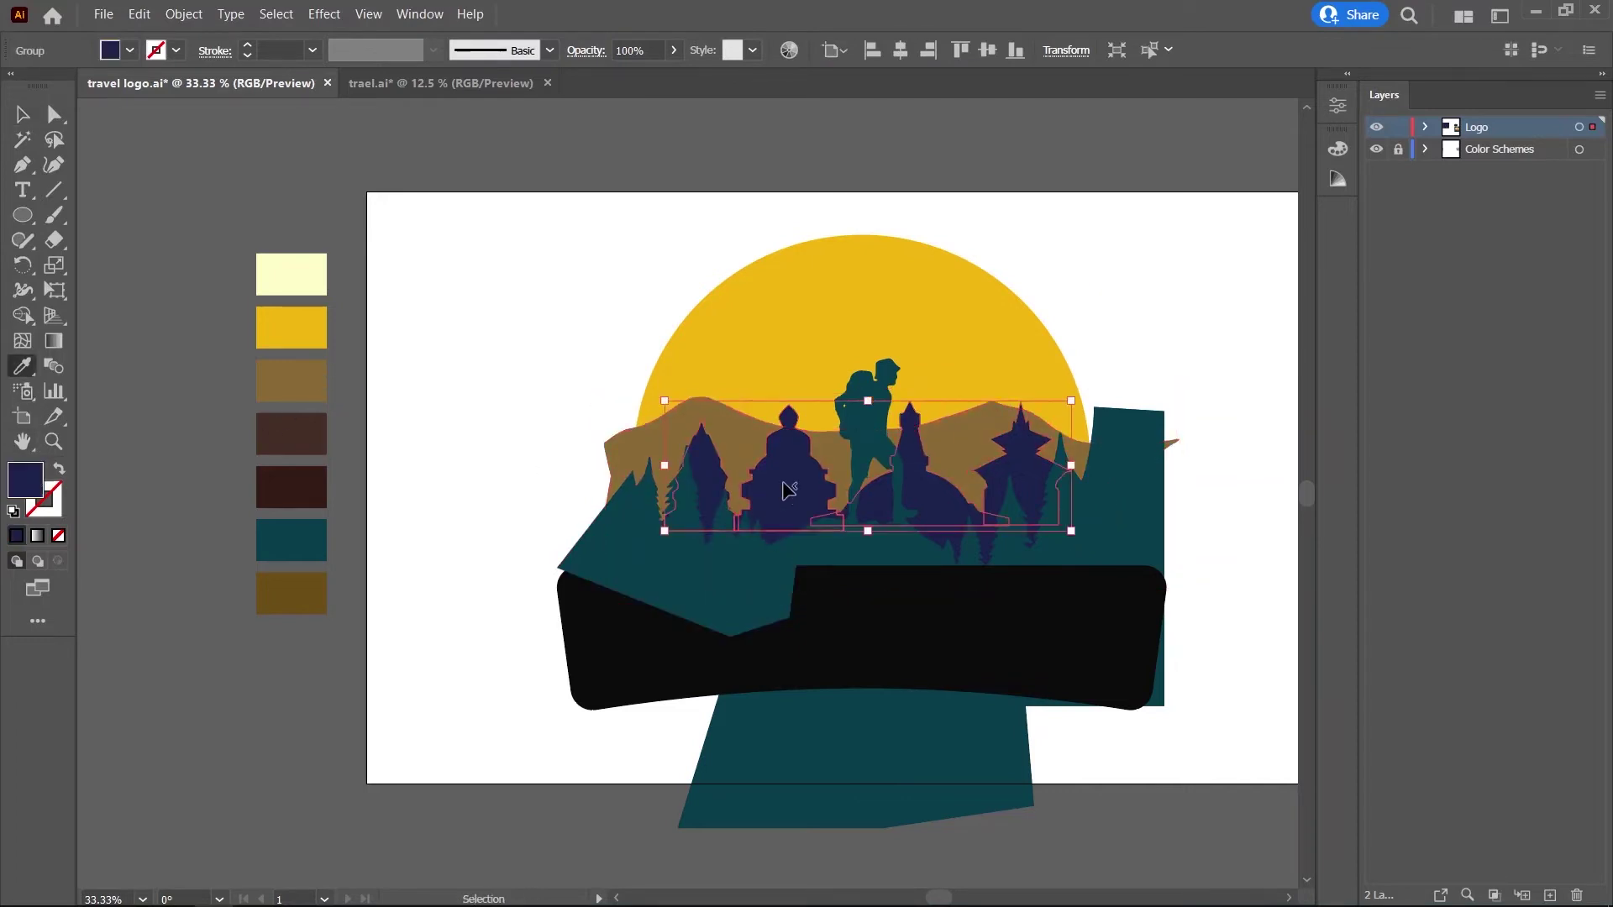
left_click(319, 449)
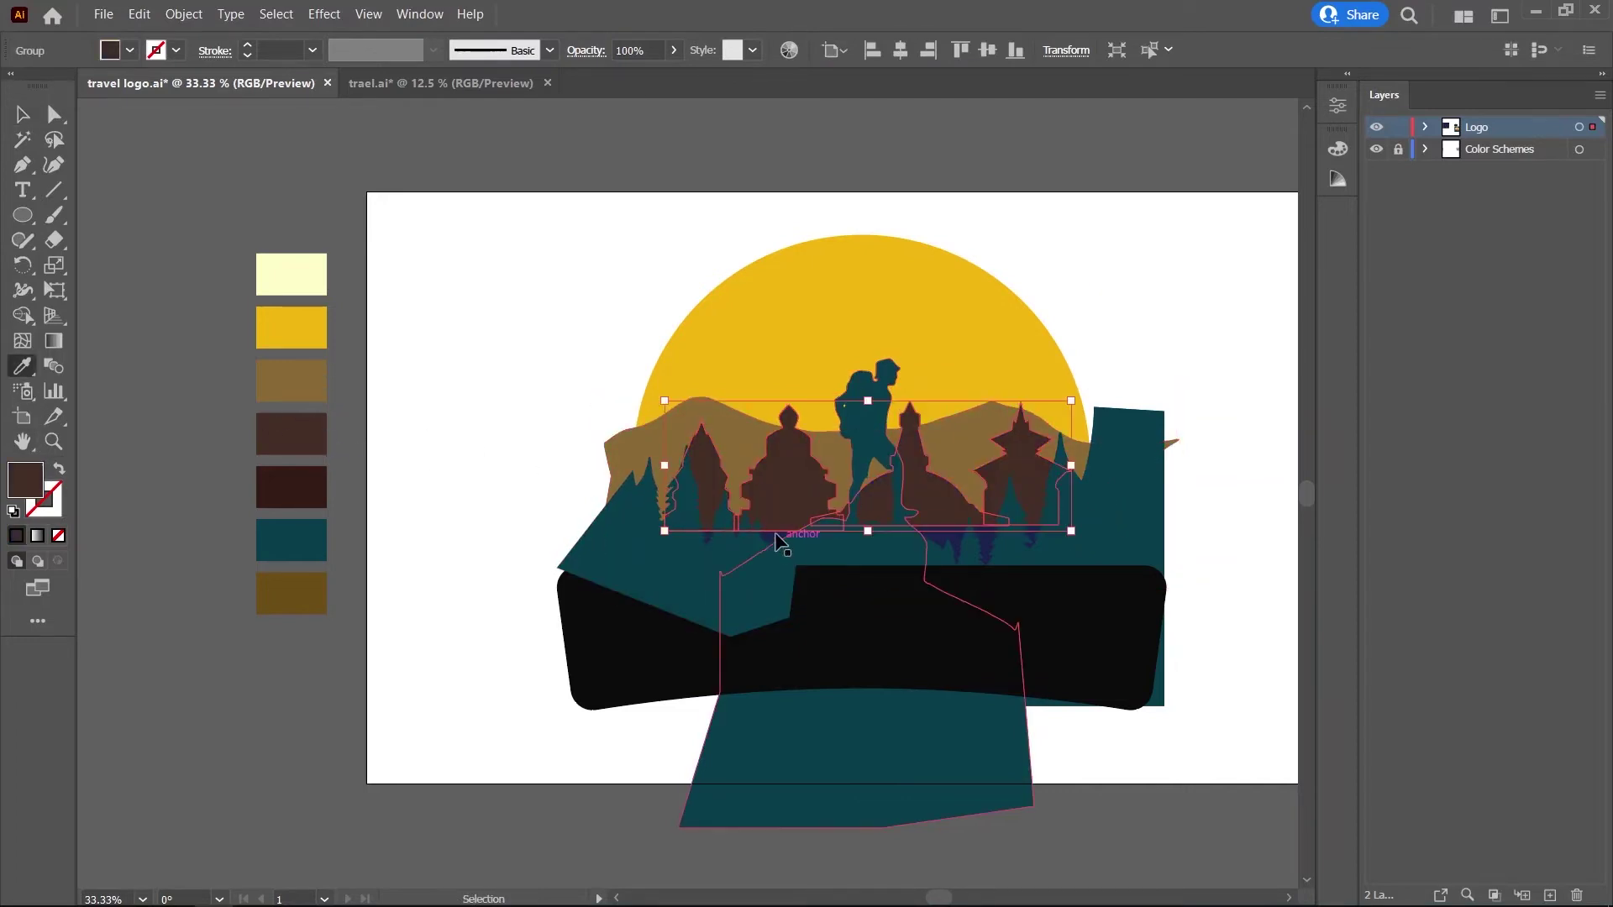
left_click(774, 558, "ctrl")
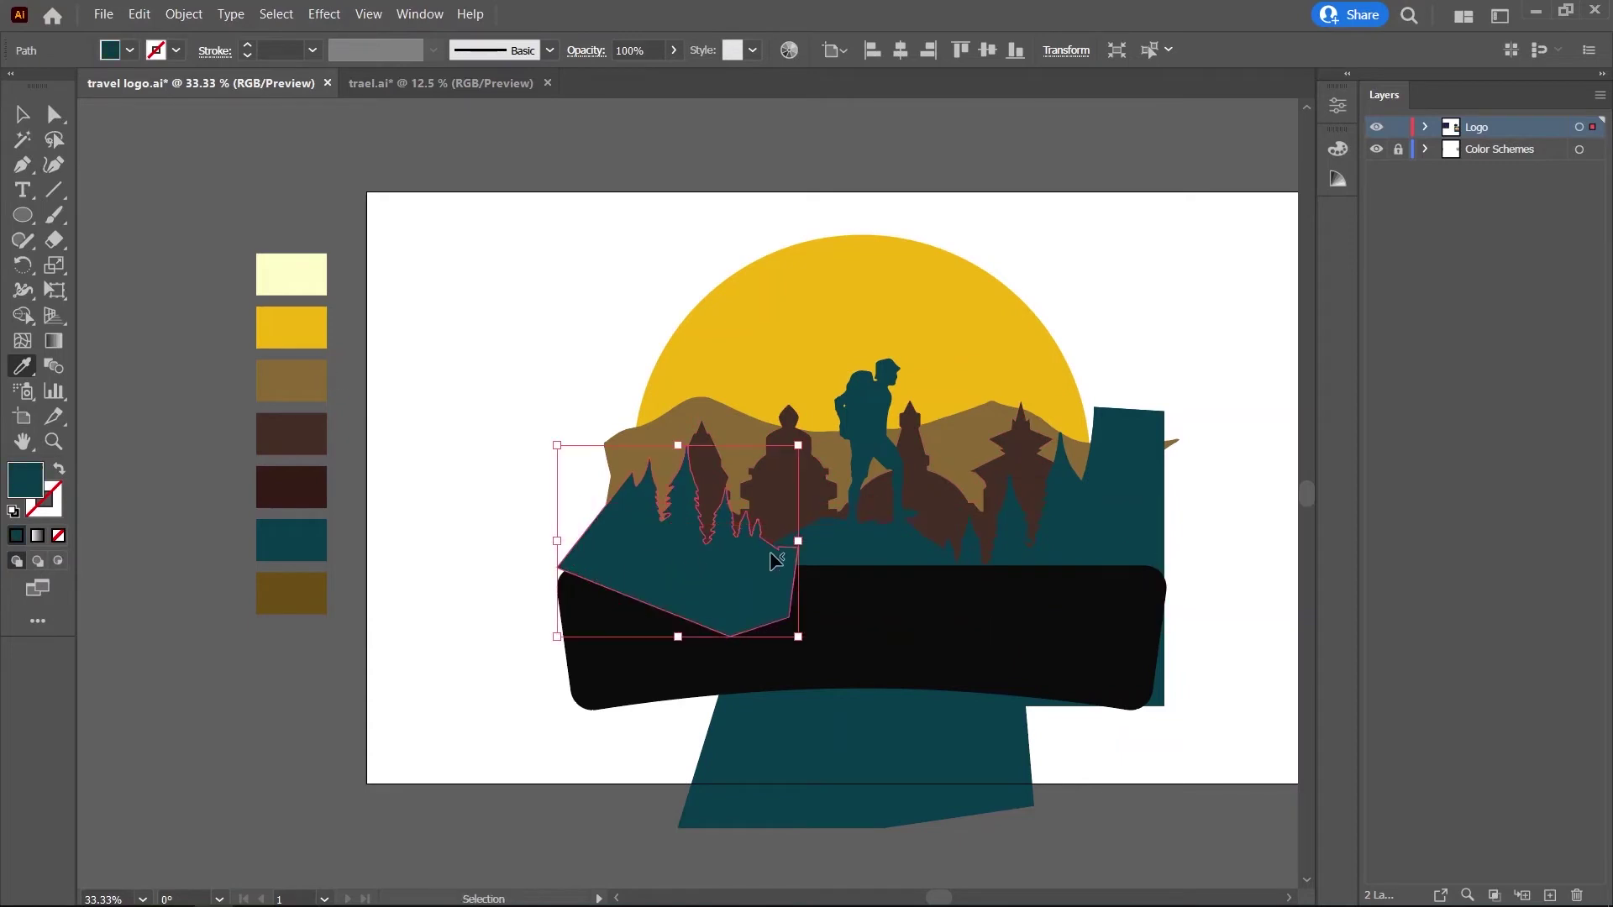
left_click(881, 554, "ctrl+shift")
left_click(304, 486)
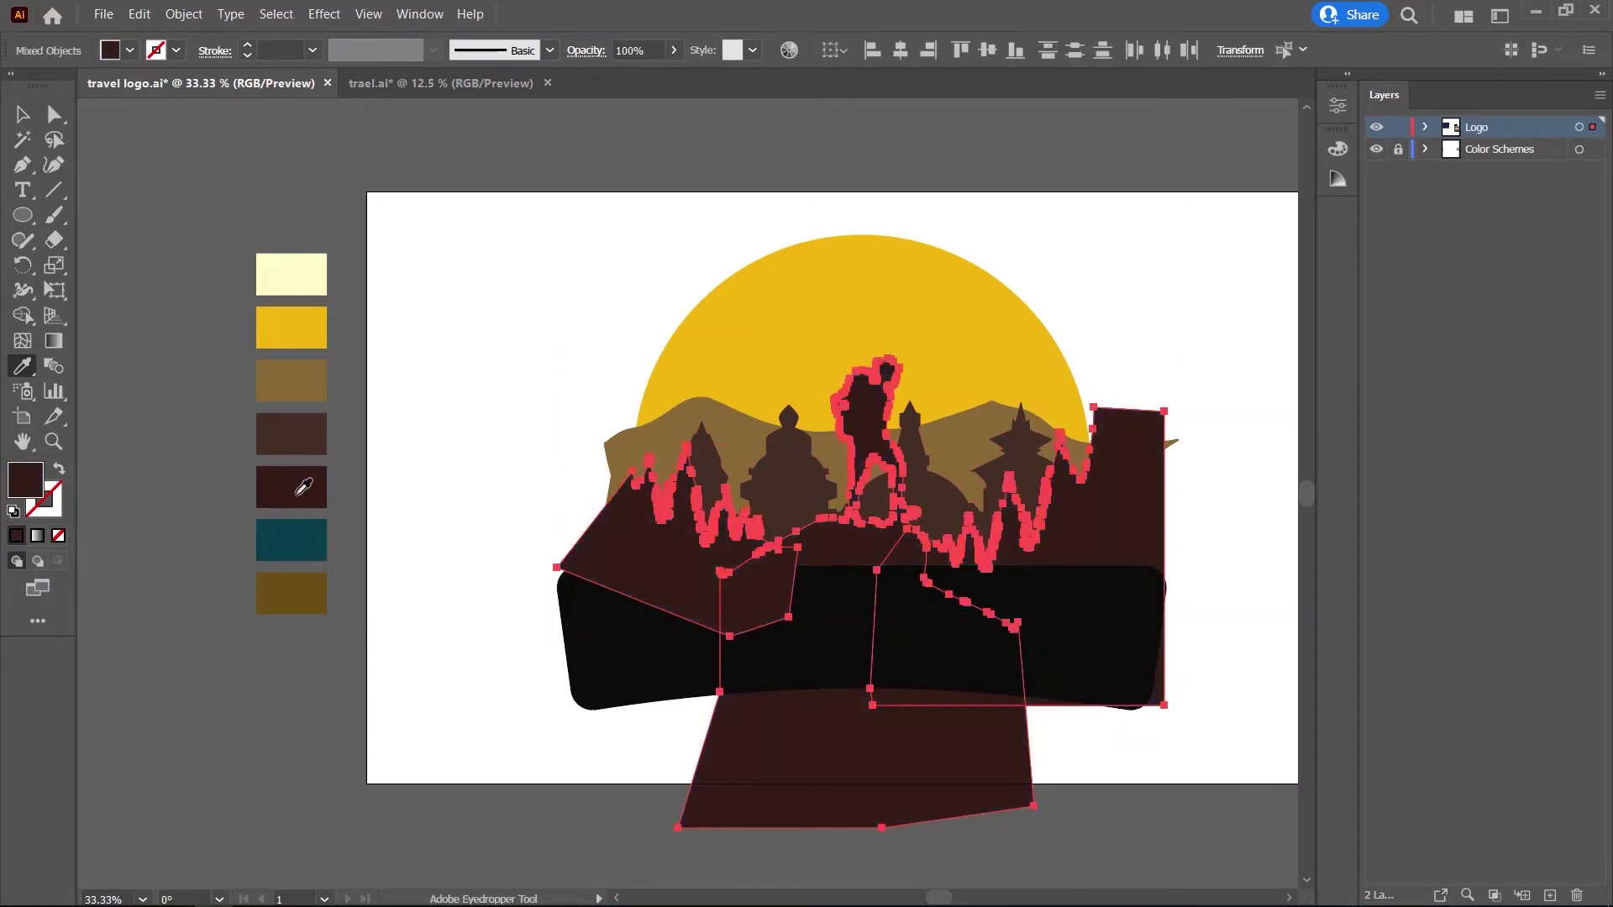
Fill the black banner with the teal swatch colour.
left_click(14, 117)
left_click(579, 605)
left_click(277, 588)
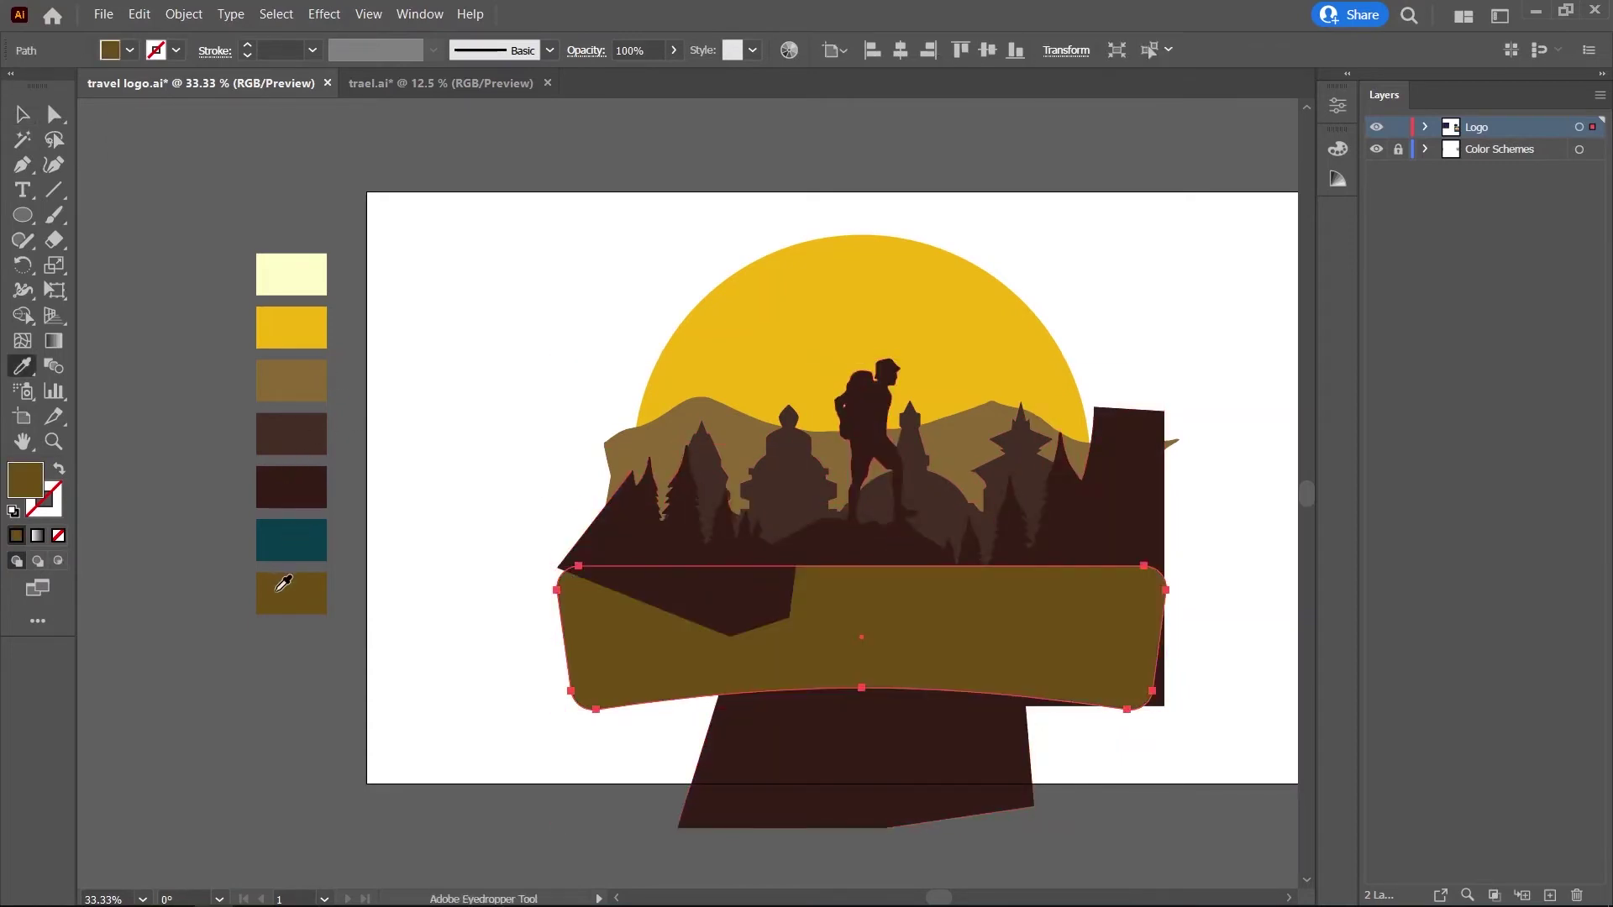
left_click(284, 551)
Squash and tilt the left dark forest piece, then undo both changes.
scroll(724, 456, "up", 1)
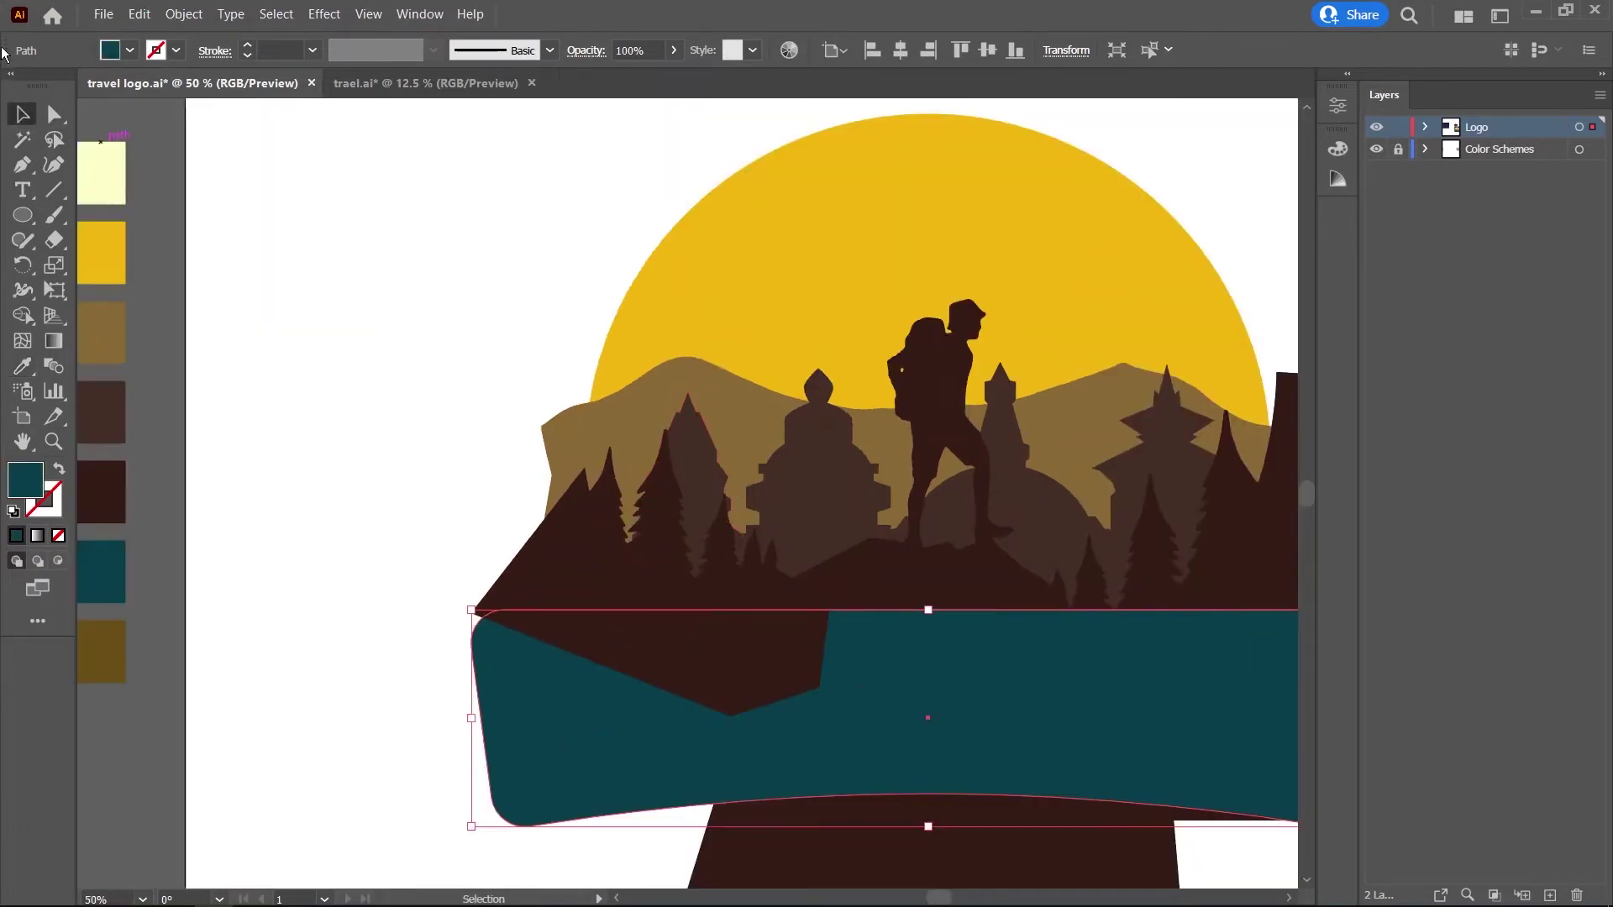
left_click(738, 506)
scroll(739, 506, "up", 2)
left_click_drag(564, 341, 564, 385)
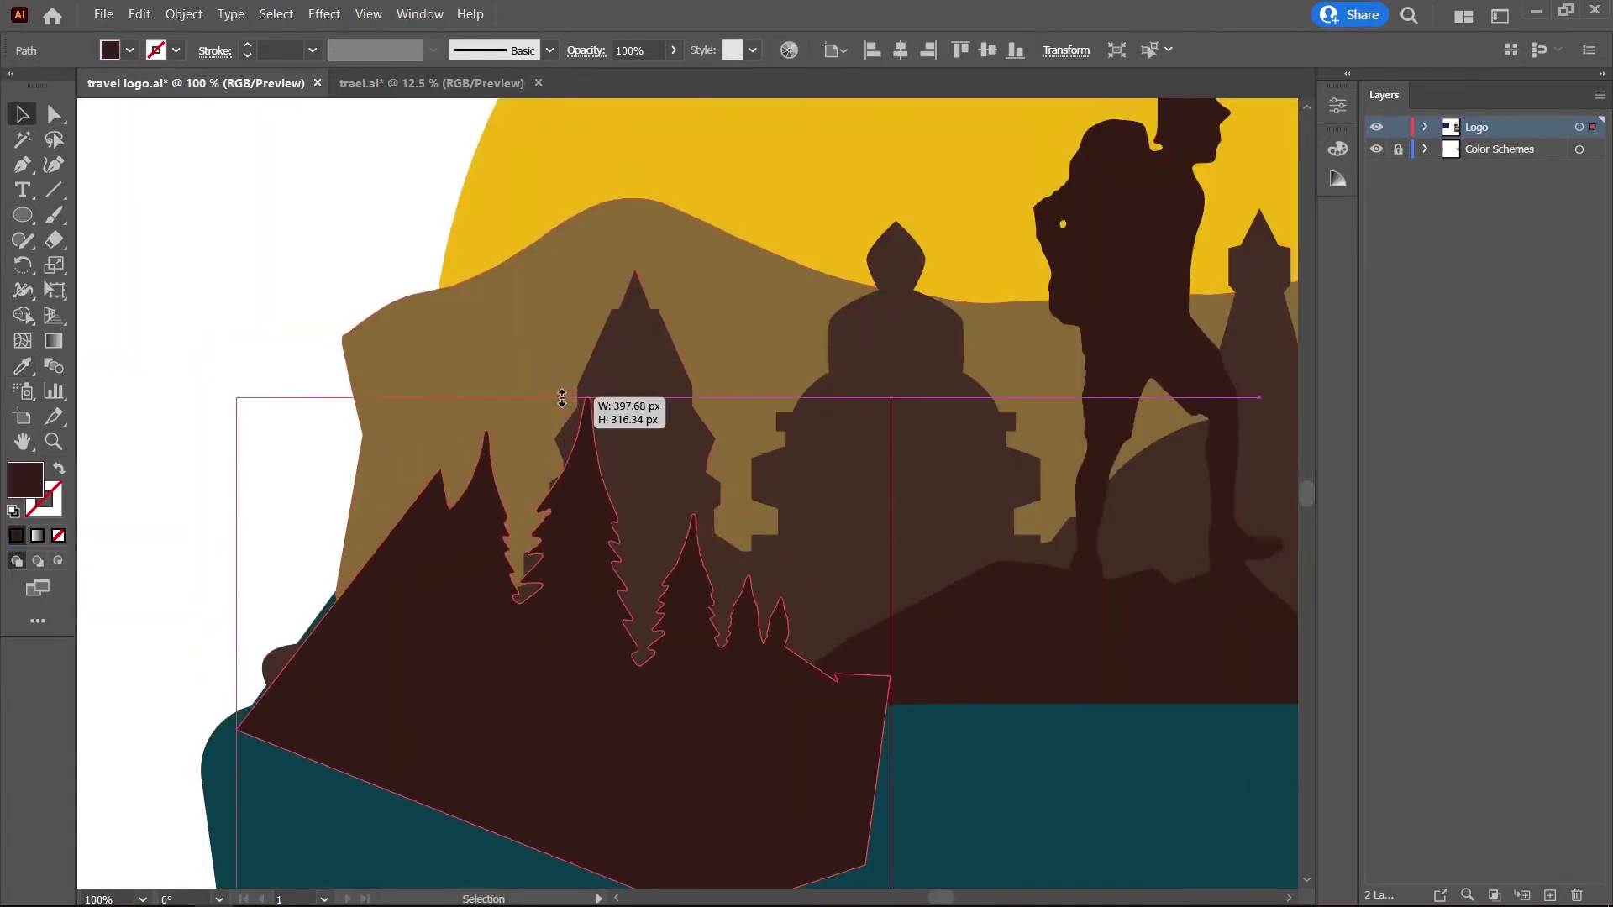
left_click_drag(929, 644, 936, 625)
key("ctrl+minus")
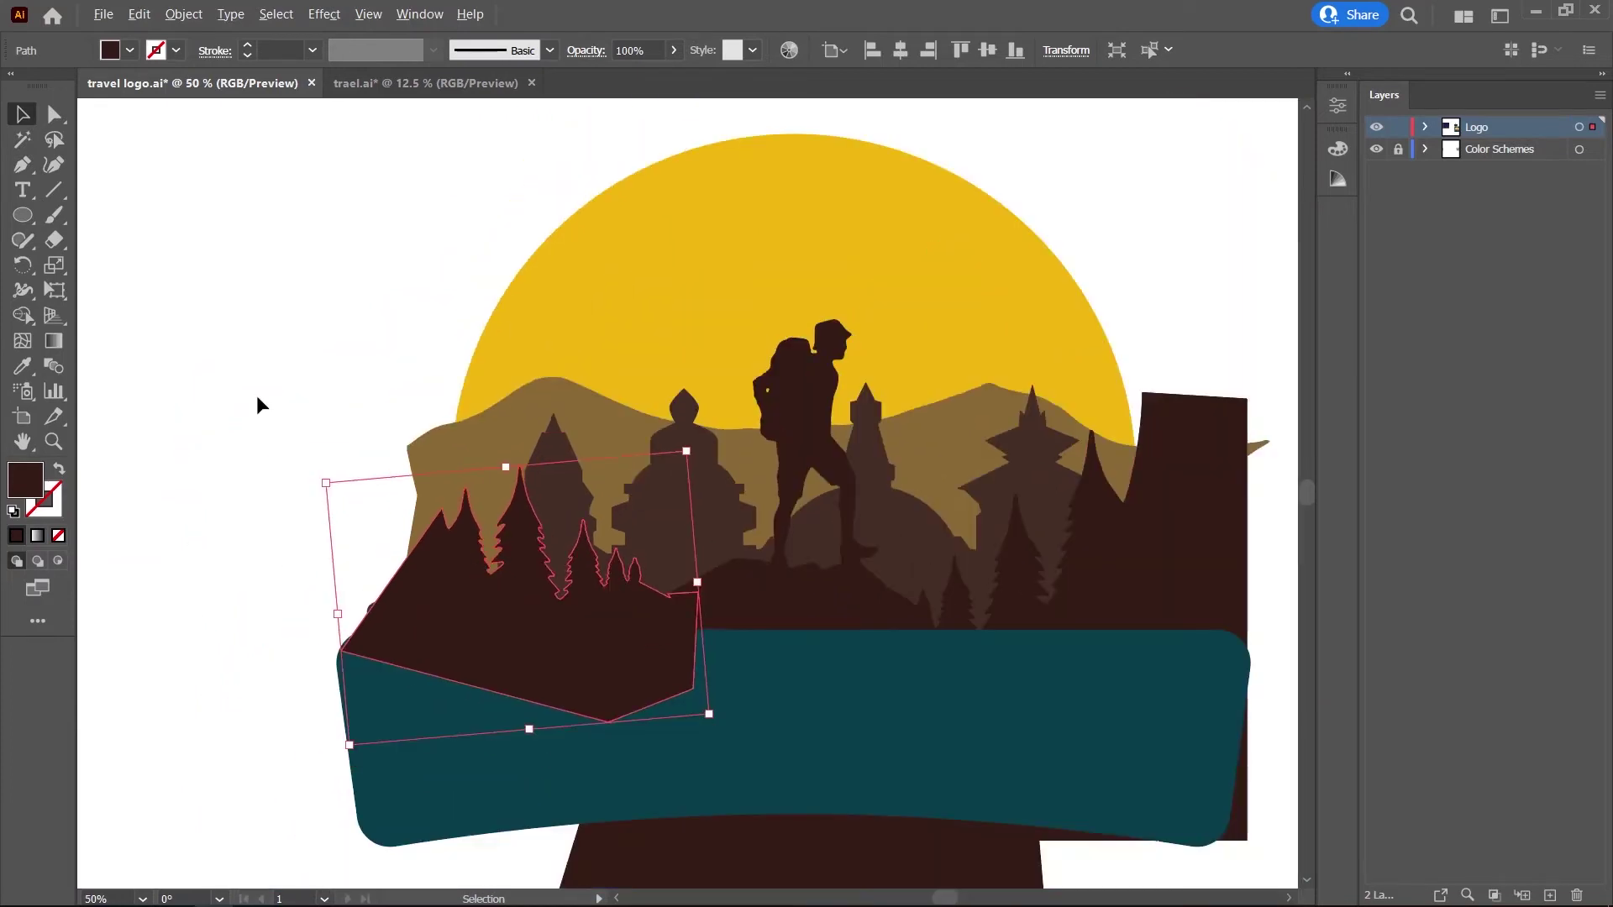
key("ctrl+z")
key("ctrl+z")
Move the left forest piece up to rest along the teal banner's top edge.
key("ctrl+plus")
key("ctrl+plus")
mouse_move(1187, 533)
left_mouse_down()
mouse_move(1172, 510)
mouse_move(804, 385)
left_mouse_up()
key("ctrl+minus")
key("ctrl+minus")
key("ctrl+minus")
key("ctrl+plus")
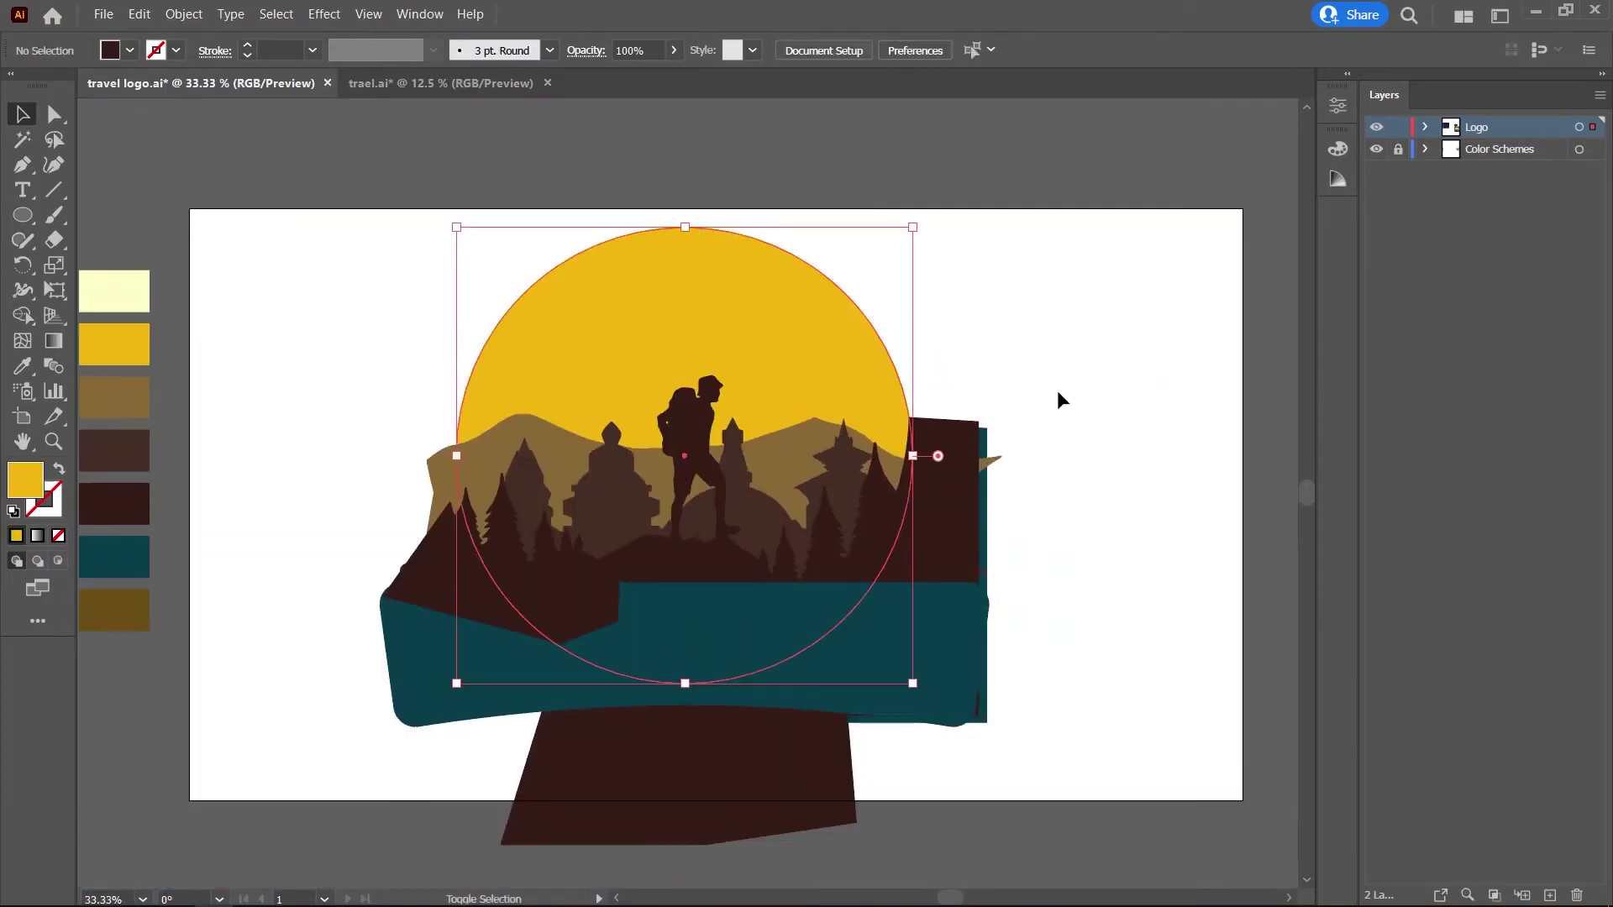
scroll(1056, 395, "down", 2)
left_click(1037, 256)
left_click(515, 544)
left_click(347, 214)
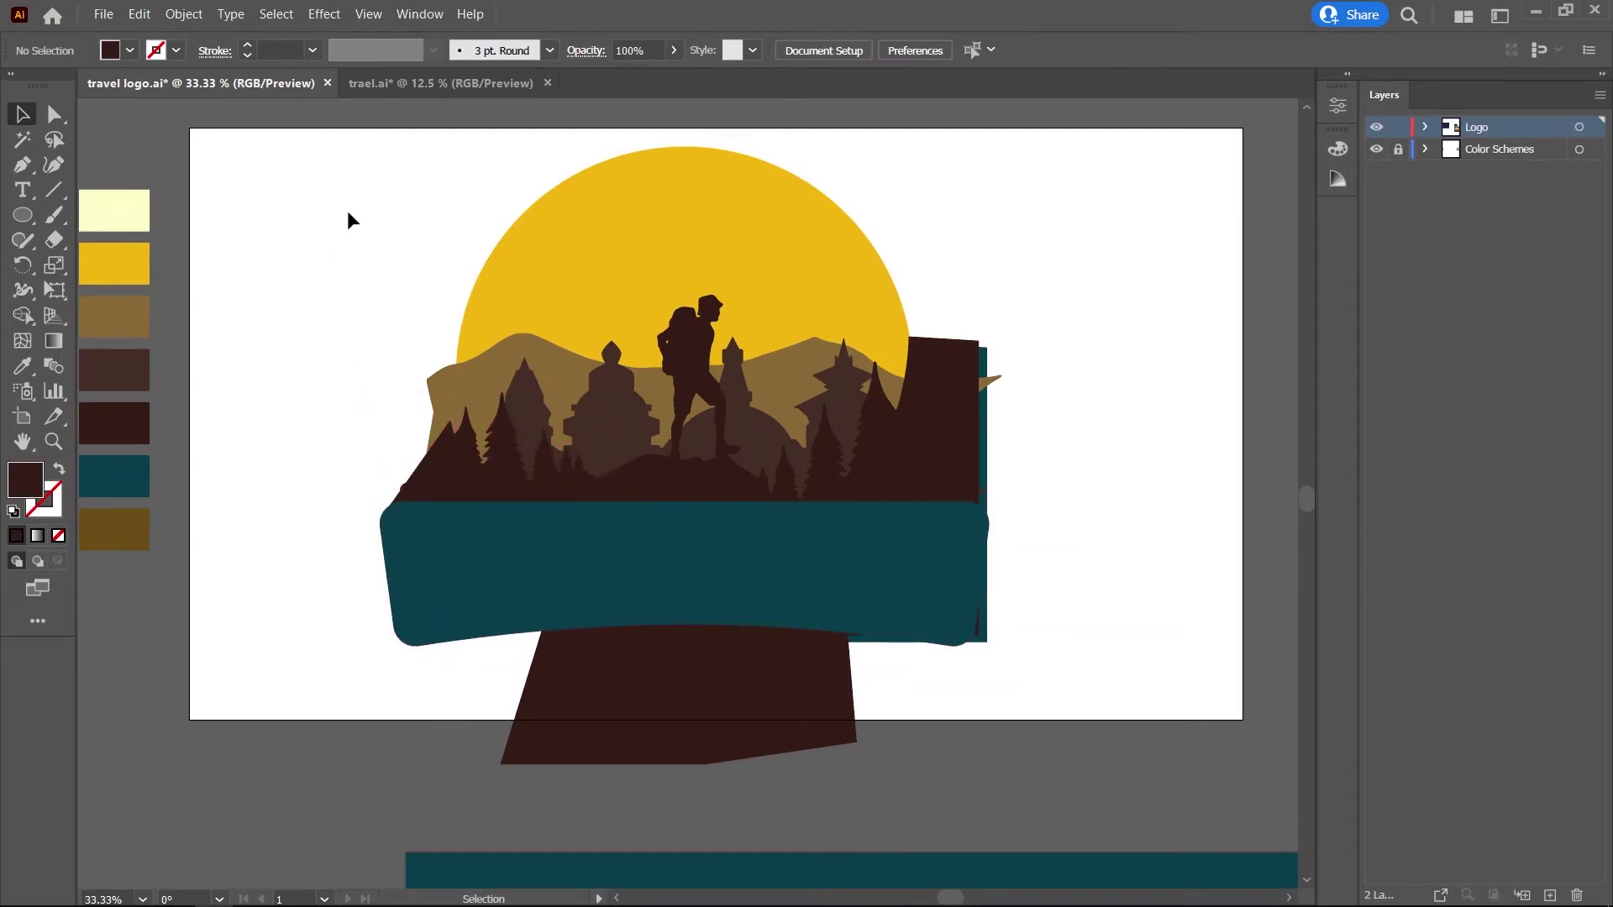
key("ctrl+a")
Trim the forest slivers overhanging the sun circle's edge with the Shape Builder.
left_click(23, 315)
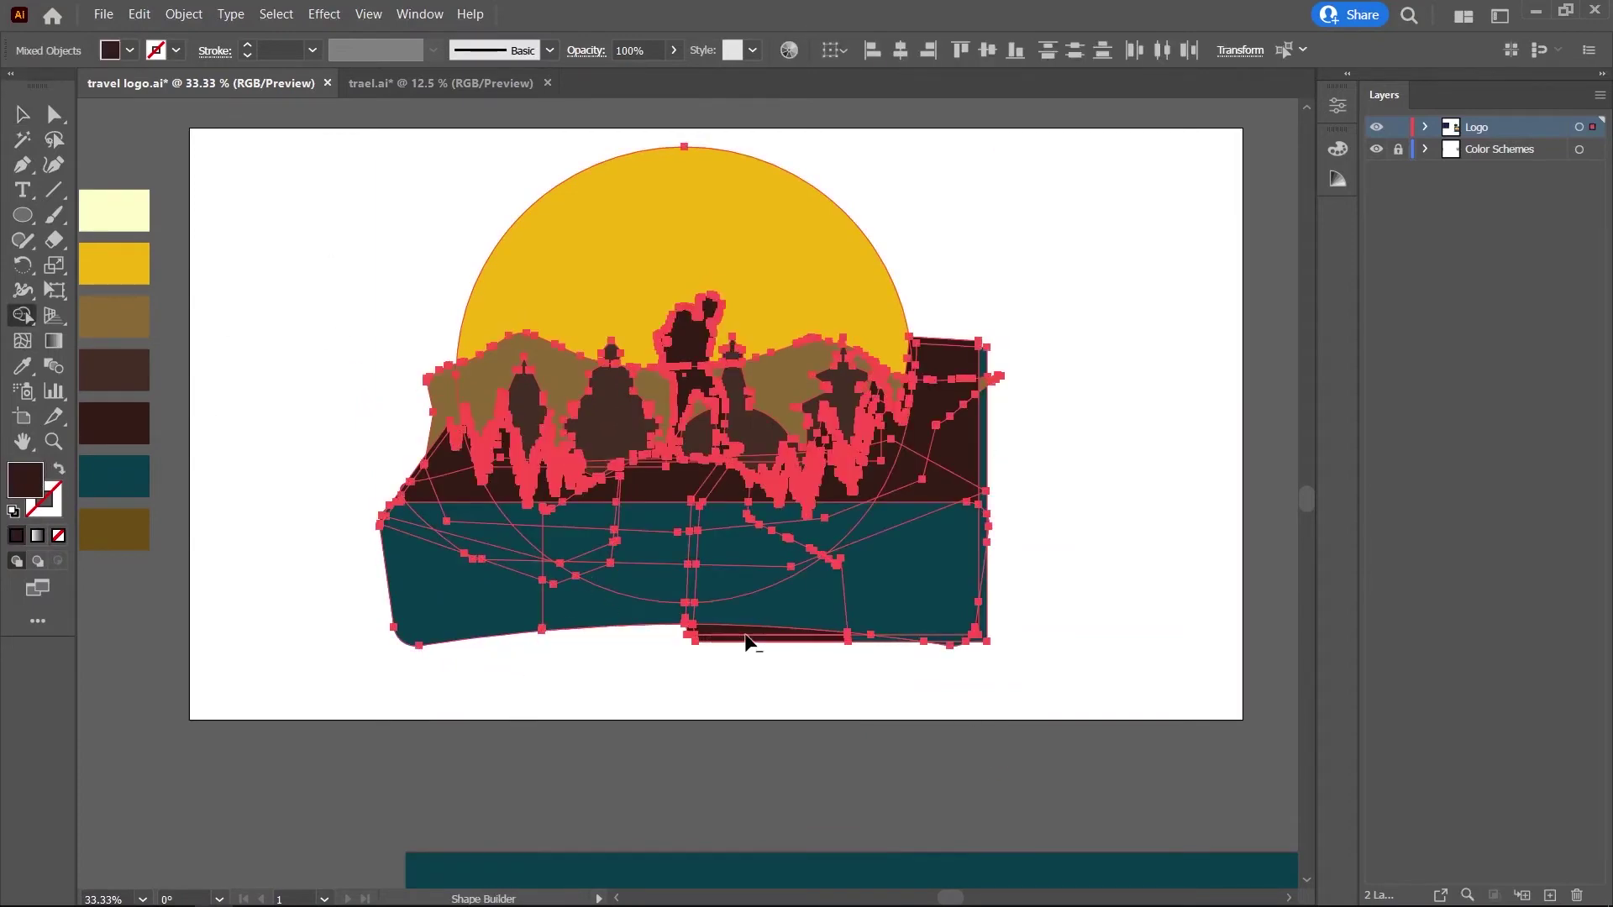
scroll(970, 520, "up", 5)
scroll(970, 521, "down", 2)
scroll(666, 789, "down", 2)
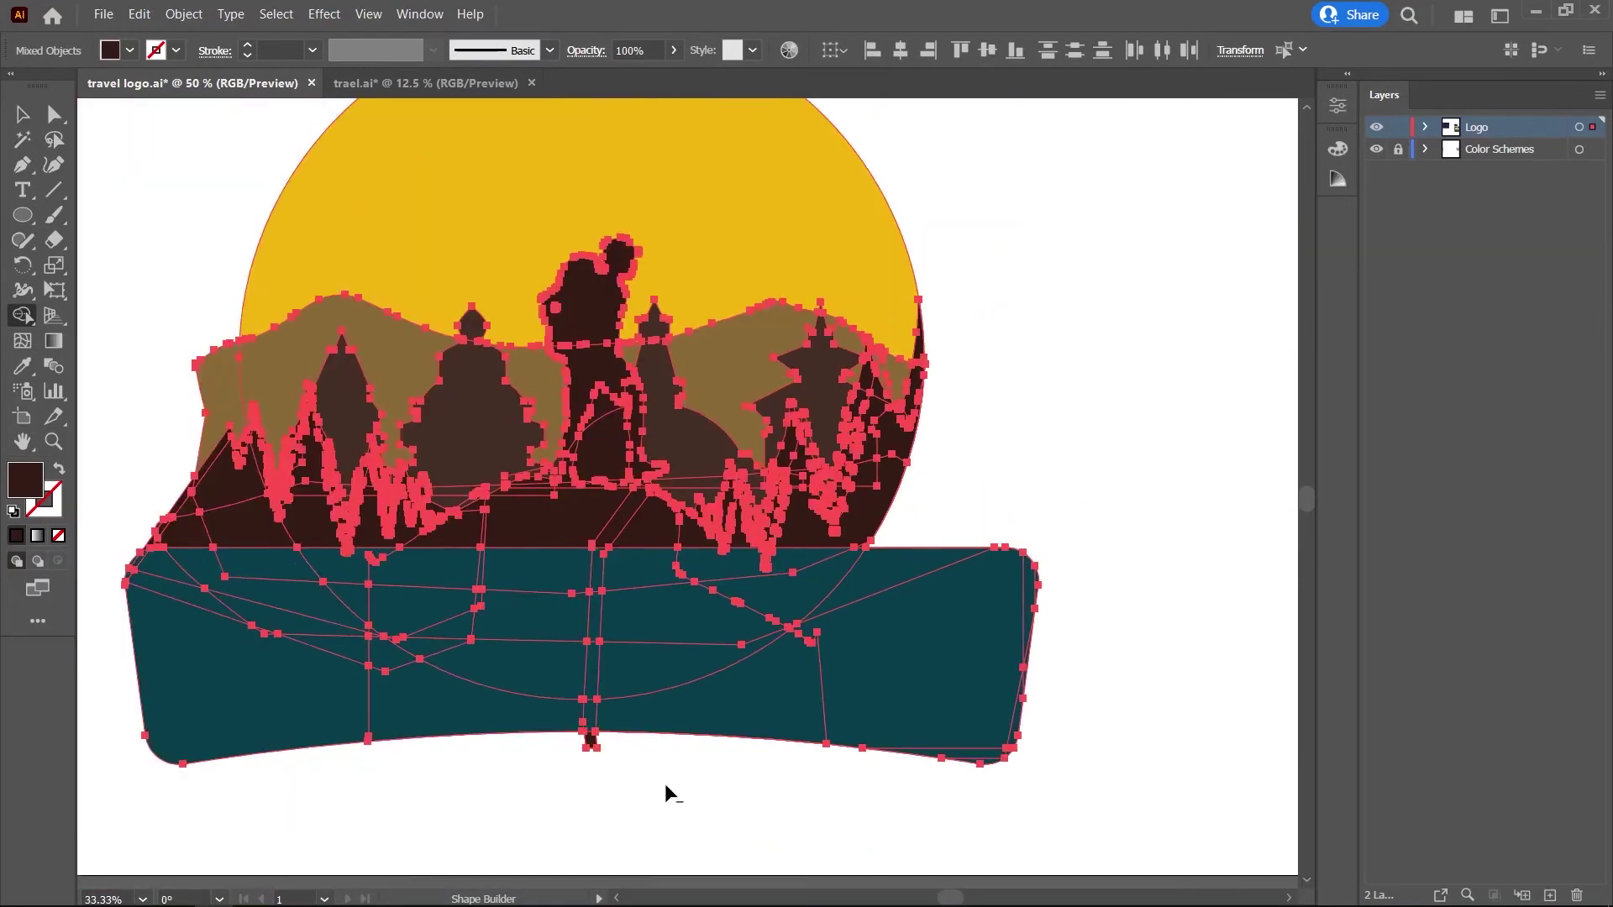
scroll(374, 550, "up", 3)
scroll(641, 544, "down", 2)
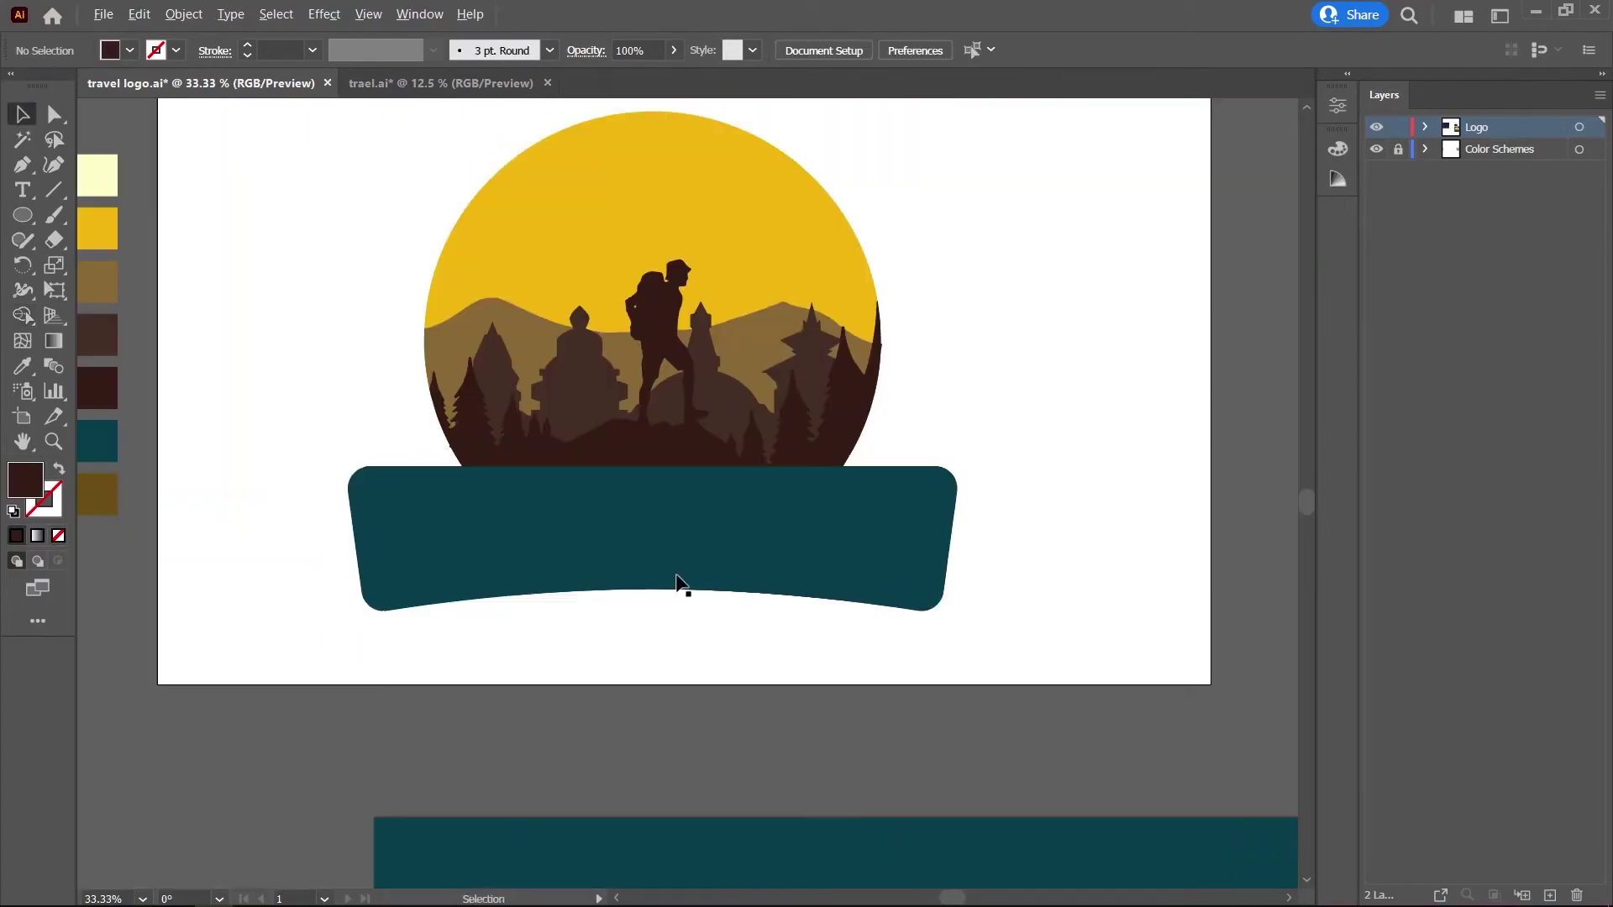
scroll(878, 256, "up", 3)
key("v")
scroll(882, 260, "up", 1)
key("ctrl+a")
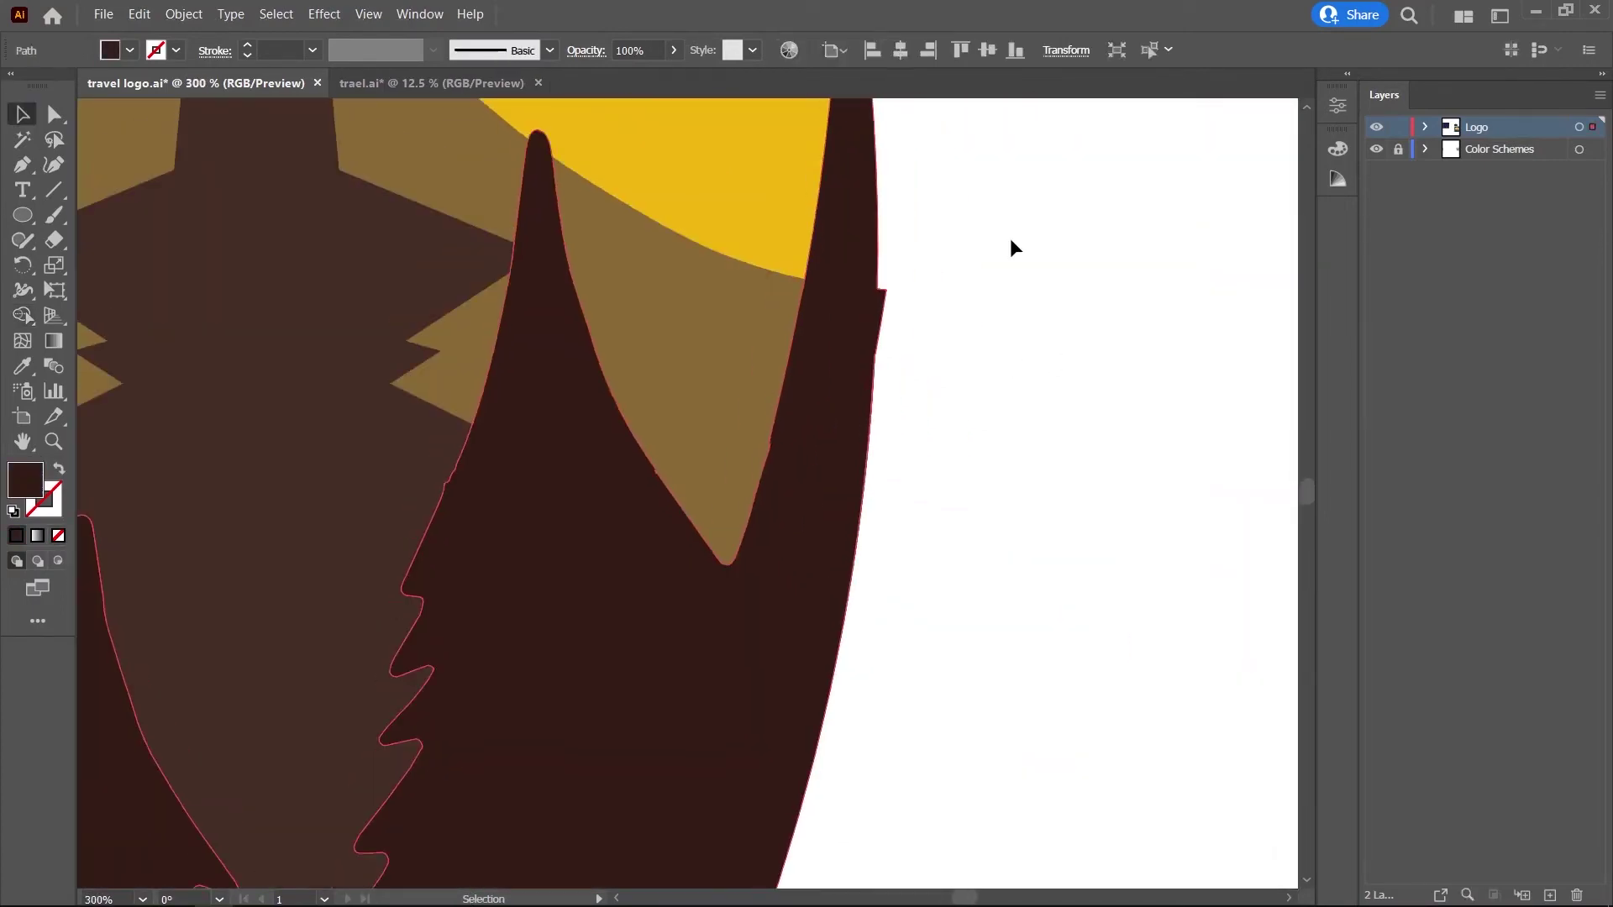
left_click(23, 314)
scroll(892, 336, "up", 2)
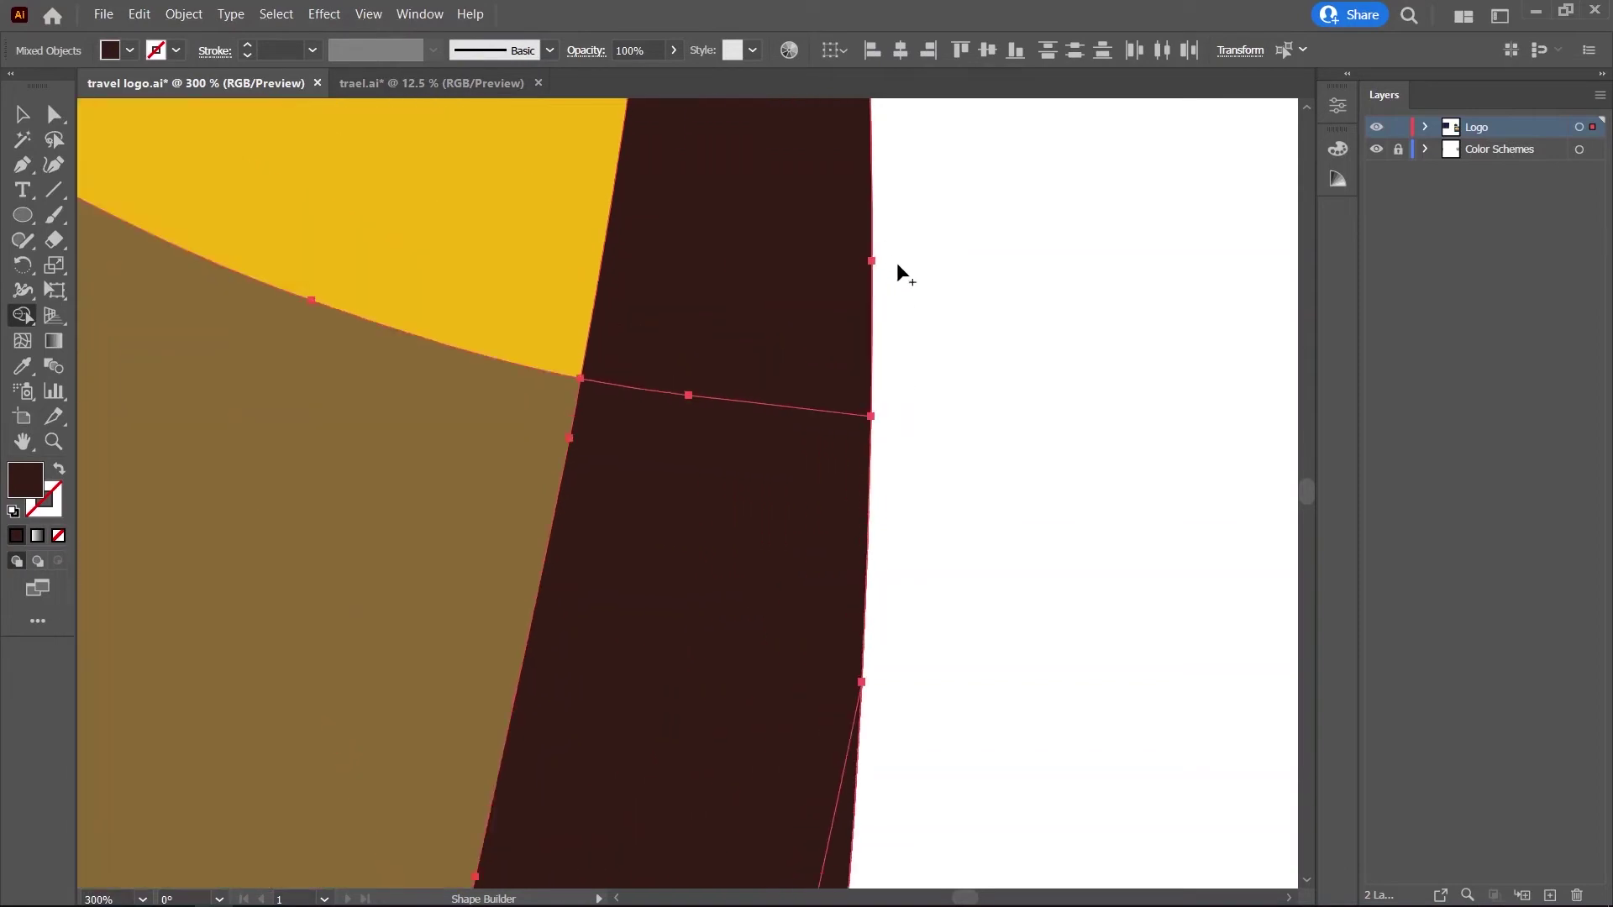
key("v")
key("ctrl+shift+a")
scroll(1041, 447, "down", 3)
Drag two bird silhouettes from the grid onto the logo artboard.
scroll(1066, 554, "down", 5)
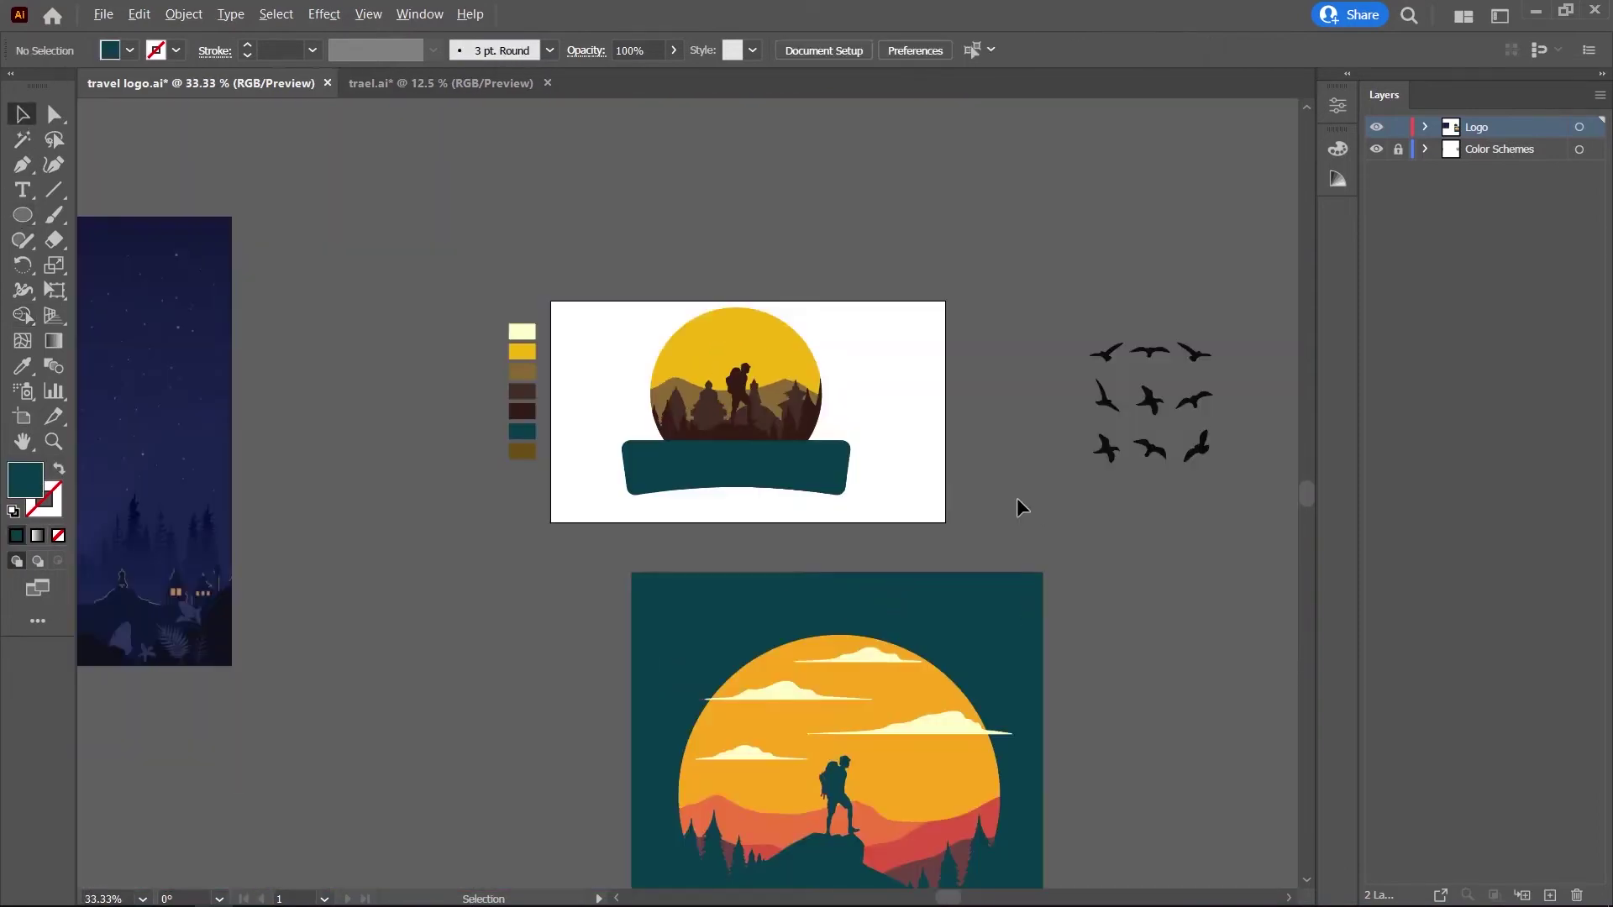
scroll(1134, 411, "up", 3)
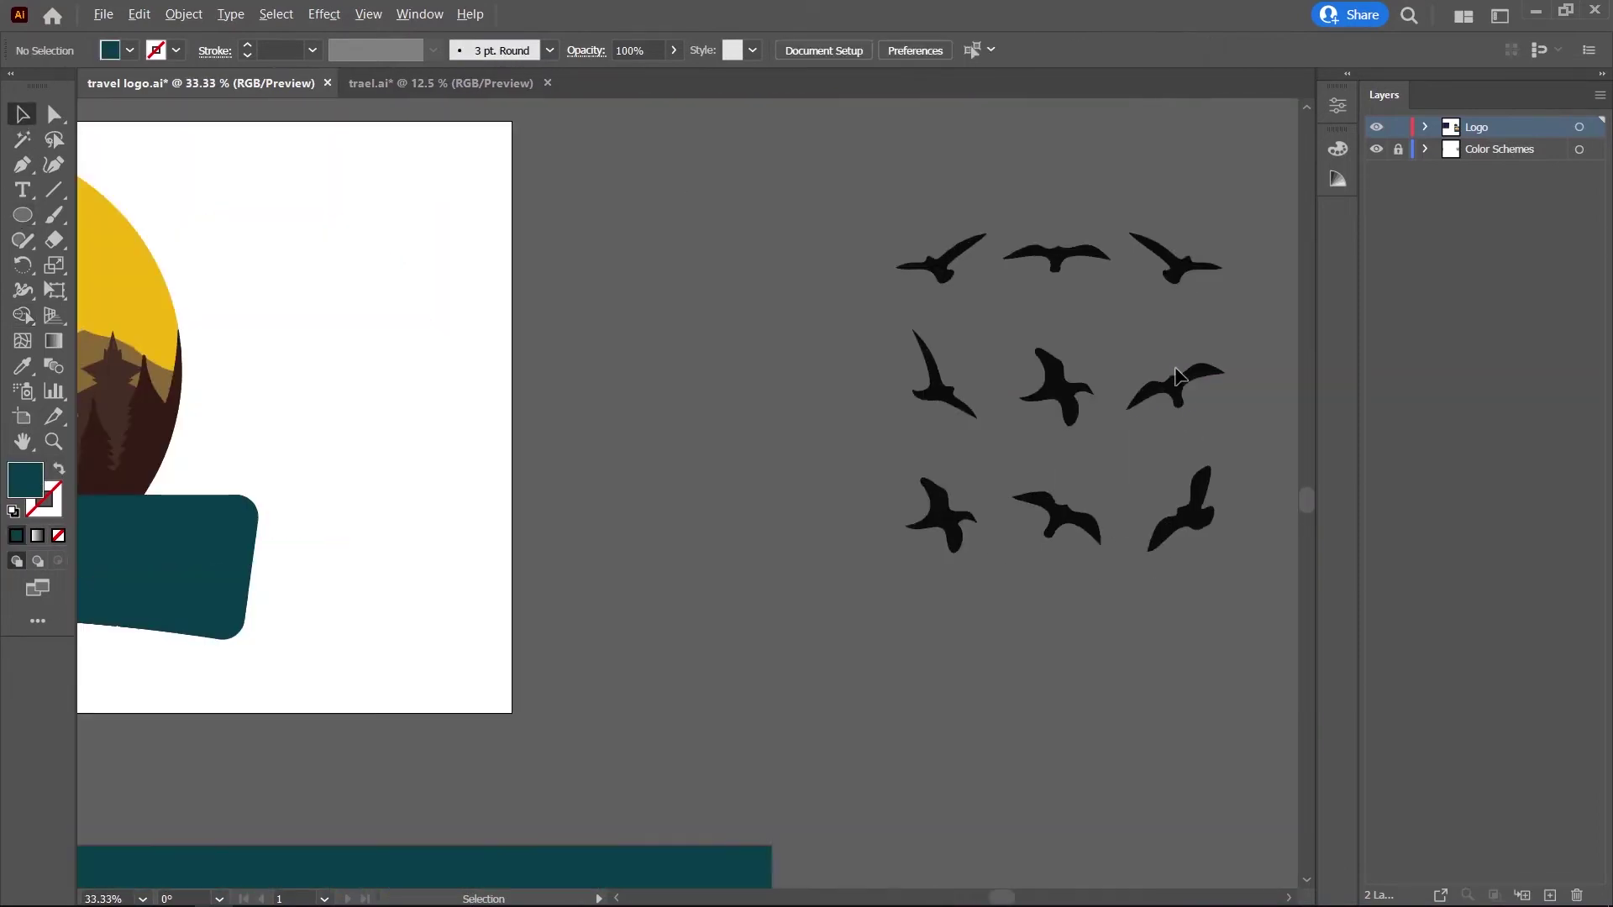
left_click_drag(1175, 382, 374, 271)
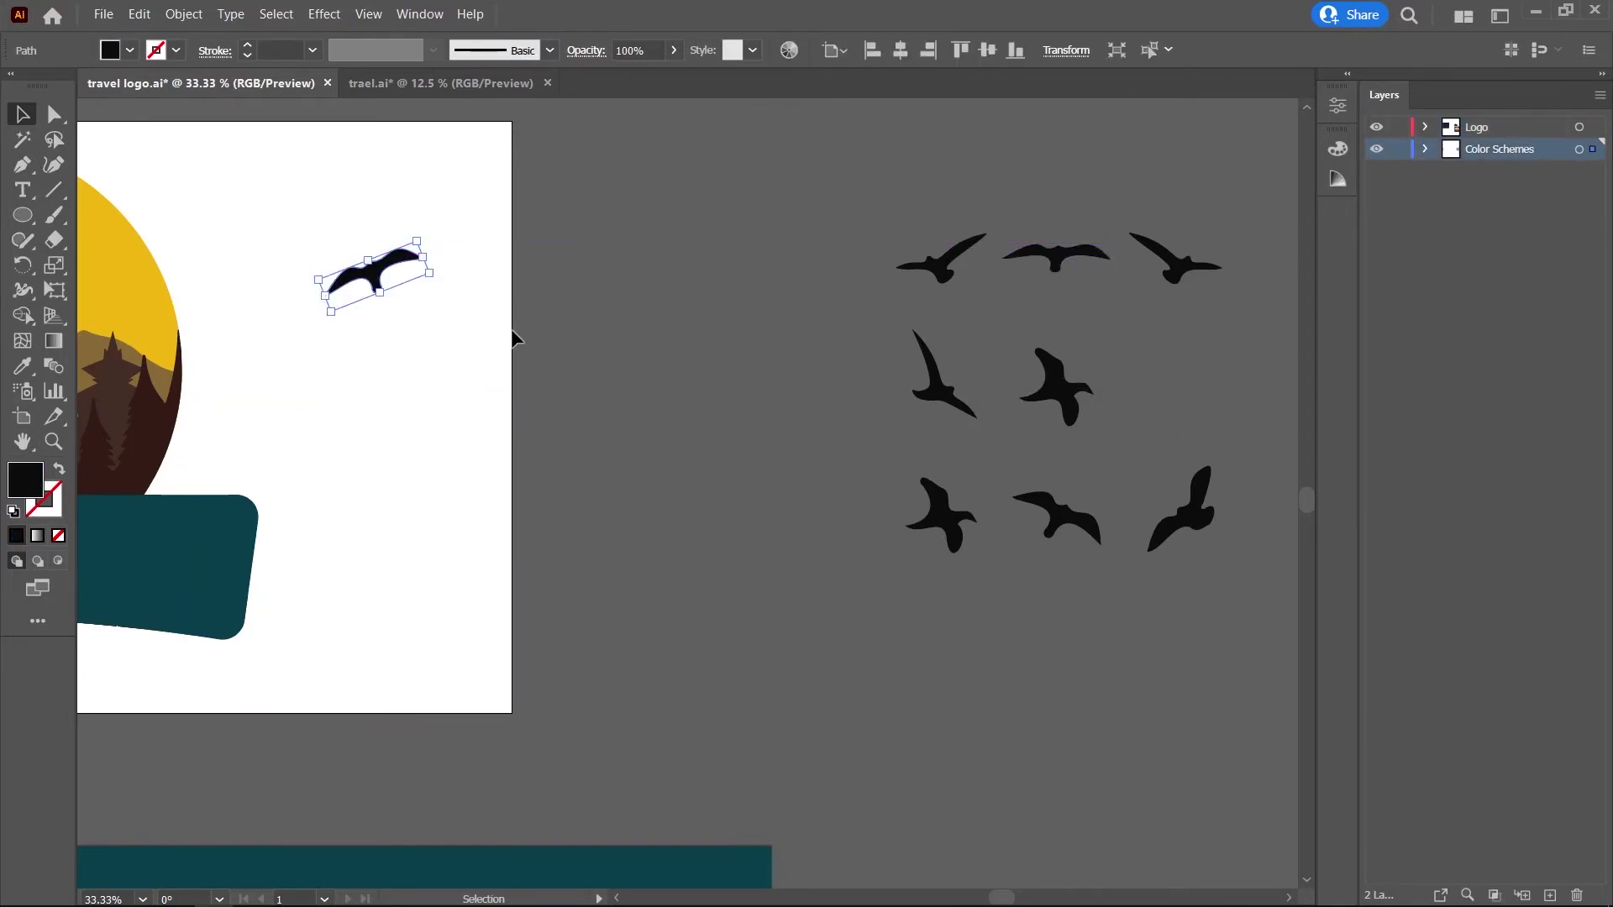
scroll(958, 629, "down", 2)
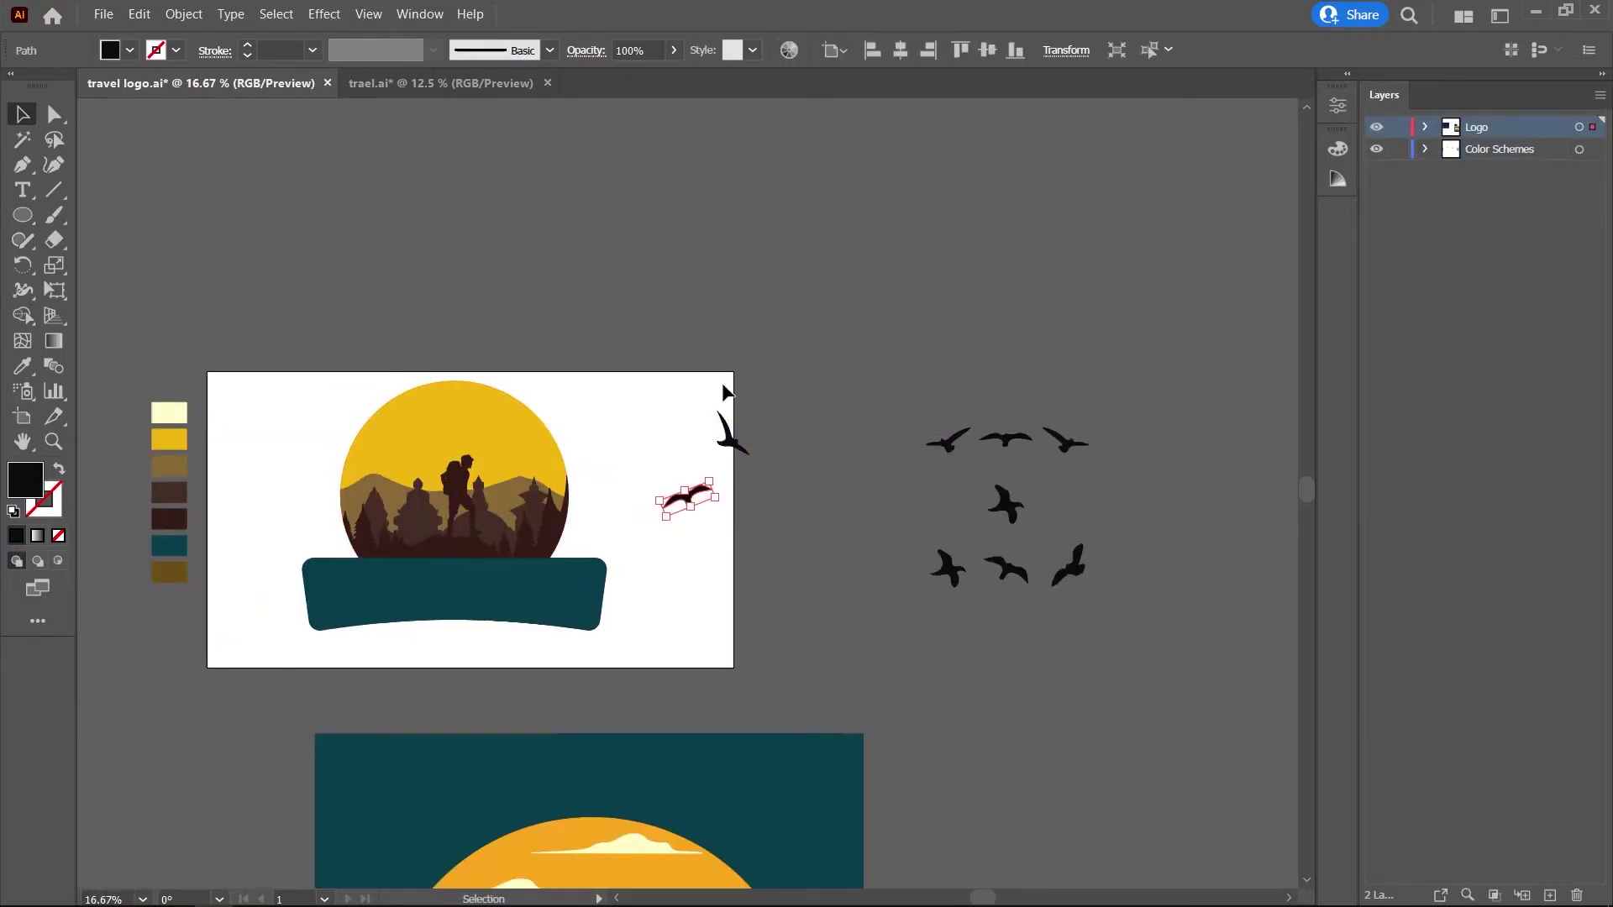
left_click(737, 451)
left_click(1448, 126)
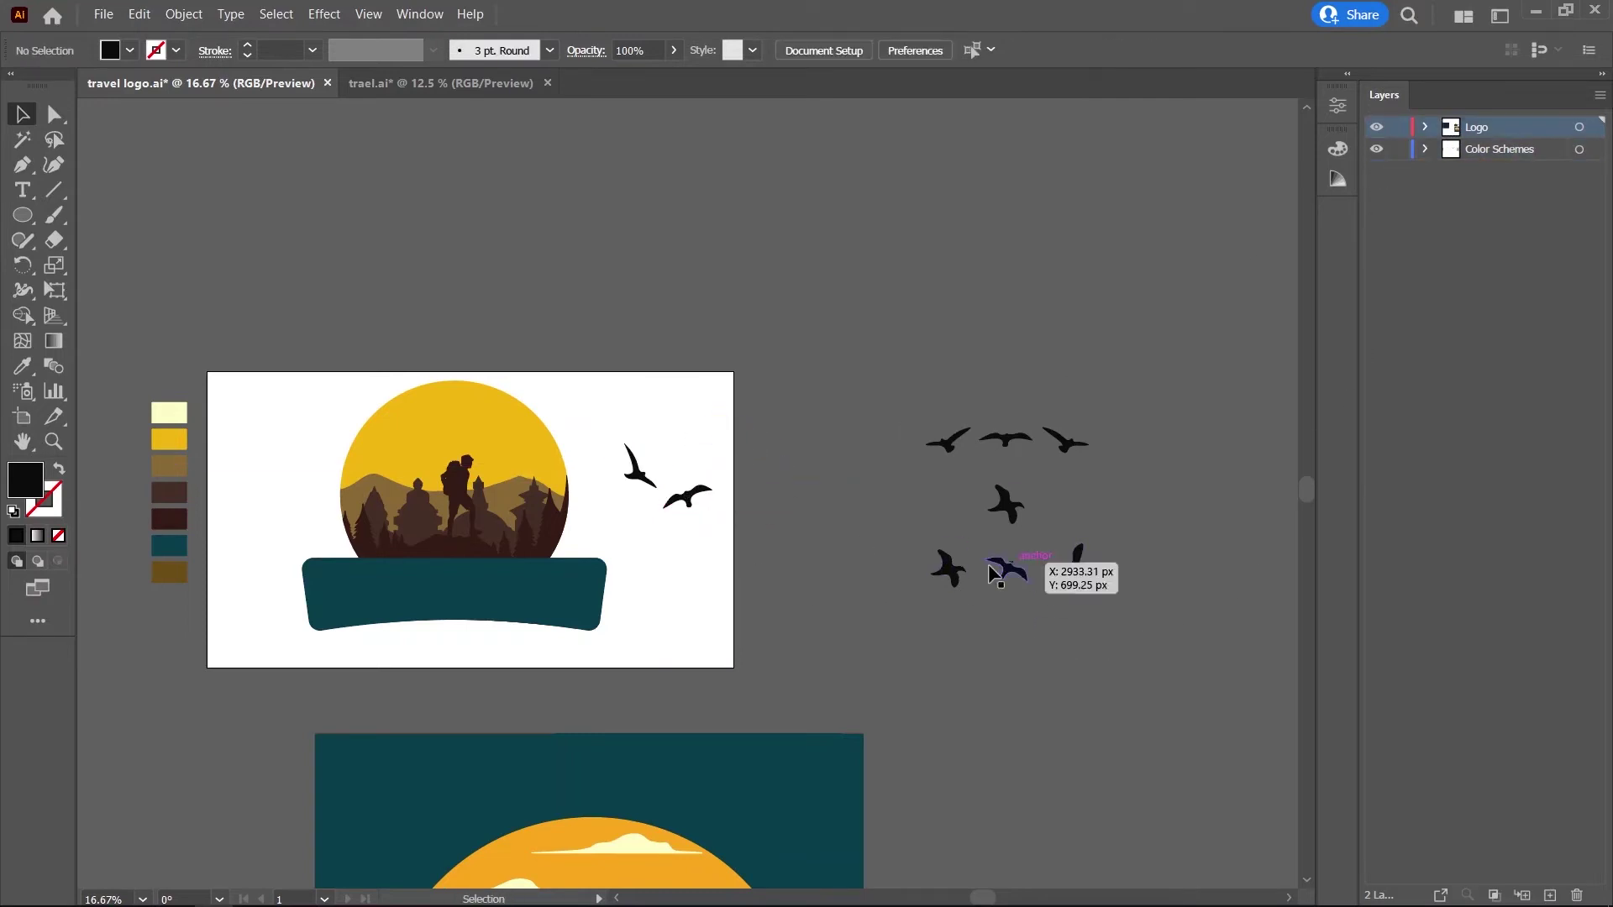
left_click_drag(989, 570, 991, 570)
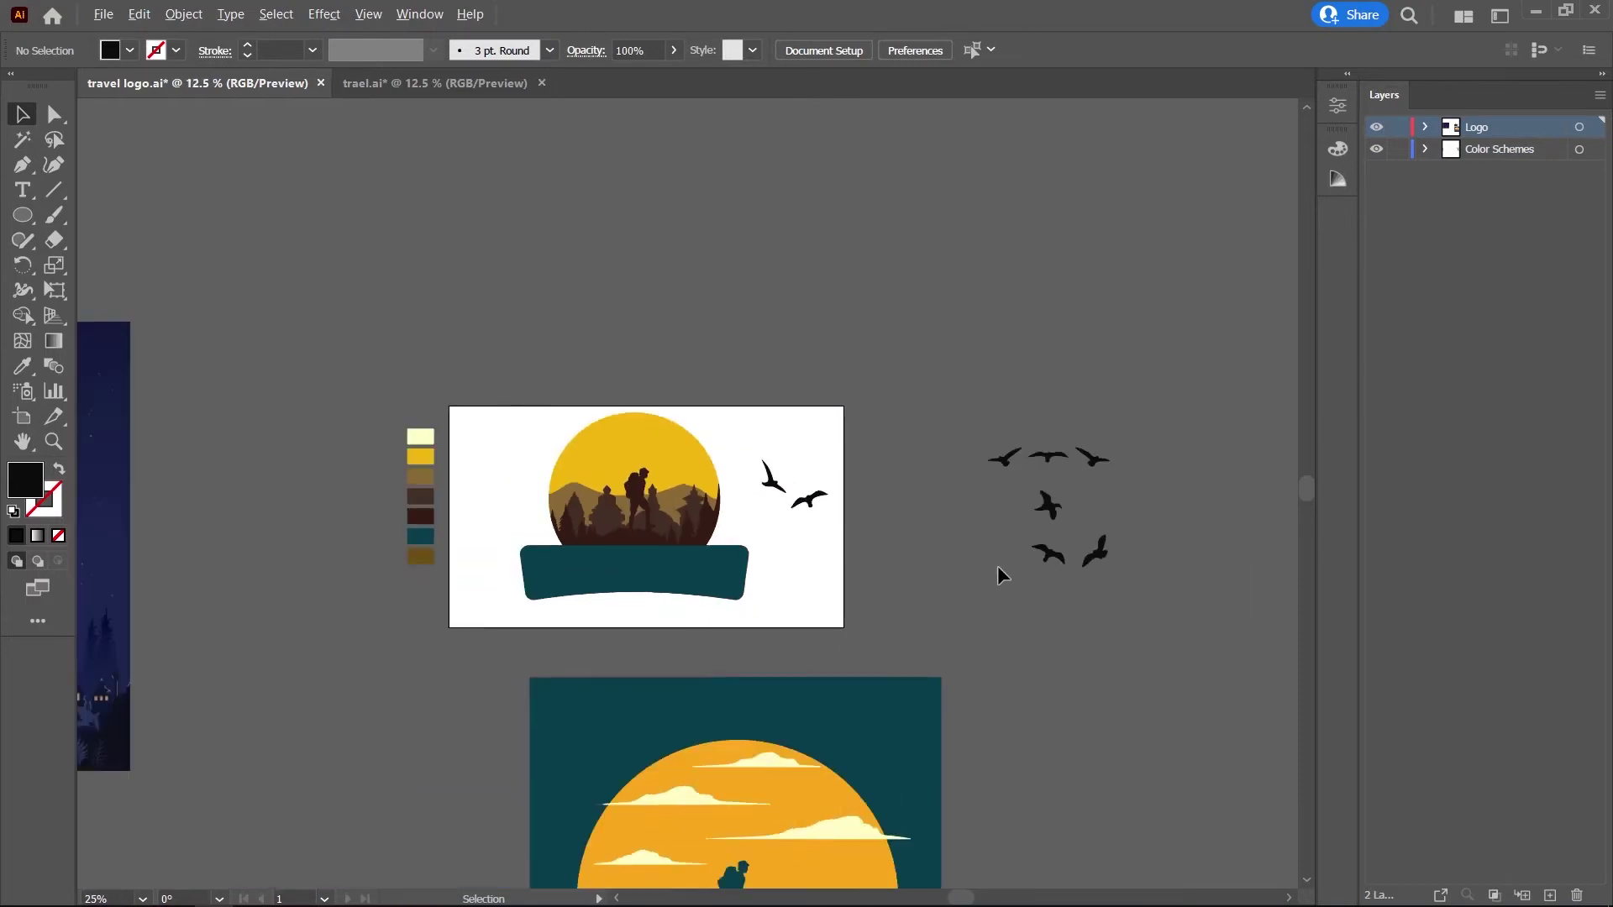
Move the small and large birds into the sun, shrinking the large one.
scroll(996, 566, "left", 2)
left_click_drag(659, 440, 661, 440)
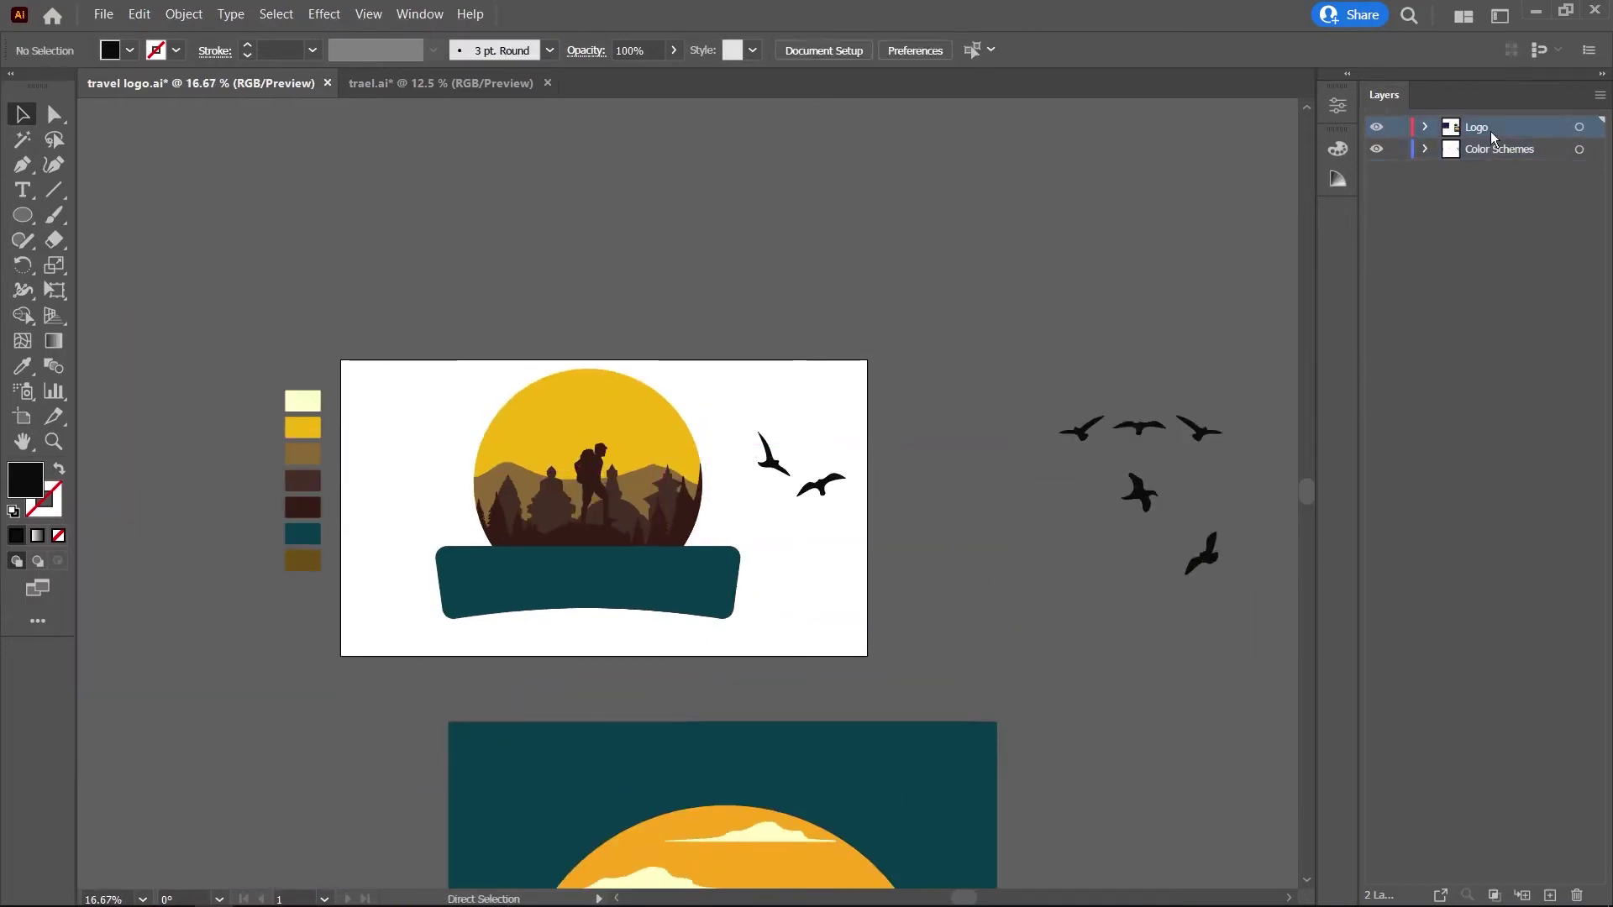
left_click(677, 496)
key("ctrl+plus")
key("ctrl+plus")
mouse_move(727, 514)
left_mouse_down()
mouse_move(638, 417)
mouse_move(664, 397)
left_mouse_up()
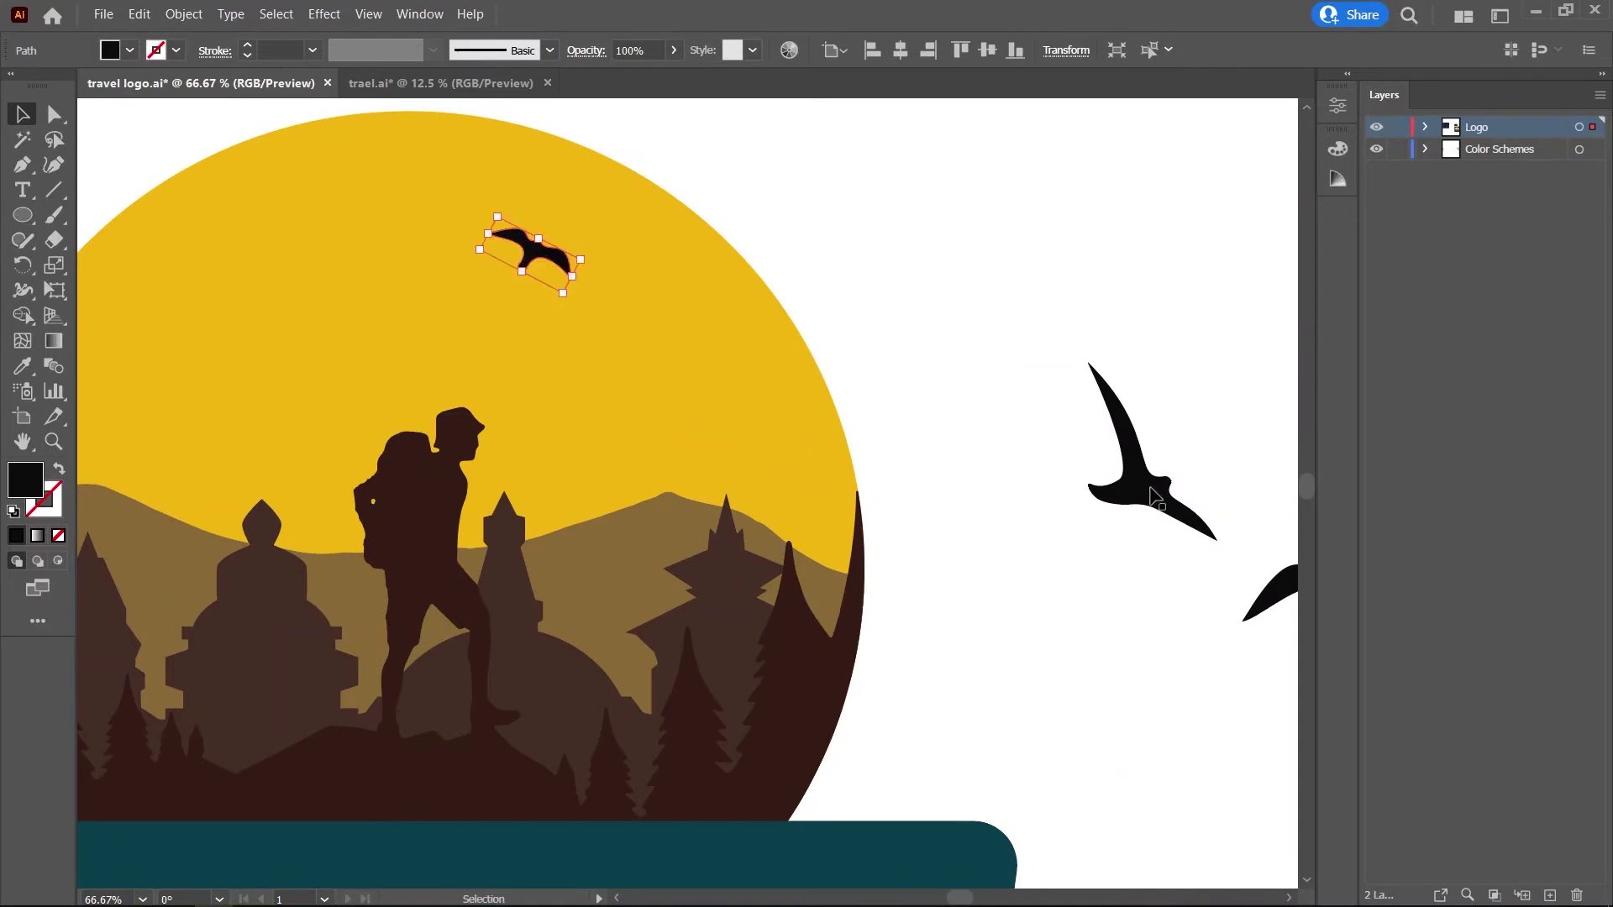
left_click_drag(1154, 497, 689, 433)
key("ctrl+shift+a")
Shrink the birds and spread all three apart inside the sun circle.
key("ctrl+minus")
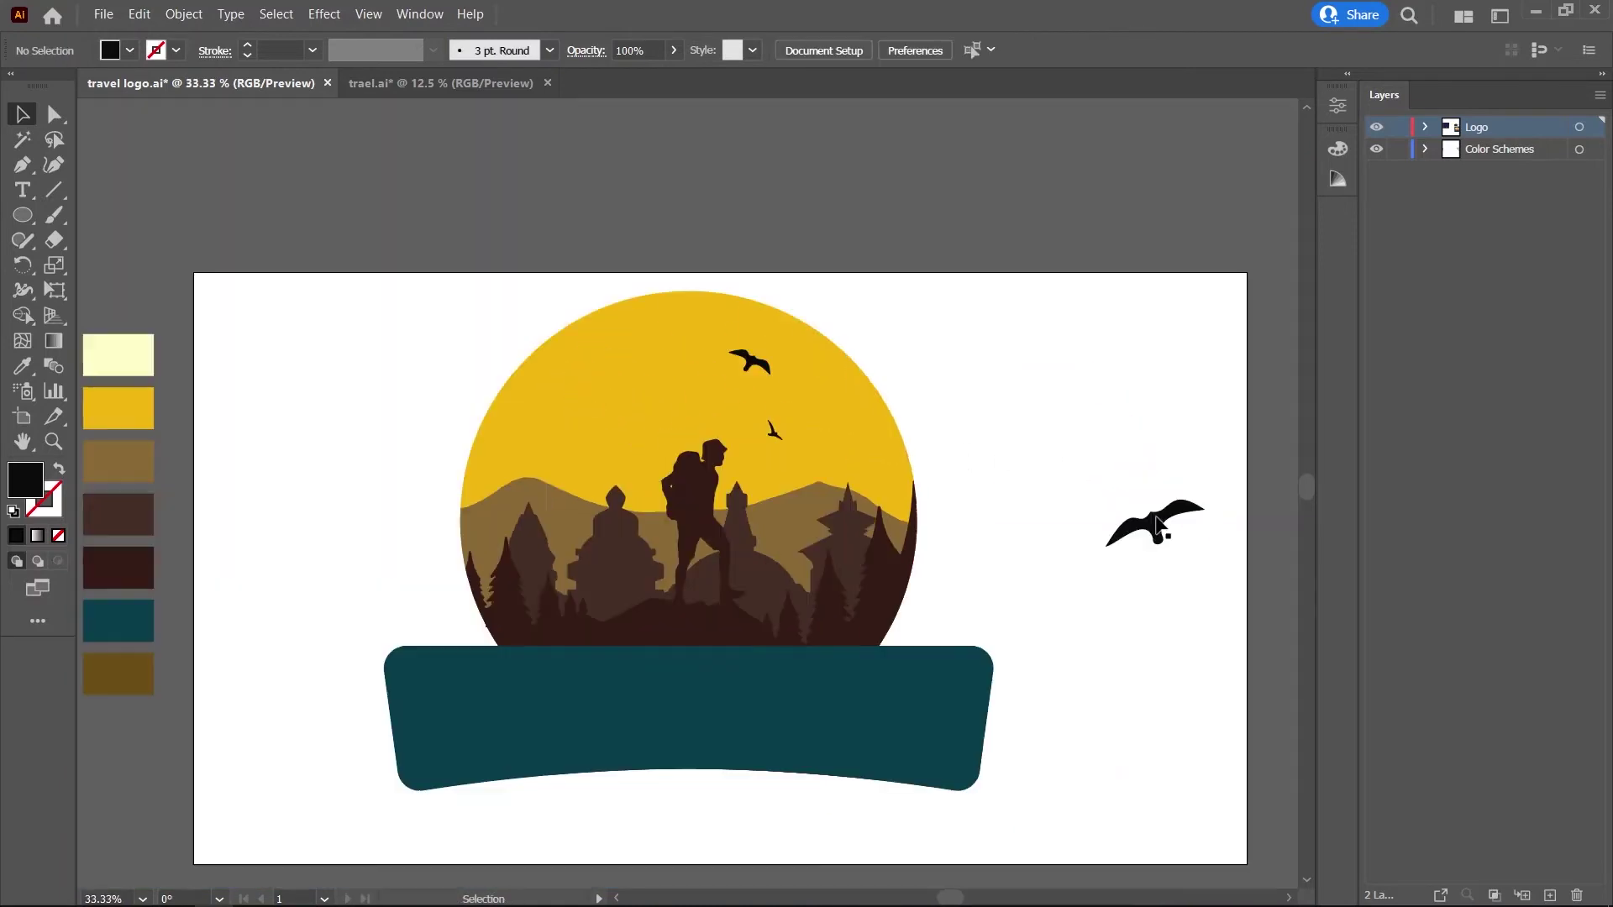
key("ctrl+plus")
mouse_move(616, 383)
left_mouse_down()
mouse_move(510, 414)
mouse_move(575, 414)
left_mouse_up()
left_click_drag(891, 340, 857, 332)
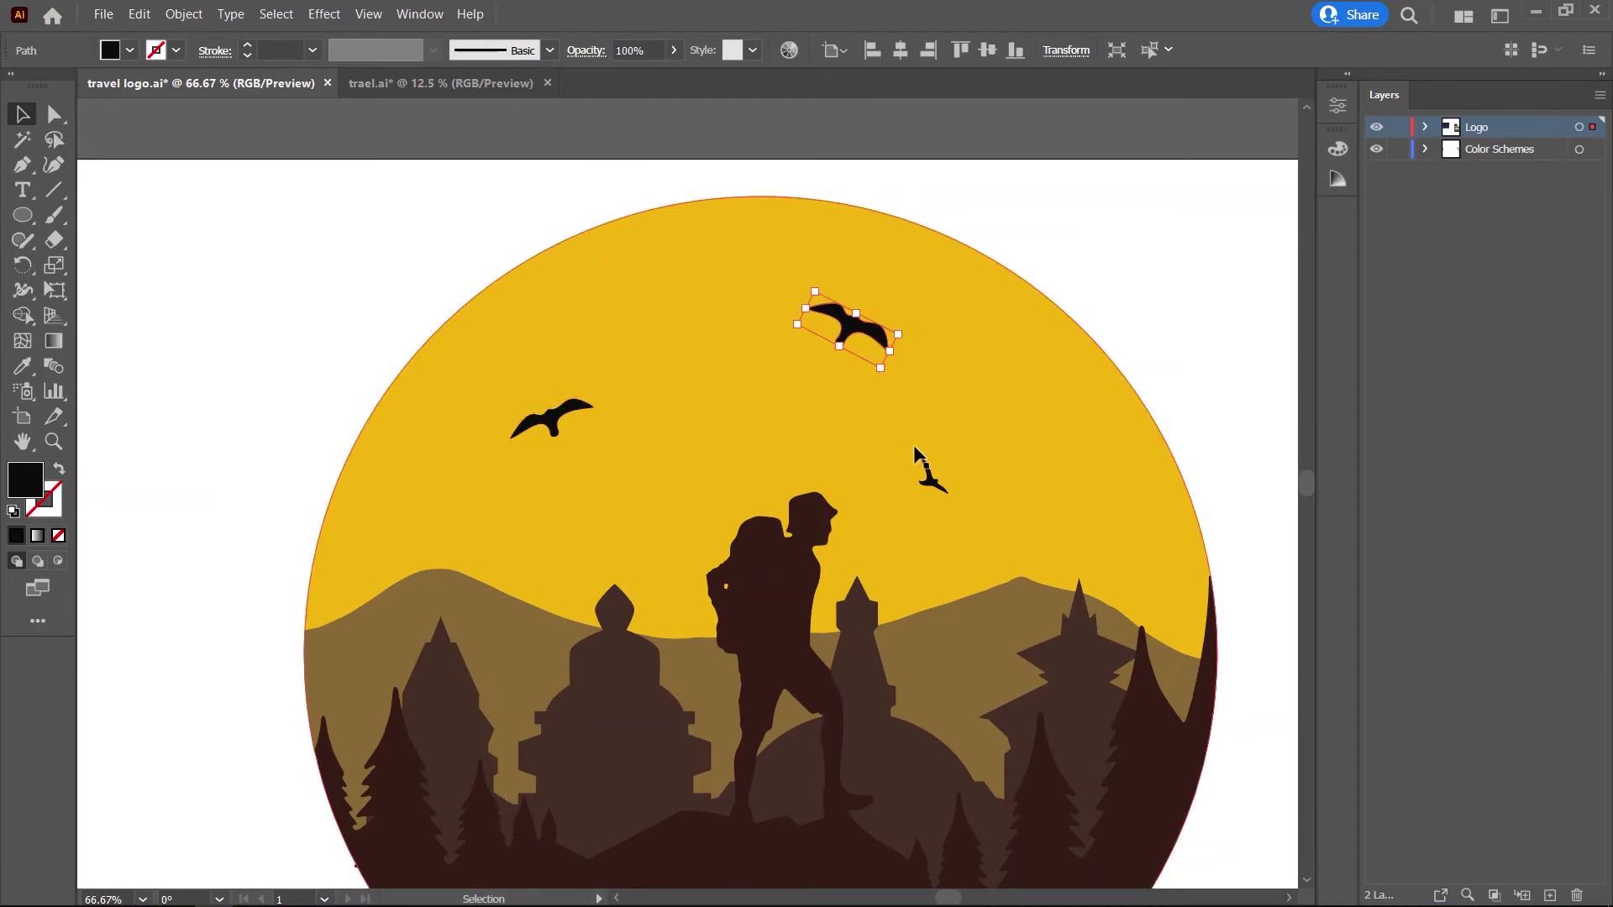
left_click(551, 429, "shift")
key("ctrl+minus")
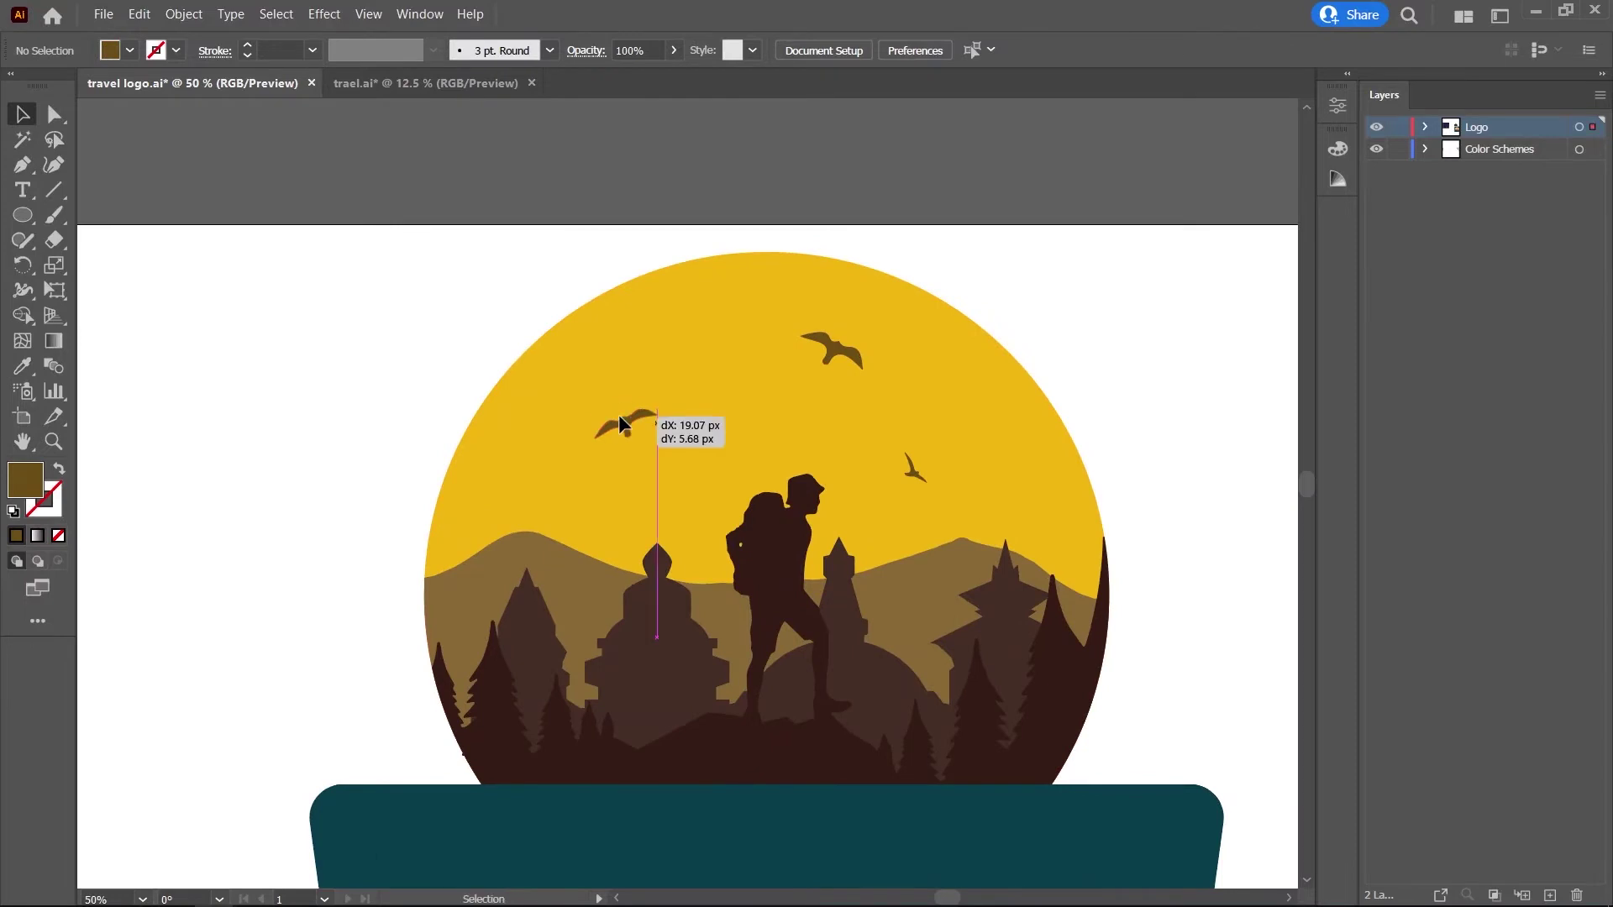
left_click_drag(619, 415, 630, 395)
Copy a cloud from the second artboard onto the sun and adjust its width.
scroll(663, 386, "down", 2)
scroll(768, 468, "down", 5)
scroll(516, 562, "up", 3)
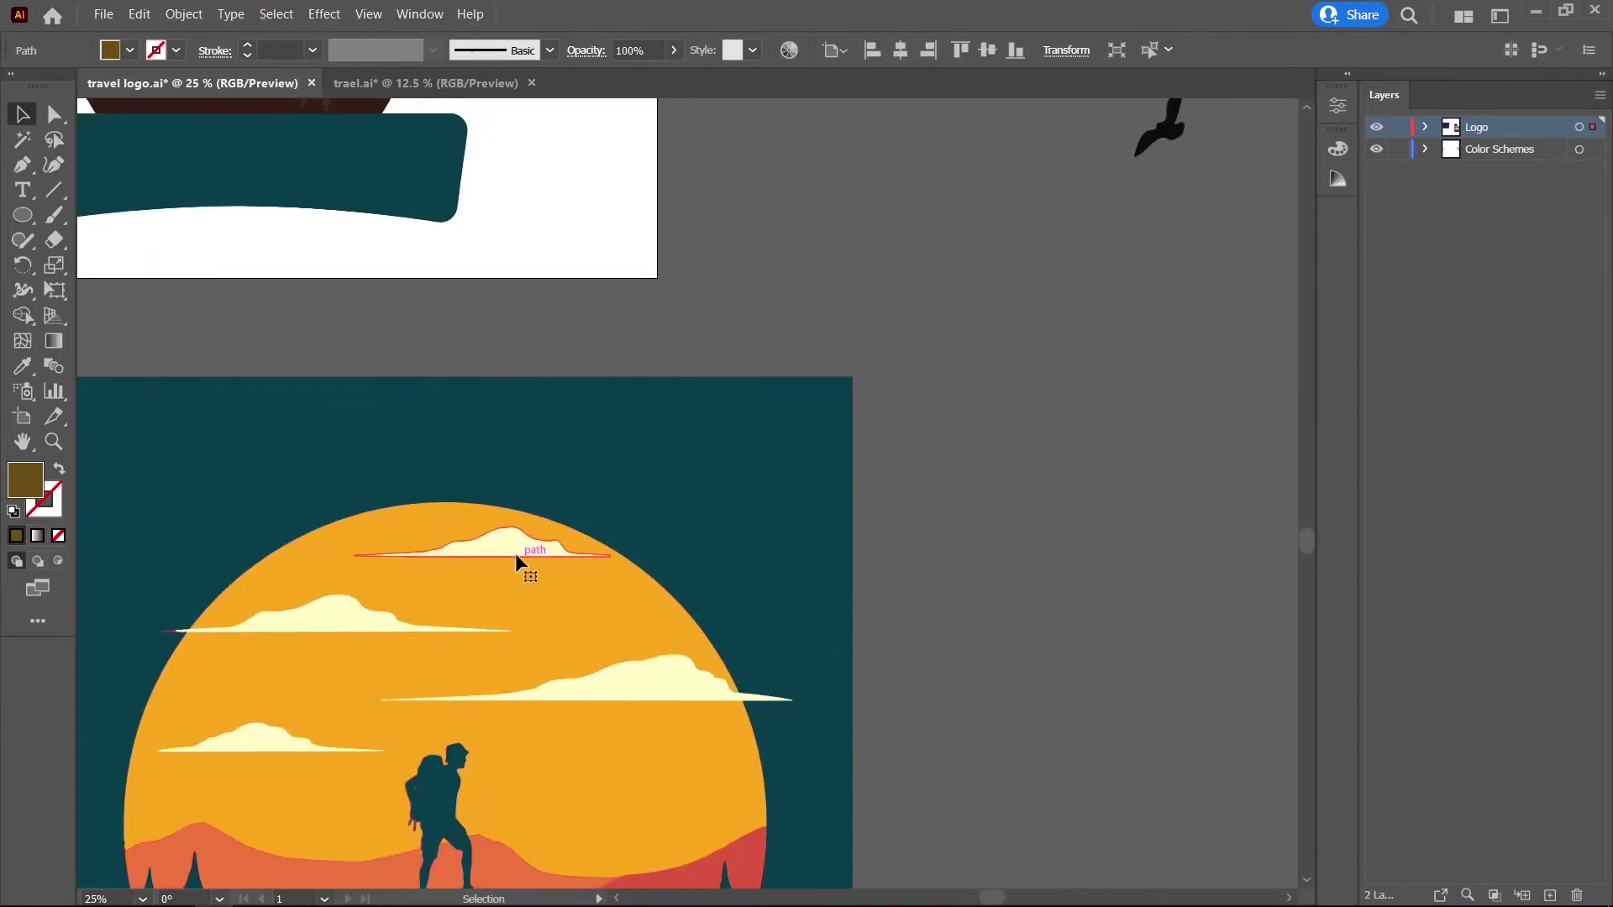
left_click_drag(516, 561, 868, 324)
scroll(924, 420, "up", 3)
scroll(923, 420, "left", 2)
left_click_drag(972, 526, 502, 149)
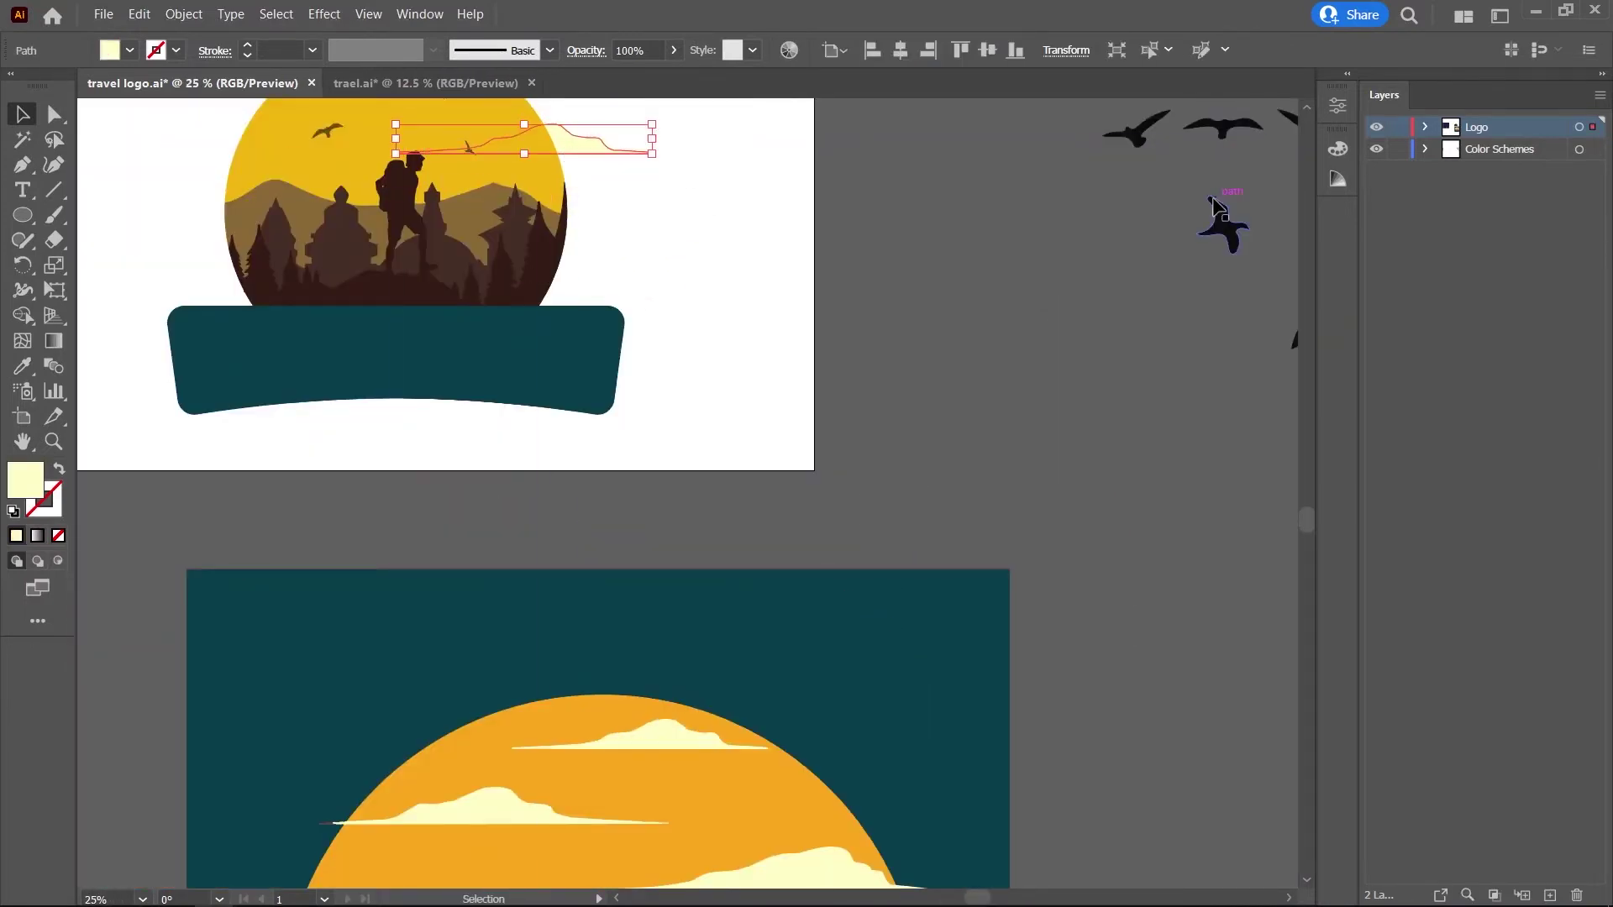
scroll(626, 378, "up", 2)
scroll(613, 199, "up", 3)
mouse_move(613, 199)
left_mouse_down()
mouse_move(498, 202)
mouse_move(531, 255)
mouse_move(422, 269)
left_mouse_up()
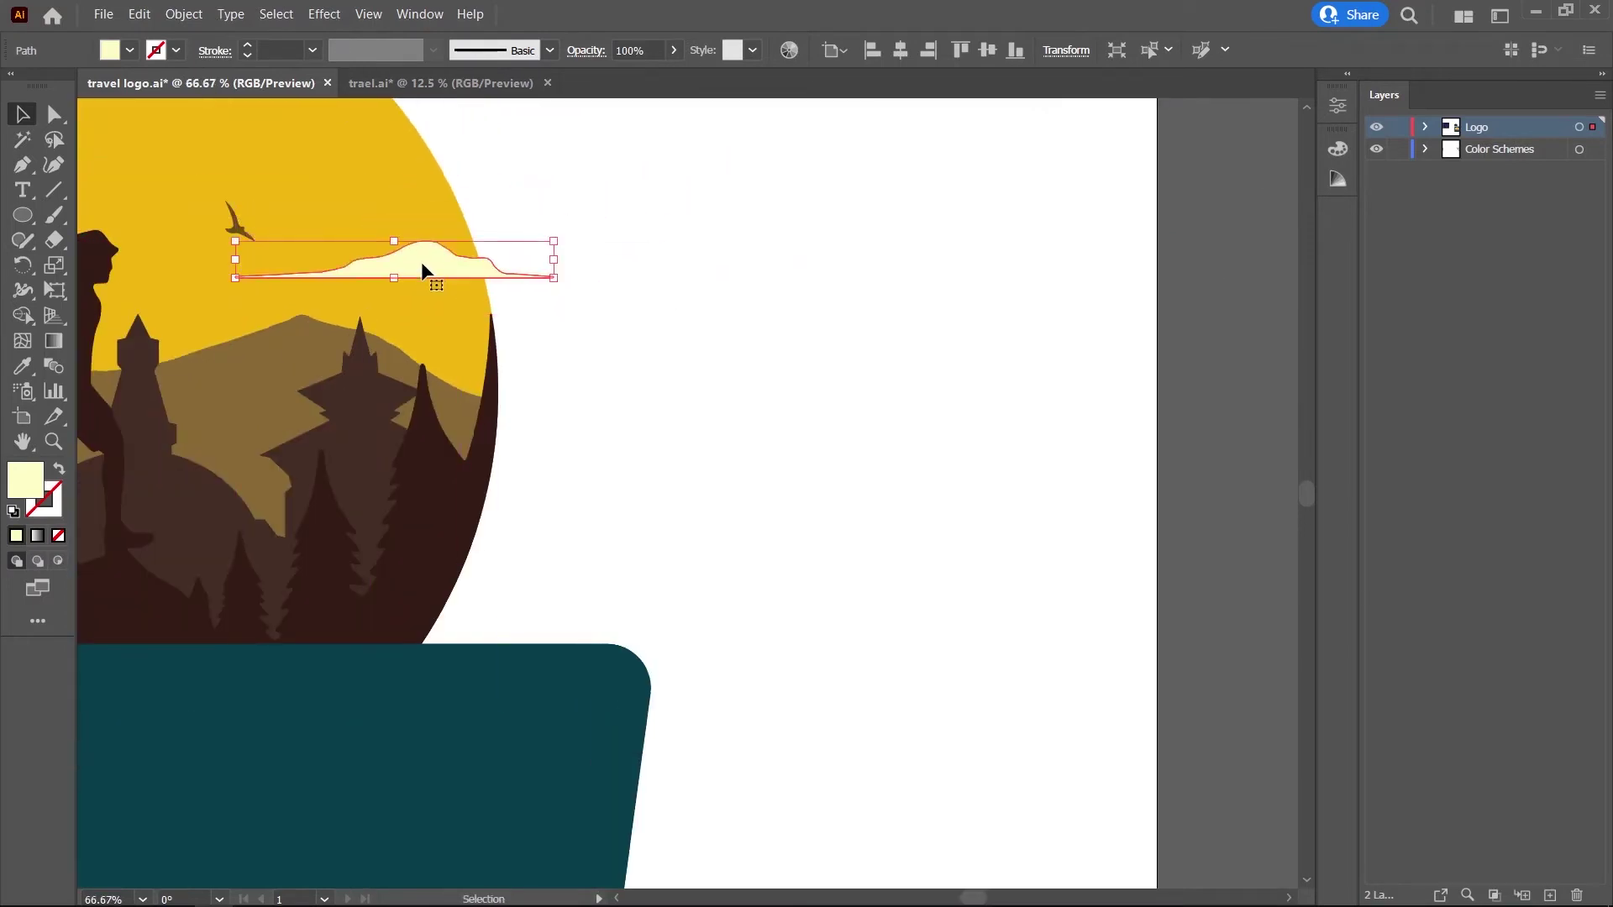
left_click_drag(554, 260, 613, 259)
left_click(778, 515)
Copy a second cloud up to the logo and resize it horizontally.
key("ctrl+minus")
key("ctrl+minus")
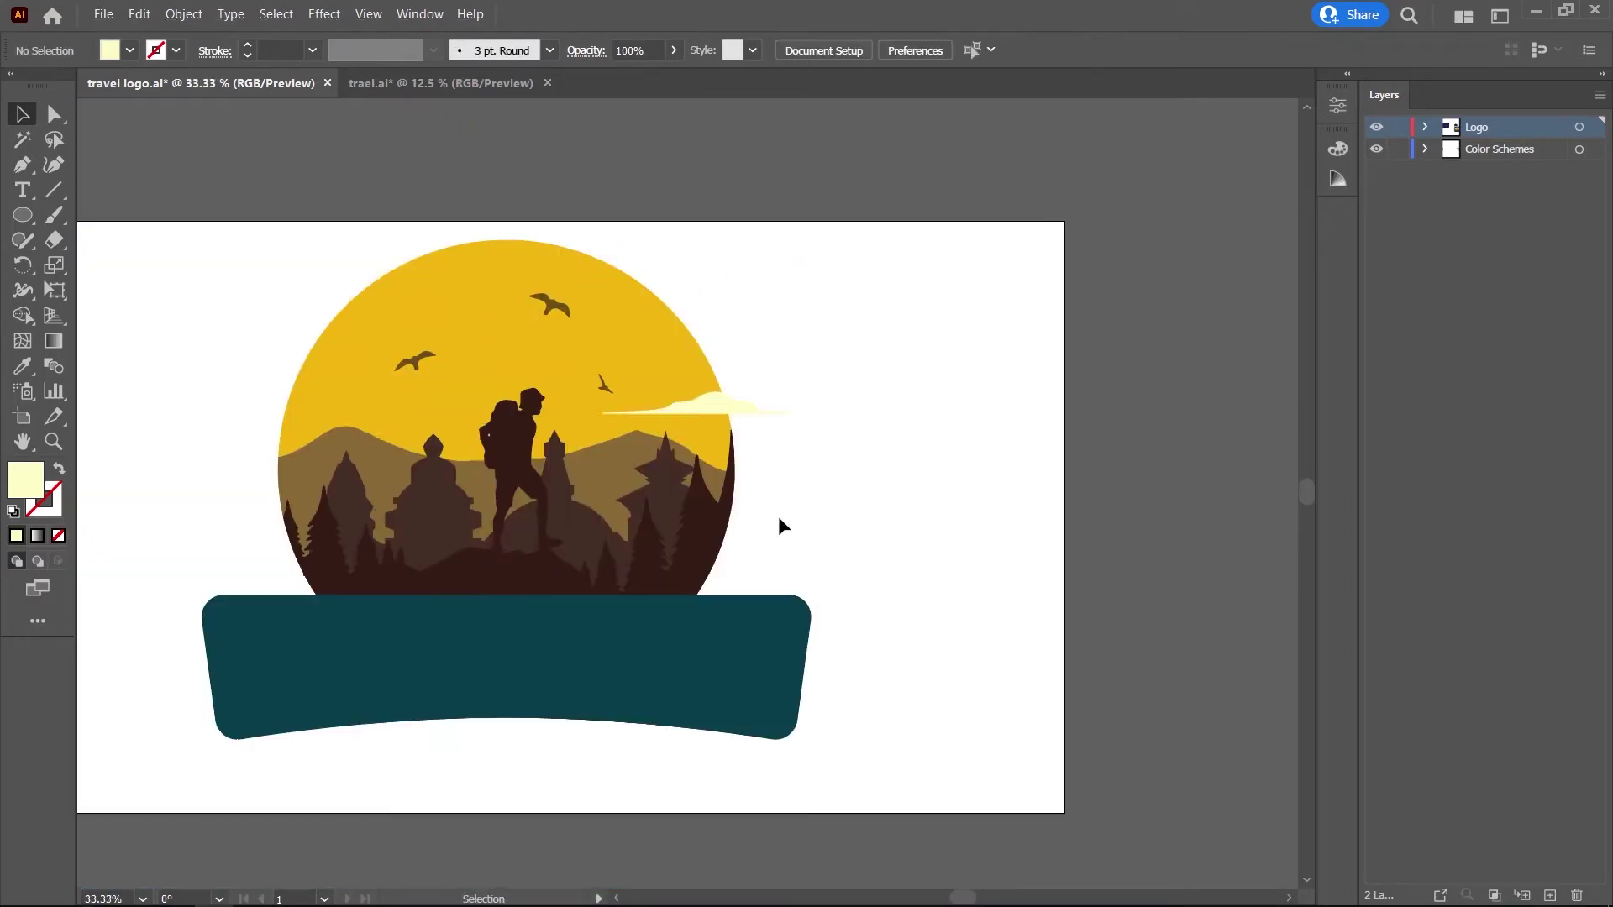
scroll(778, 516, "down", 1)
key("ctrl+minus")
scroll(1030, 607, "down", 2)
scroll(984, 673, "down", 2)
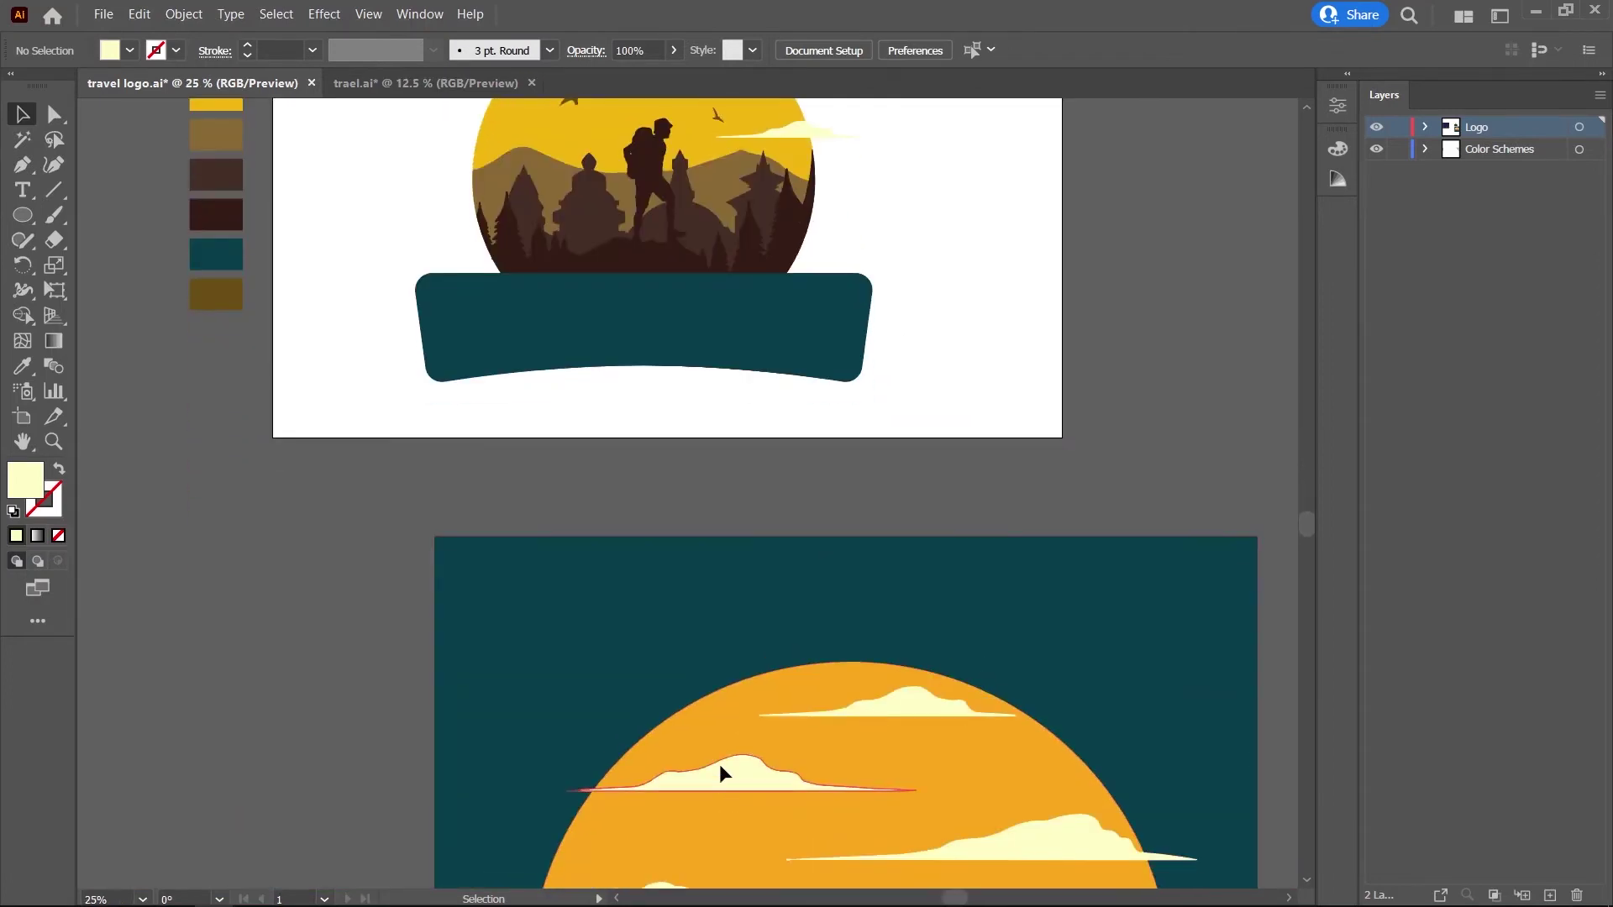
left_click_drag(719, 772, 541, 183)
key("ctrl+plus")
key("ctrl+plus")
key("ctrl+plus")
left_click_drag(1019, 539, 537, 538)
left_click_drag(345, 524, 452, 360)
Bring a third cloud beside the sun and stretch it into place.
key("ctrl+minus")
key("ctrl+minus")
key("ctrl+minus")
scroll(886, 649, "down", 1)
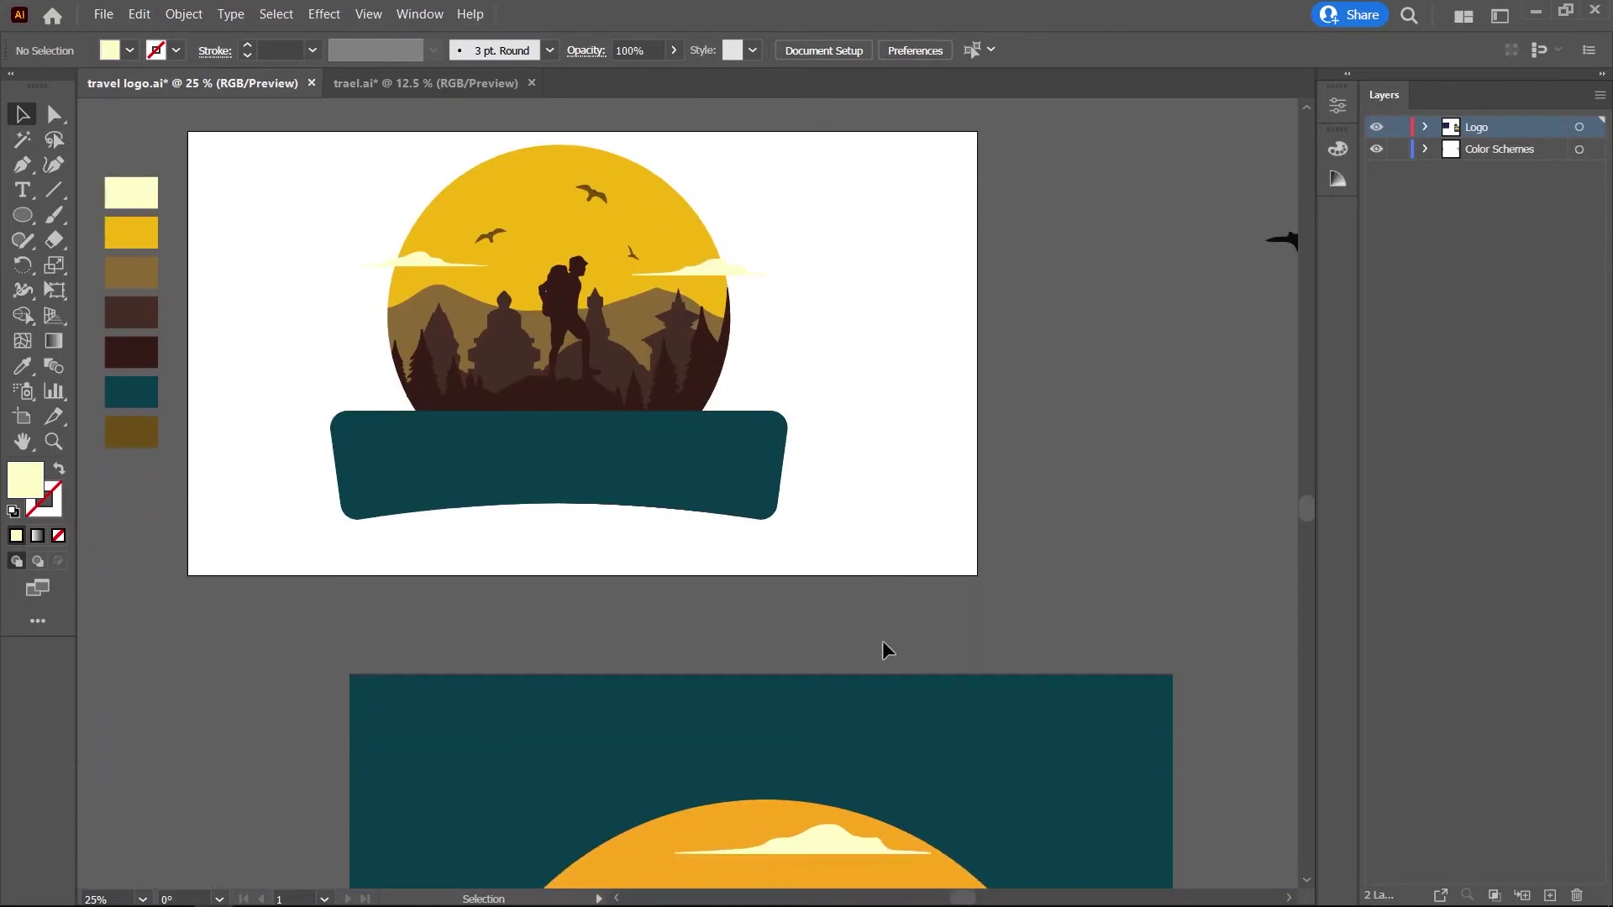
key("ctrl+minus")
left_click_drag(946, 774, 743, 328)
key("ctrl+plus")
key("ctrl+plus")
key("ctrl+plus")
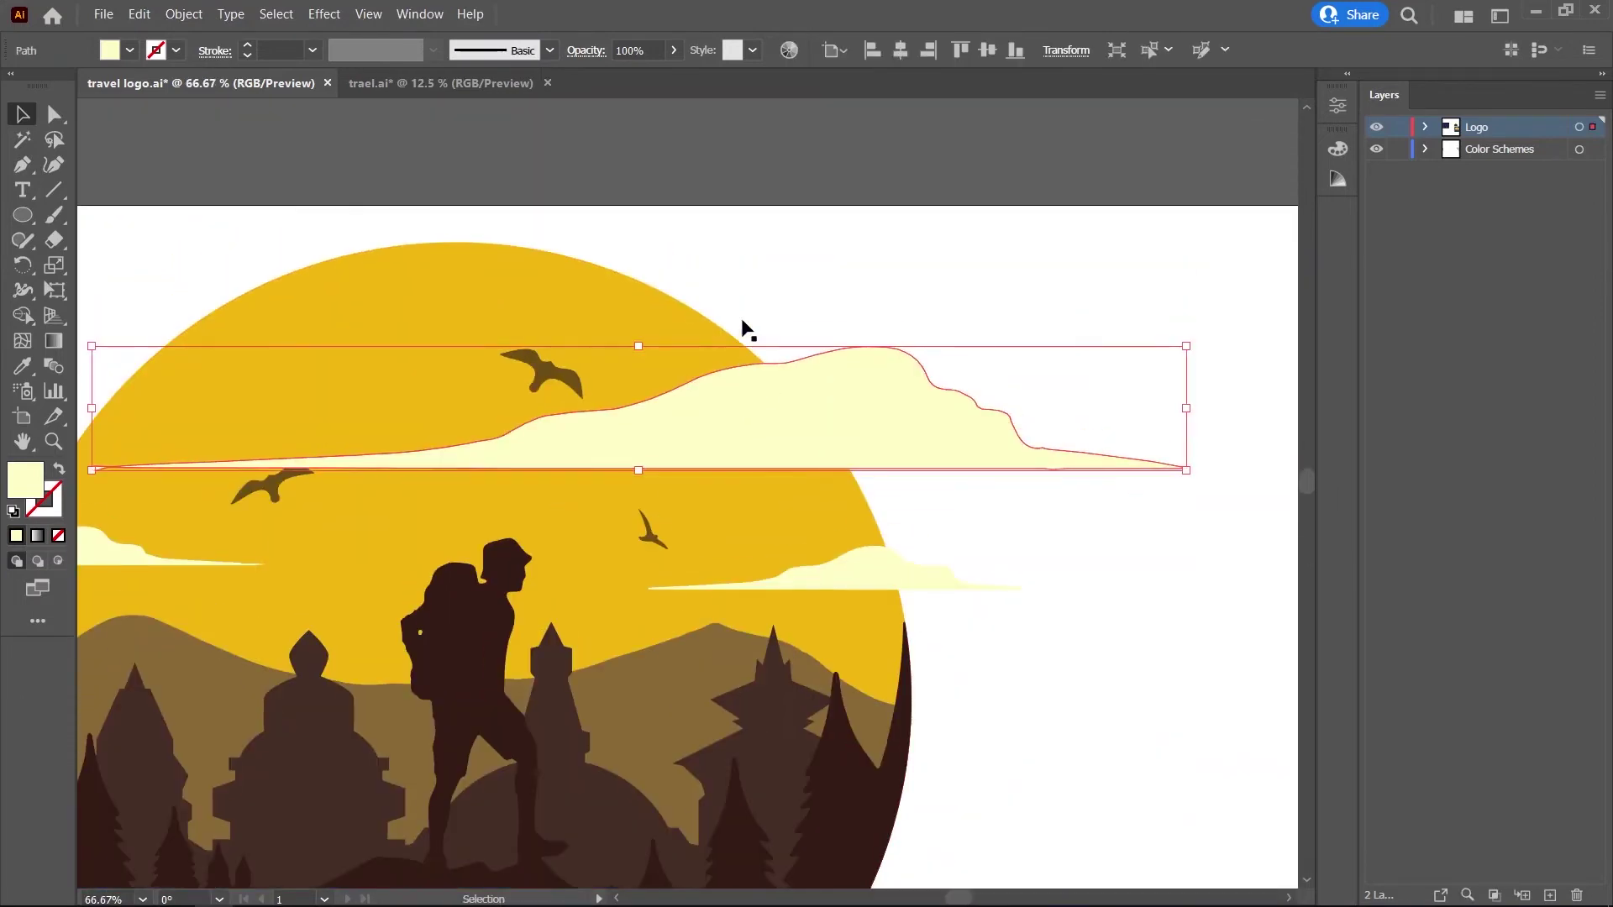
scroll(744, 327, "up", 1)
left_click_drag(1186, 467, 468, 477)
mouse_move(361, 474)
left_mouse_down()
mouse_move(759, 482)
mouse_move(746, 471)
left_mouse_up()
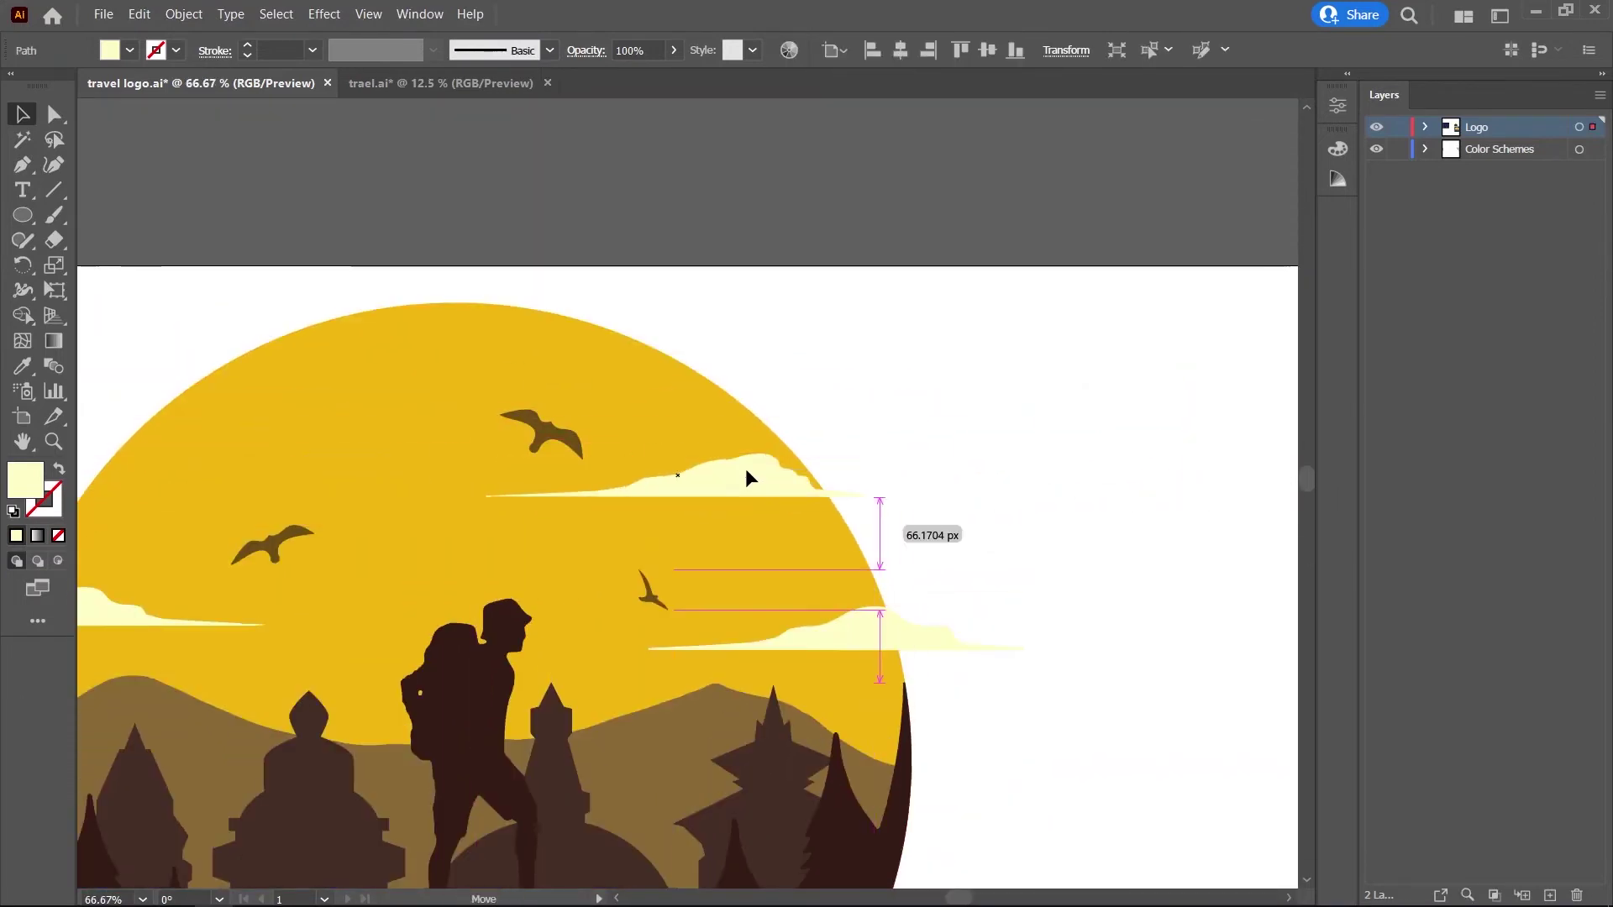
Nudge the left bird and shrink it slightly.
left_click_drag(541, 432, 527, 441)
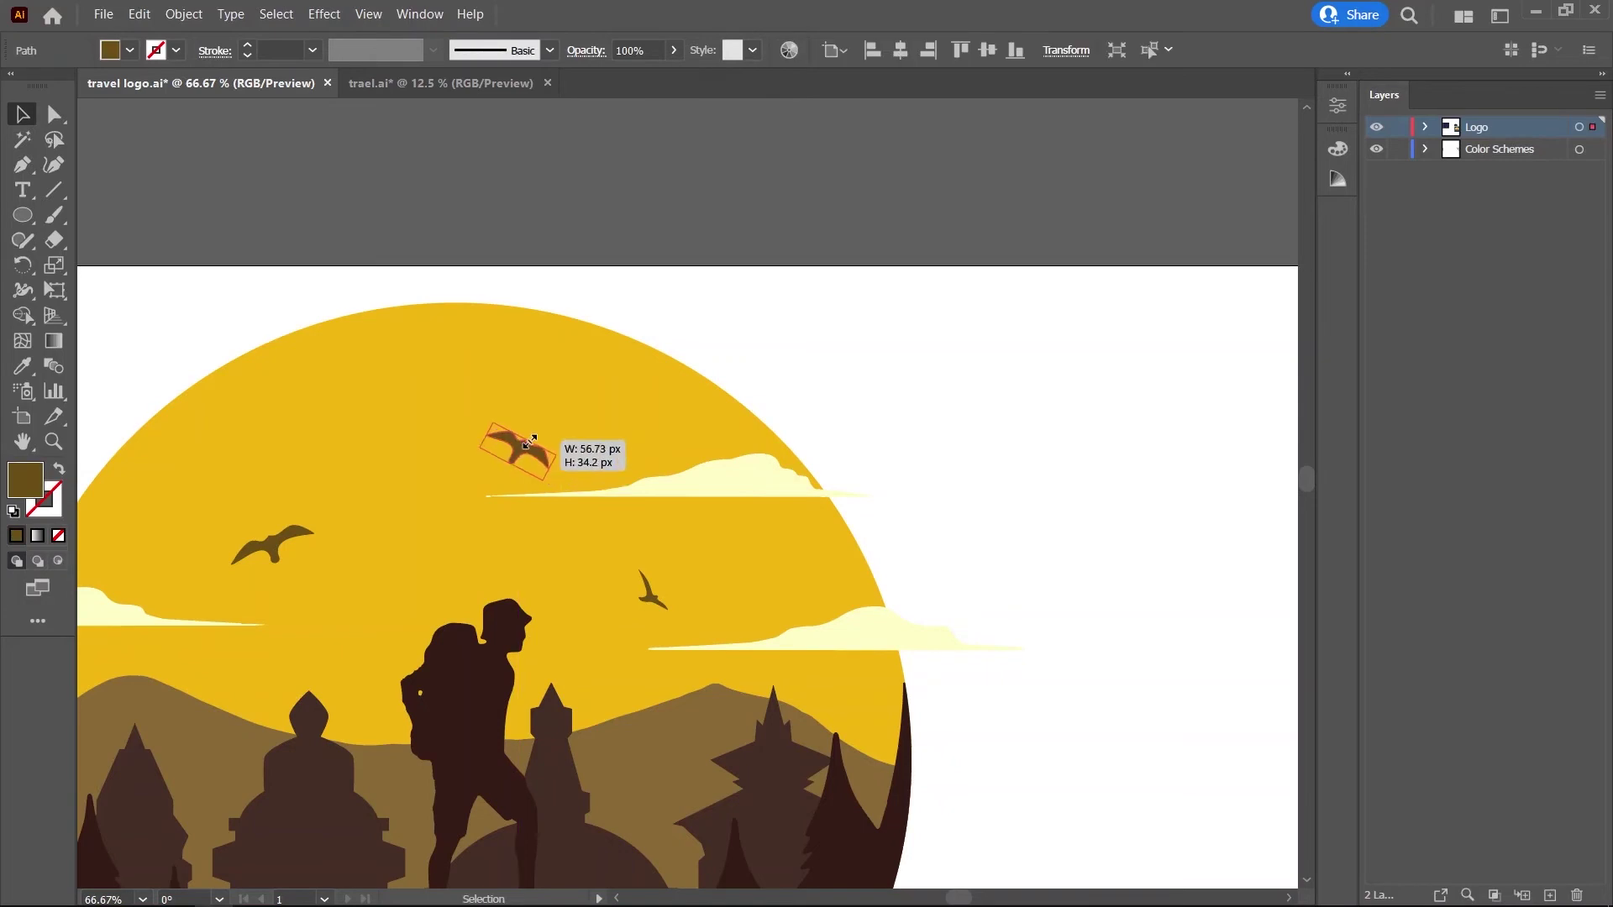
left_click(286, 538)
left_click_drag(273, 541, 274, 543)
scroll(924, 497, "down", 2)
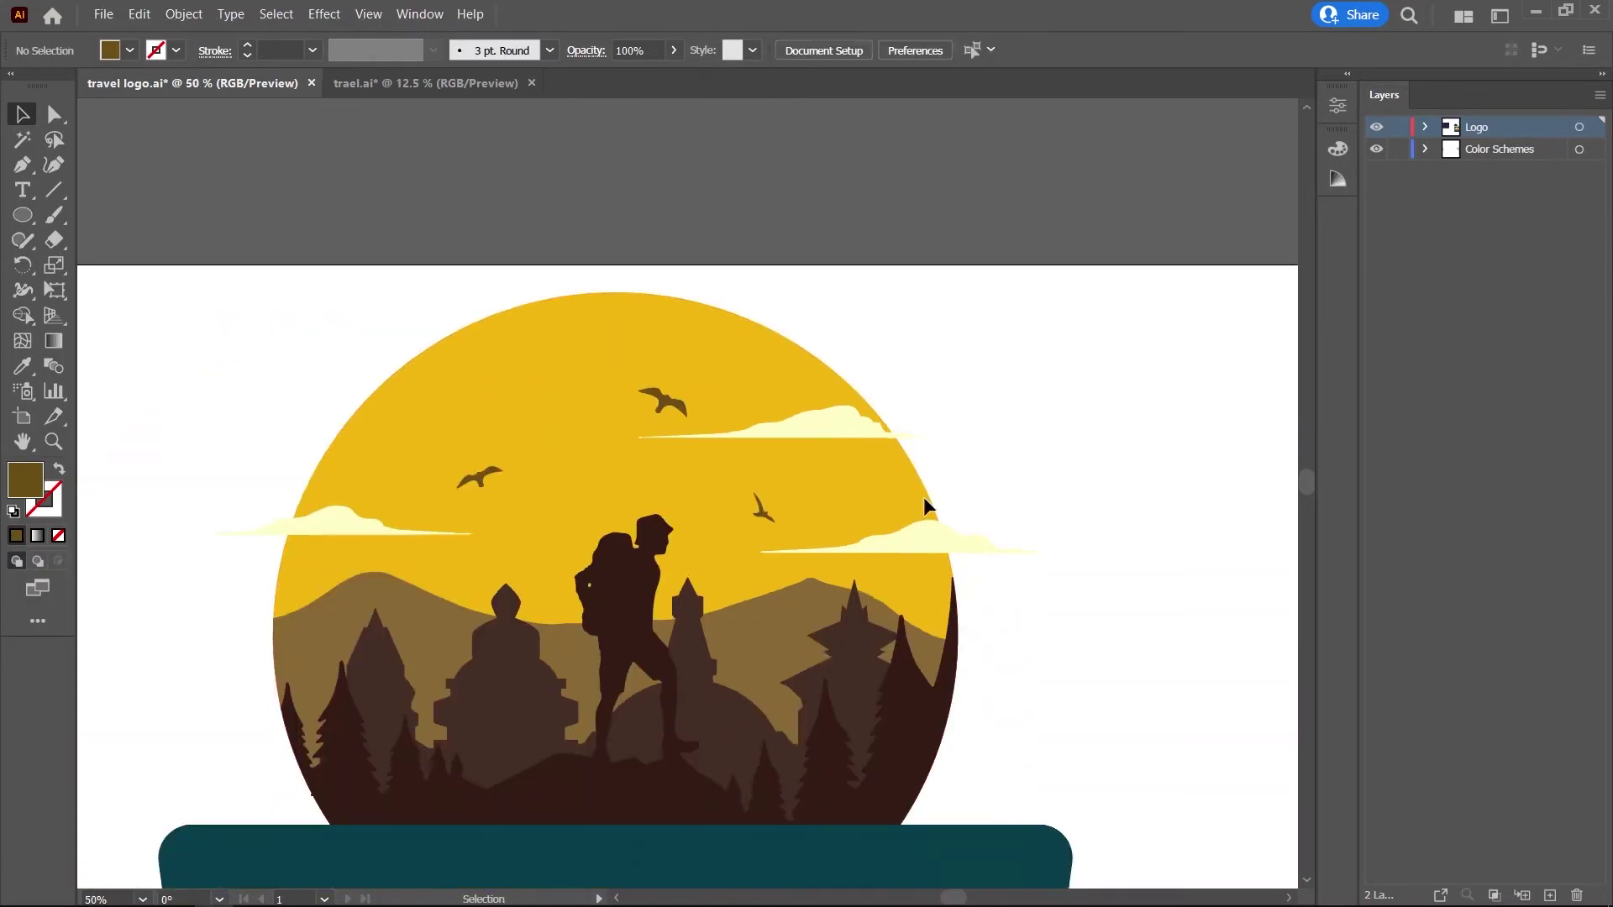
scroll(796, 375, "up", 3)
Move the upper cloud left, reflect it horizontally and stretch it wider.
left_click(796, 375)
scroll(1141, 364, "up", 2)
scroll(1141, 364, "down", 6)
left_click(1130, 398)
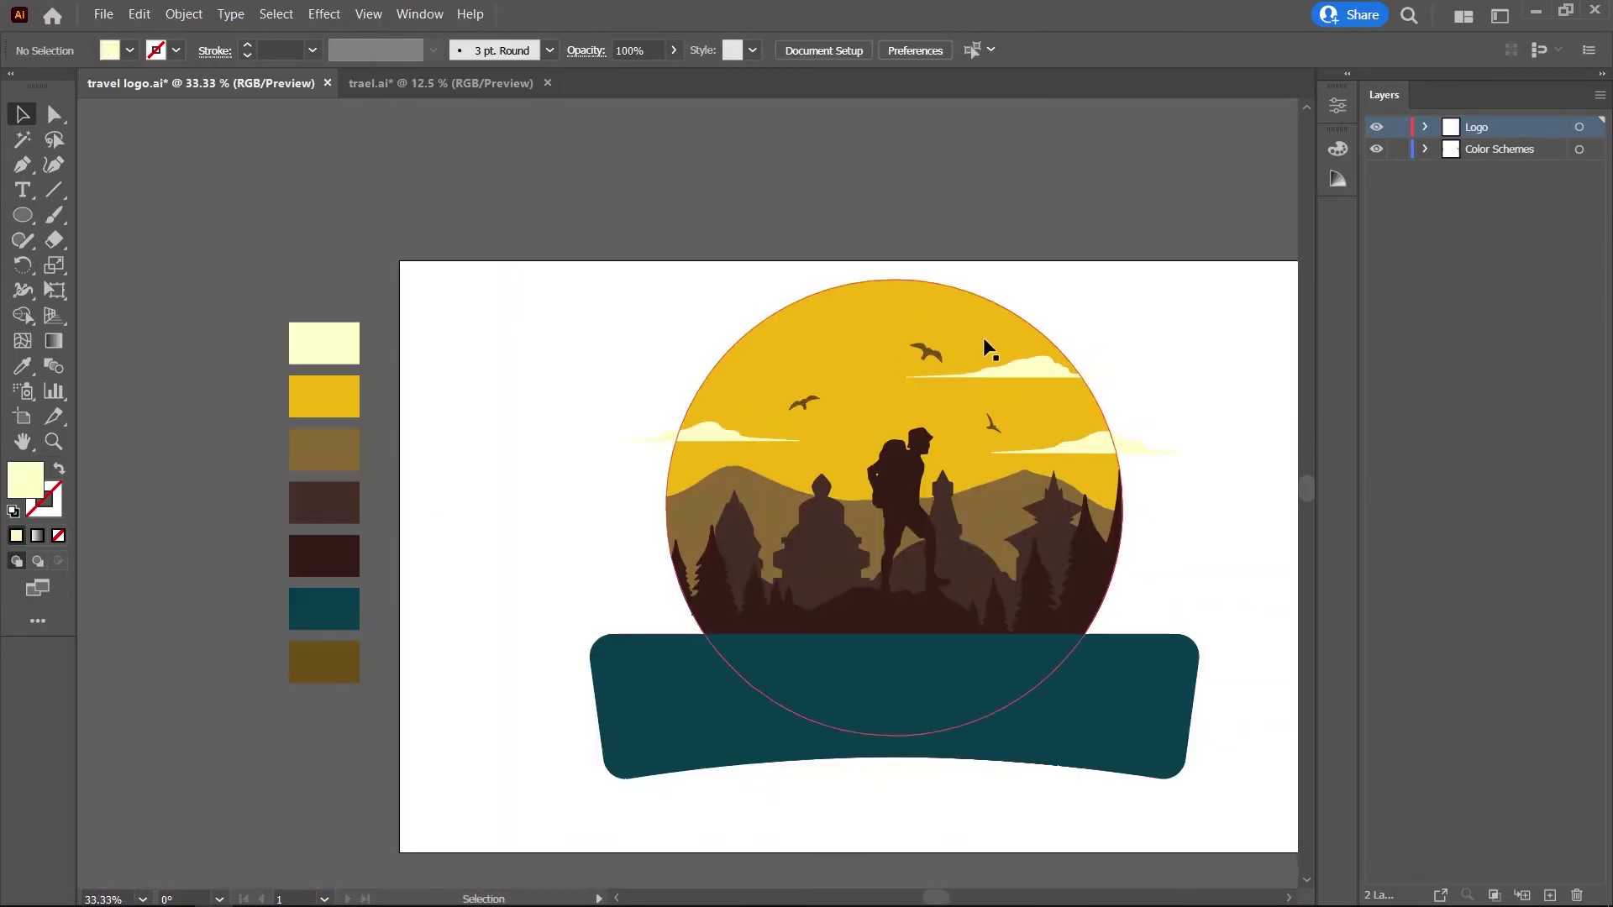
right_click(764, 335)
mouse_move(1065, 378)
left_mouse_down()
mouse_move(764, 335)
mouse_move(925, 306)
left_mouse_up()
left_click(1019, 716)
key("Return")
scroll(729, 308, "up", 2)
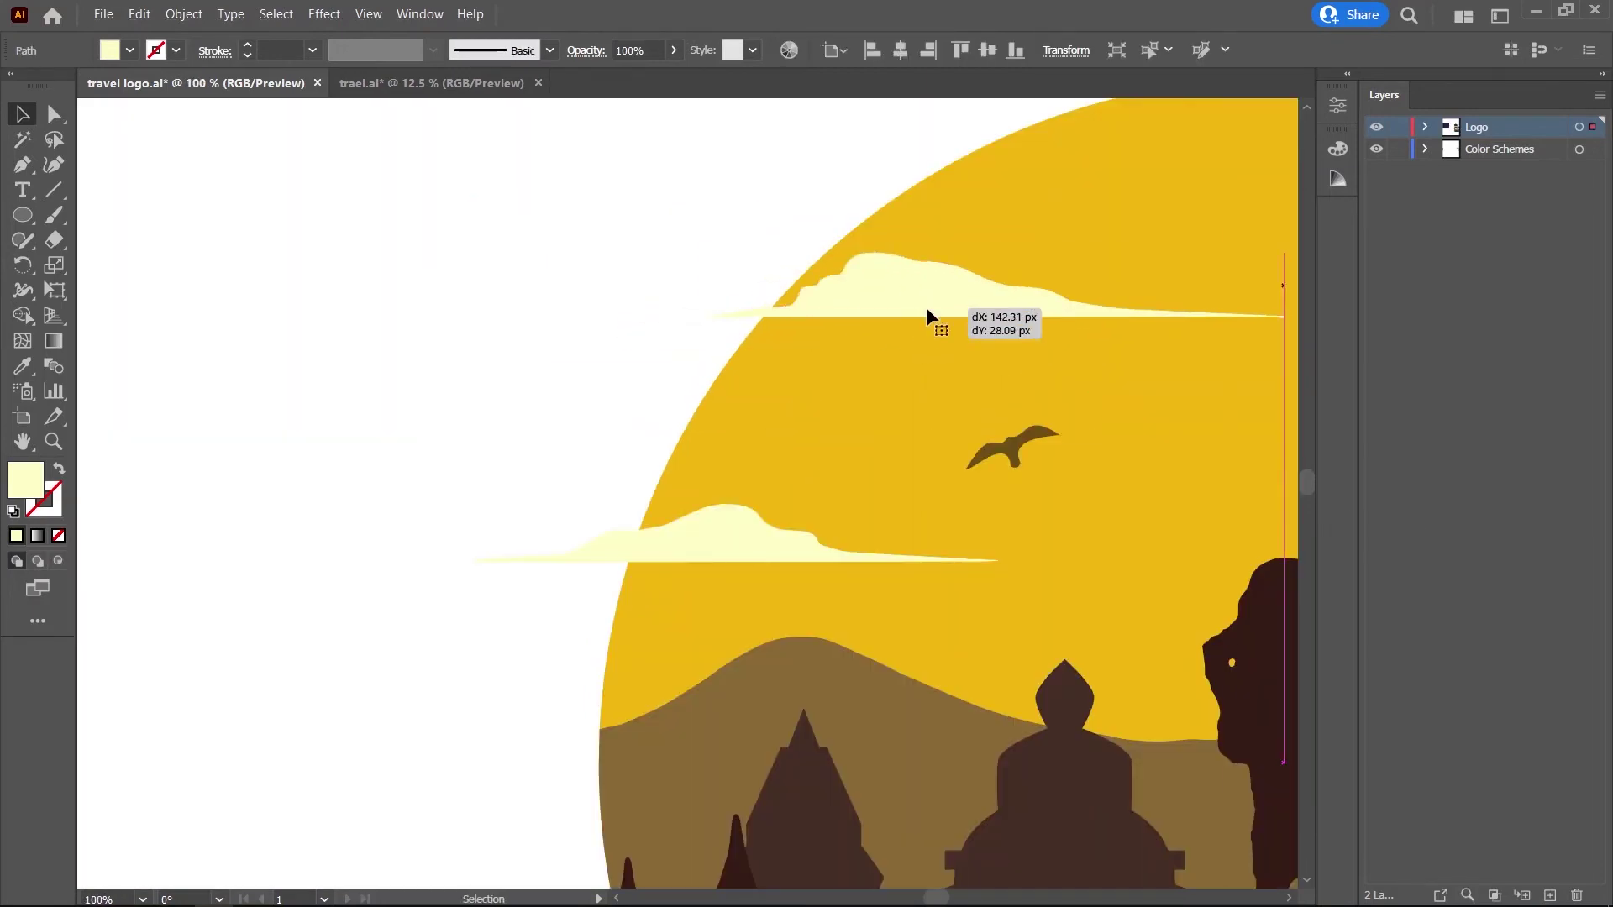
scroll(802, 344, "down", 1)
left_click_drag(819, 323, 845, 323)
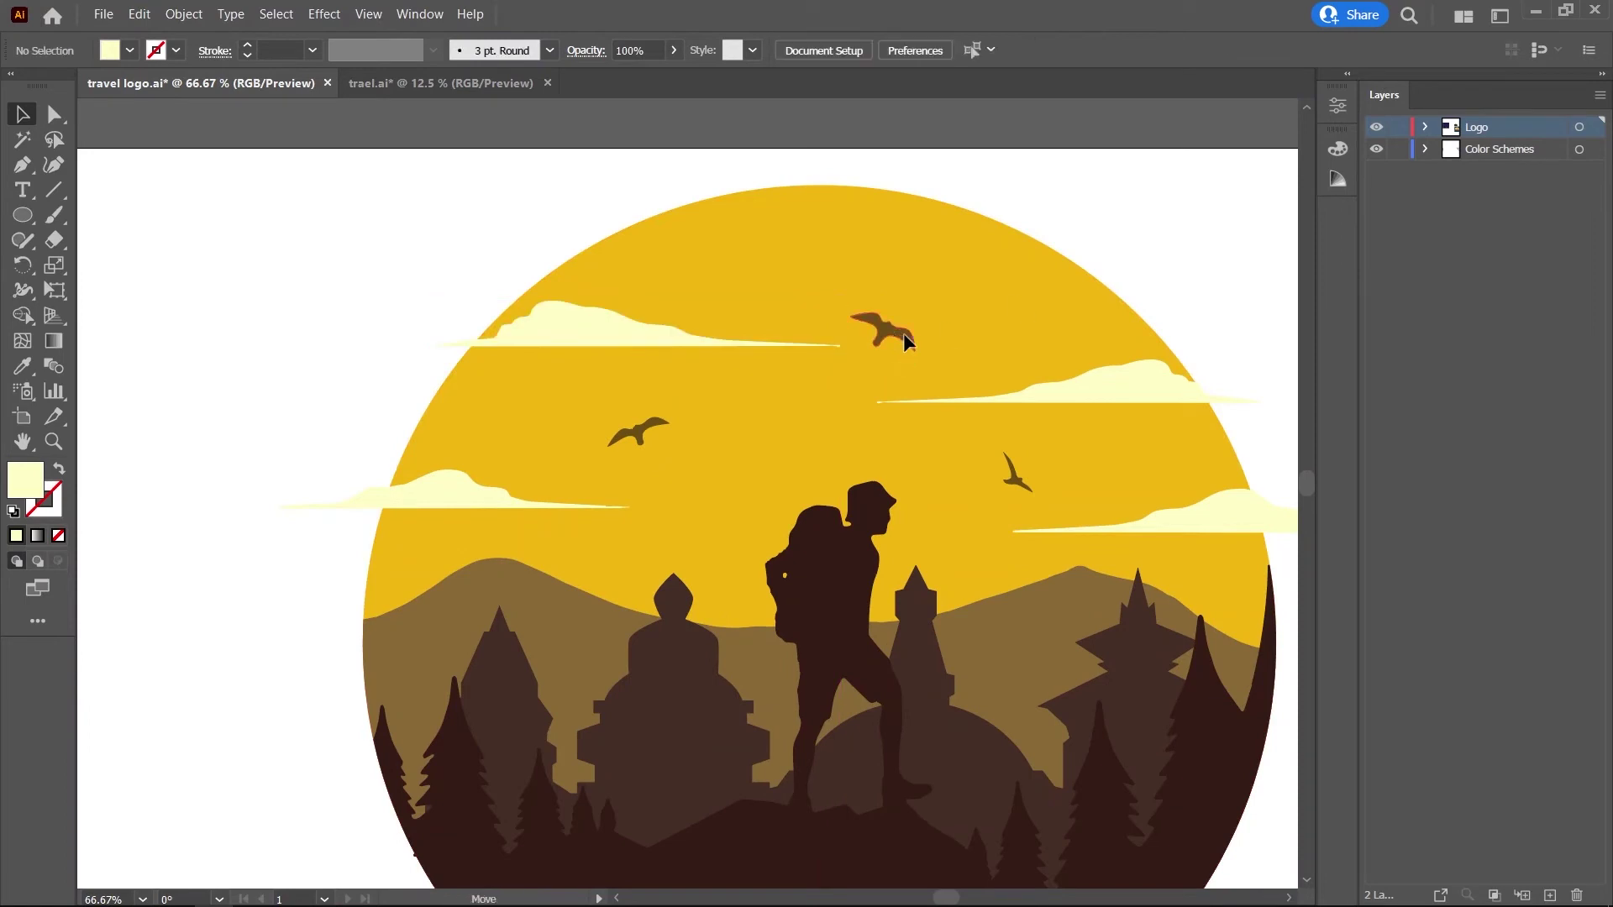
Resize the nearby bird and shift the upper-left cloud further left.
left_click(882, 332)
left_click_drag(947, 343, 933, 340)
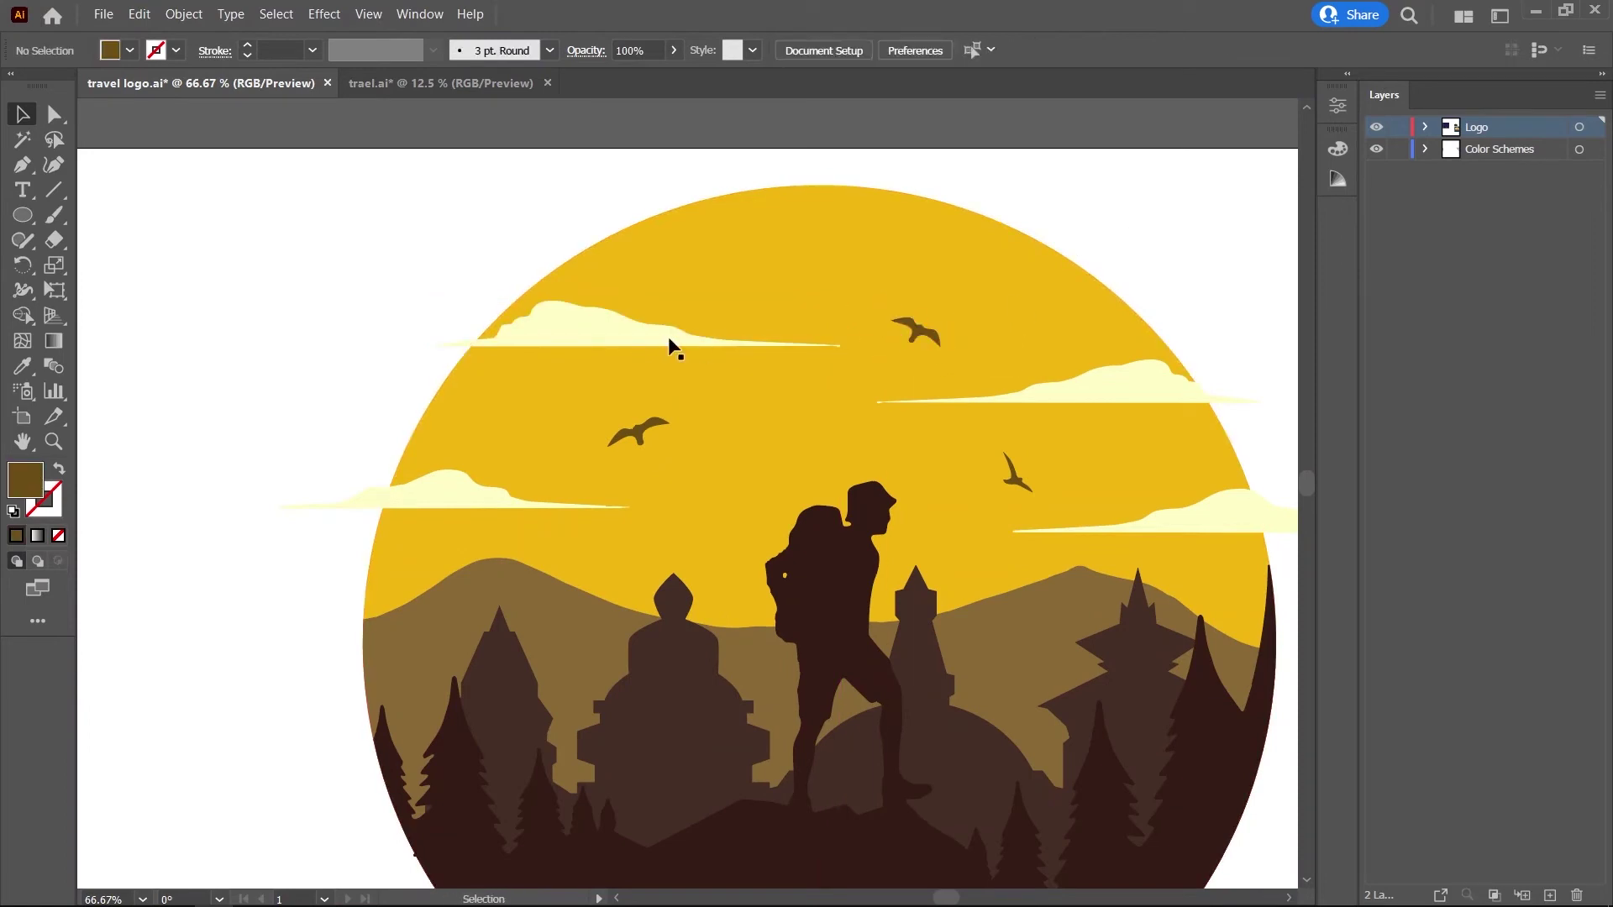
left_click_drag(663, 344, 599, 326)
left_click(370, 344)
scroll(854, 371, "up", 5)
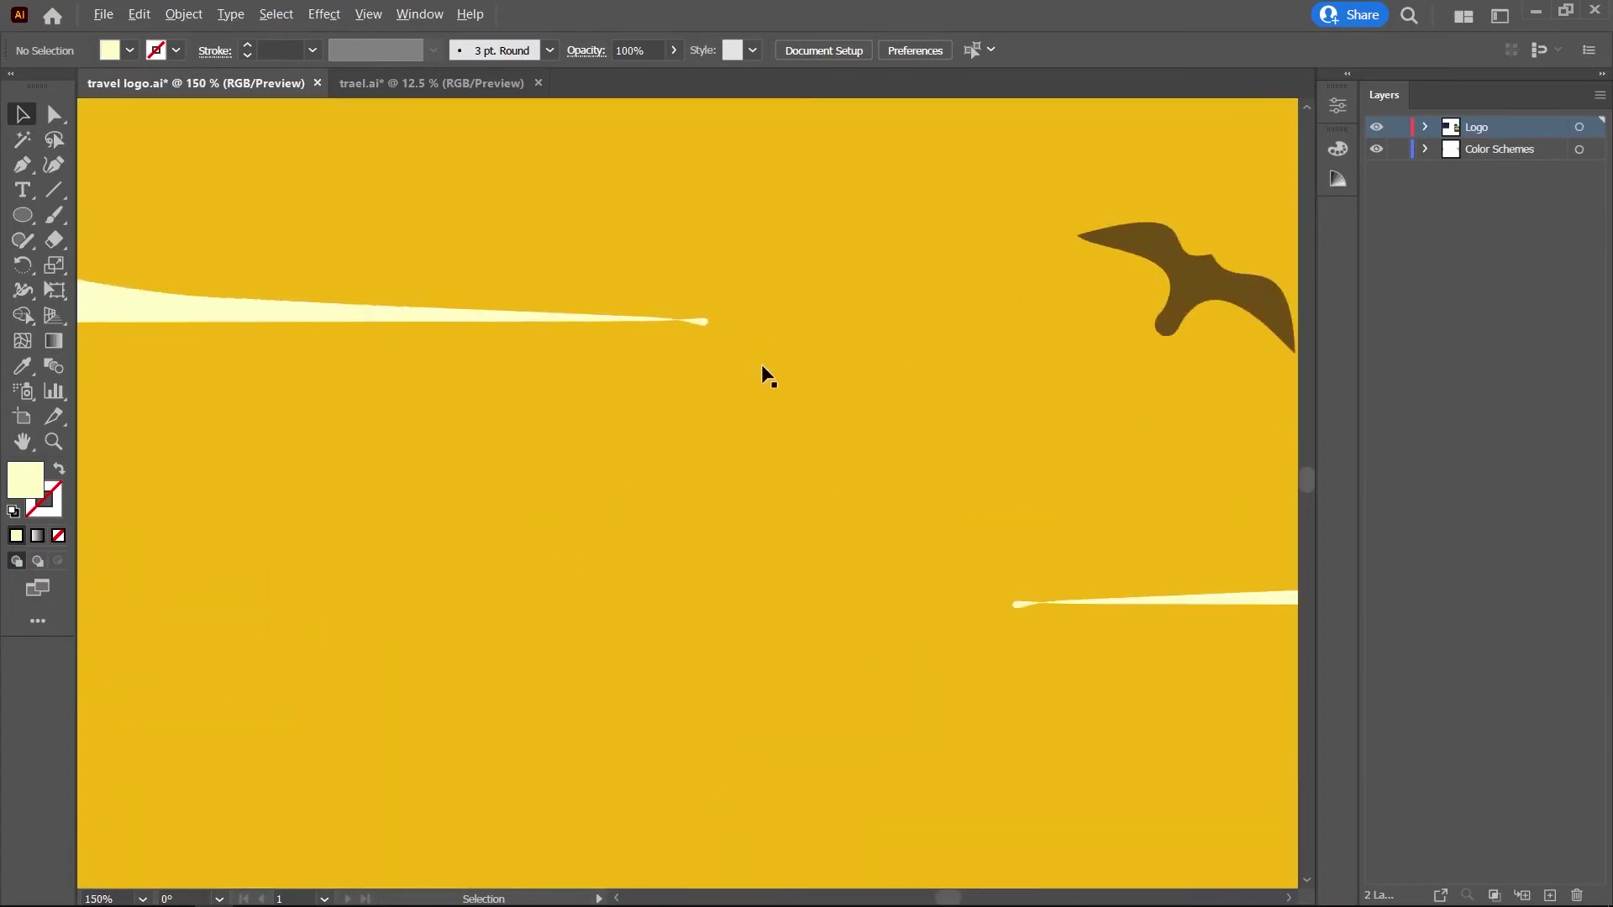
scroll(761, 365, "down", 6)
scroll(783, 395, "down", 1)
scroll(782, 395, "down", 2)
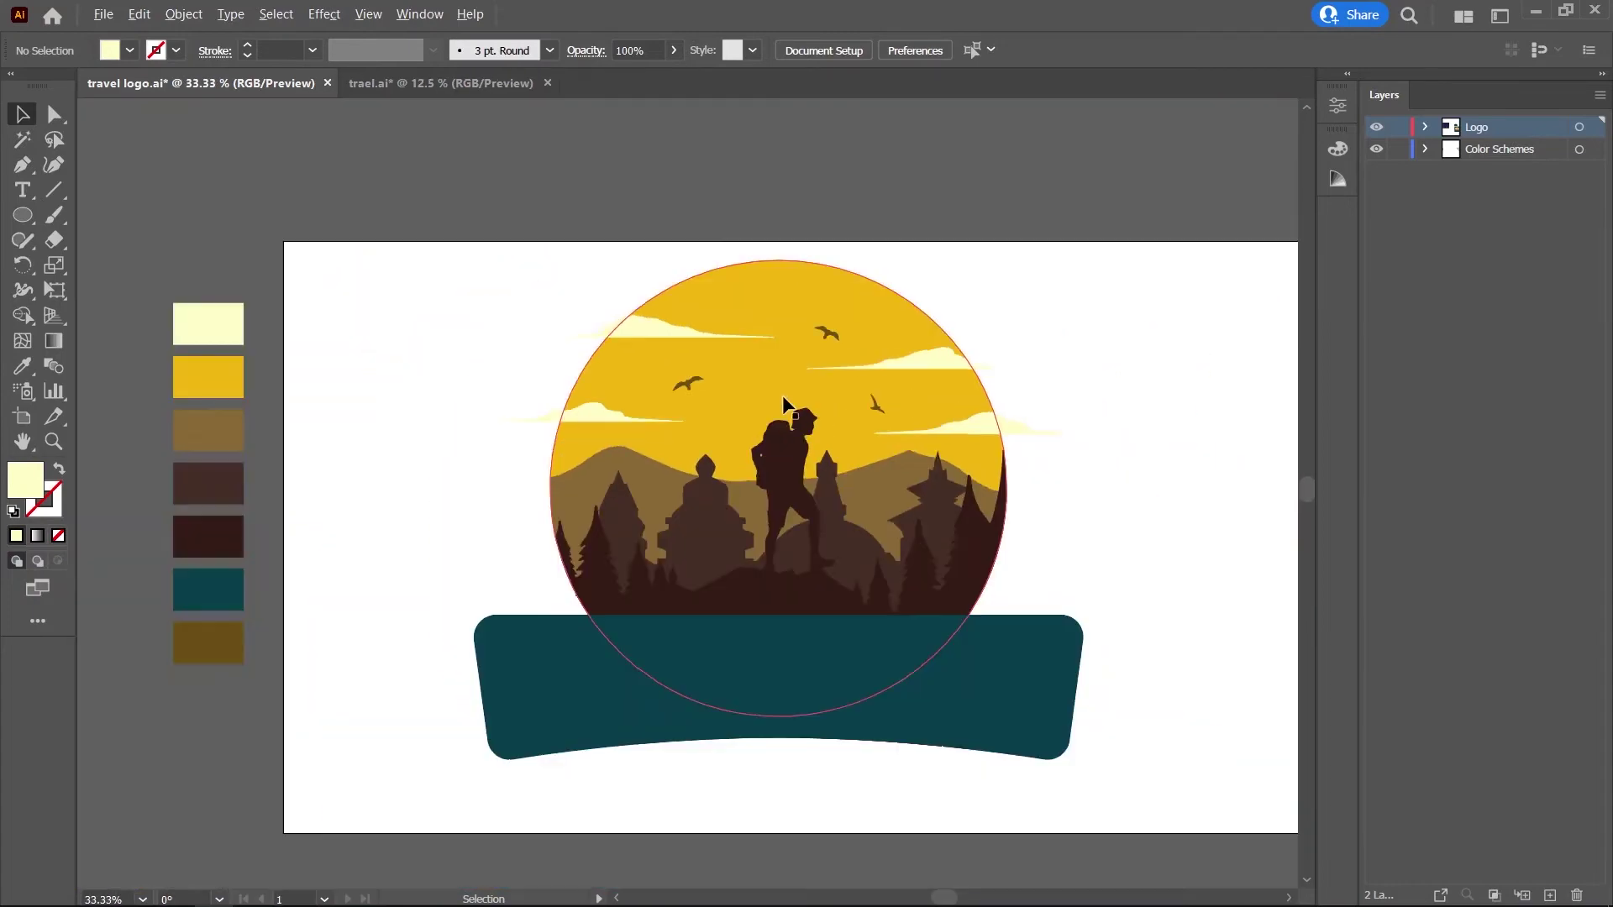
scroll(906, 363, "down", 3)
scroll(771, 514, "up", 3)
Start a text object above the sun and set its font size to 72 pt.
left_click(28, 192)
left_click(495, 219)
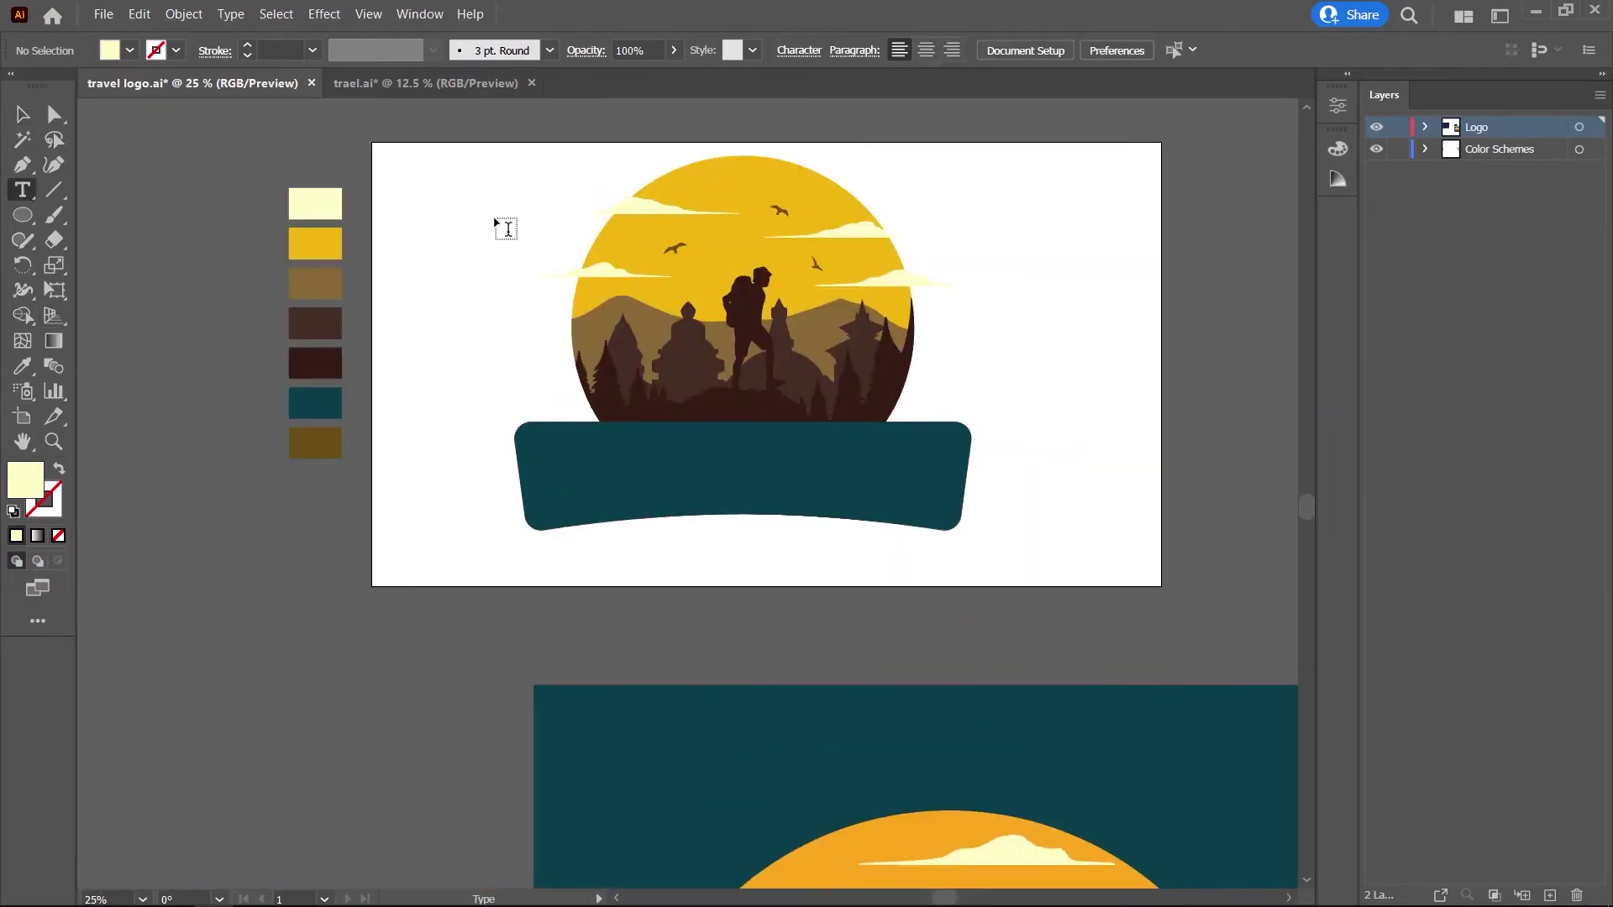
key("ctrl+t")
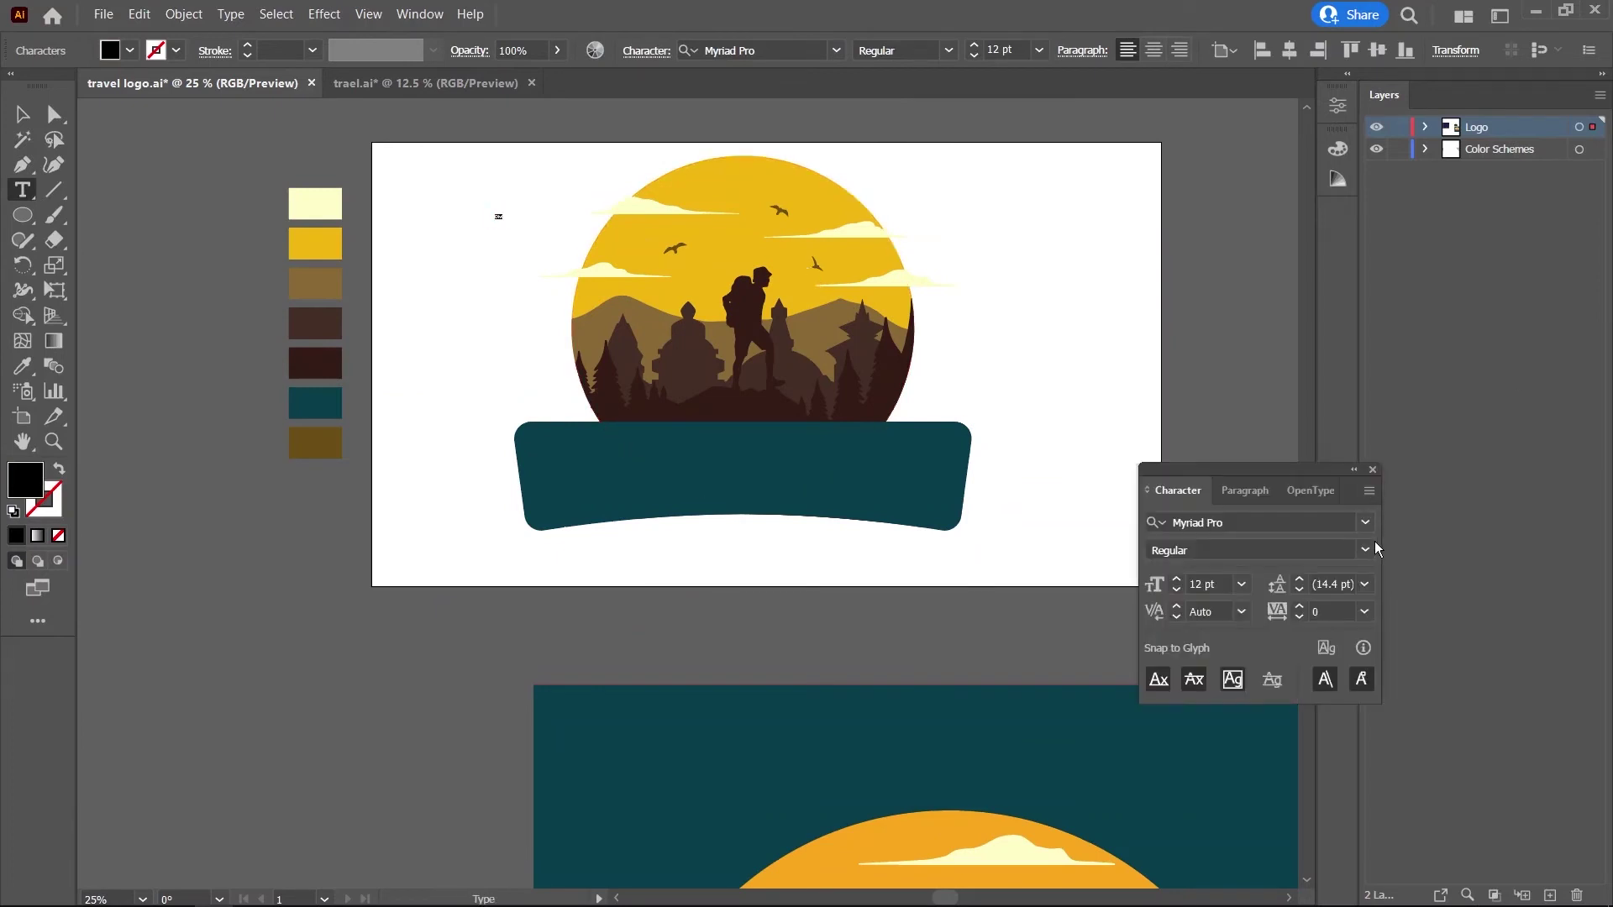
left_click(1241, 584)
left_click(1285, 570)
Set the Divine Travels text to Titillium Web Bold, one point larger.
key("ctrl+a")
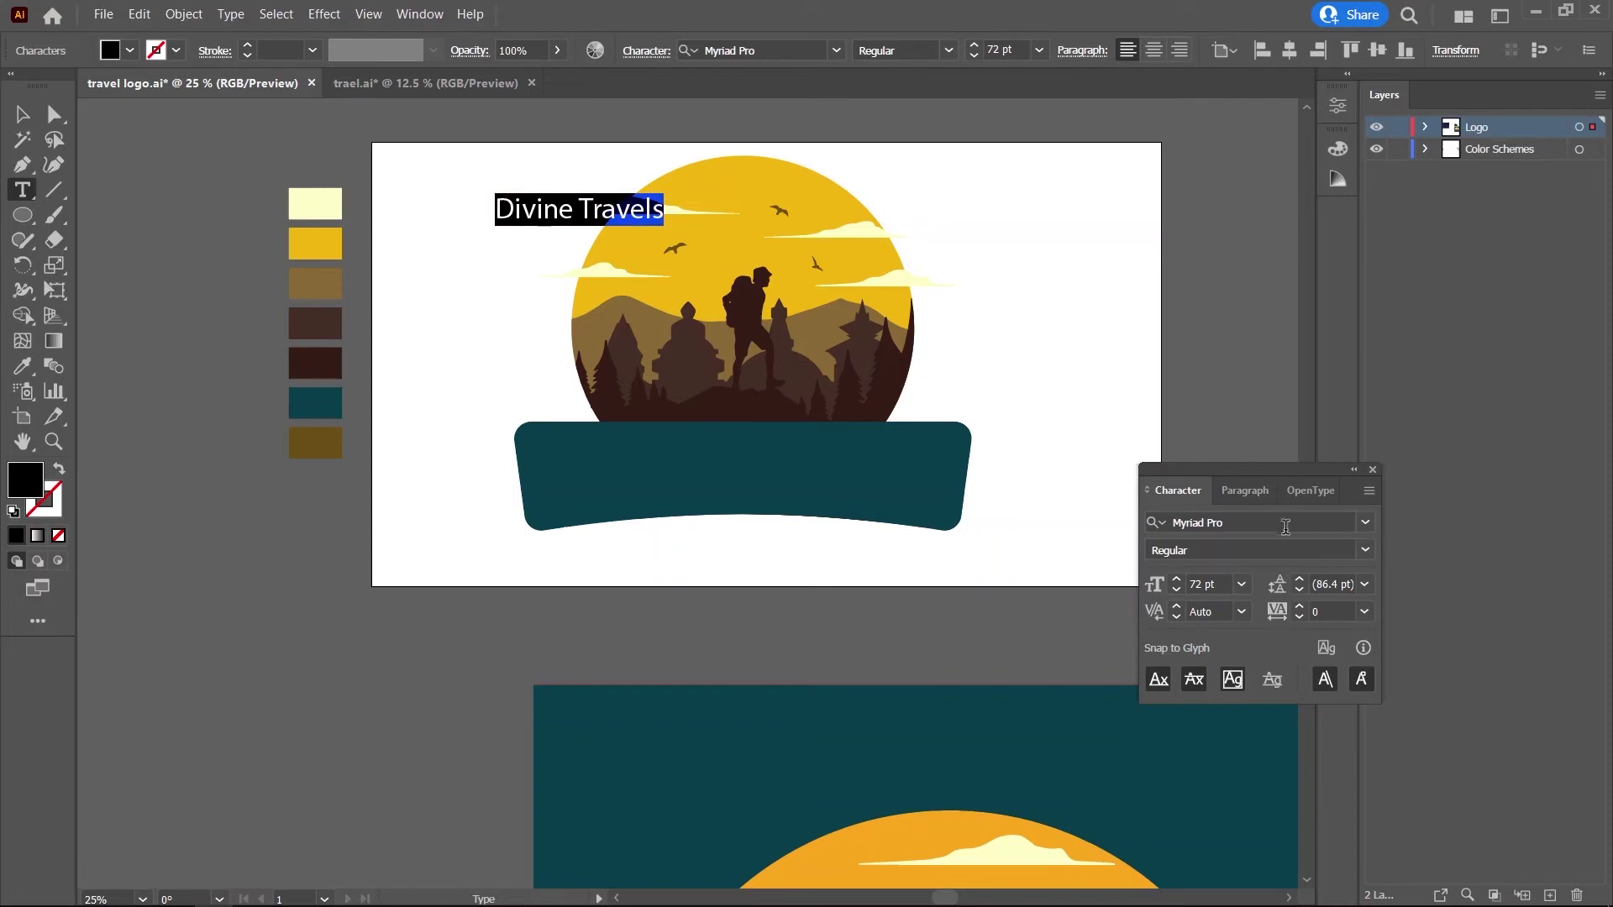
left_click(1285, 523)
type("tit")
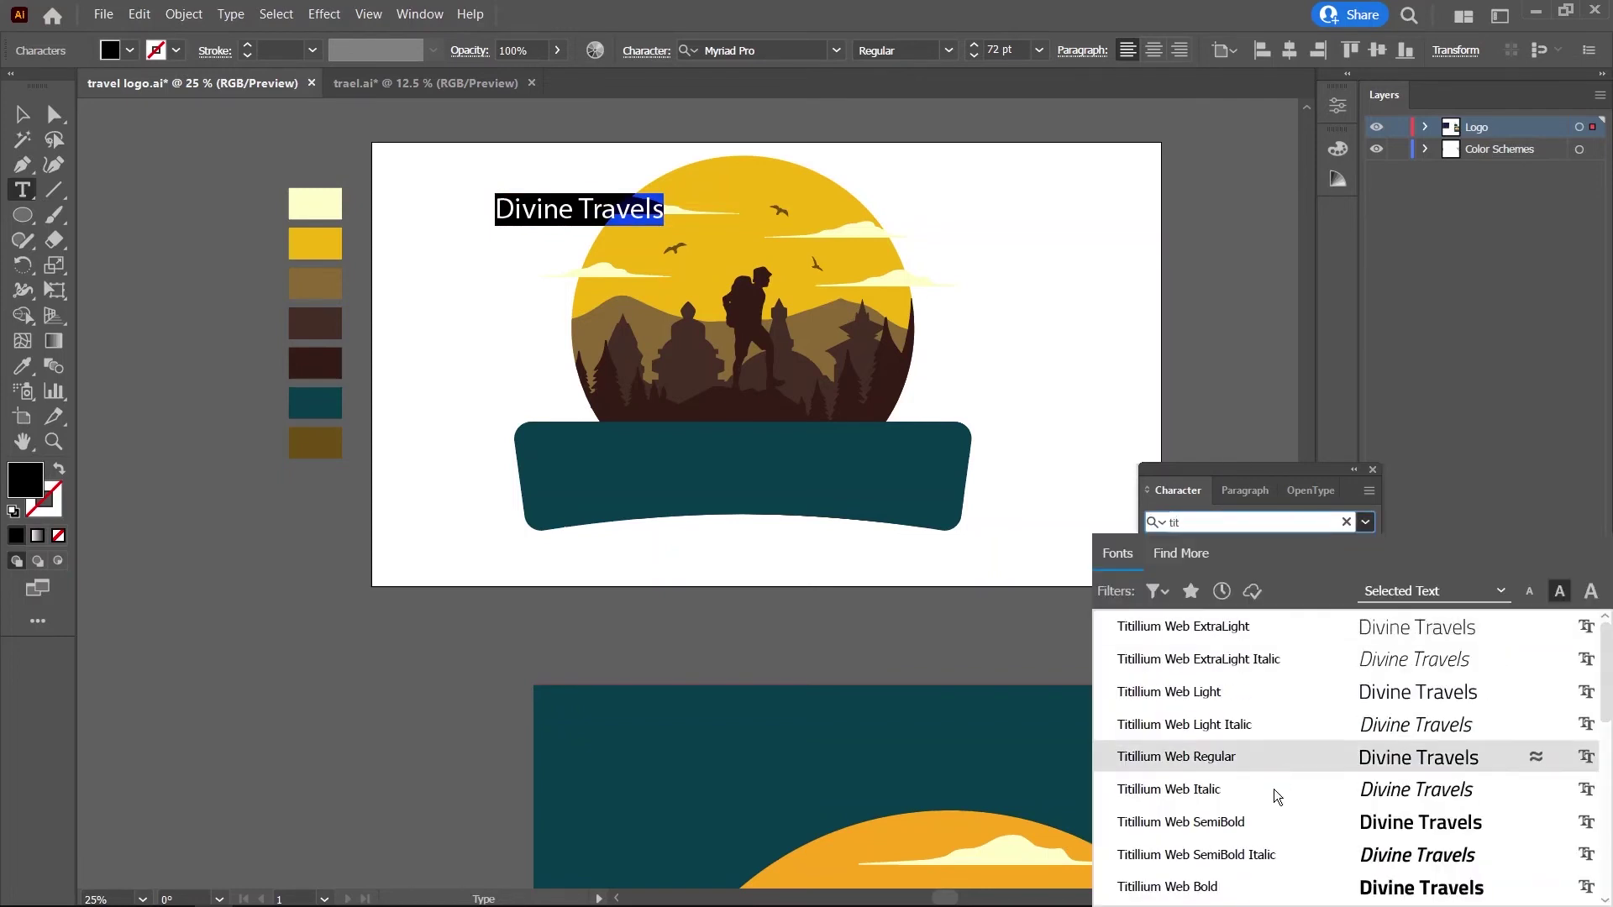
scroll(1293, 839, "down", 2)
left_click(1303, 789)
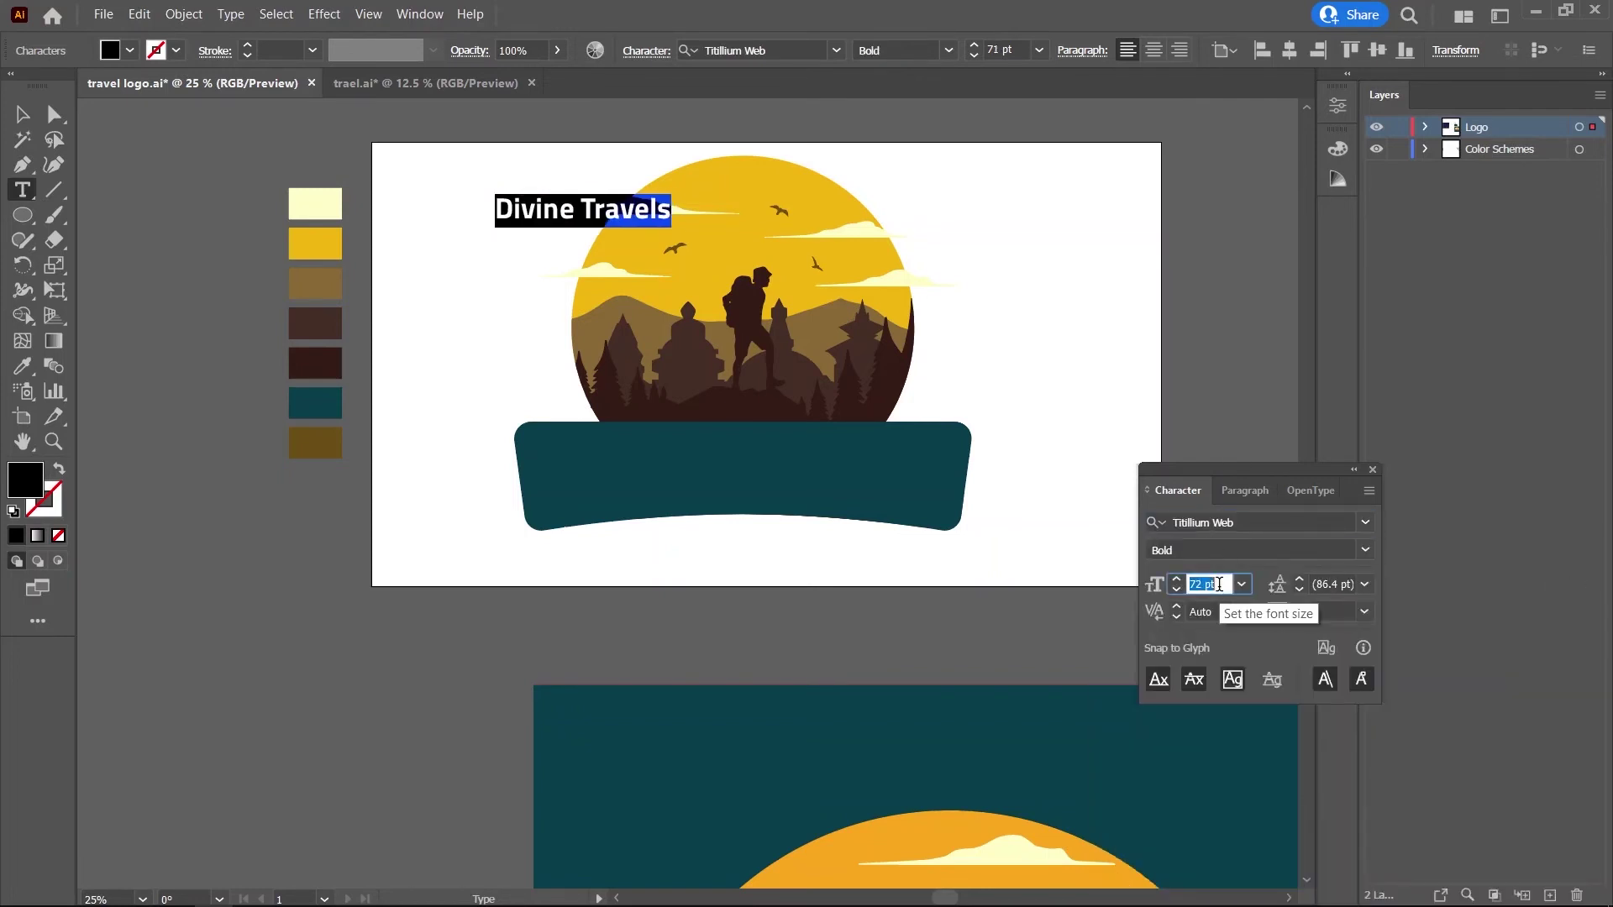
key("Up")
key("Escape")
Move the title down onto the teal banner and narrow the banner around its centre.
left_click_drag(636, 243, 885, 468)
left_click(798, 531)
scroll(798, 532, "up", 1)
left_click(991, 458)
mouse_move(1027, 463)
left_mouse_down()
mouse_move(994, 468)
mouse_move(965, 380)
left_mouse_up()
Select the title with the teal banner, then reselect just the Divine Travels title.
left_click(933, 445)
left_click(965, 418, "shift")
left_click(1115, 405)
scroll(718, 441, "left", 1)
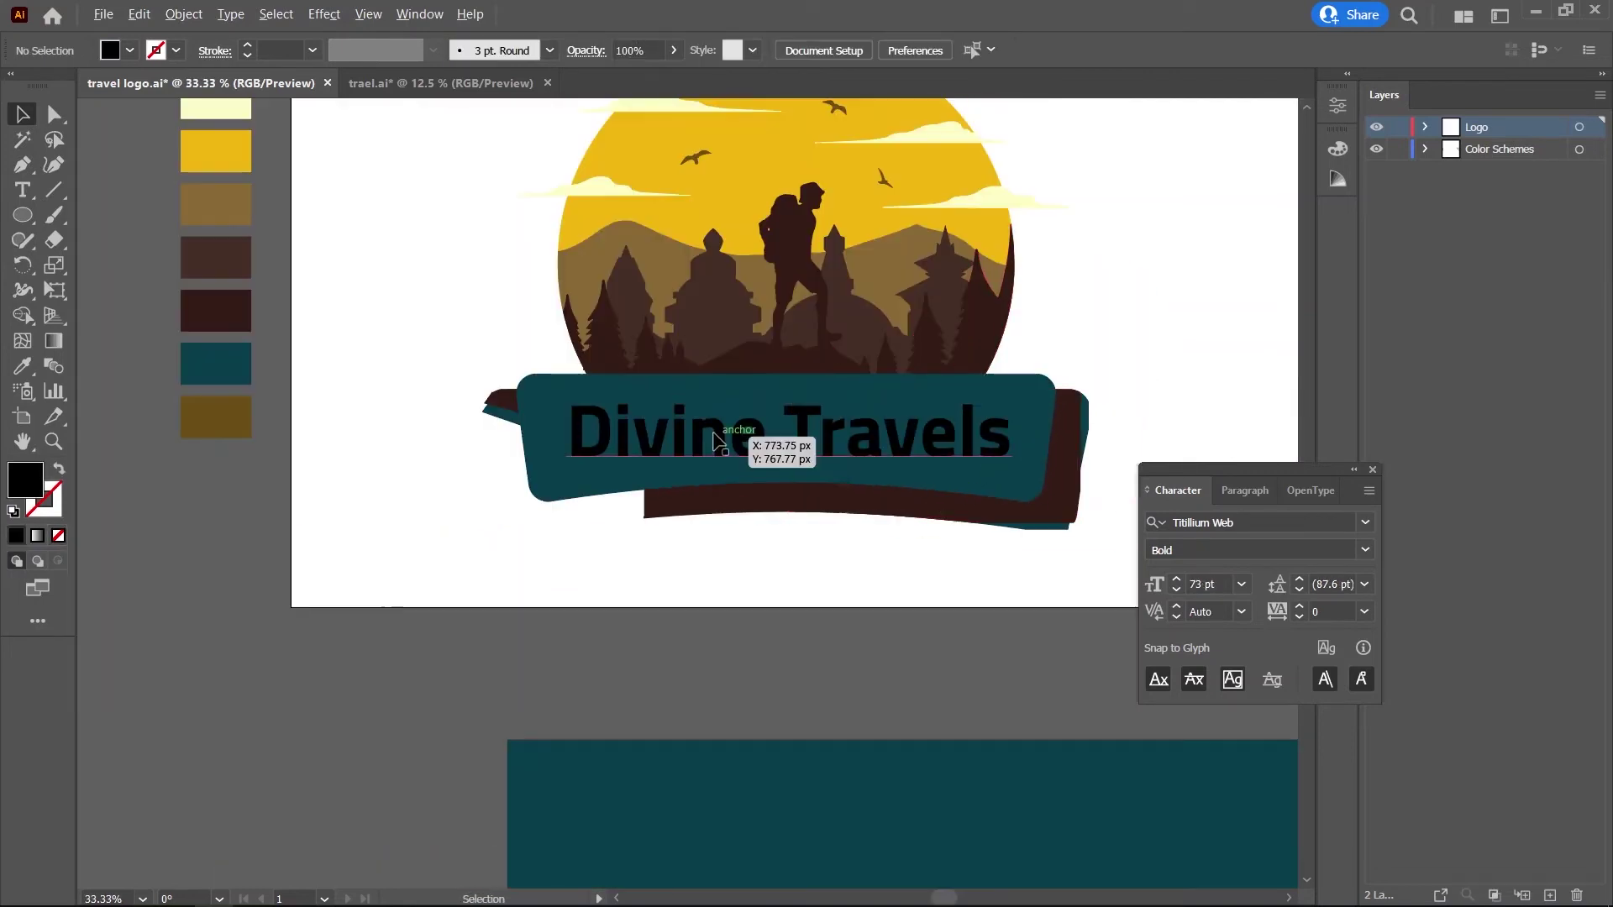
scroll(718, 440, "up", 1)
left_click(860, 420)
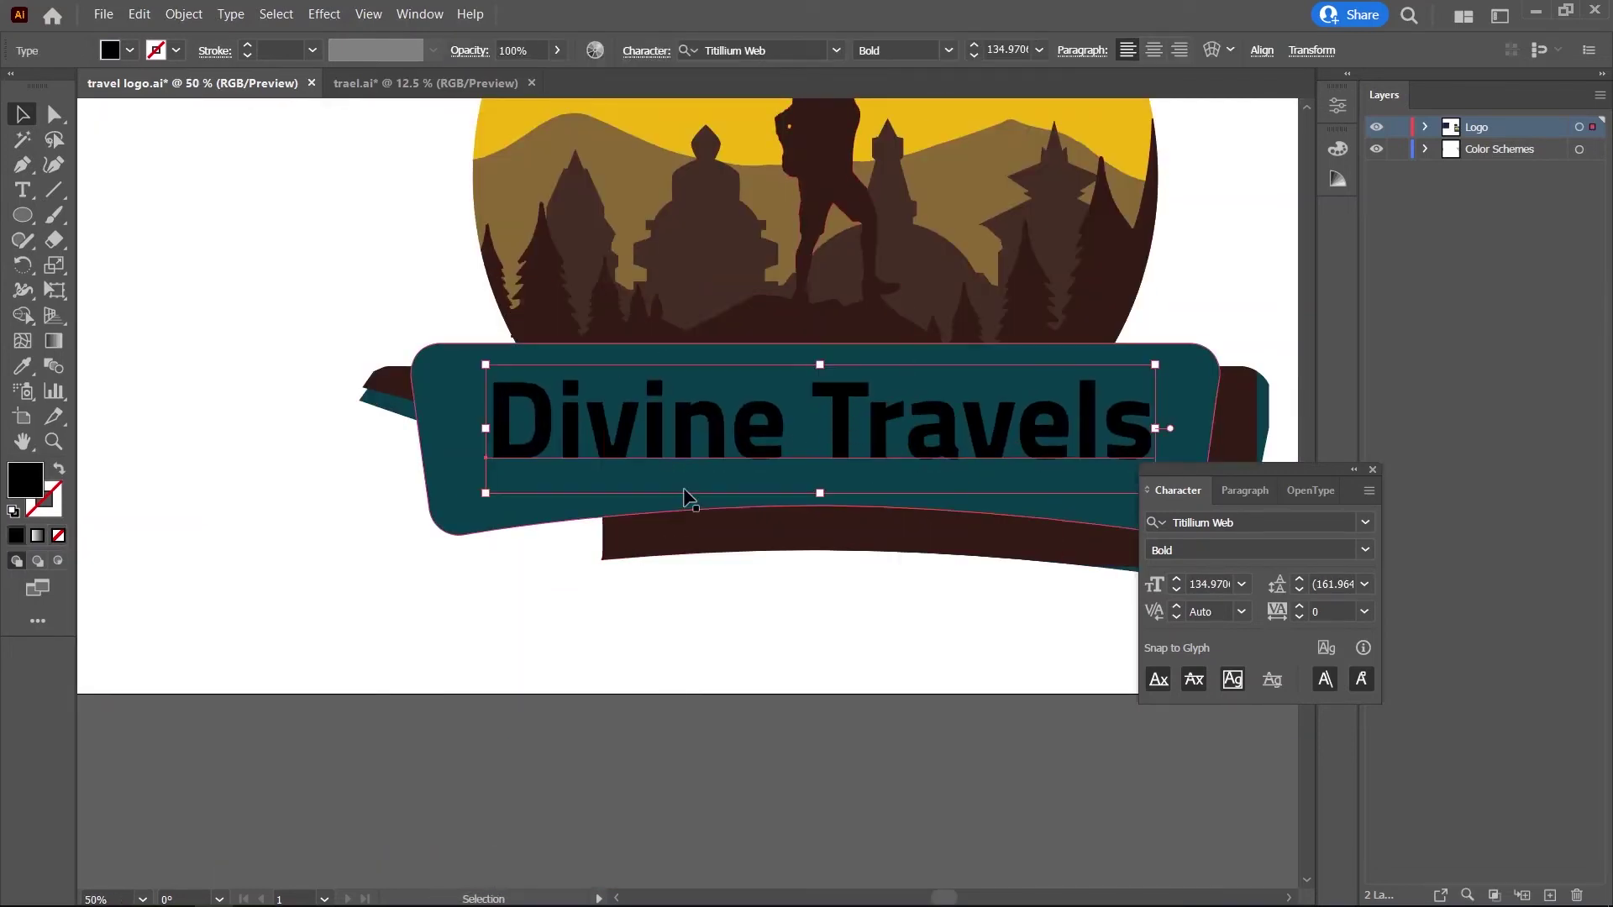
scroll(908, 451, "down", 1)
Warp the title with a nearly flat Arc Lower envelope and enlarge it to fill the banner.
left_click(1211, 49)
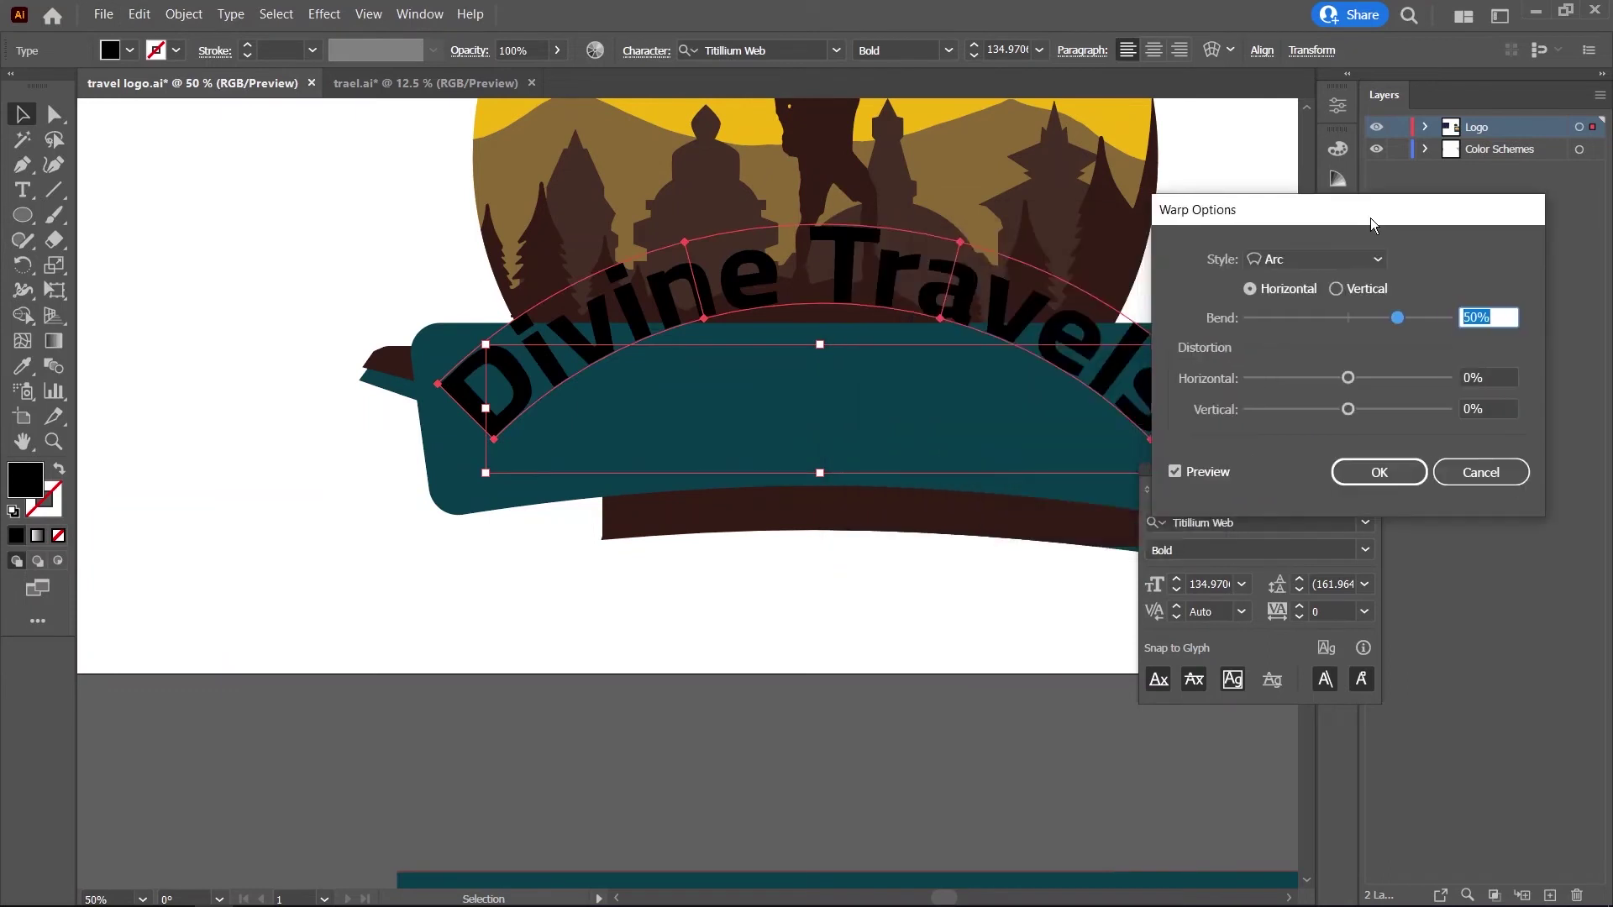
left_click(1377, 258)
left_click(1294, 306)
left_click_drag(1327, 320, 1345, 320)
key("Down")
key("Down")
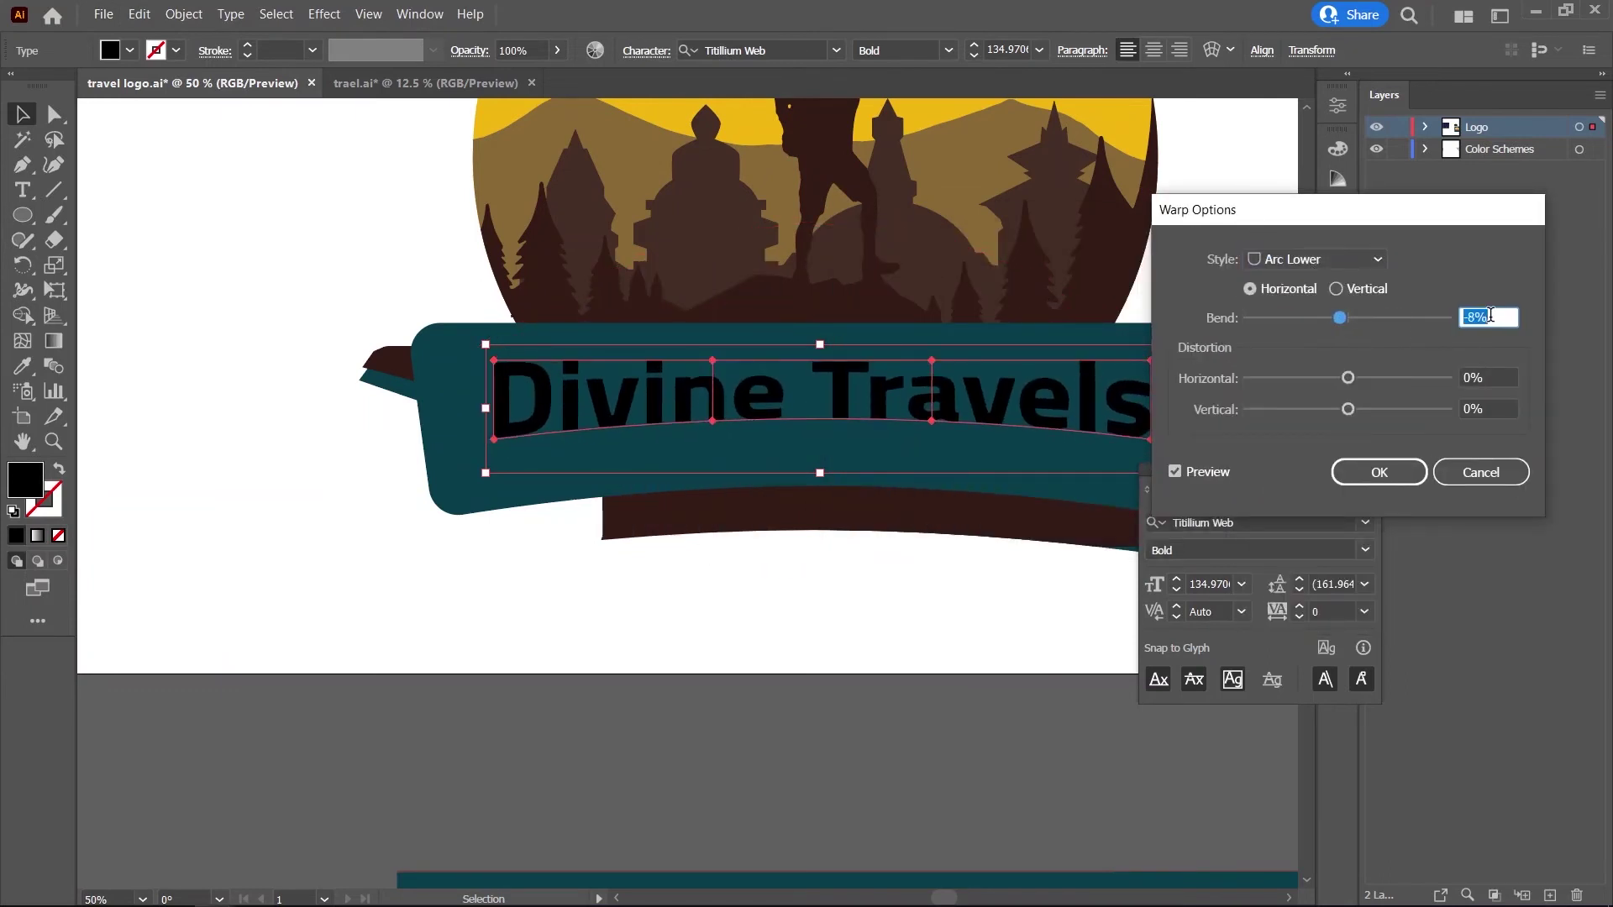
key("Up")
key("Up")
key("Up")
key("Return")
scroll(689, 378, "right", 3)
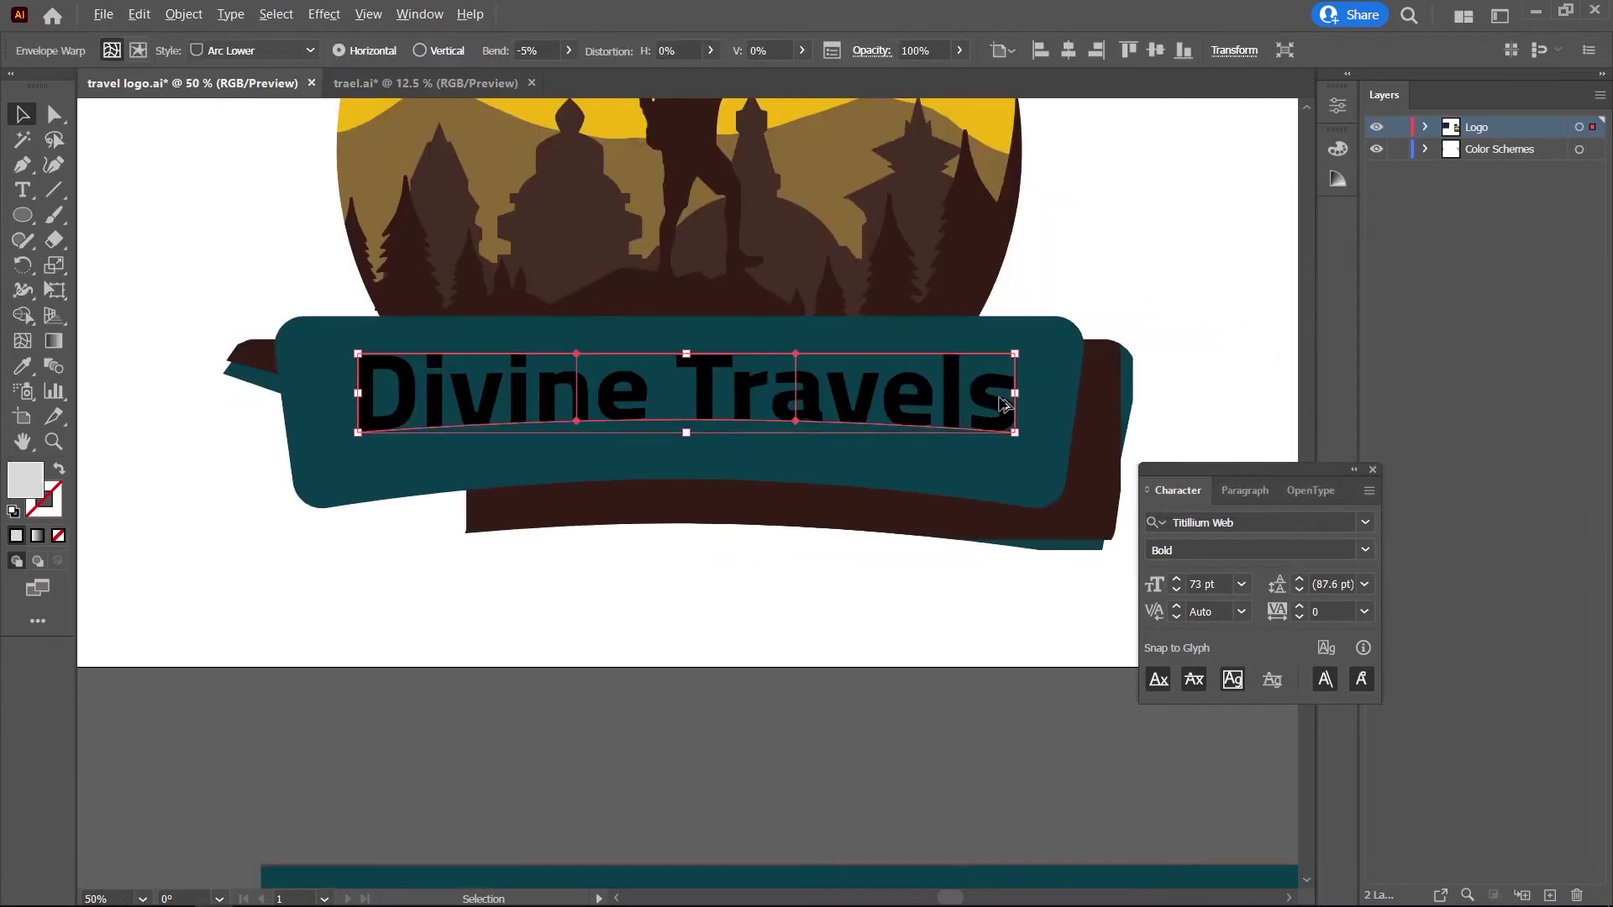
left_click_drag(1020, 391, 1048, 396)
scroll(1050, 395, "down", 1)
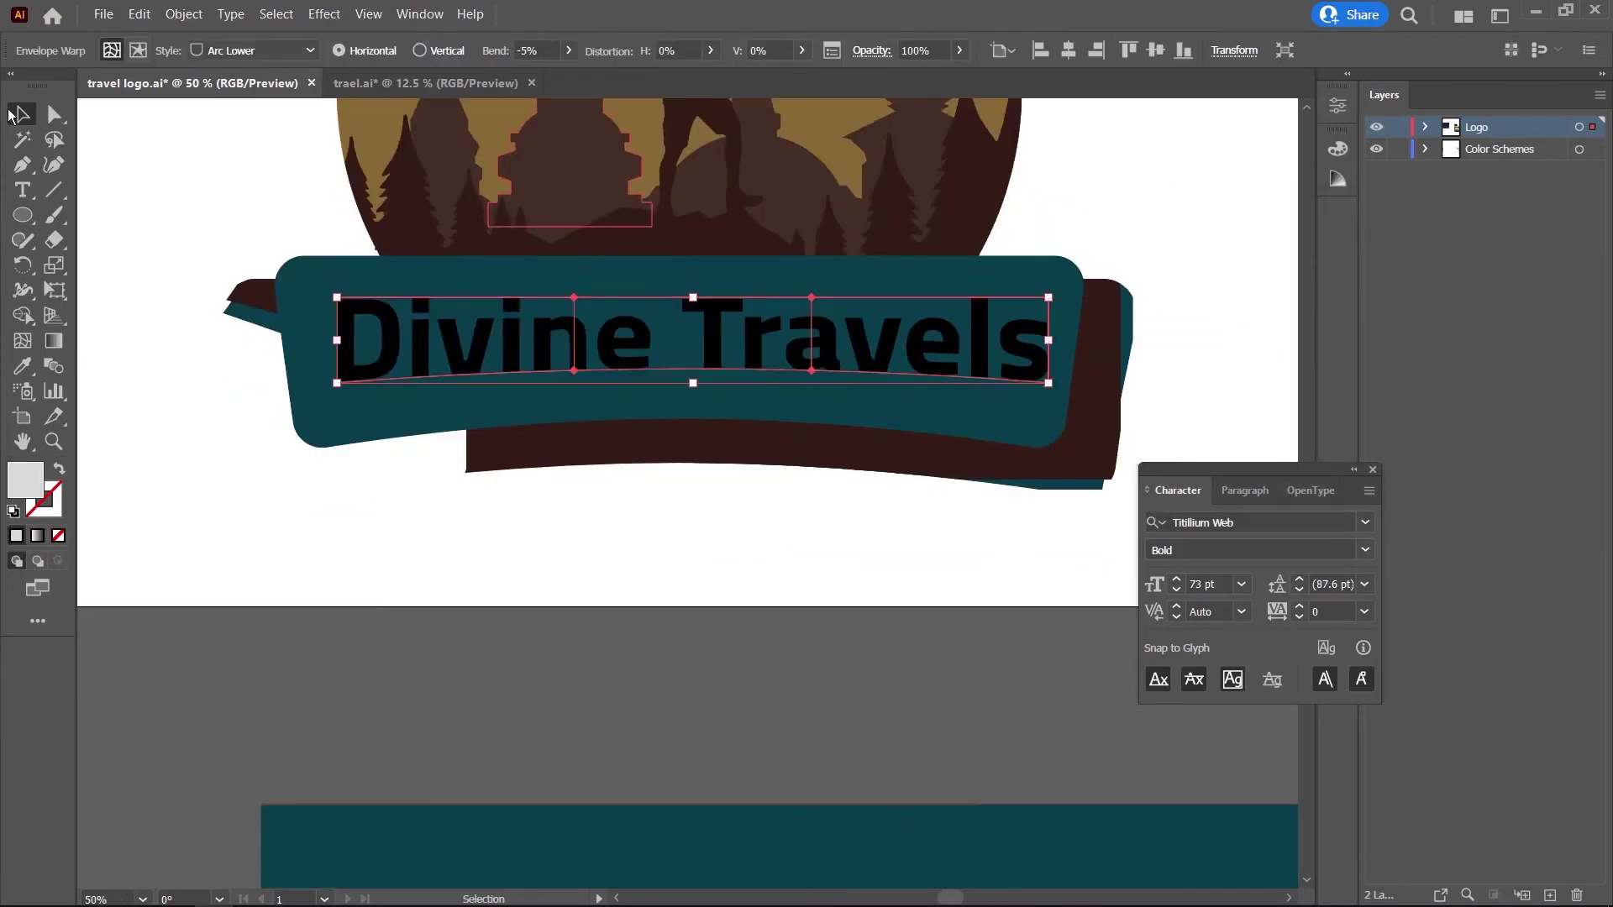
With all artwork selected, use Shape Builder to delete the brown lower band and right piece.
left_click(1092, 369)
mouse_move(1172, 330)
left_mouse_down()
mouse_move(302, 541)
mouse_move(281, 475)
left_mouse_up()
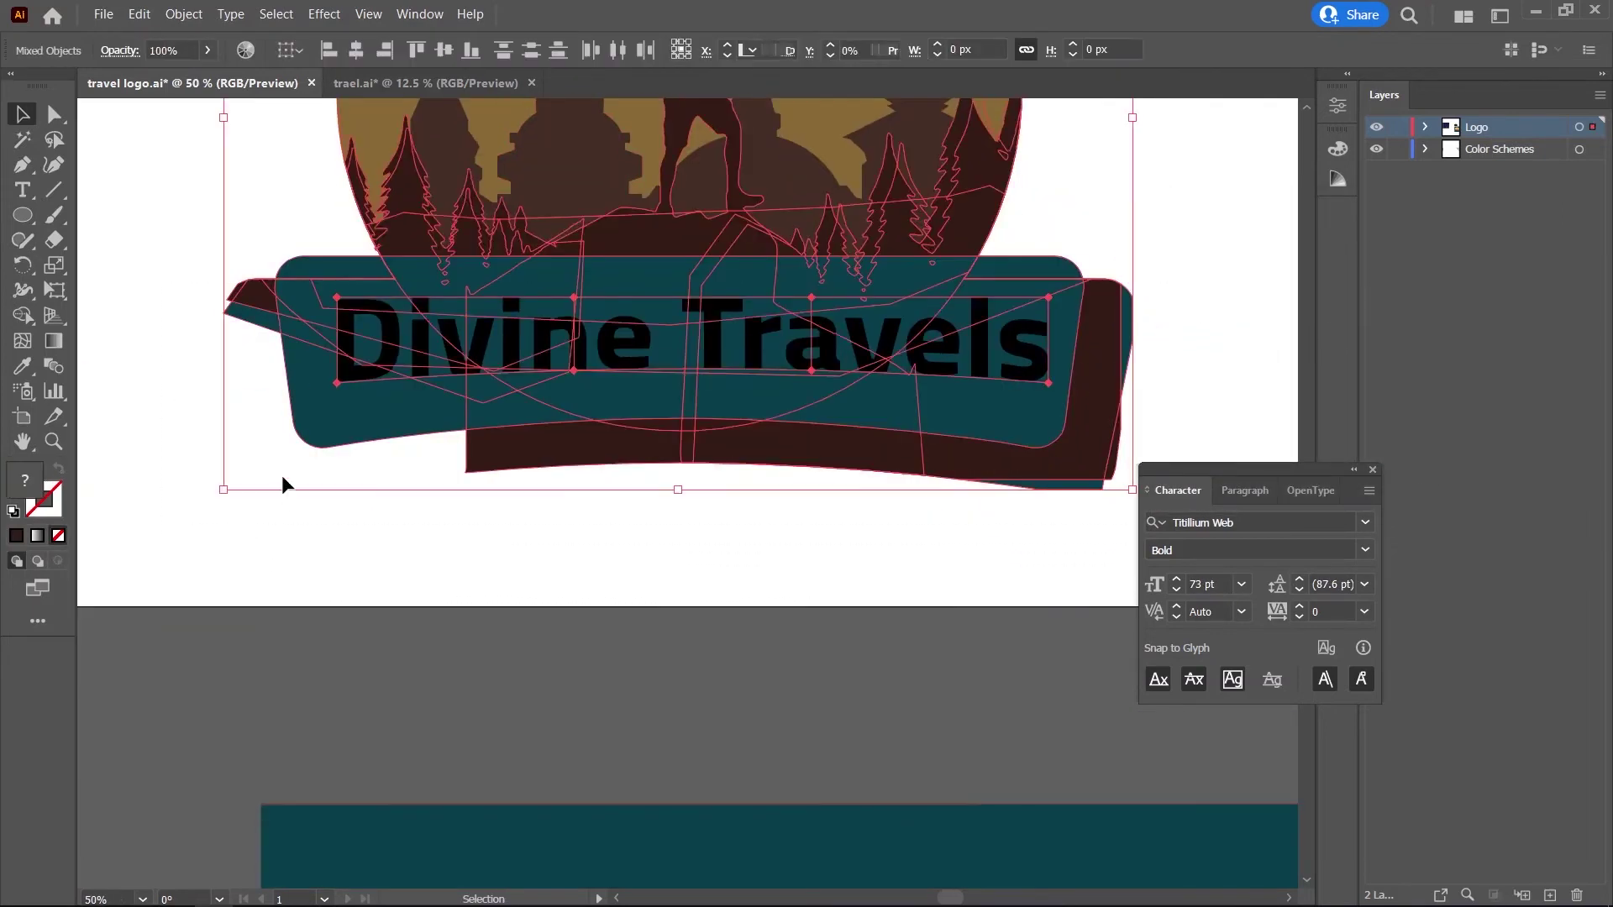
key("shift+m")
left_click(628, 457, "alt")
left_click(1126, 327, "alt")
scroll(288, 360, "up", 3)
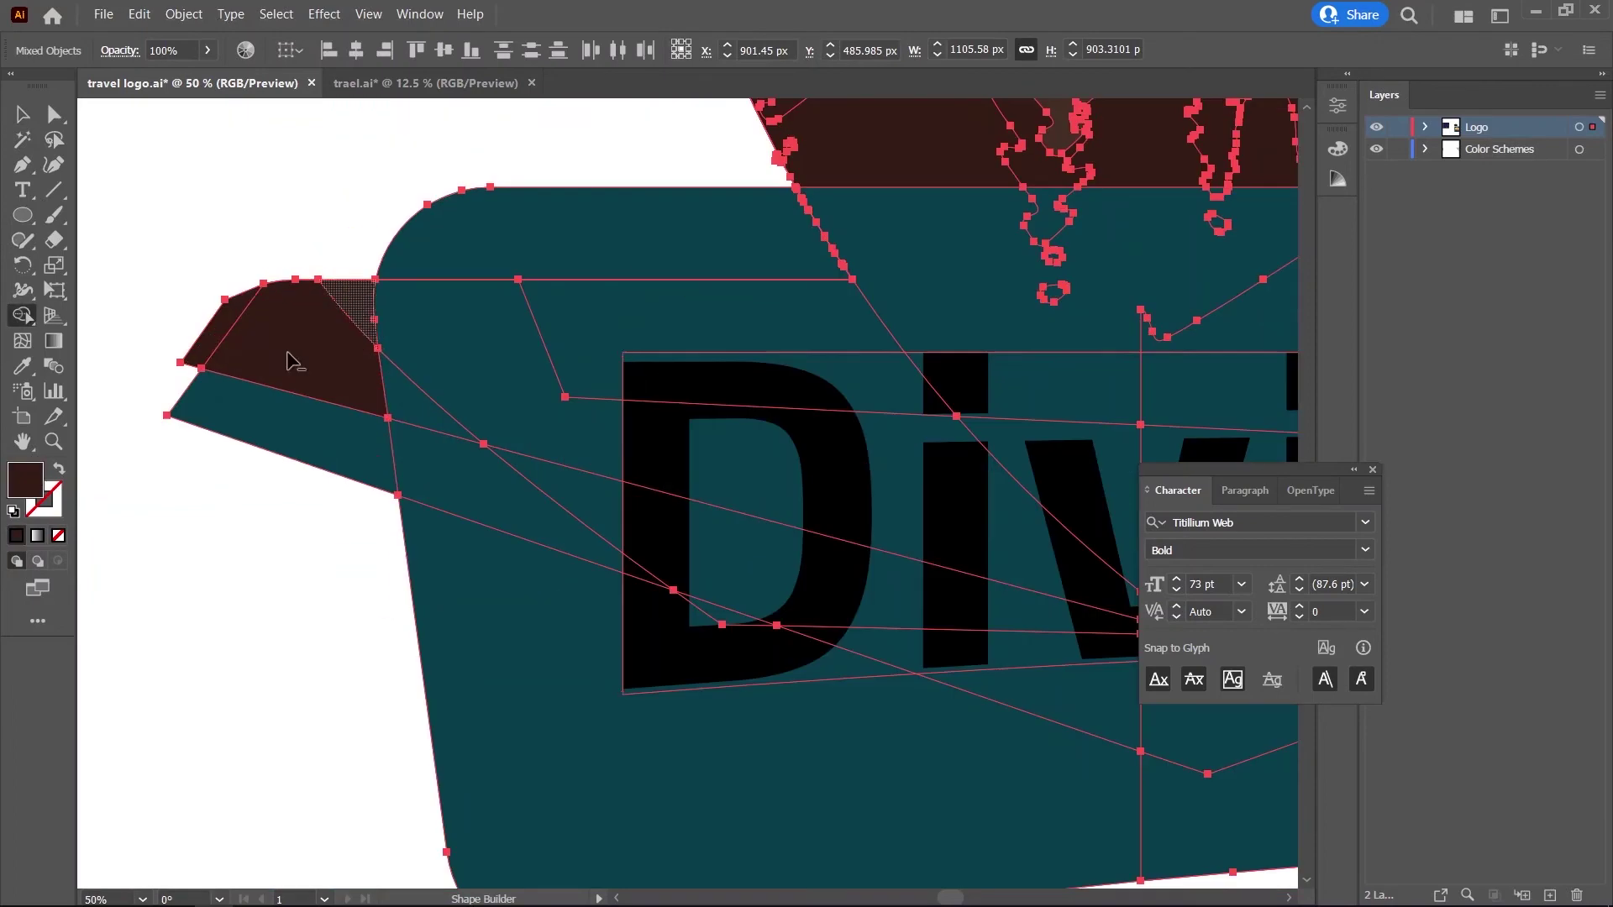
Remove the brown left banner tip and the remaining leftover brown fragments.
left_click(288, 361, "alt")
left_click(319, 470, "alt")
scroll(492, 489, "down", 3)
key("v")
left_click(494, 483)
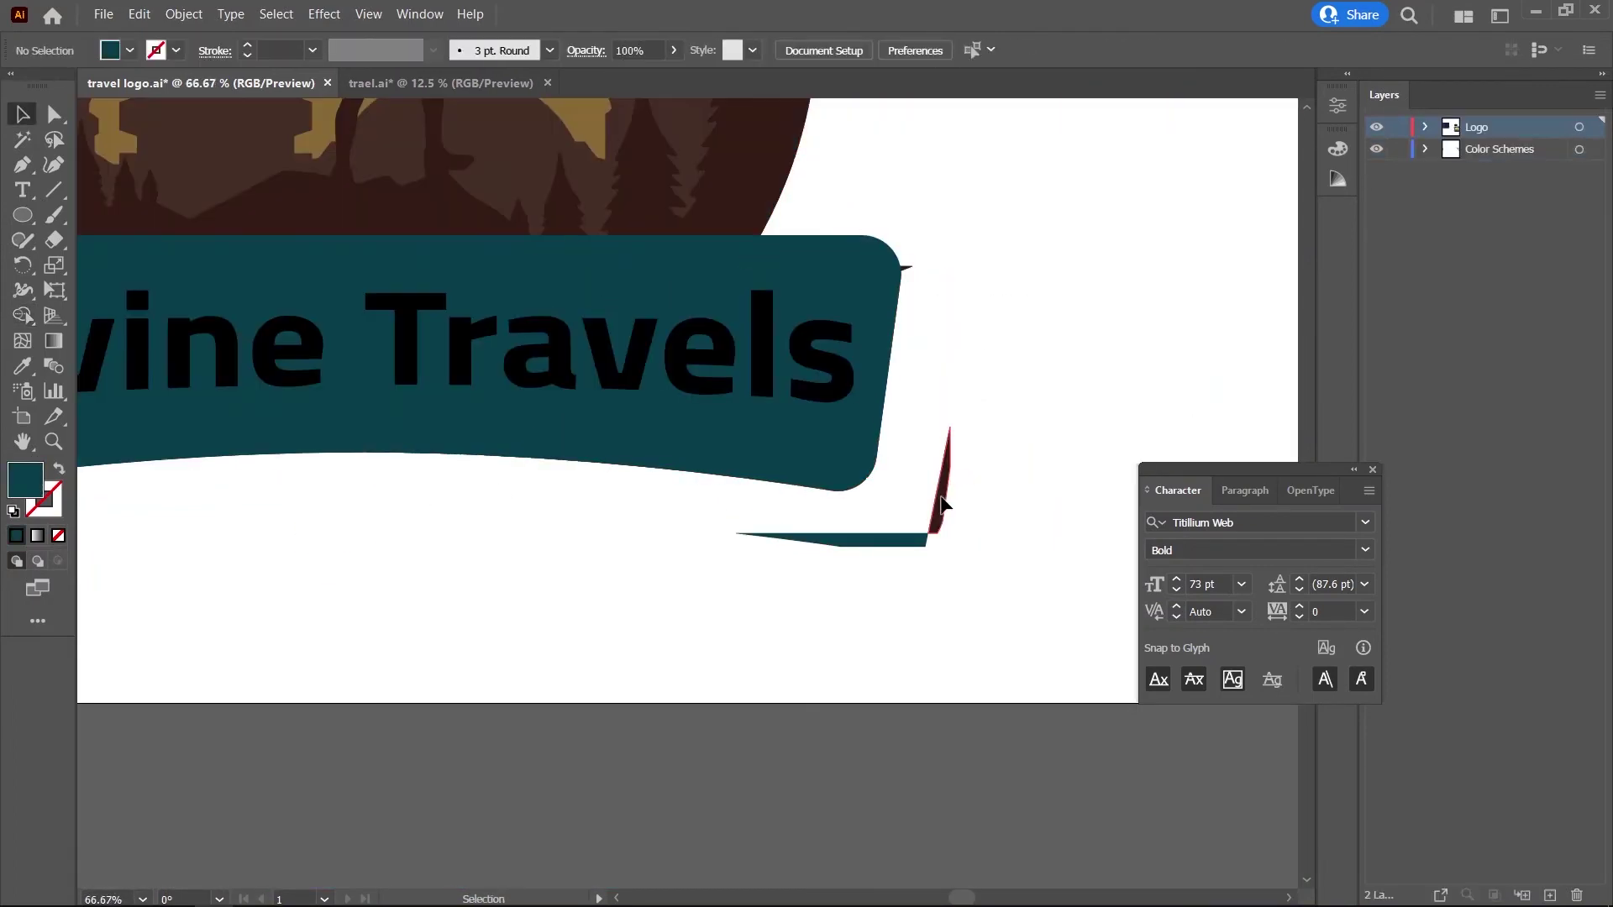
left_click(953, 403)
key("Delete")
scroll(918, 280, "up", 3, "alt")
scroll(953, 554, "down", 2, "alt")
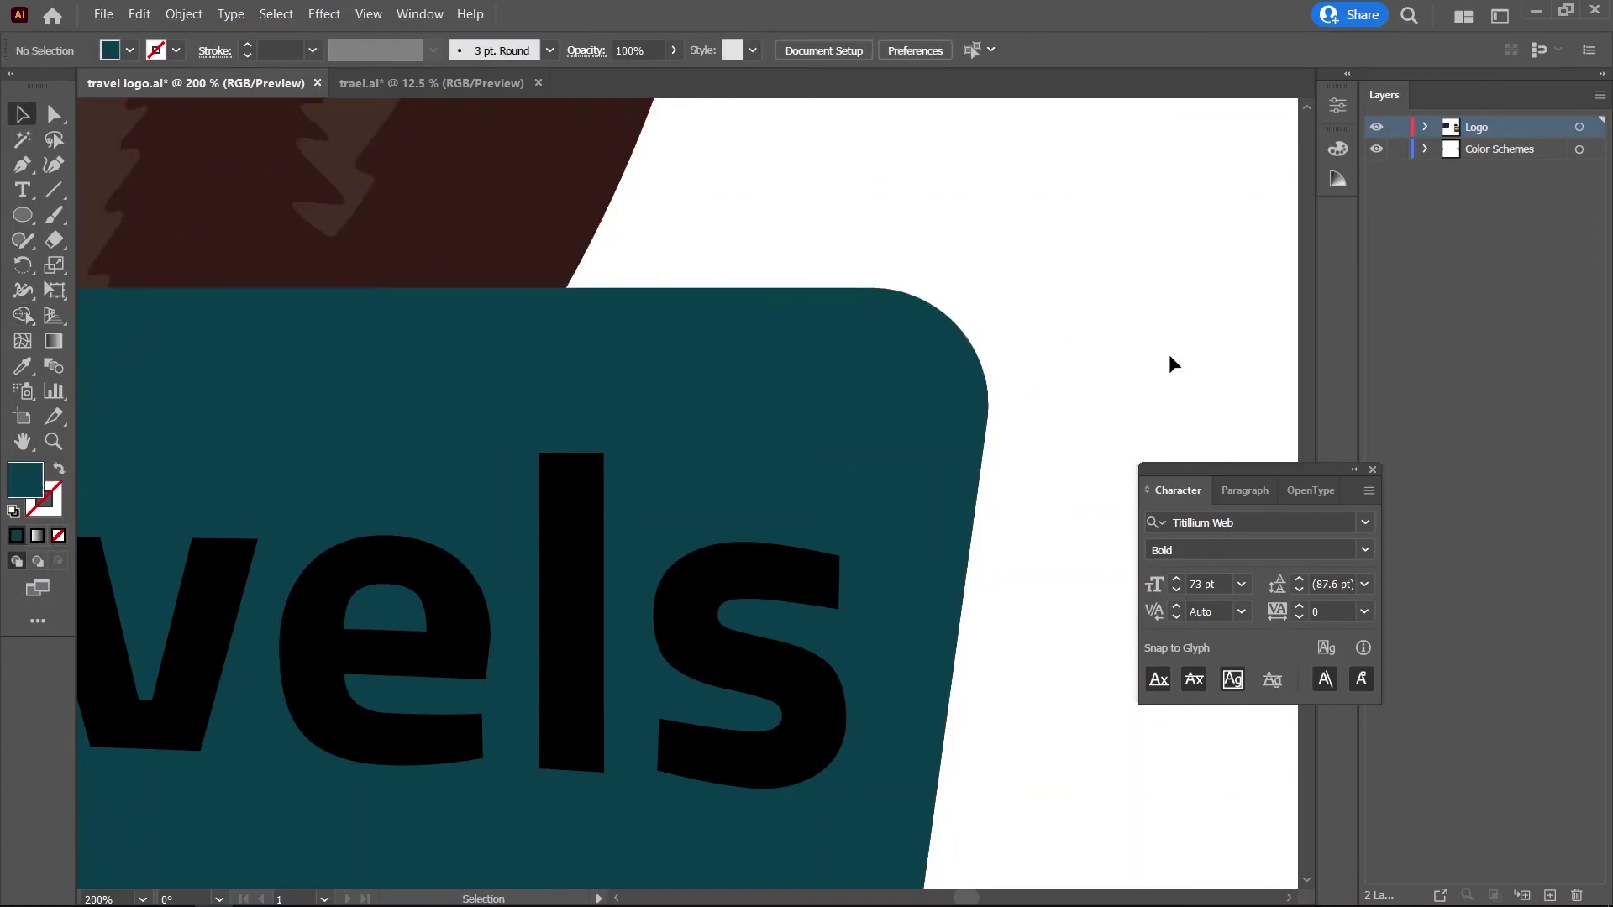
scroll(1170, 360, "down", 3, "alt")
Make the title's characters white fill with no stroke.
left_click(1041, 424)
scroll(1044, 432, "up", 2, "alt")
double_click(639, 388)
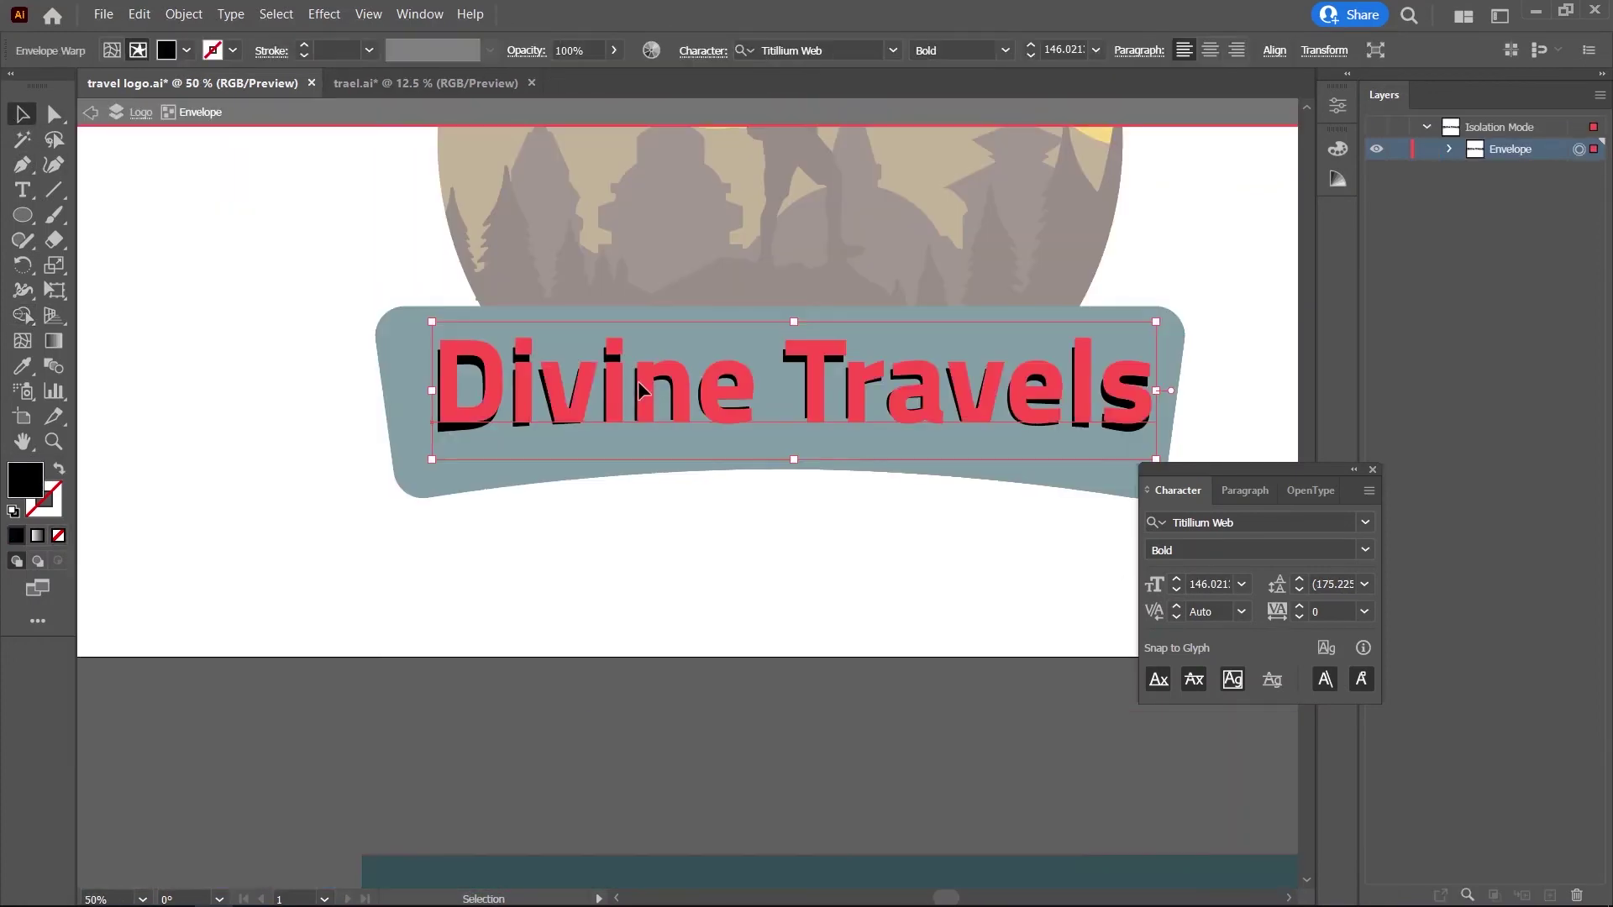
key("ctrl+a")
left_click(44, 499)
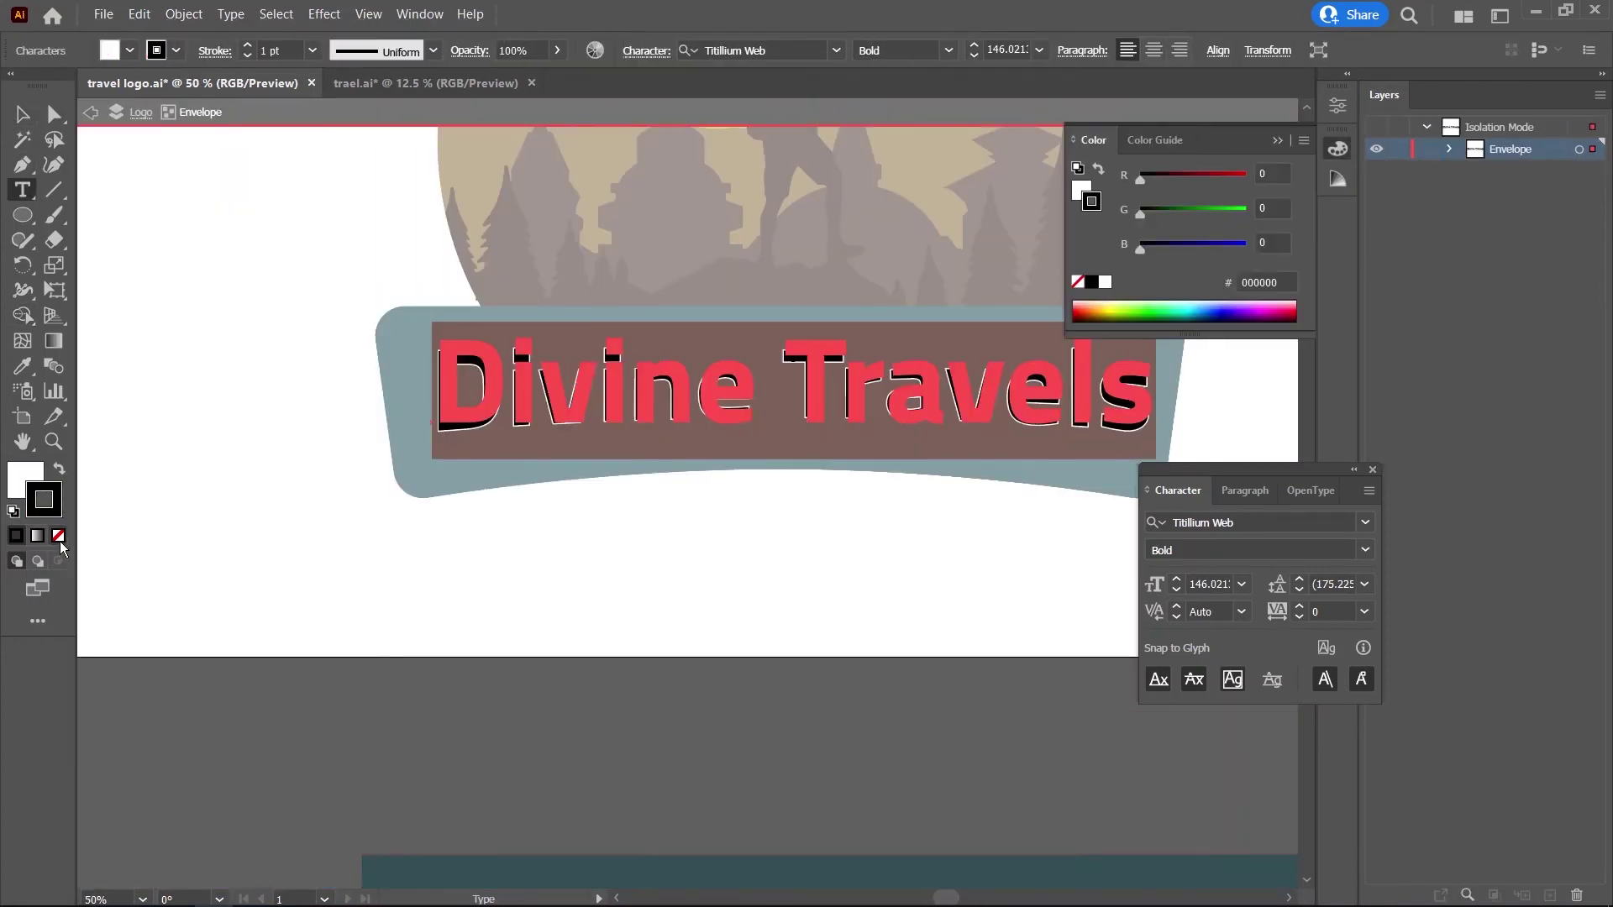
left_click(58, 535)
key("Escape")
key("Escape")
key("ctrl+minus")
Nudge the title slightly down within the teal banner and deselect it.
scroll(722, 483, "up", 2, "alt")
left_click(730, 479)
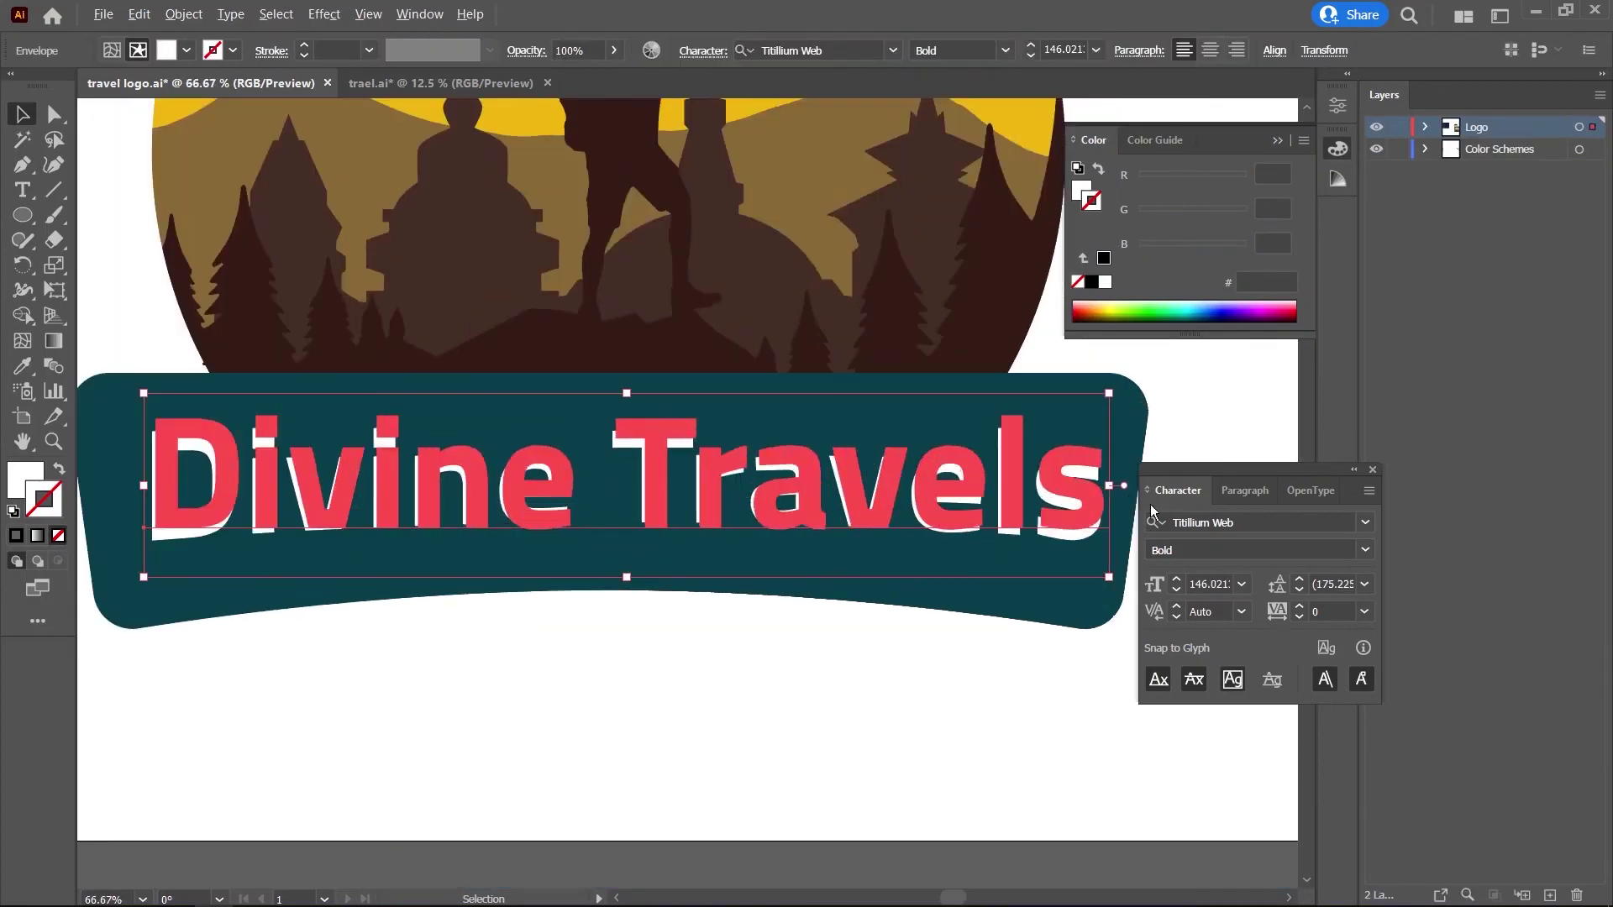
left_click_drag(833, 508, 833, 514)
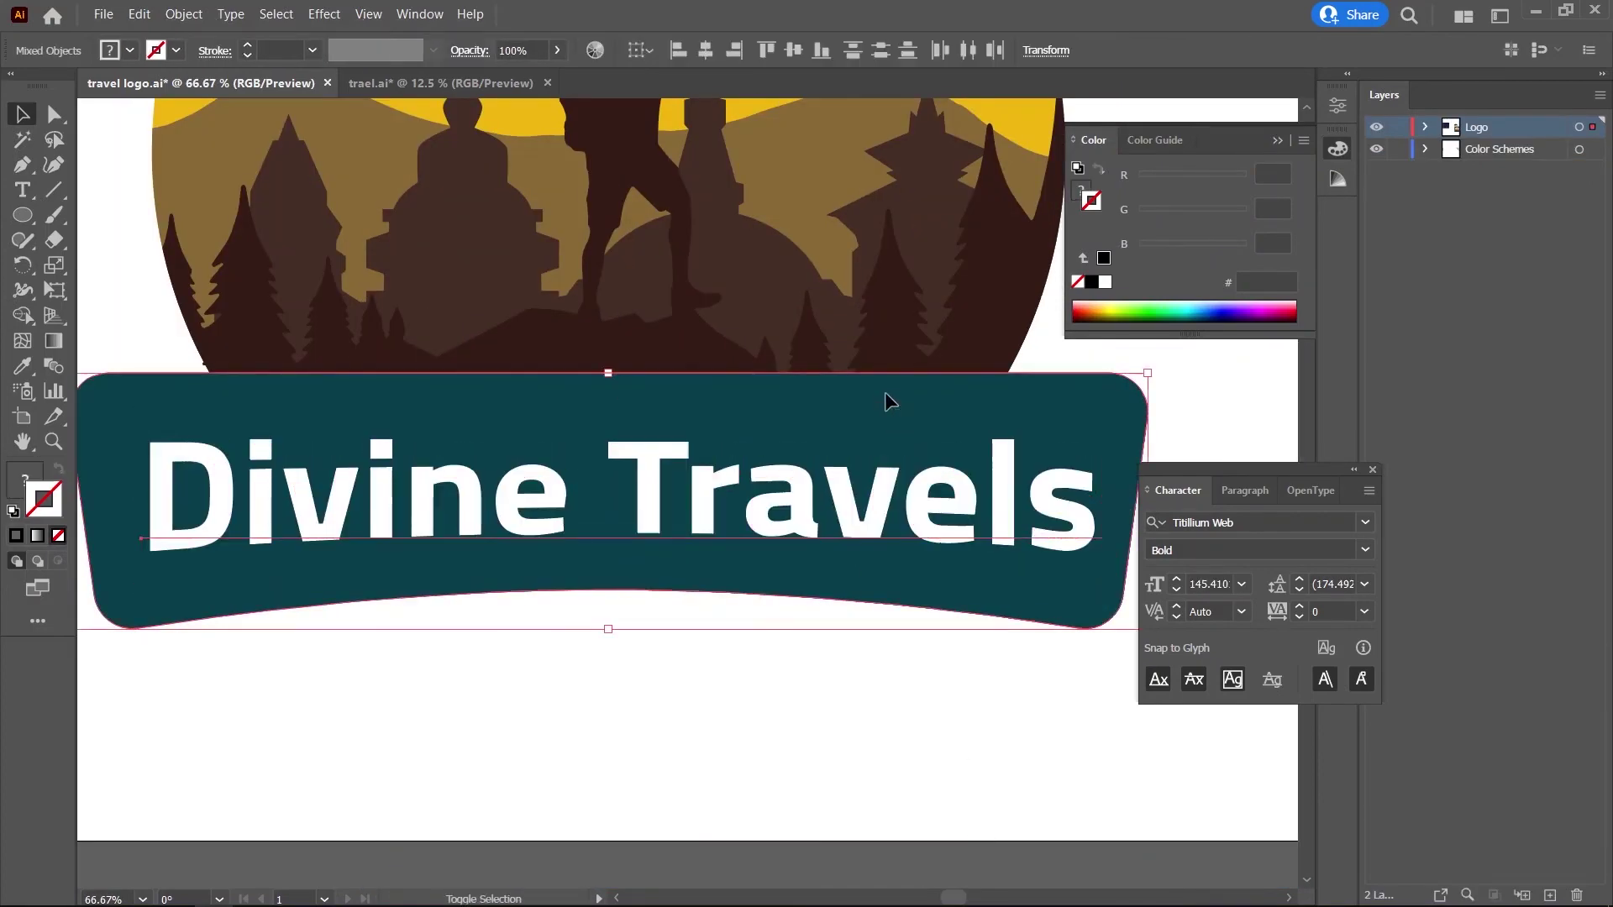
scroll(806, 588, "down", 2, "alt")
left_click(990, 349)
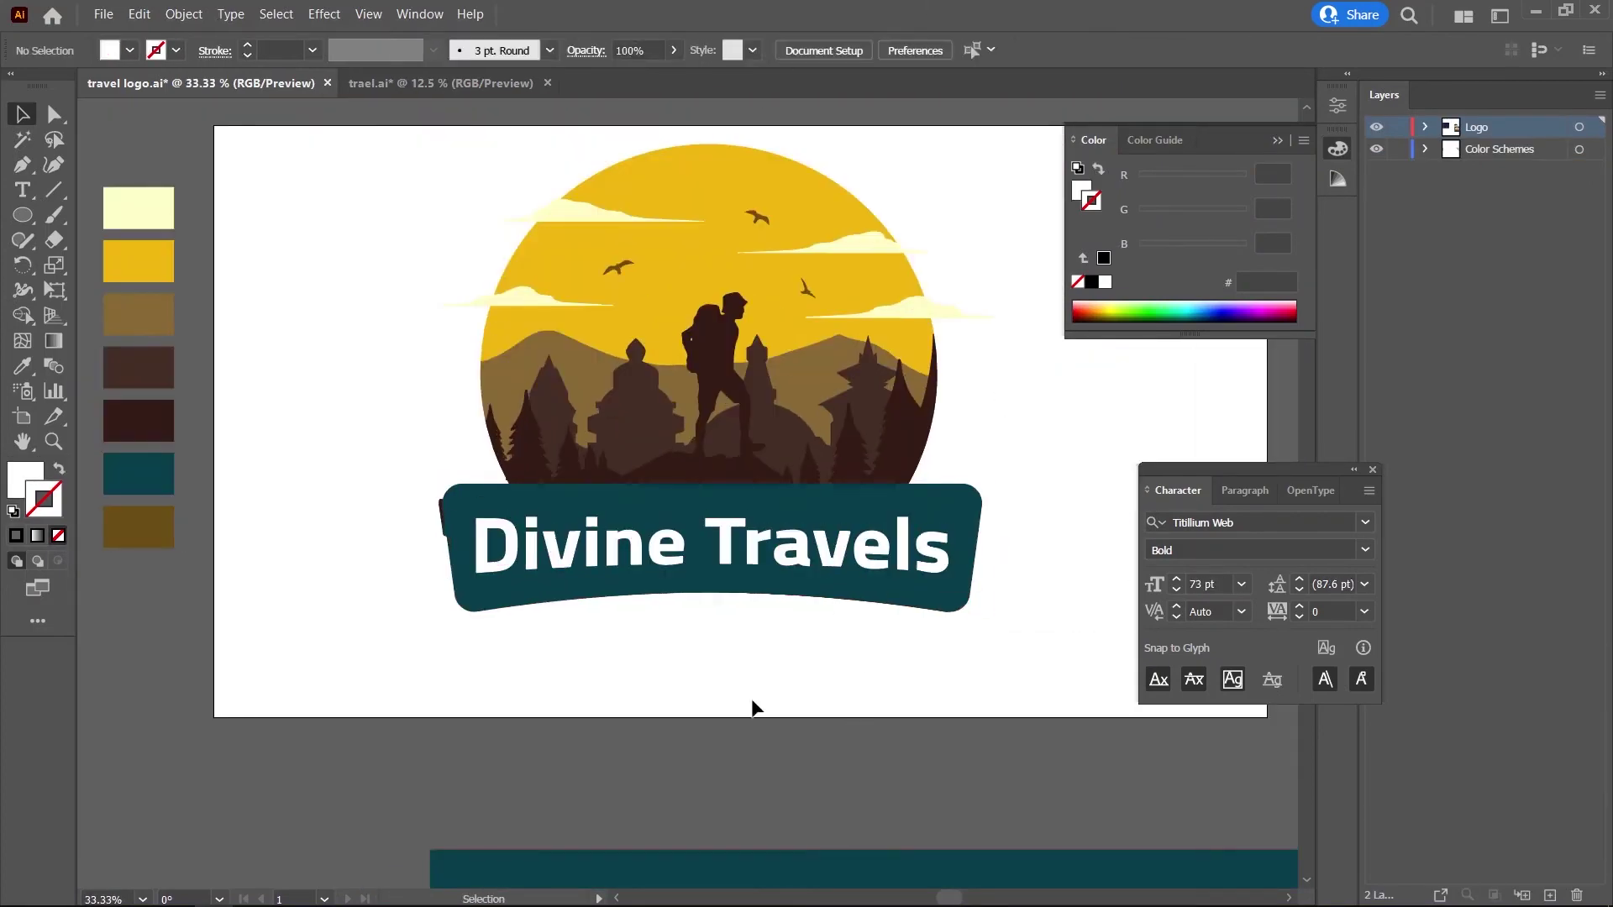
Move the title and teal banner onto a new layer and hide that layer.
scroll(754, 705, "down", 2)
left_click_drag(853, 550, 964, 539)
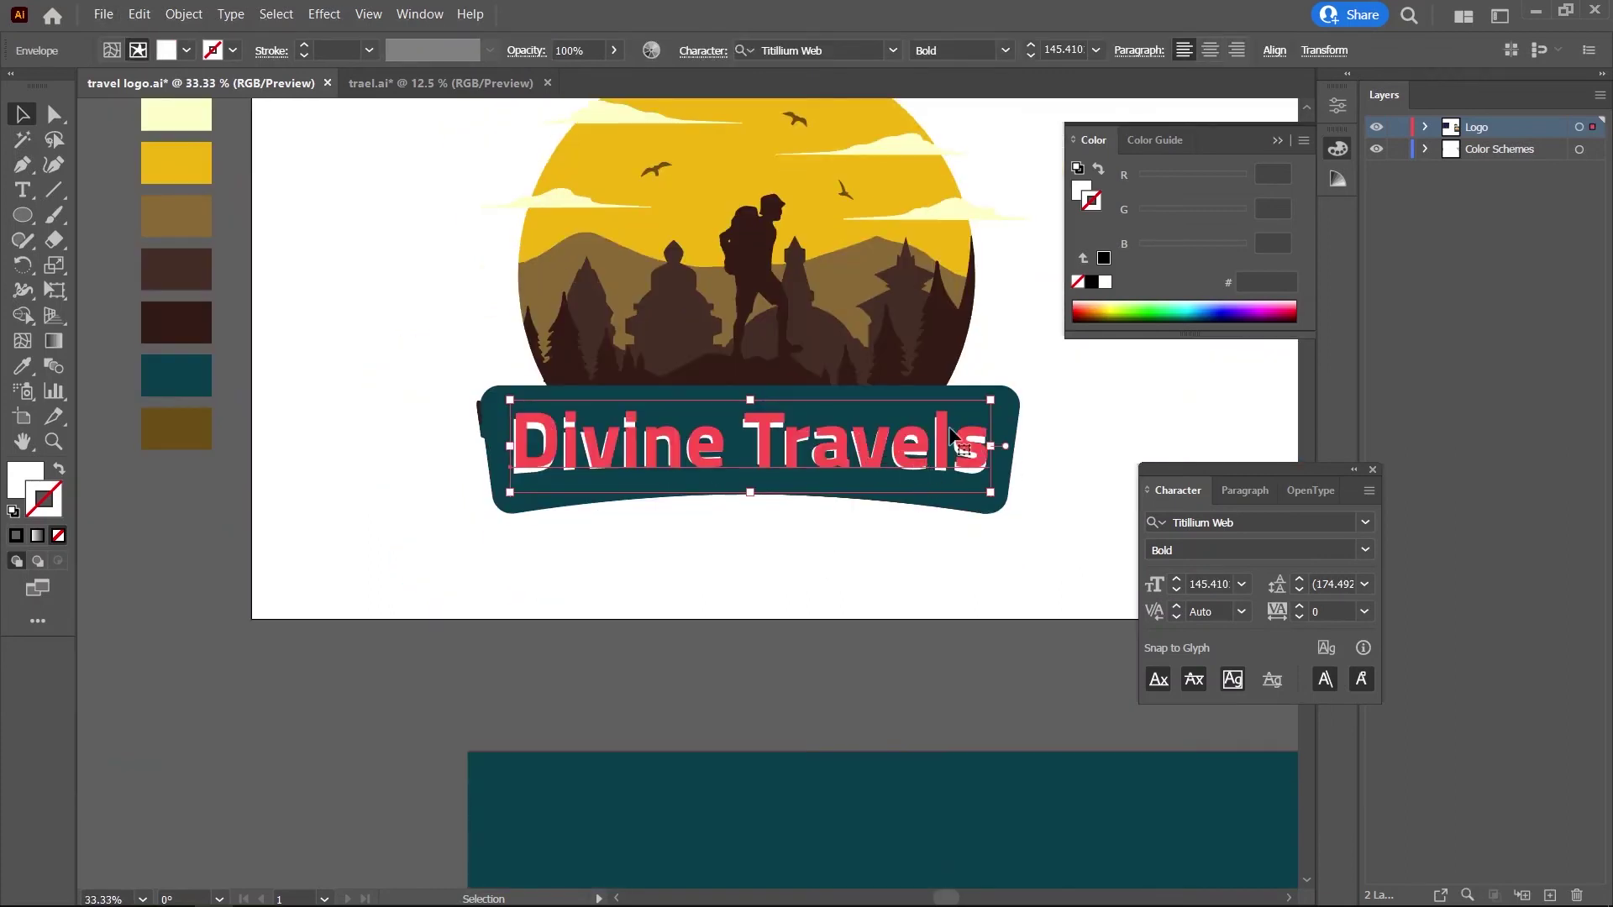
left_click_drag(911, 651, 1035, 462)
left_click(1376, 127)
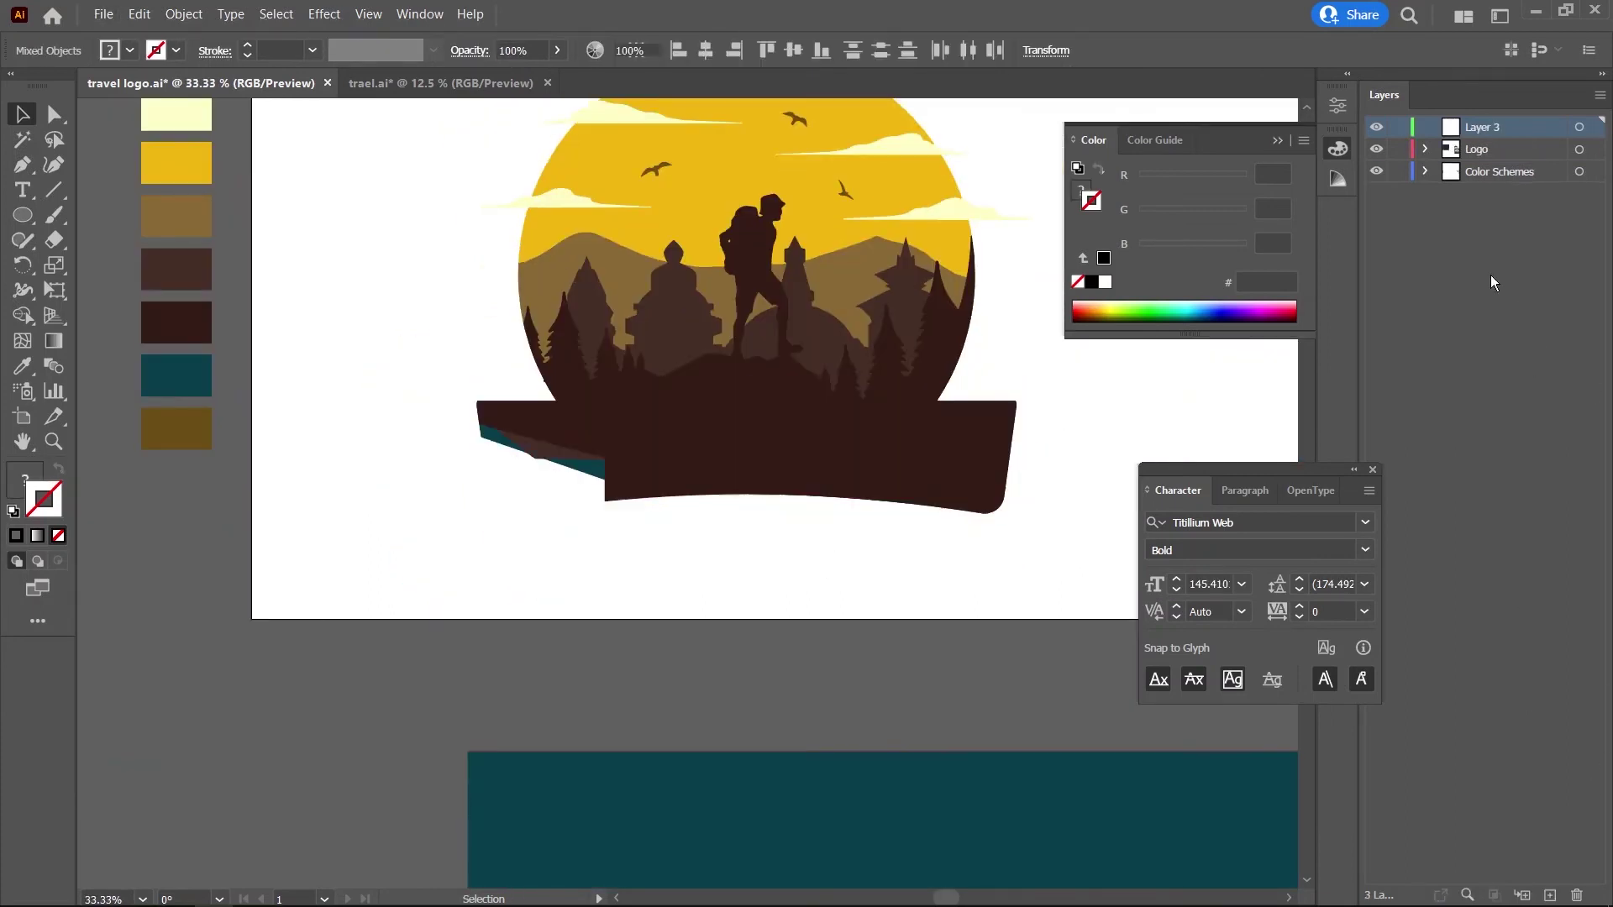
left_click(1376, 127)
scroll(807, 420, "up", 1, "alt")
Draw a rectangle over the lower logo art and select it together with the artwork.
left_click(54, 114)
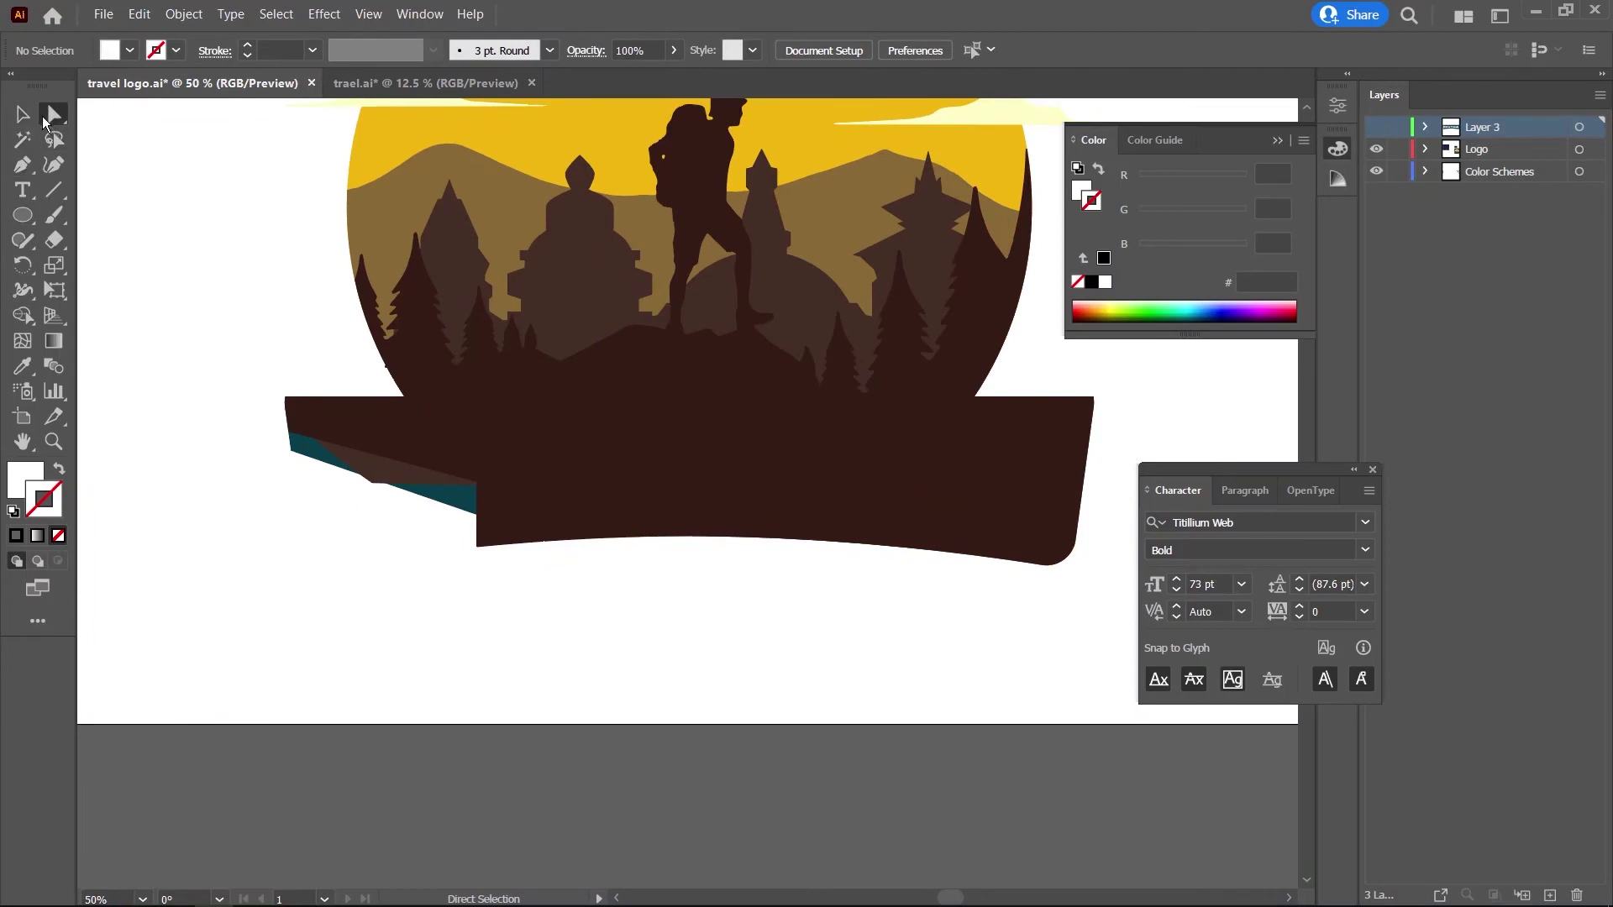
left_click_drag(234, 388, 1127, 625)
key("m")
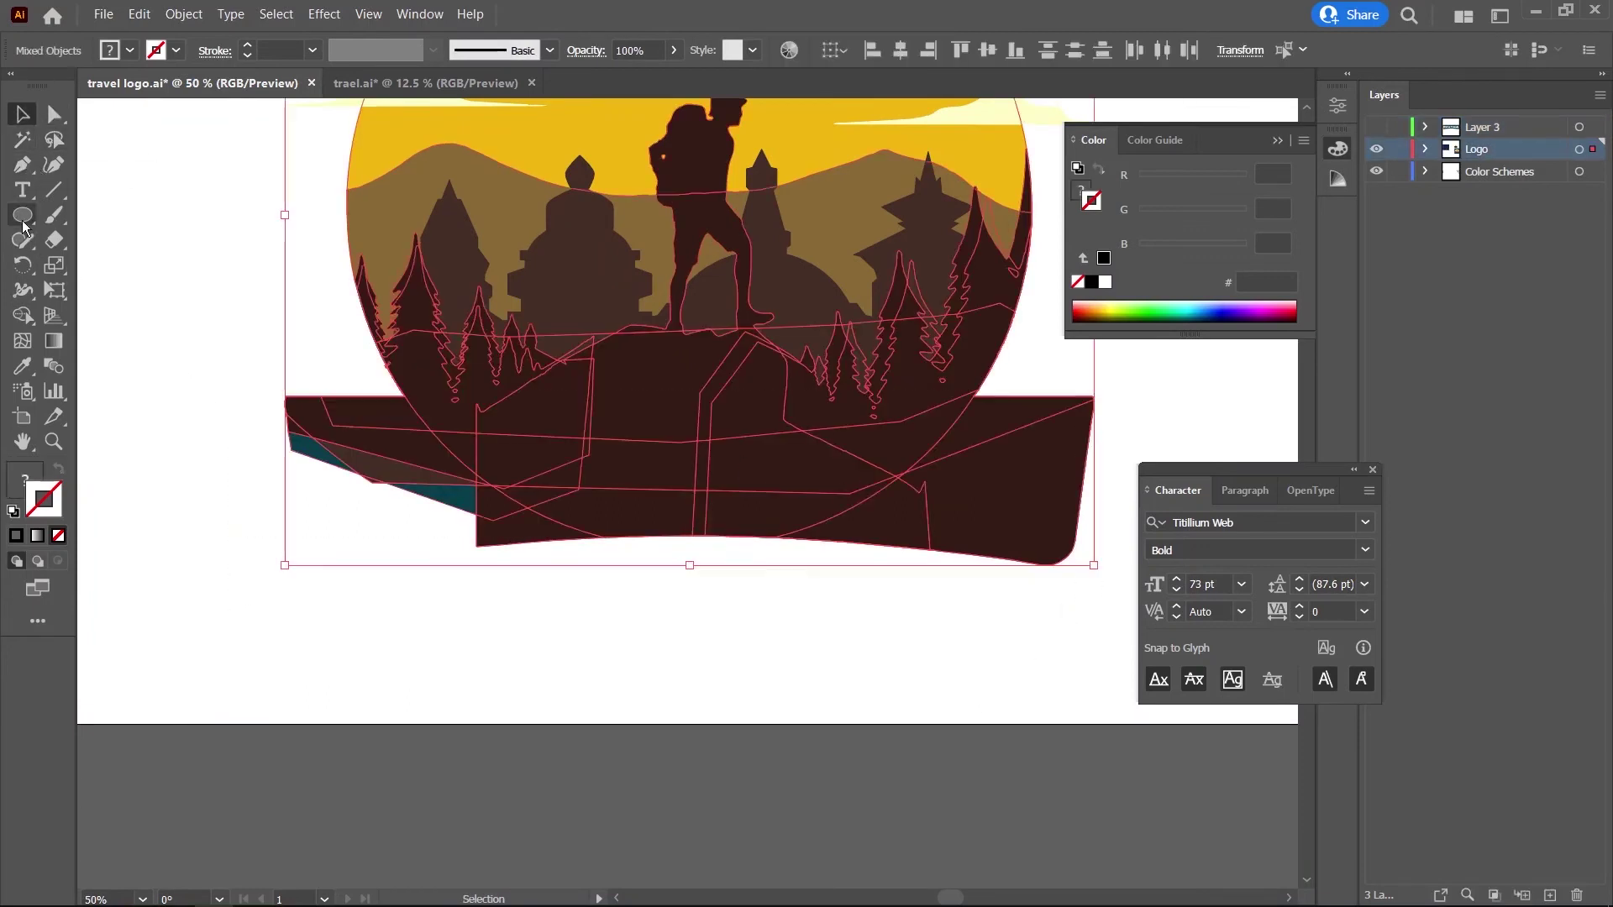
left_click_drag(234, 383, 1107, 618)
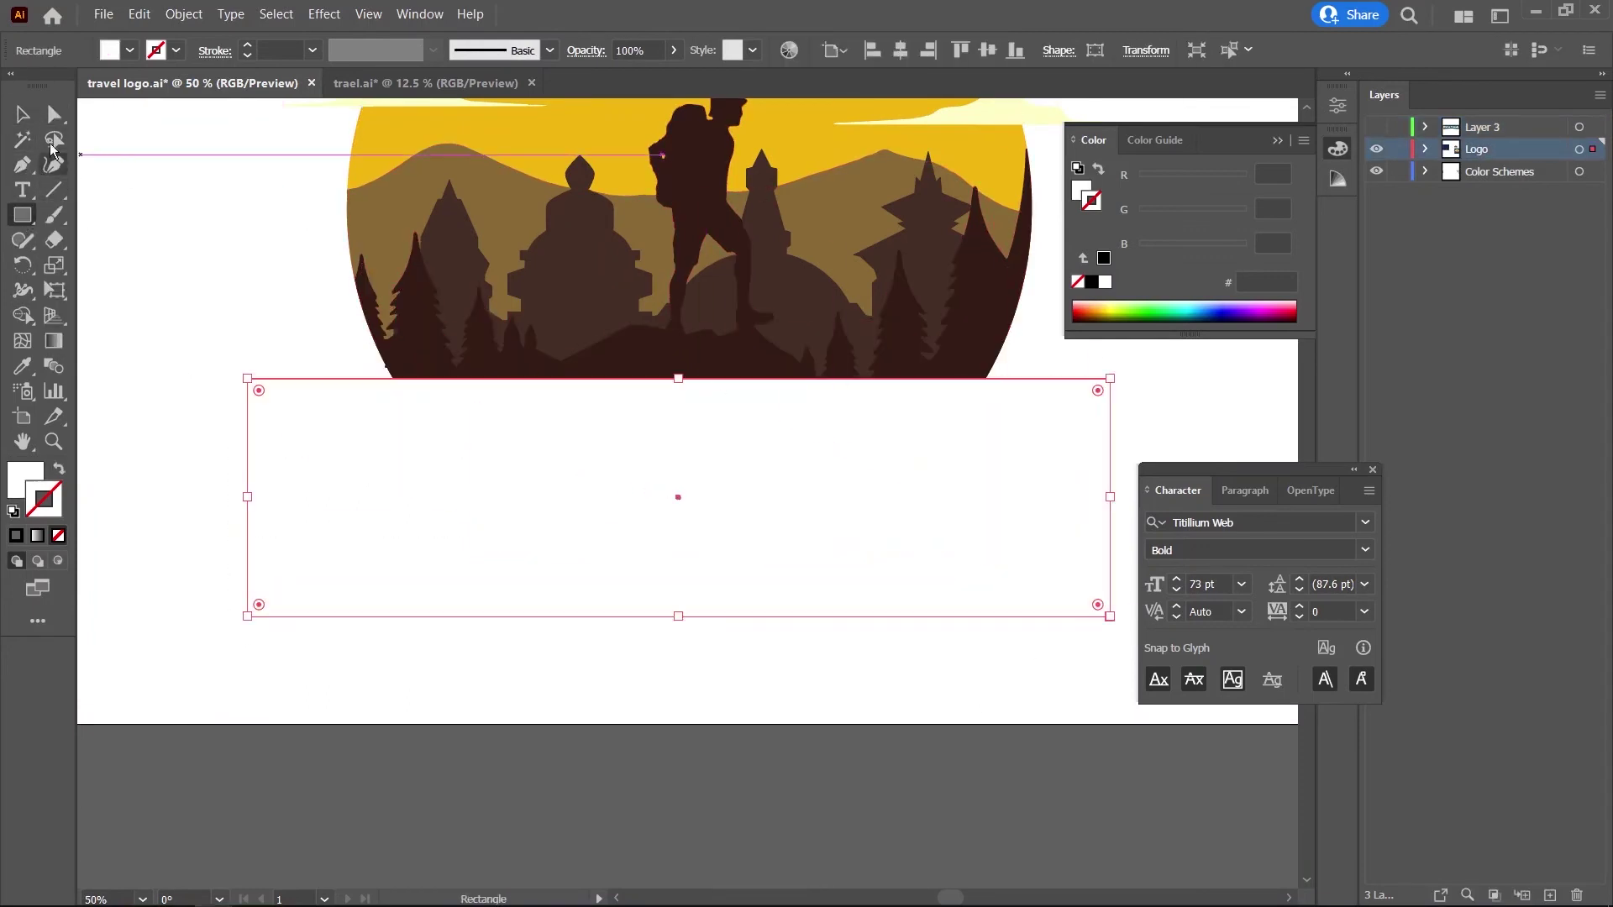
key("v")
left_click_drag(199, 383, 1095, 654)
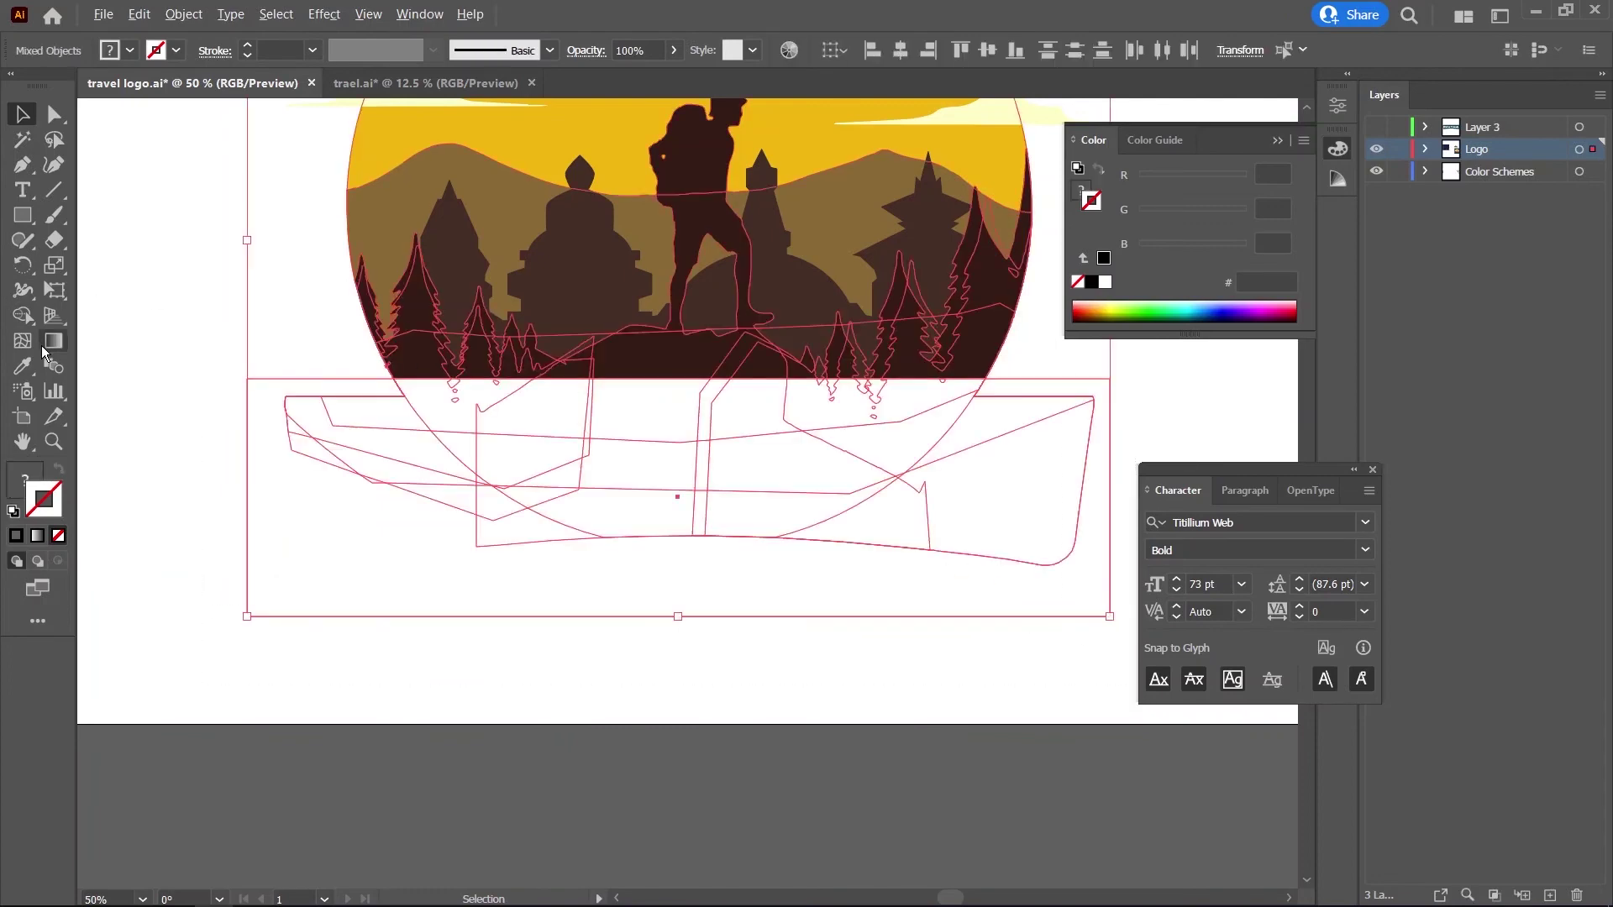
Shape Builder away the rectangle and brown shapes below the sun circle.
left_click(23, 315)
left_click_drag(422, 527, 630, 458)
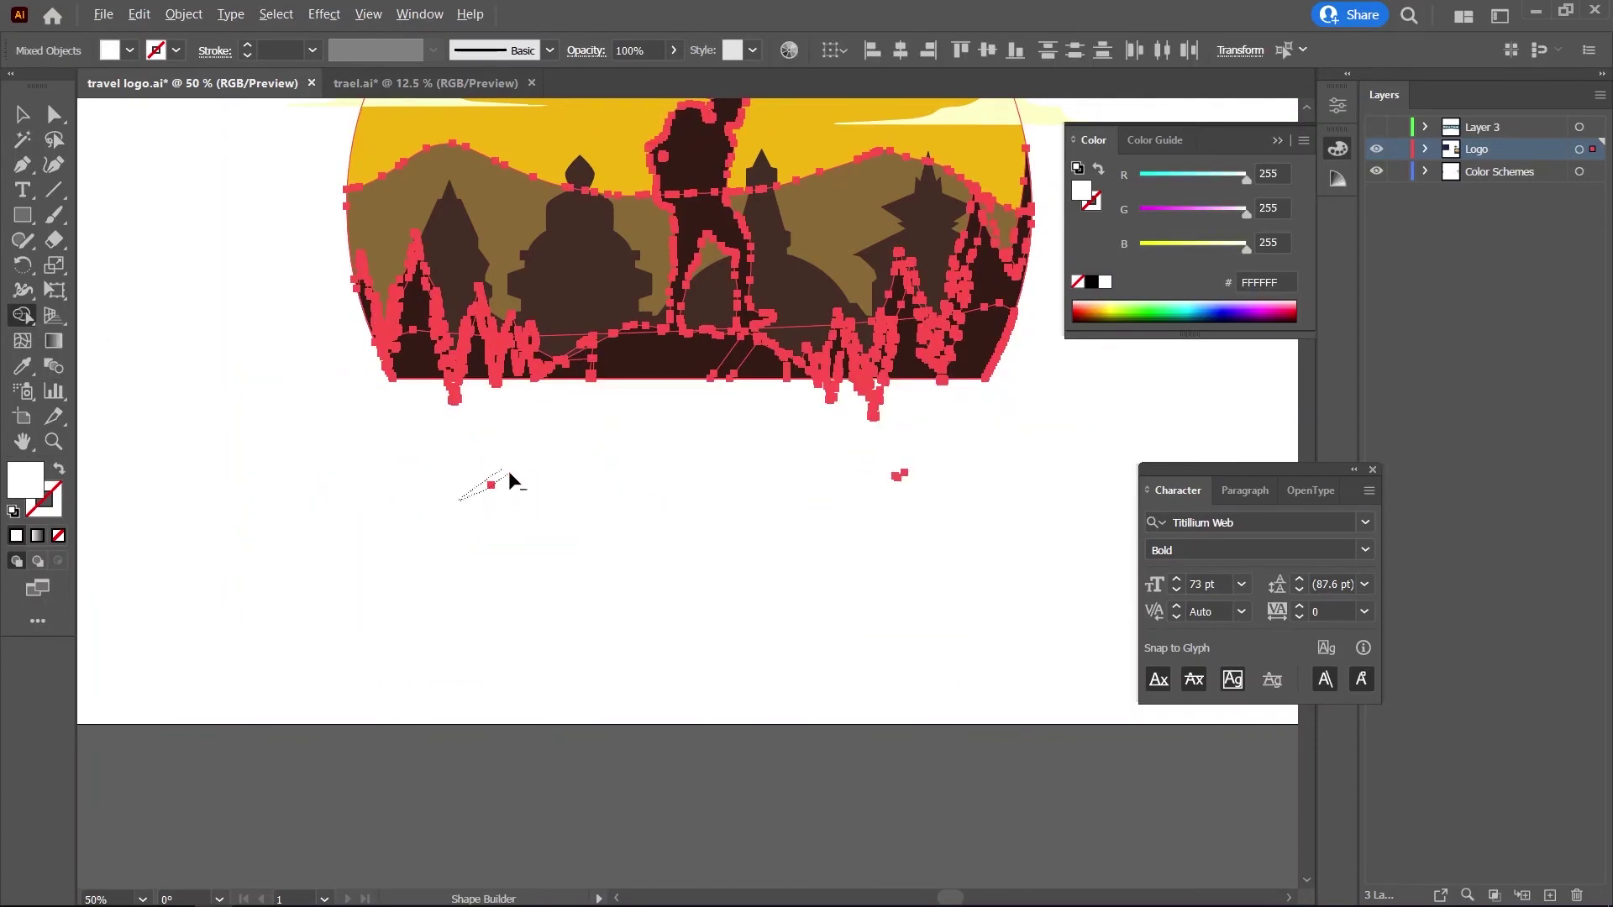
scroll(346, 290, "up", 1)
scroll(462, 504, "up", 1)
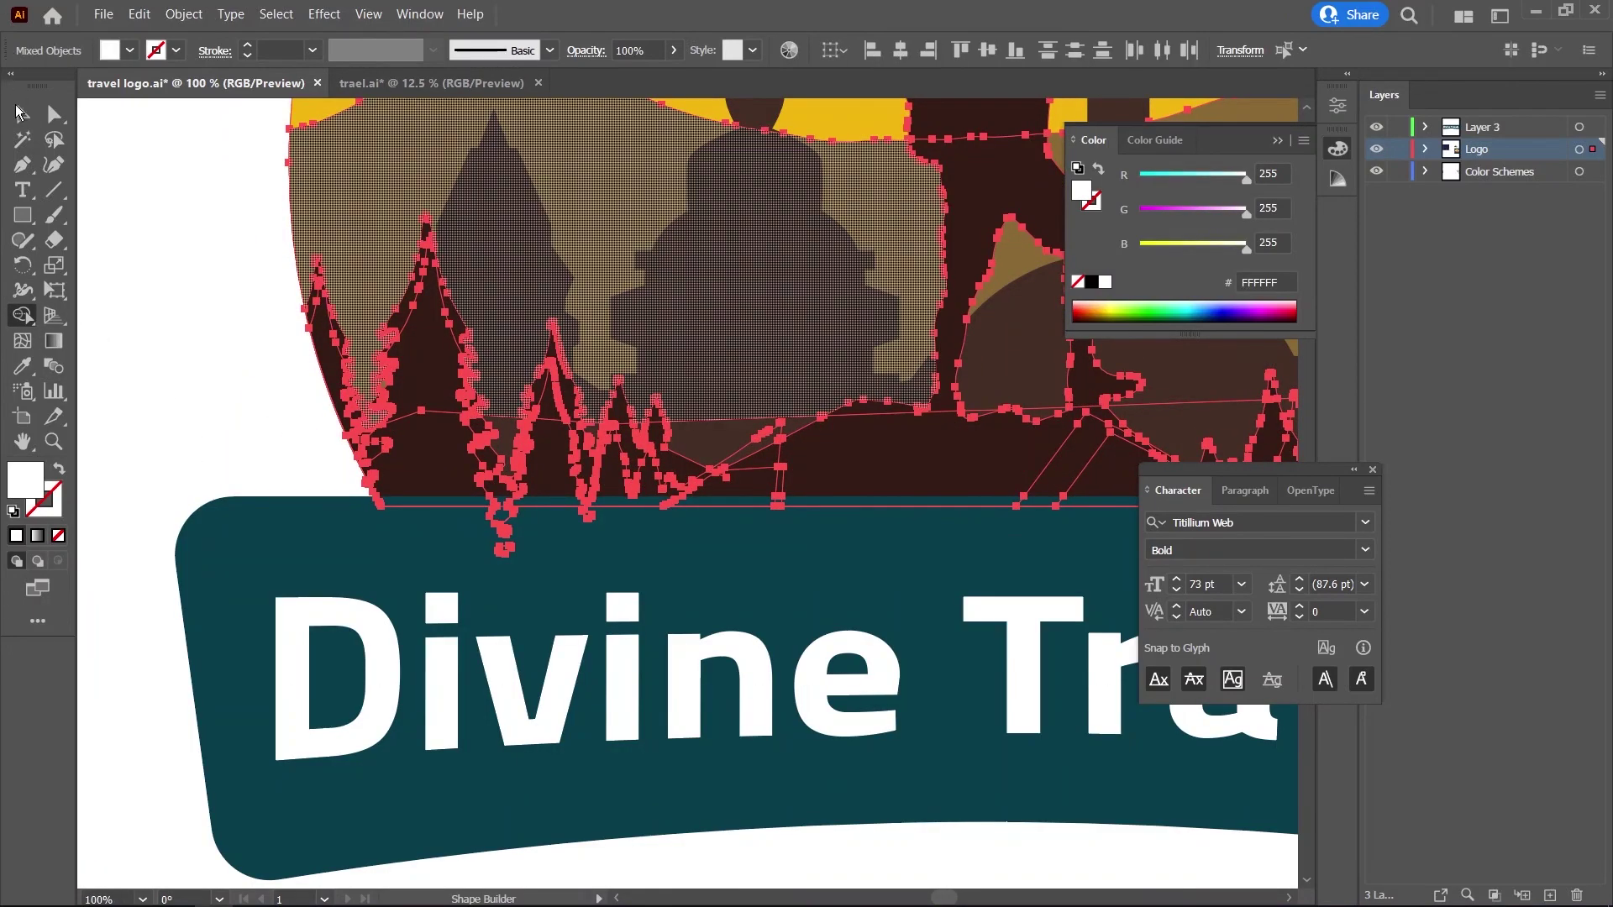
left_click(16, 112)
left_click(222, 485)
Remove the small leftover bump along the edge, then select the Divine Travels title.
scroll(423, 454, "up", 10)
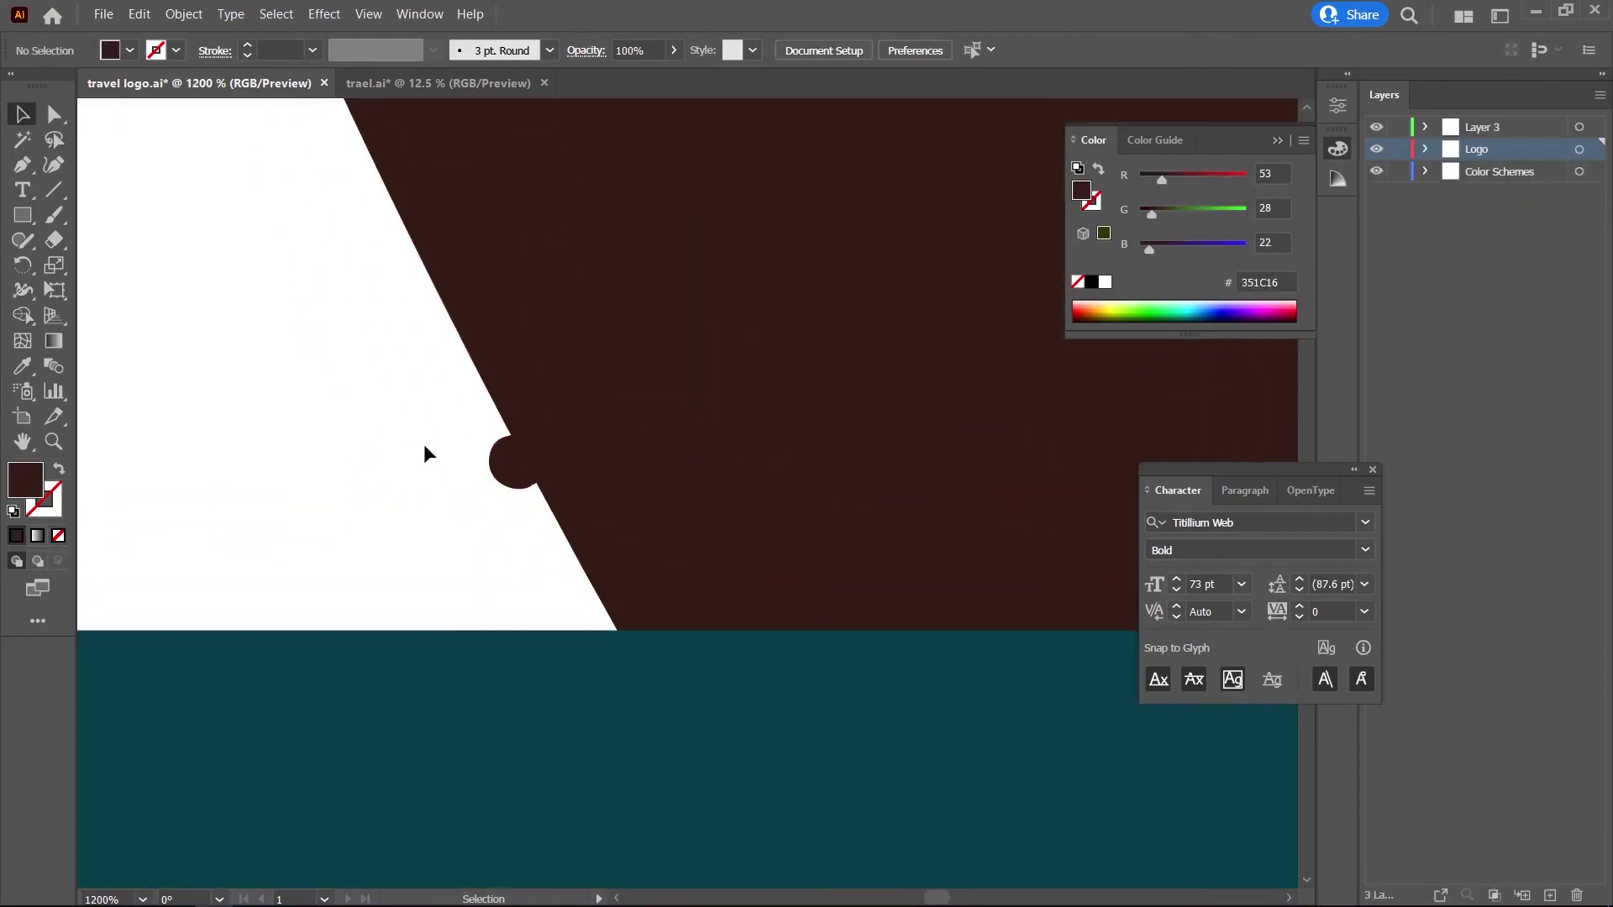
key("ctrl+a")
left_click(16, 326)
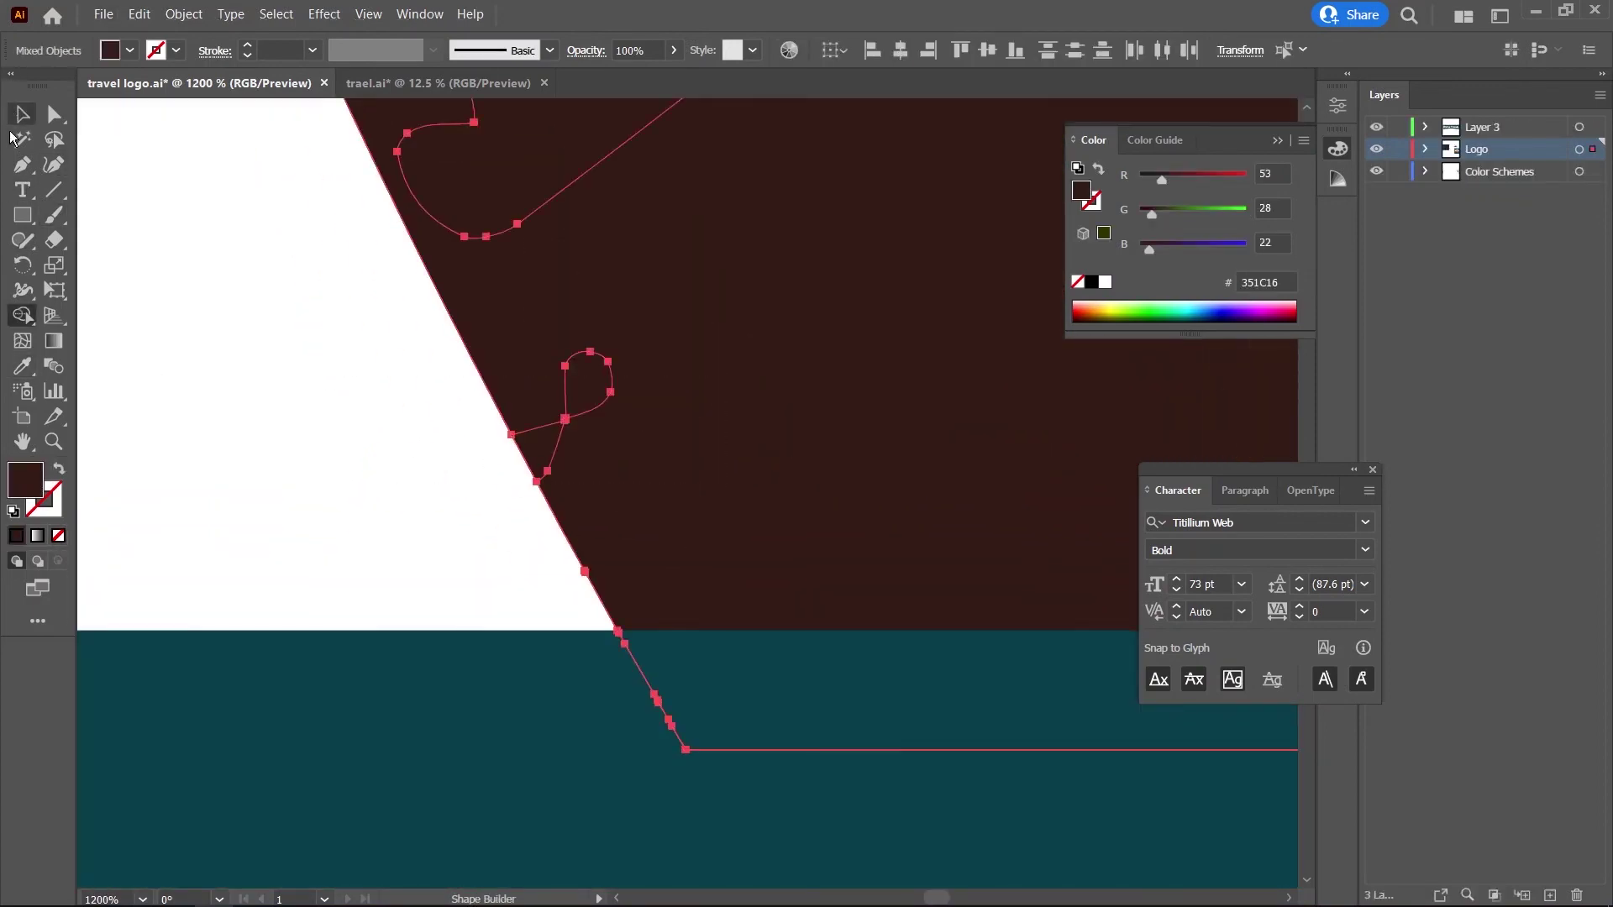
left_click(23, 114)
scroll(281, 380, "down", 10)
scroll(799, 504, "up", 3)
left_click(799, 504)
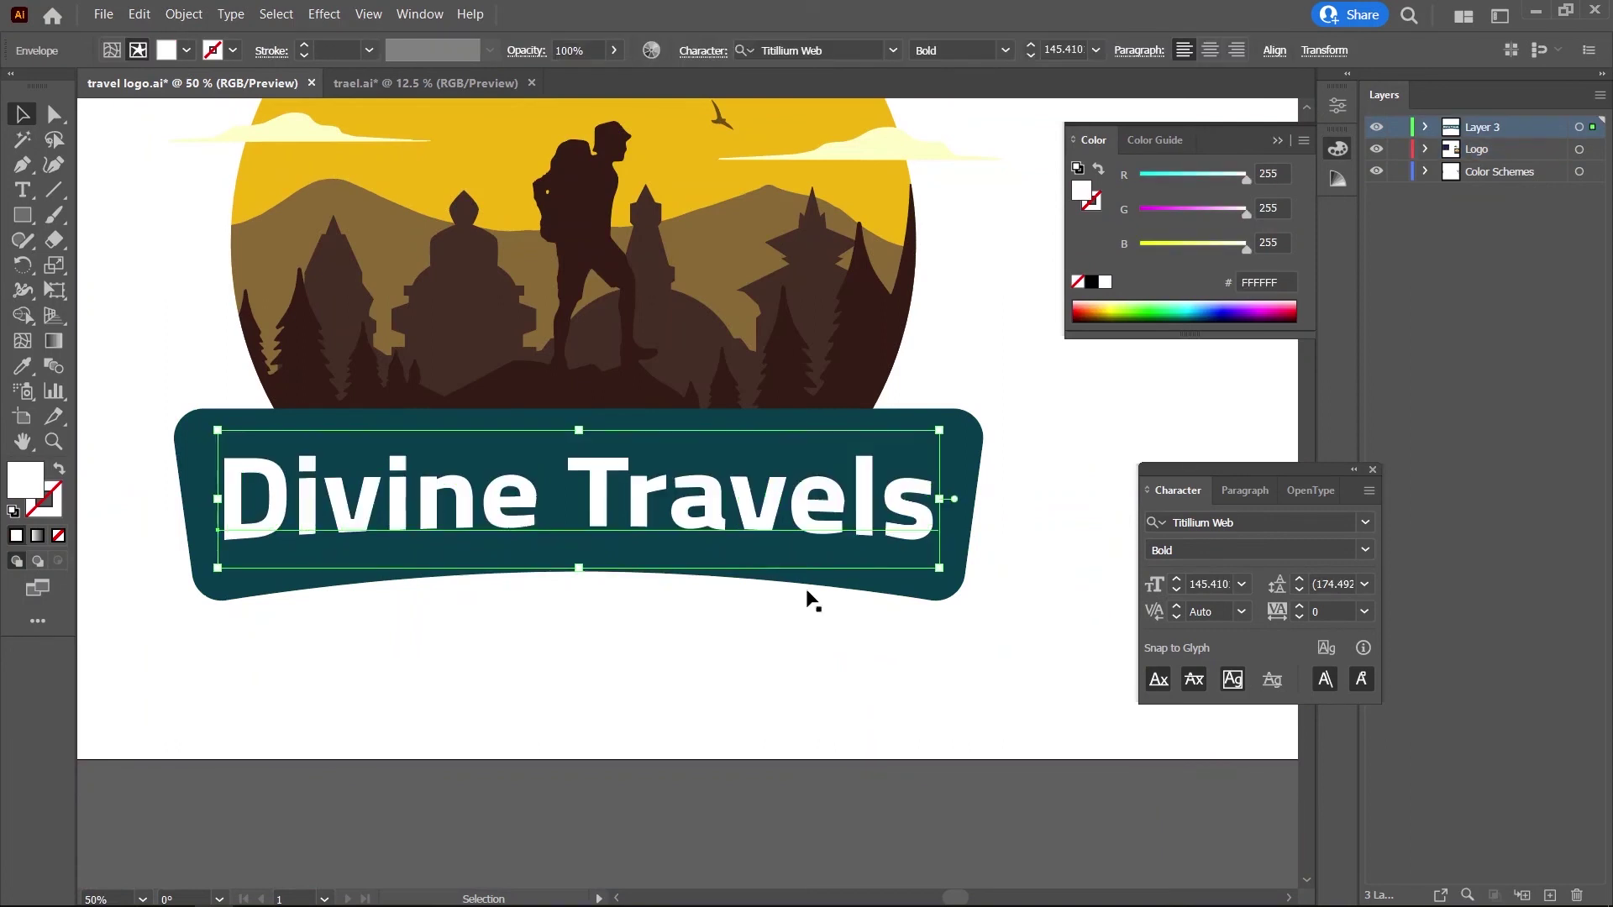
Add a Drop Shadow effect to the title using a dark navy shadow colour.
left_click(324, 14)
mouse_move(365, 289)
left_click(584, 288)
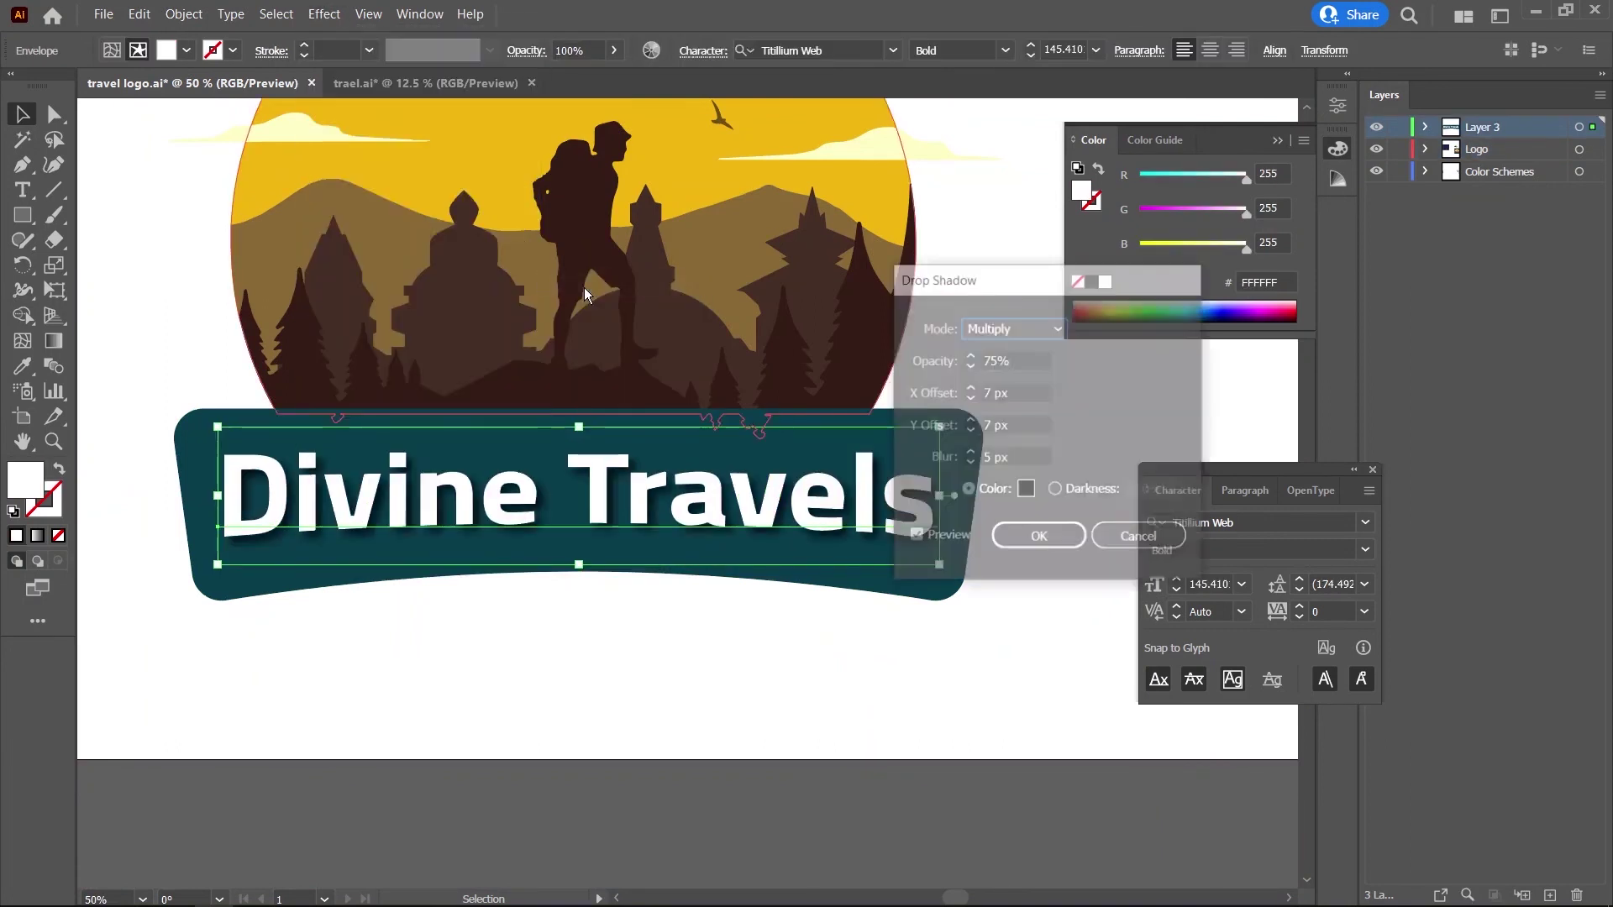
left_click(1020, 496)
left_click_drag(1056, 349, 1056, 370)
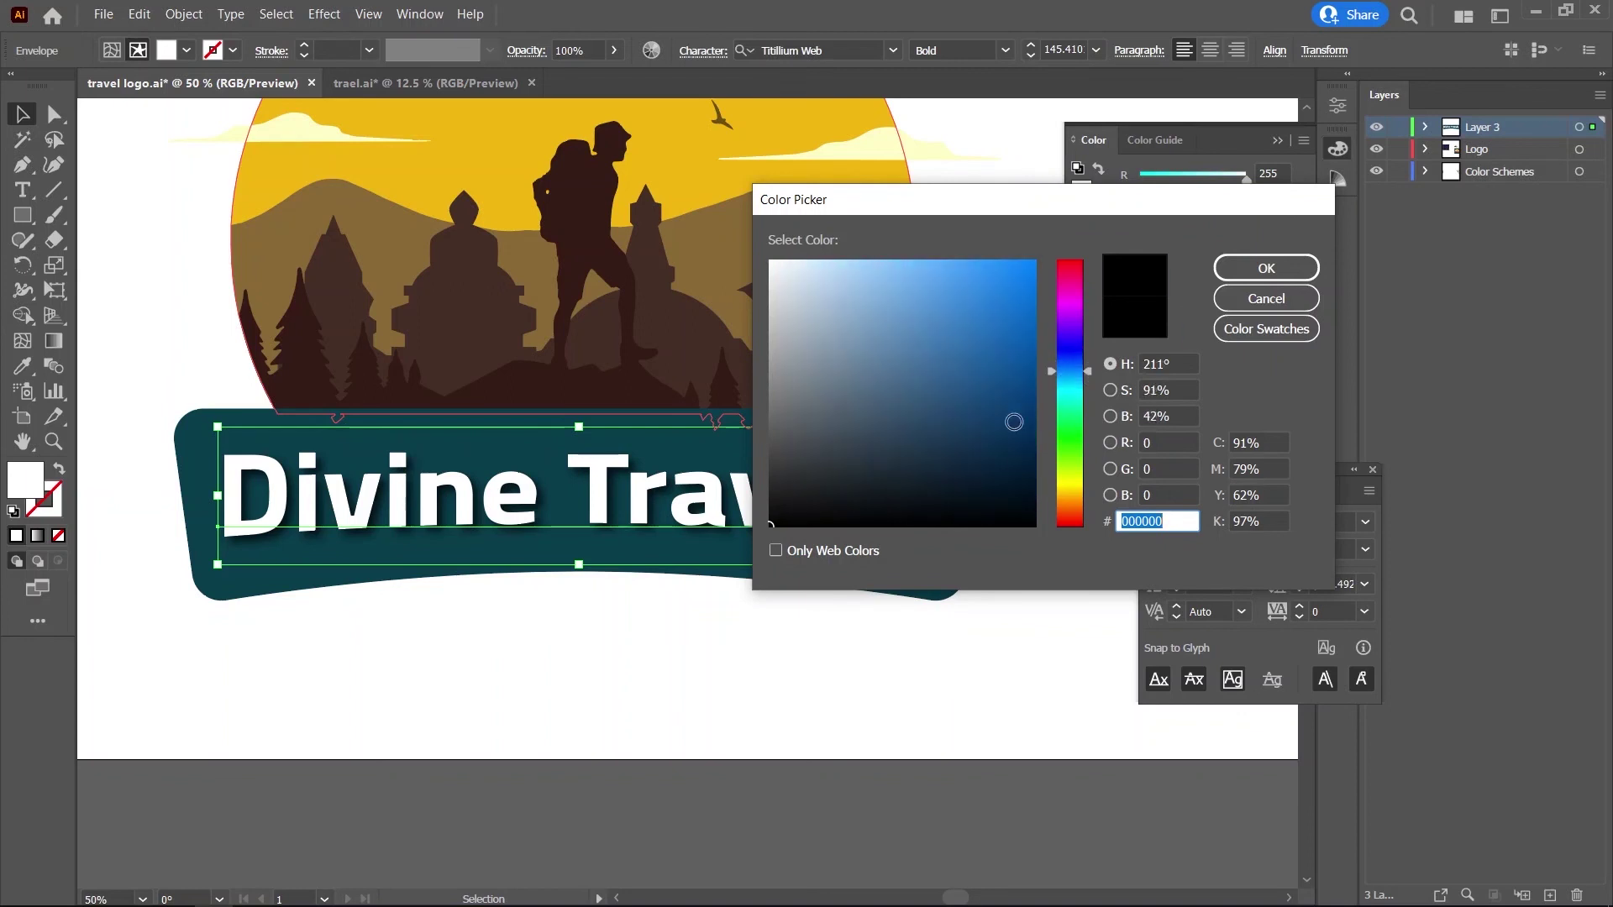
left_click(1013, 497)
left_click(1266, 268)
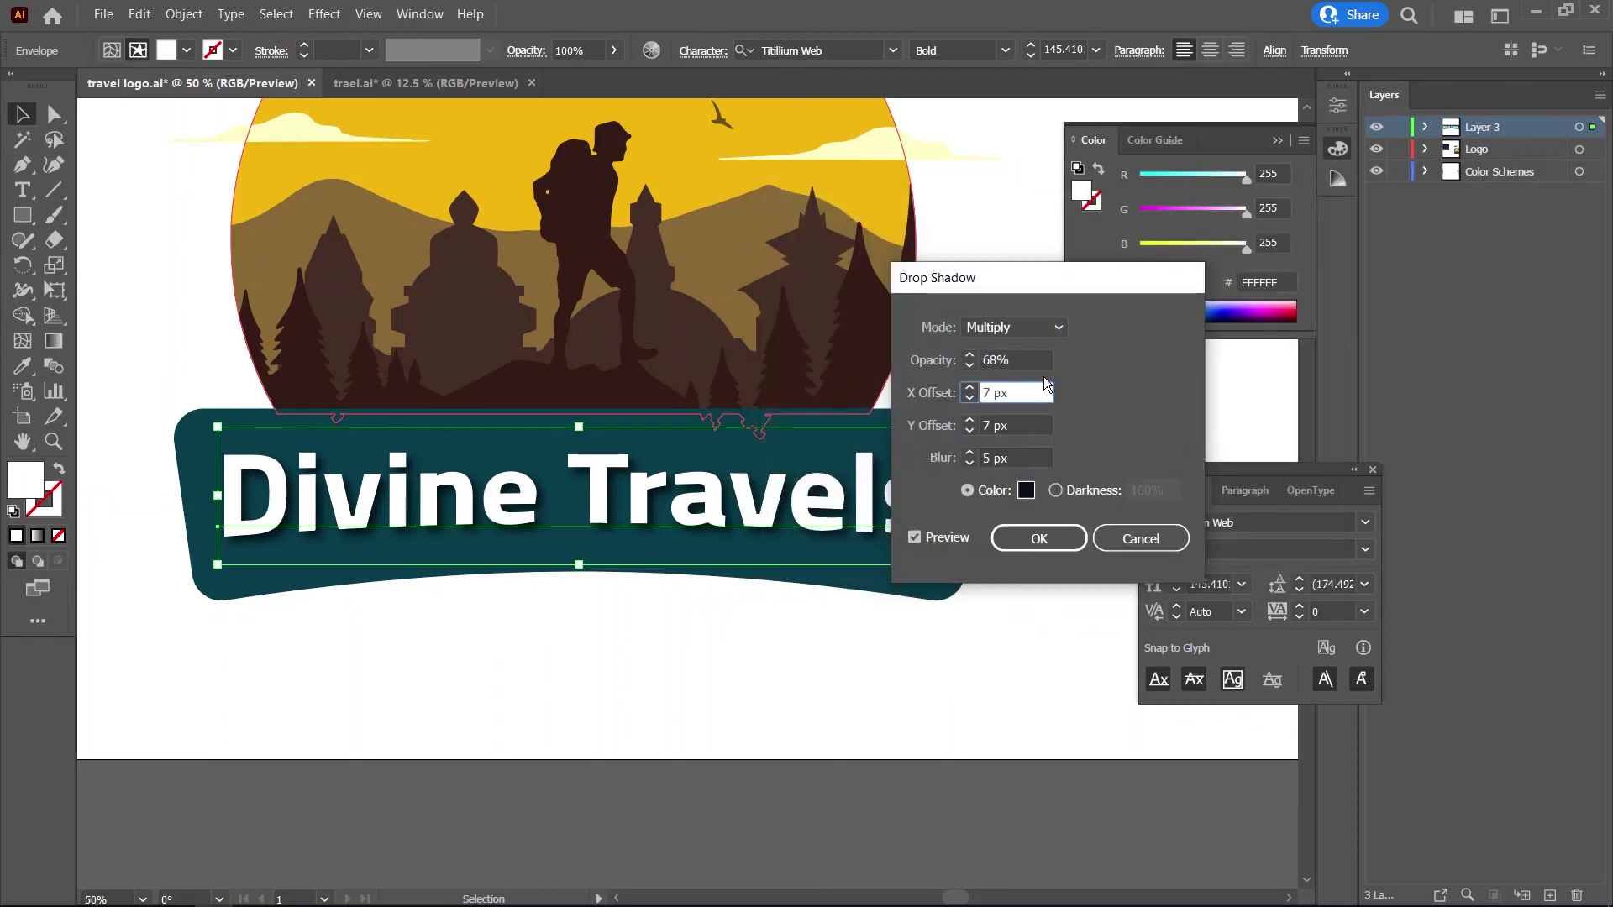
Set the shadow offsets to X -4 and Y 5 and apply the drop shadow.
double_click(1018, 394)
type("-4")
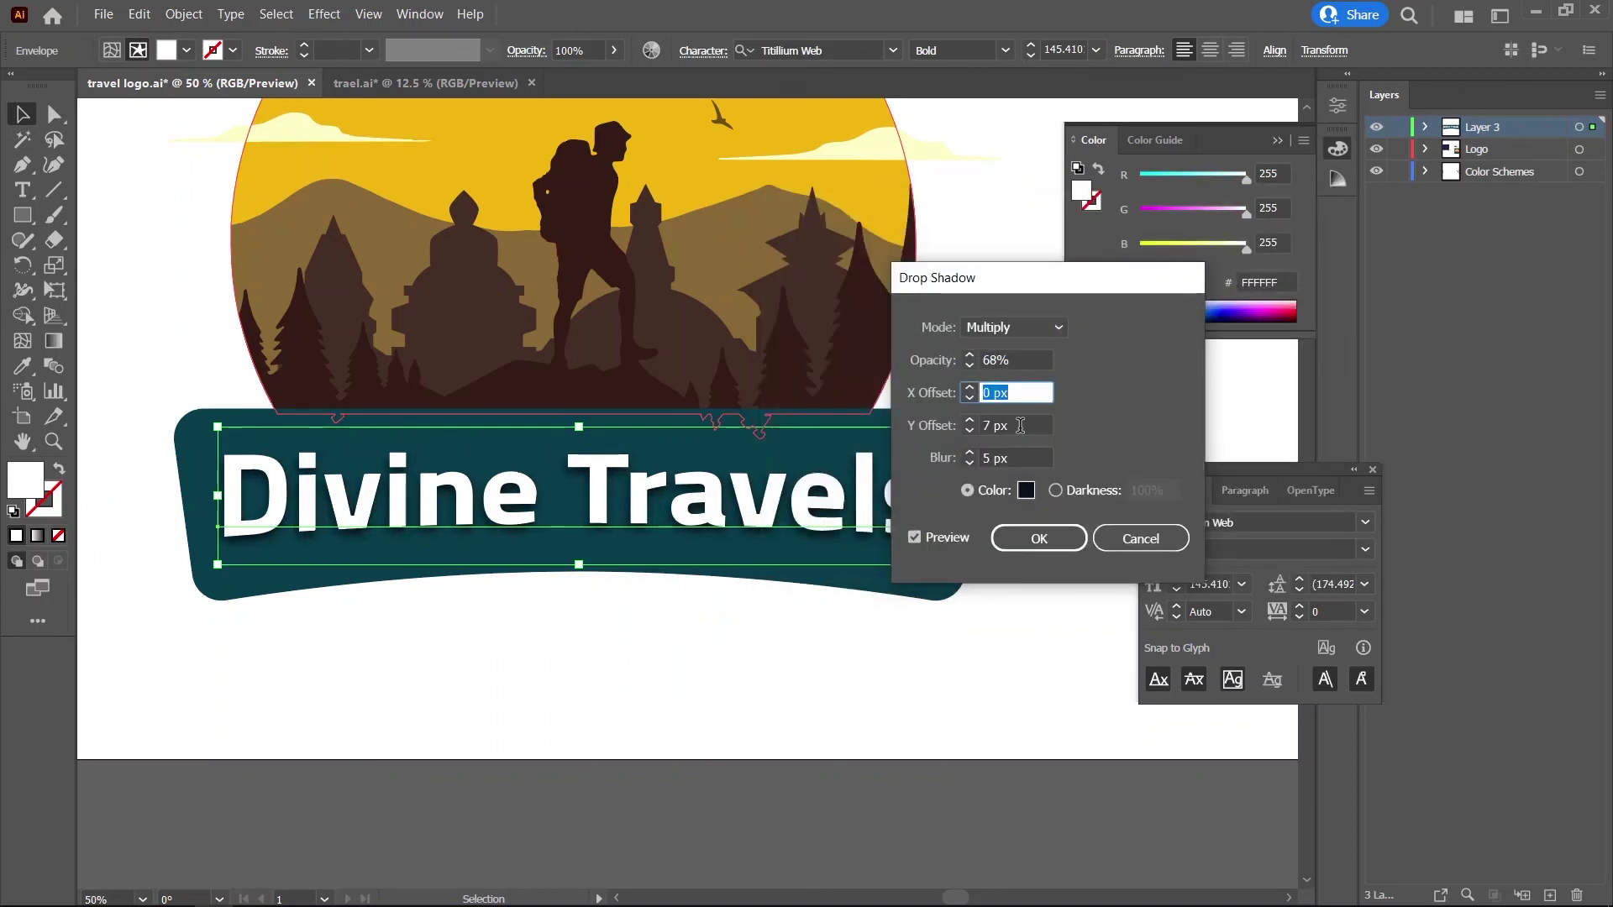
double_click(1019, 426)
type("5")
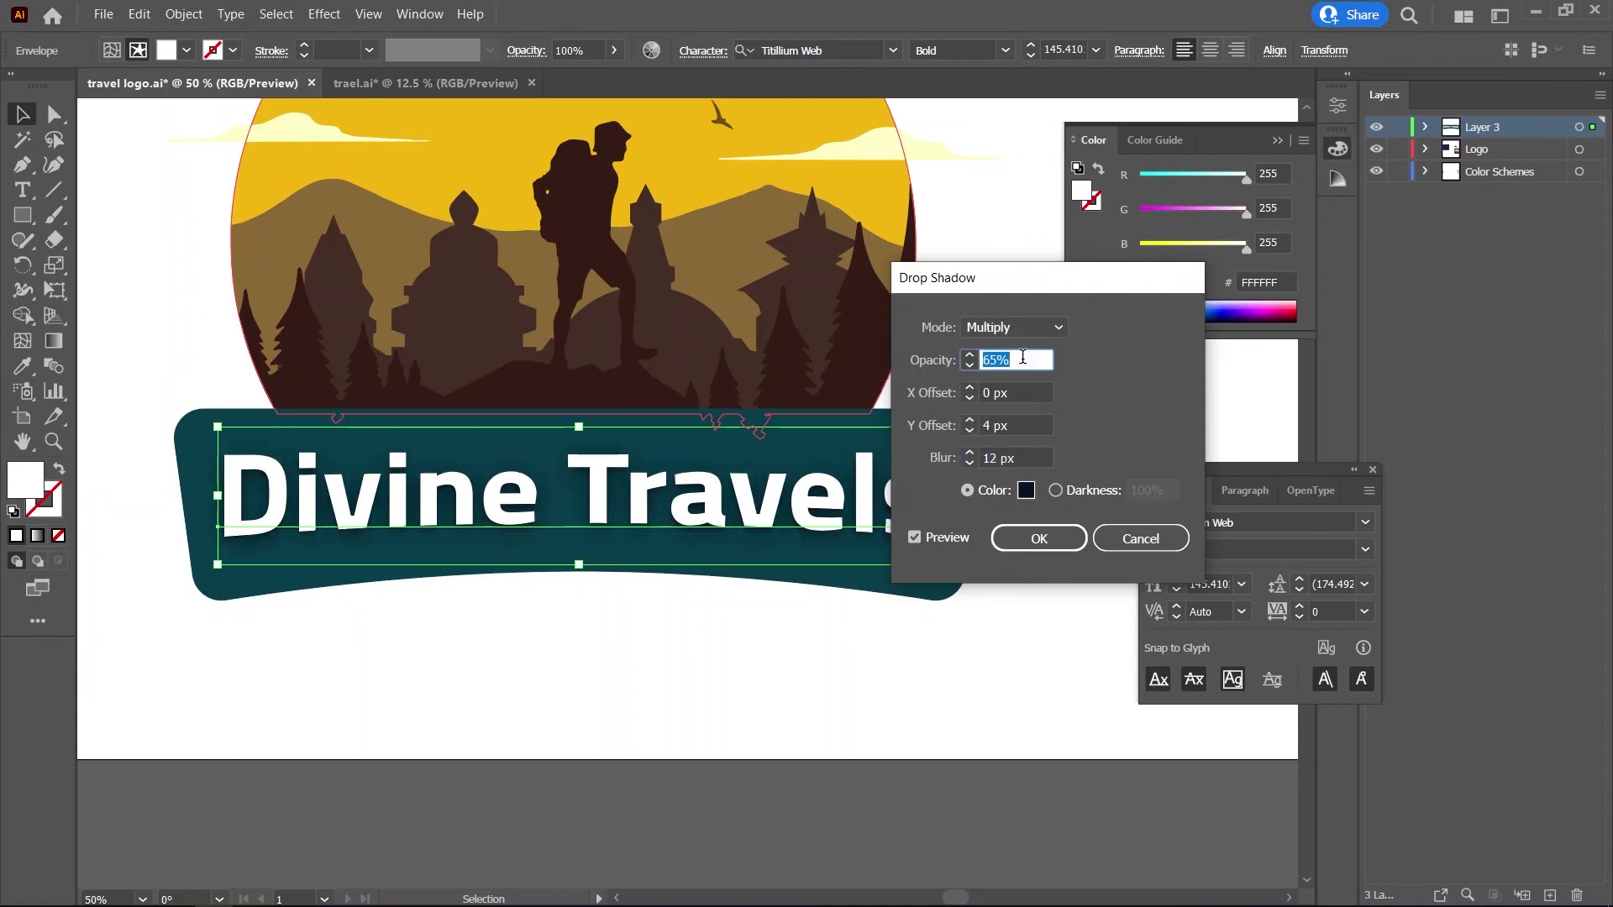
left_click(1039, 539)
key("ctrl+minus")
key("ctrl+minus")
key("ctrl+minus")
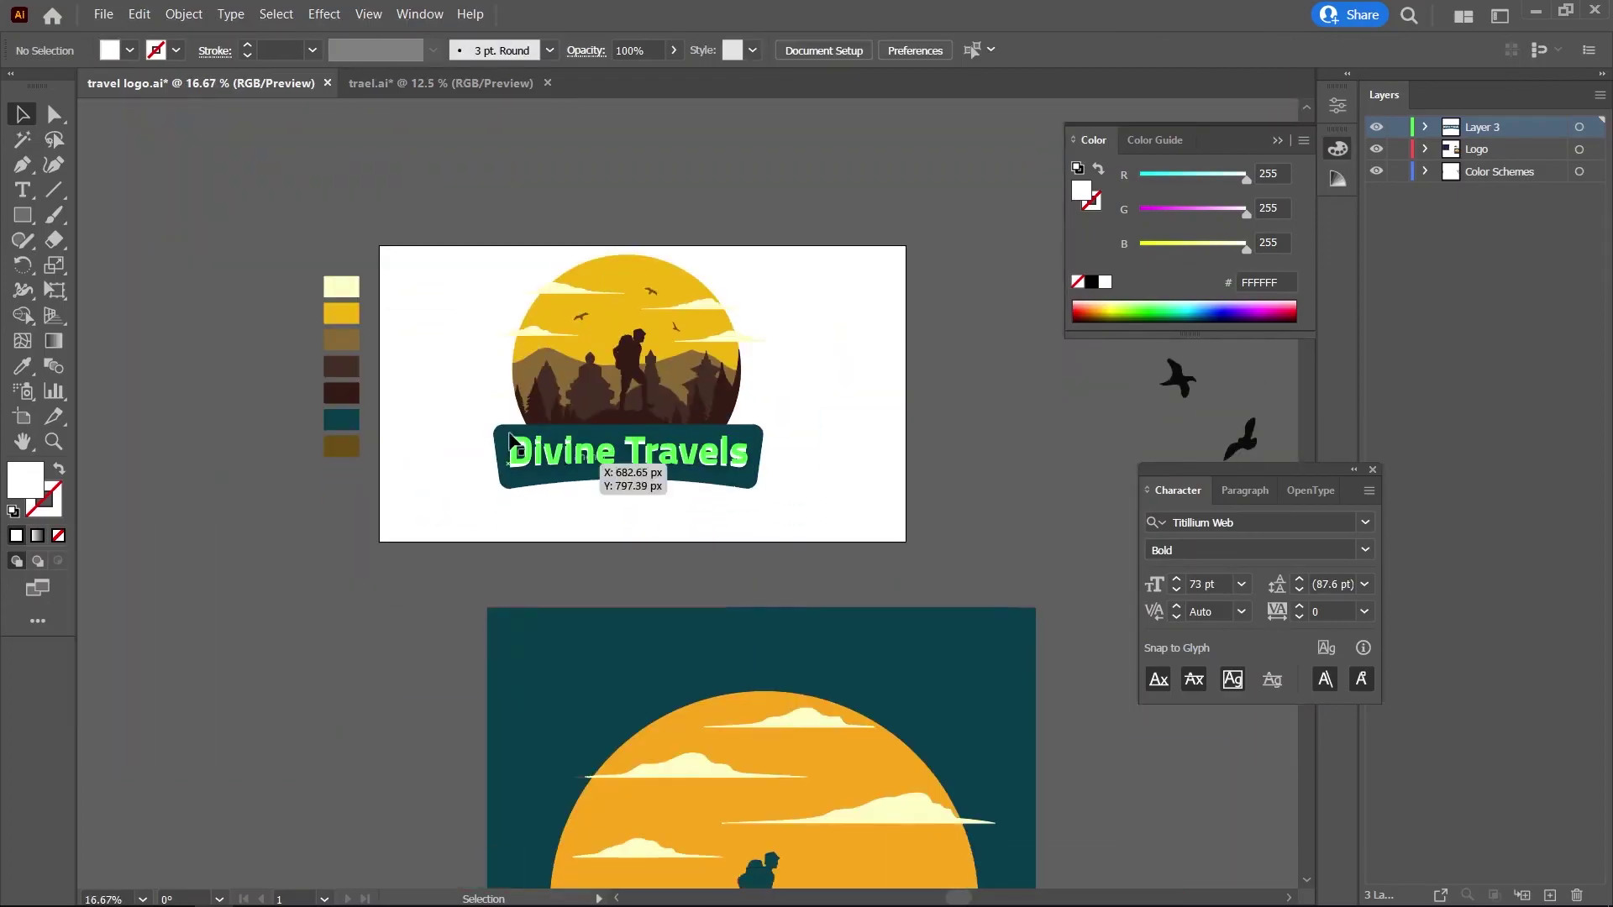
left_click(341, 361)
scroll(1151, 357, "down", 1)
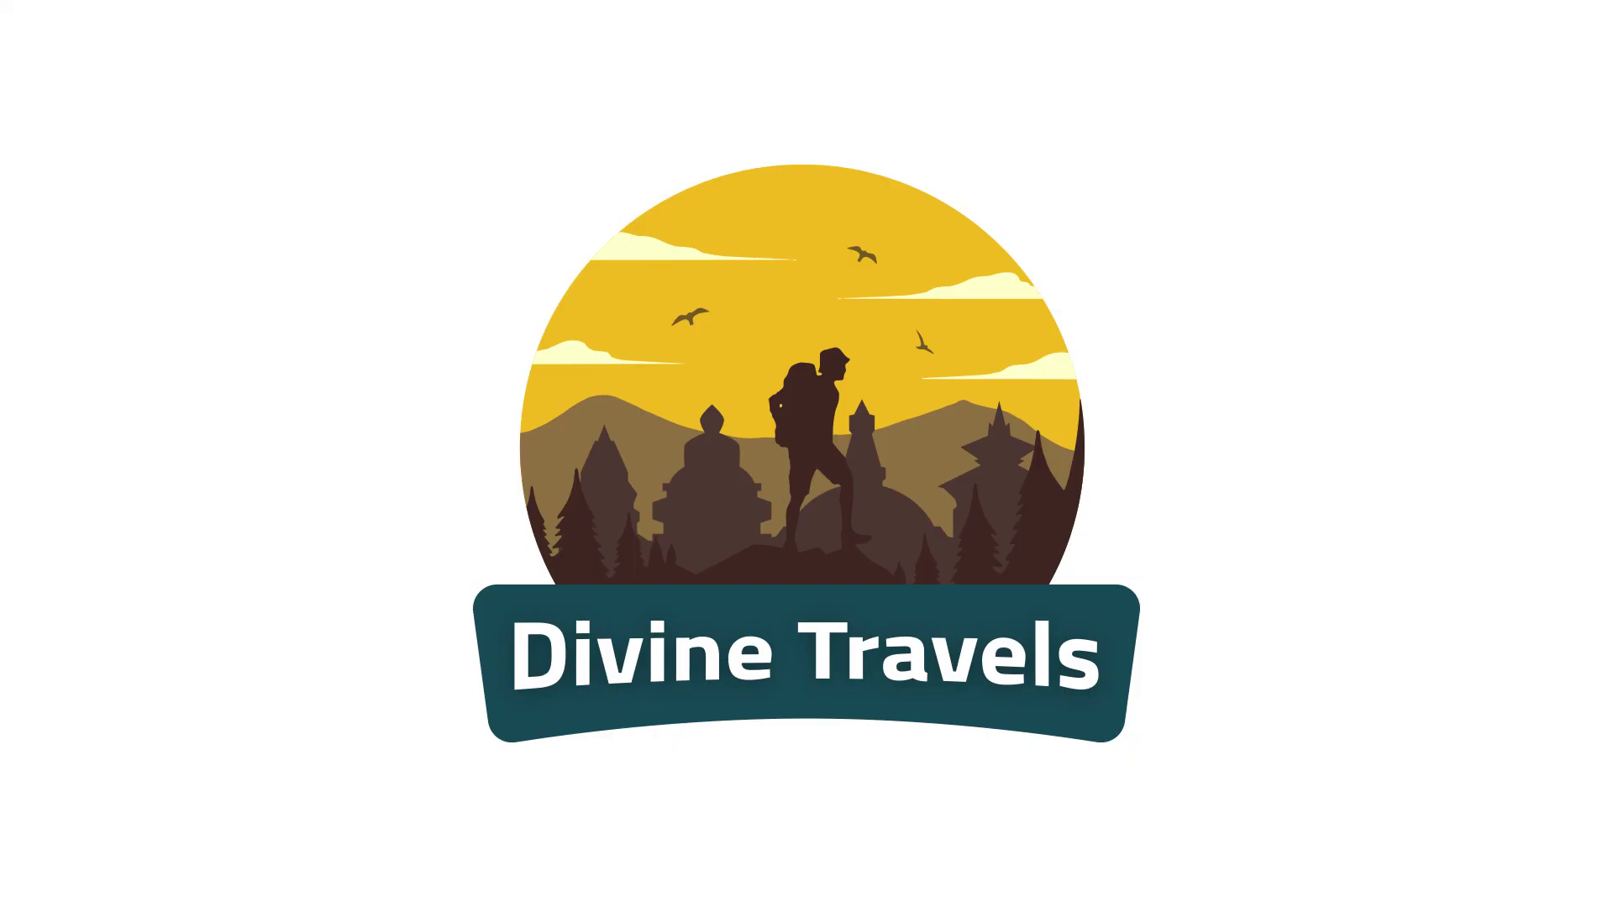